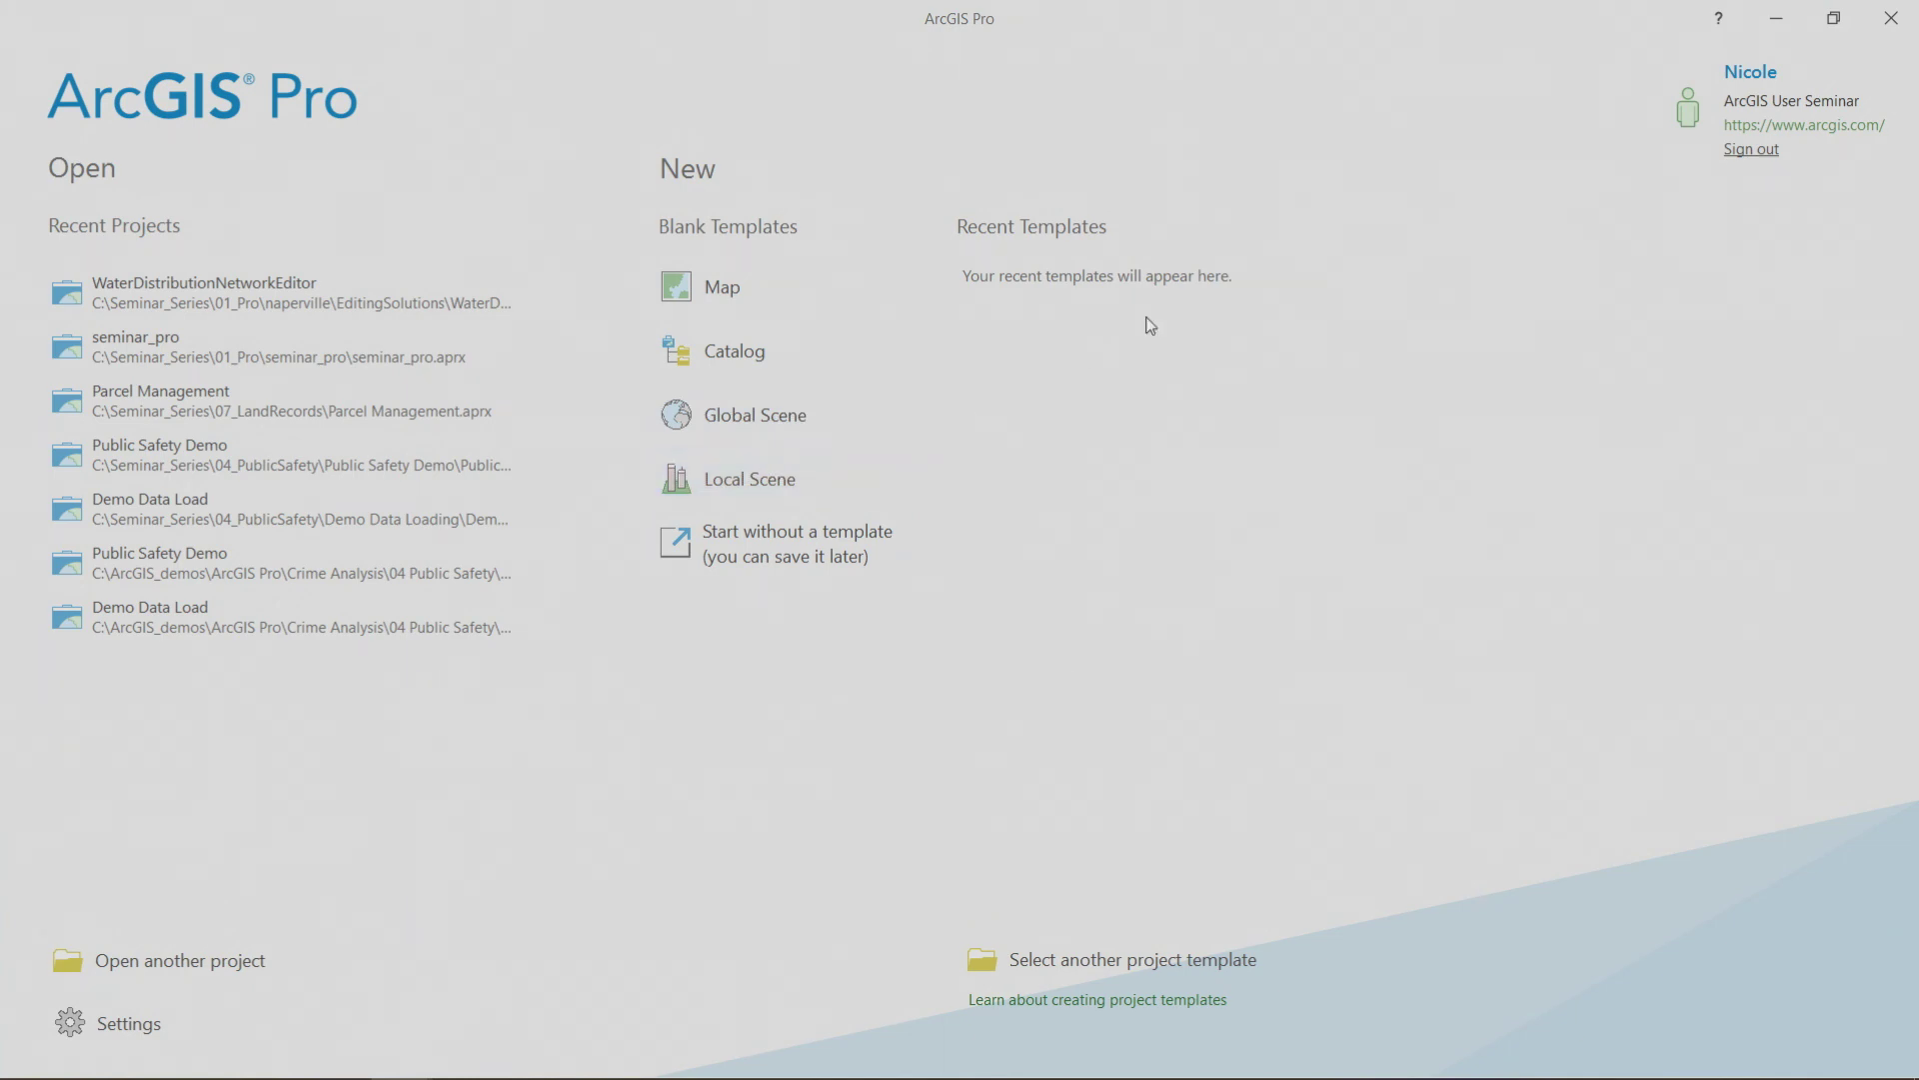
Create a new project from the Siting Project Template in the GIS Editors portal group, keeping the suggested project name.
left_click(1173, 961)
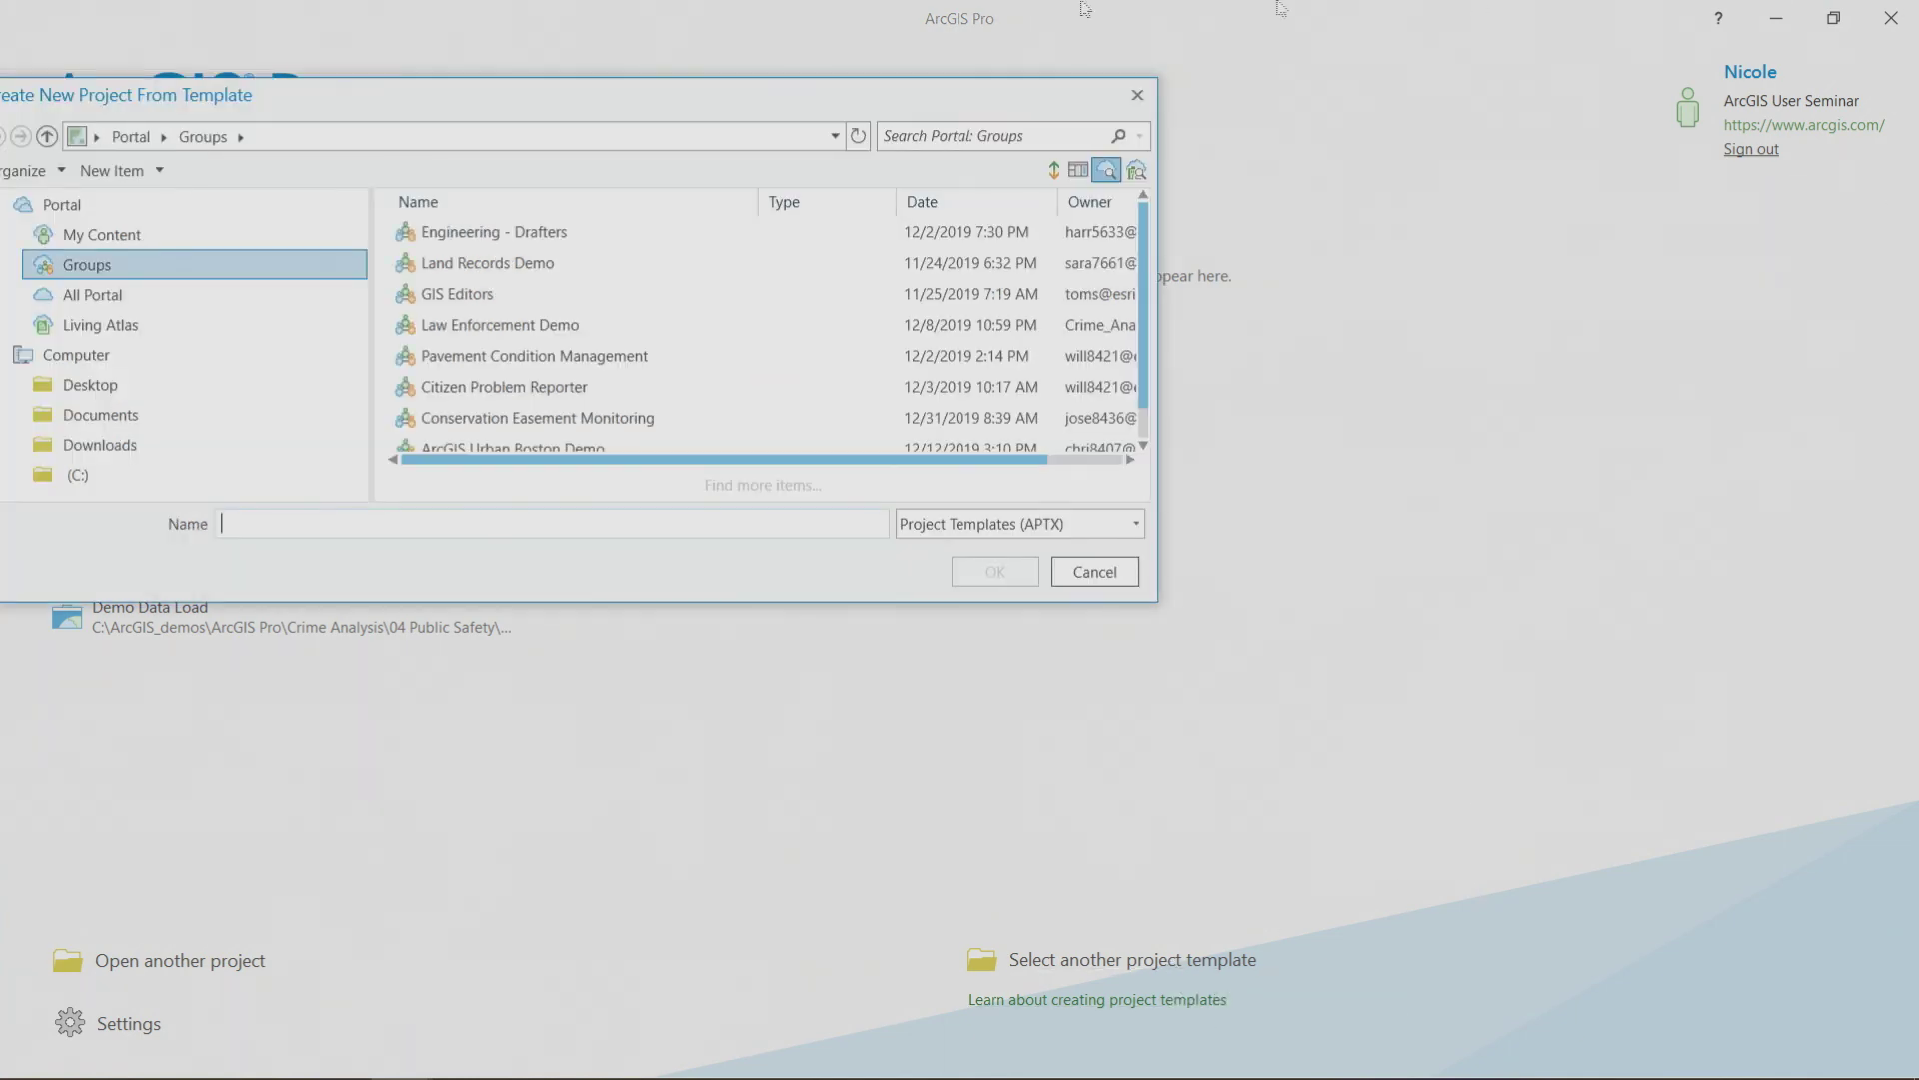
double_click(525, 291)
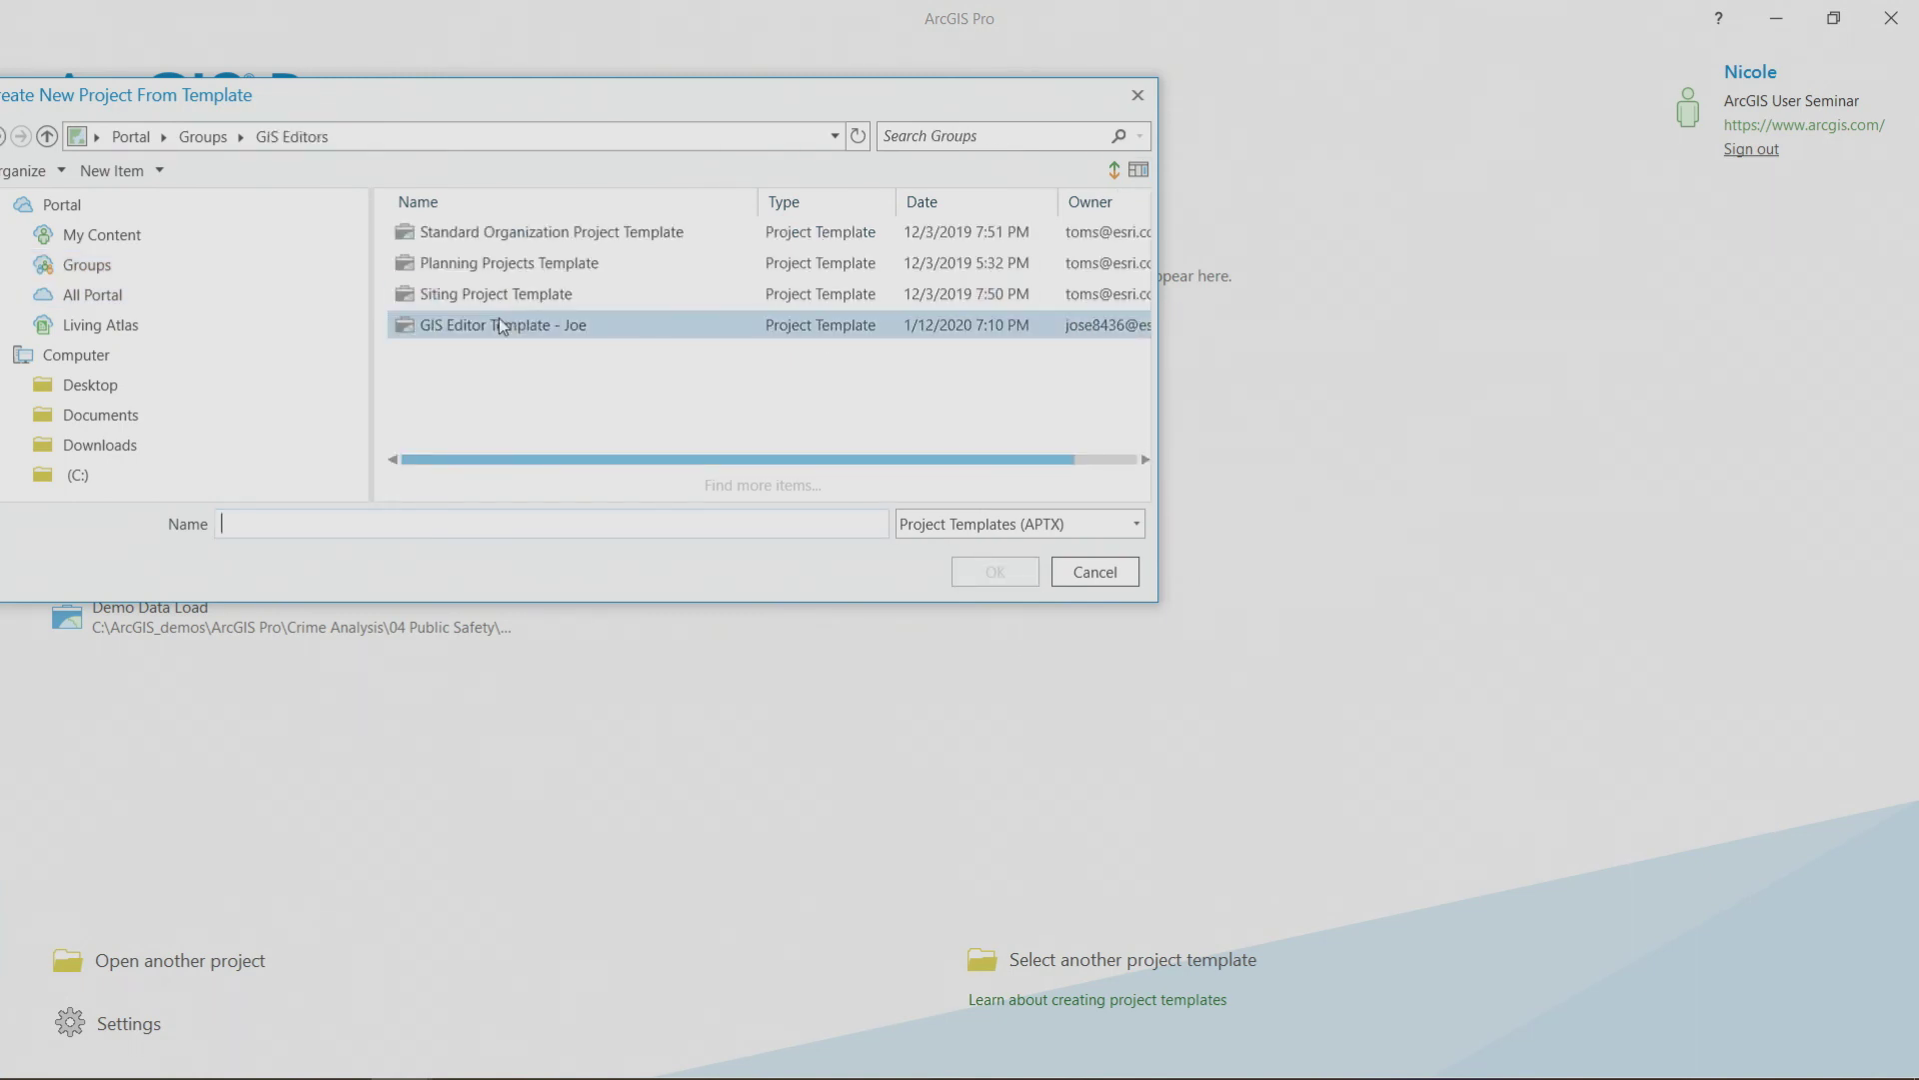
left_click(522, 295)
left_click(1003, 569)
left_click(1112, 620)
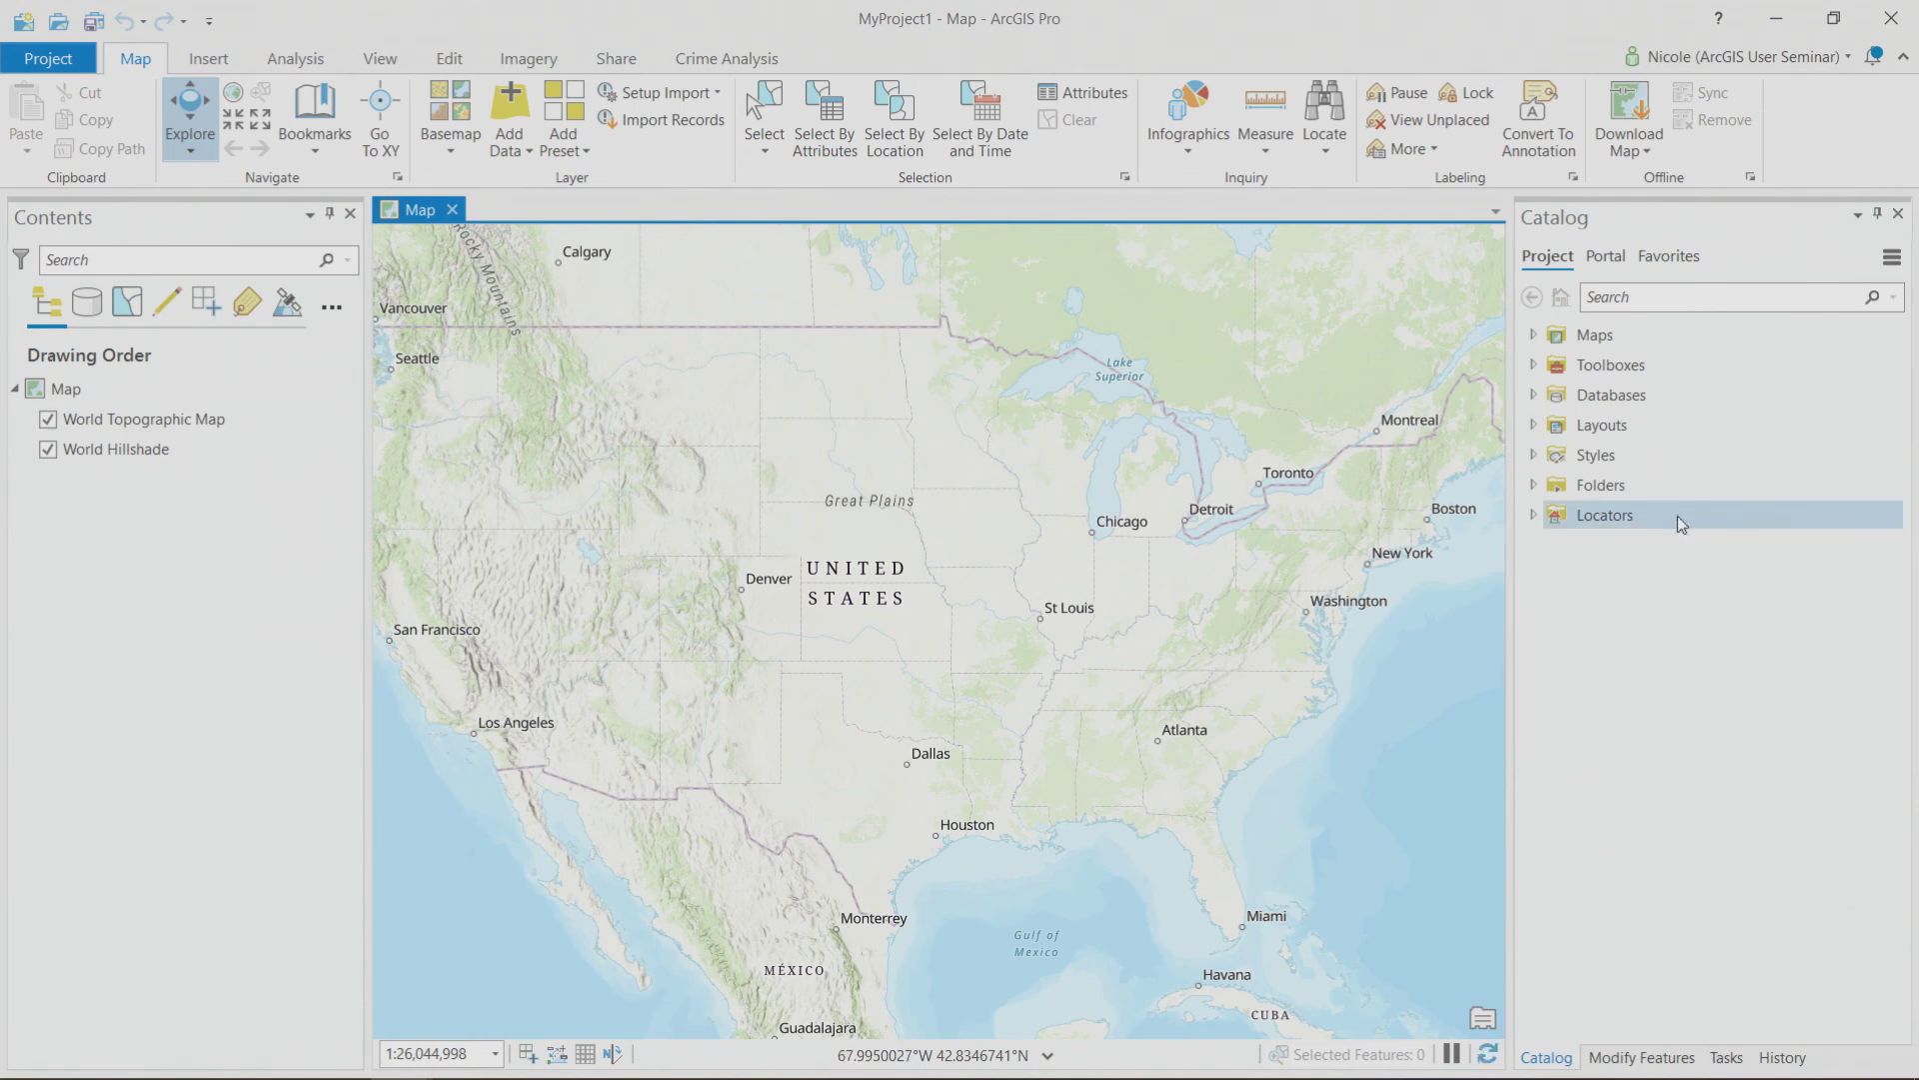
Examine the new project's databases, layouts and styles, and close the project without saving changes.
left_click(1535, 396)
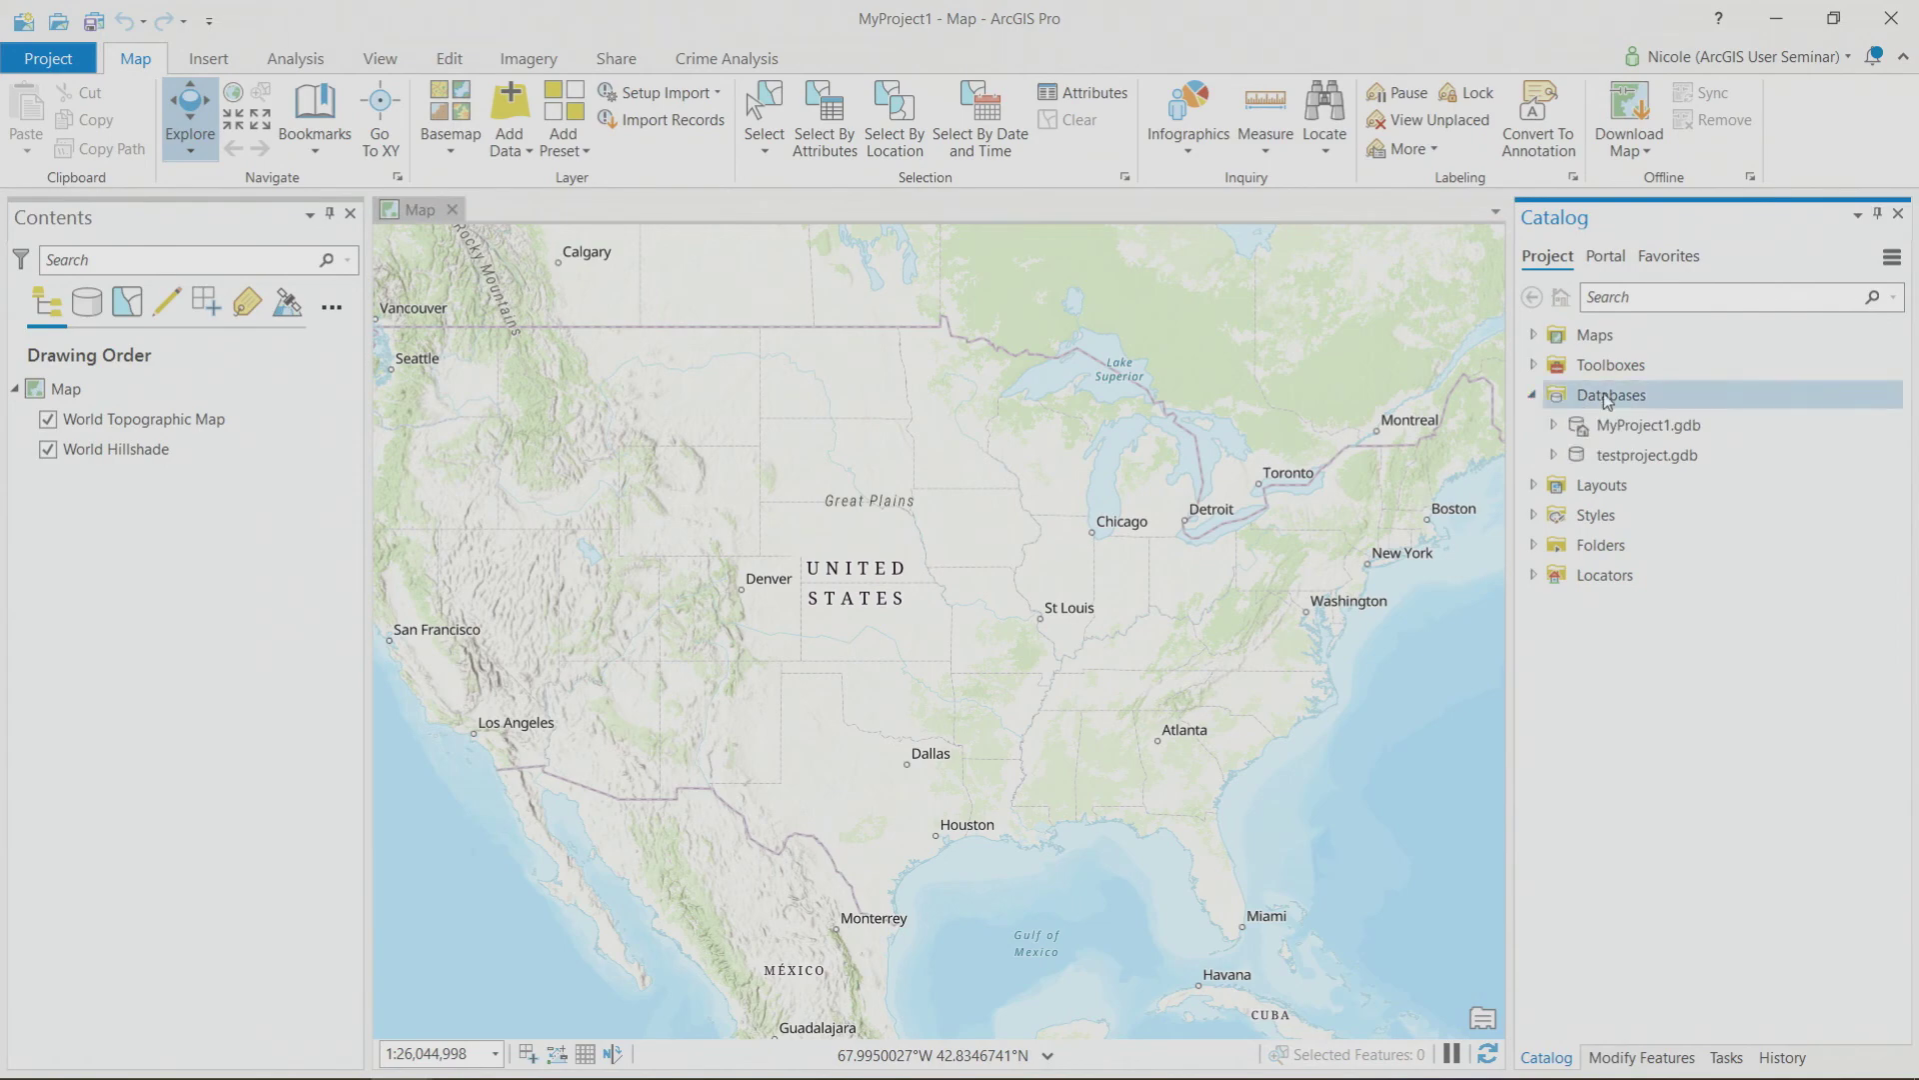
left_click(1535, 486)
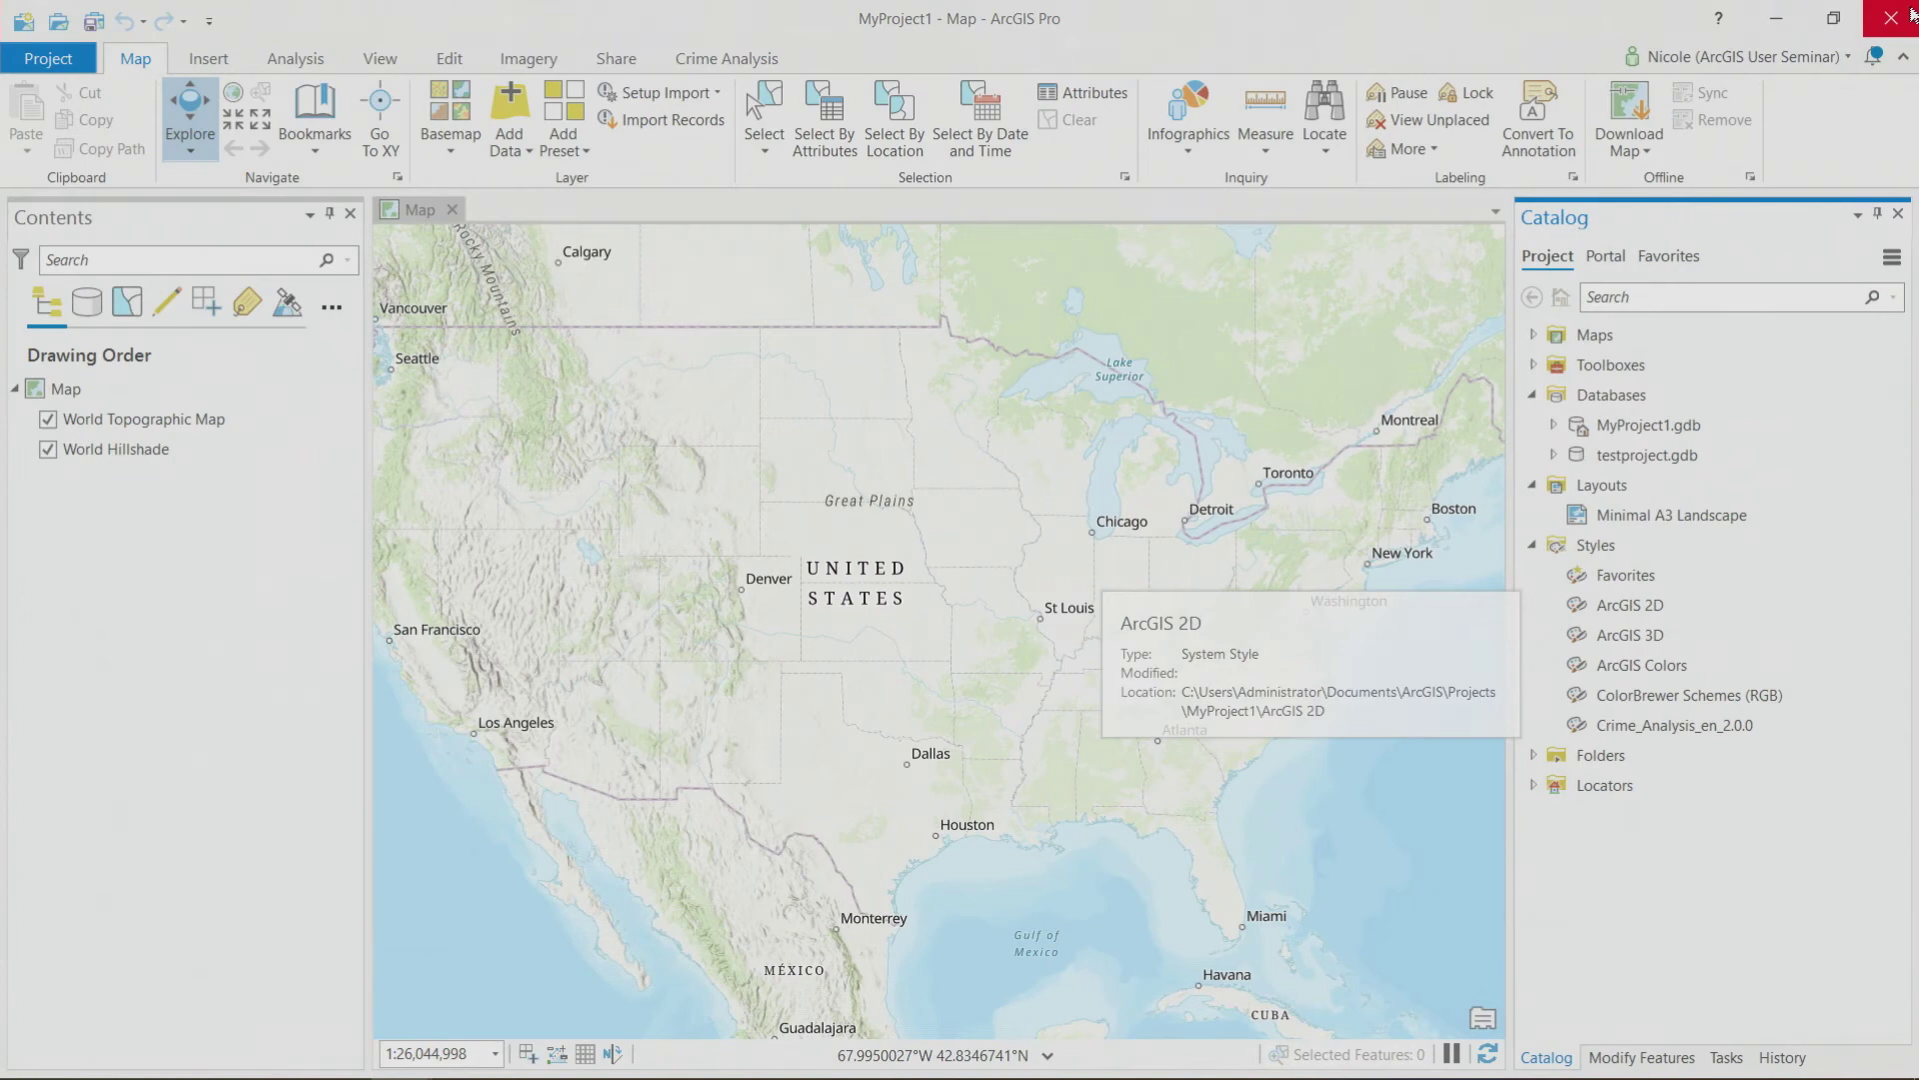
left_click(1899, 16)
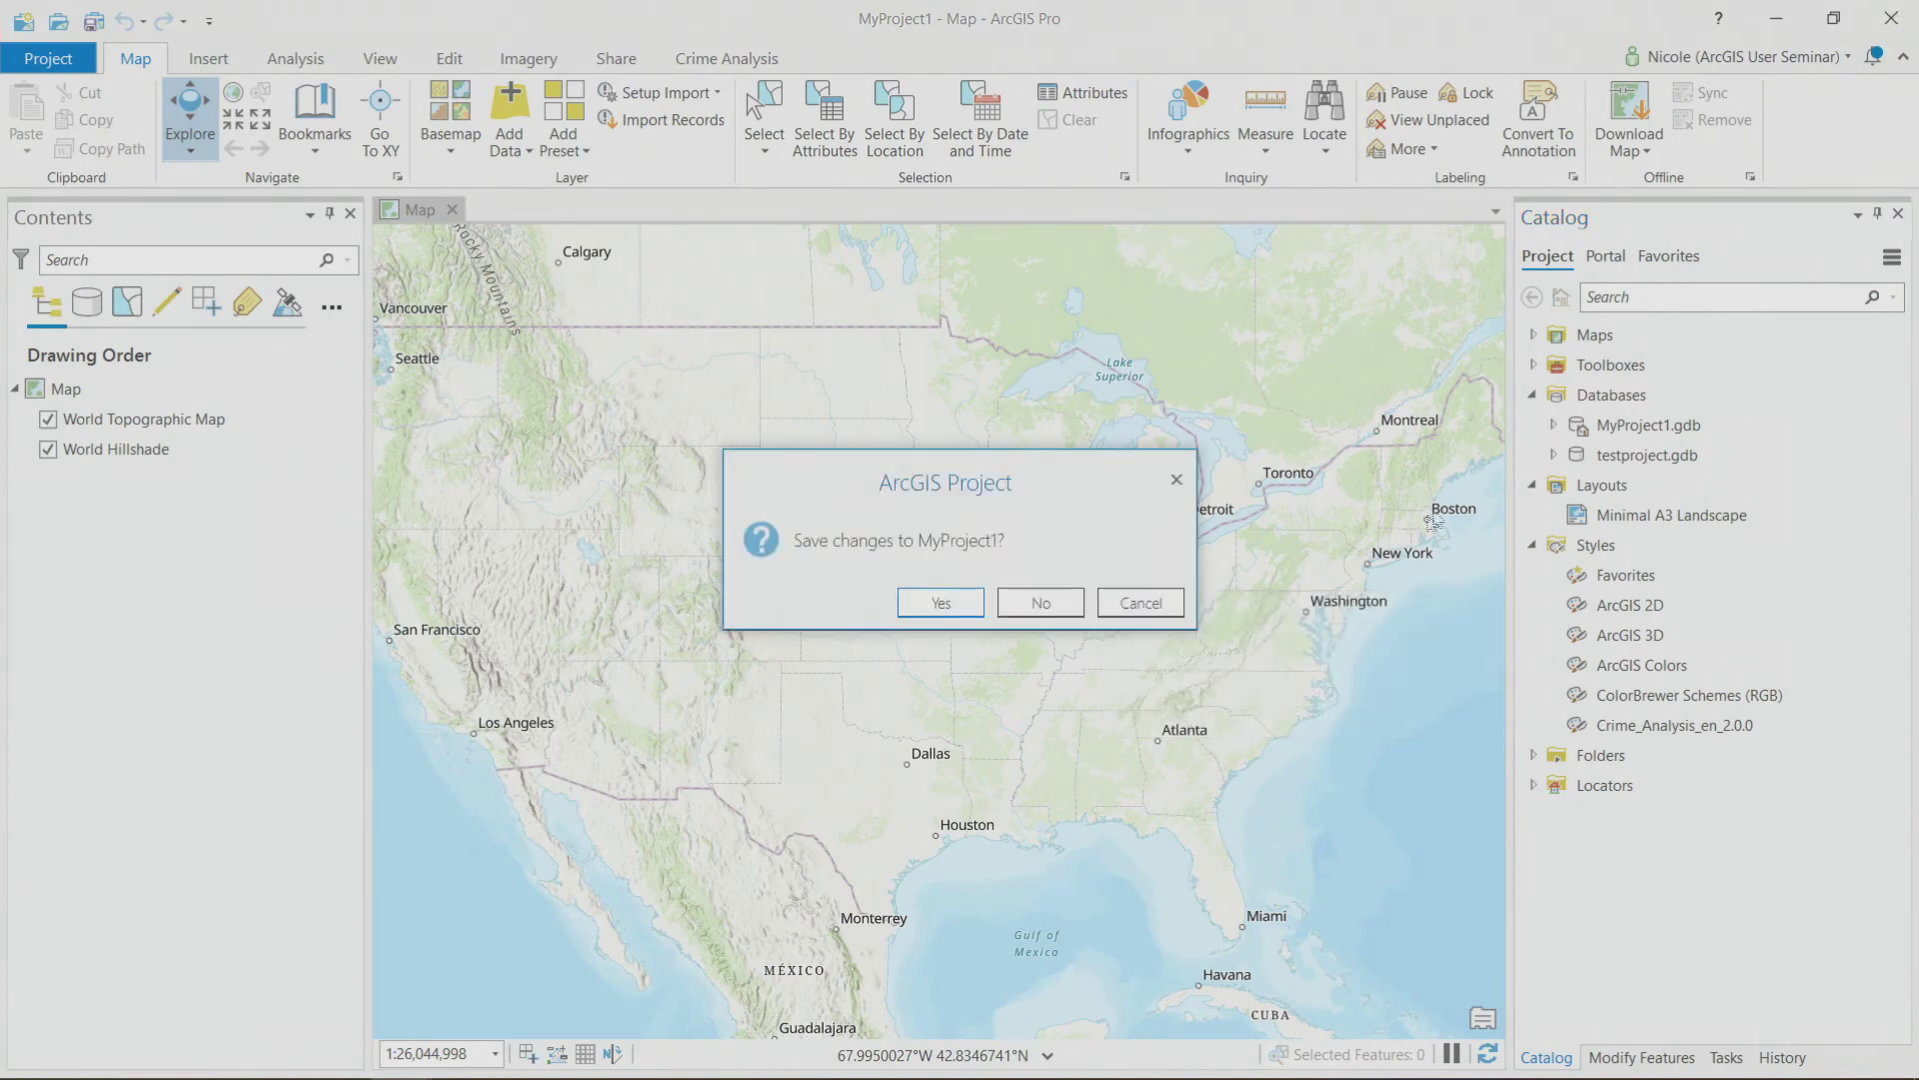
left_click(1045, 604)
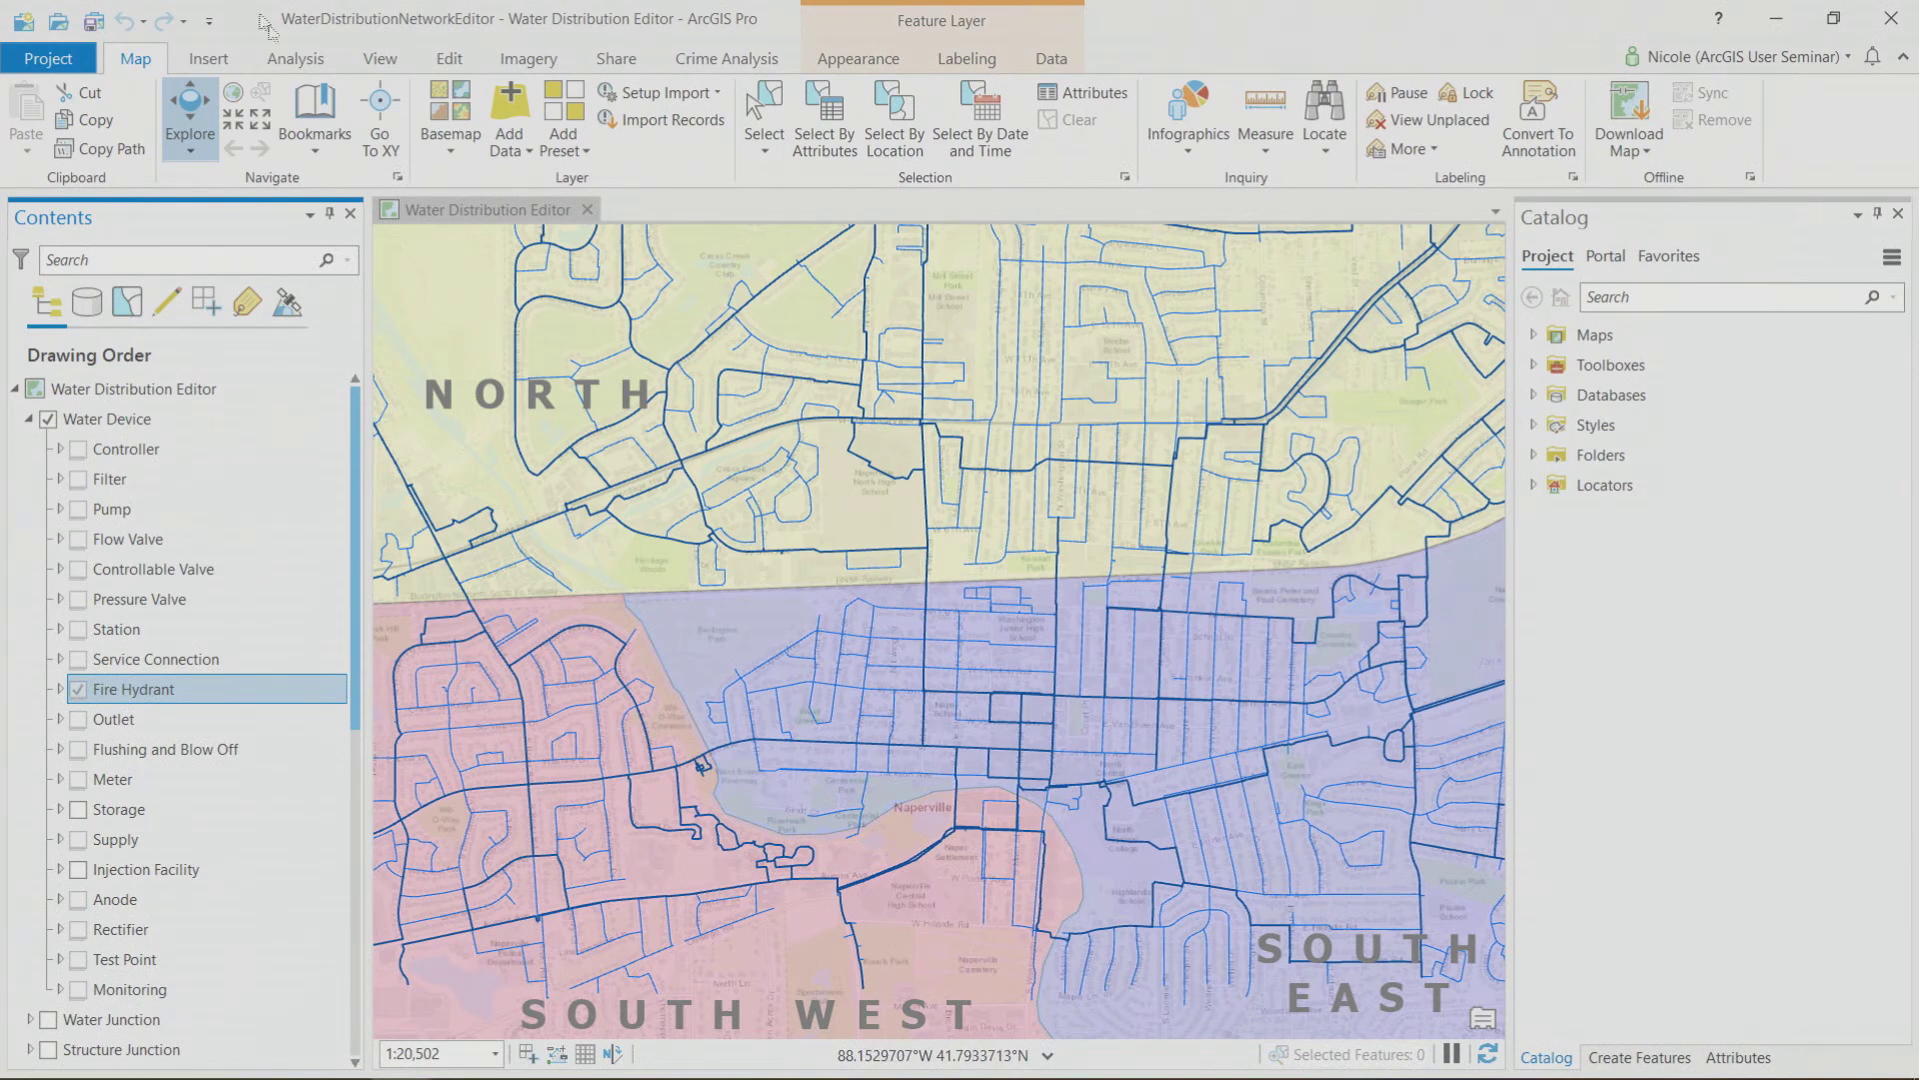
Browse the available basemaps and go to a bookmarked area of the water distribution map showing labelled fire hydrants.
left_click(450, 145)
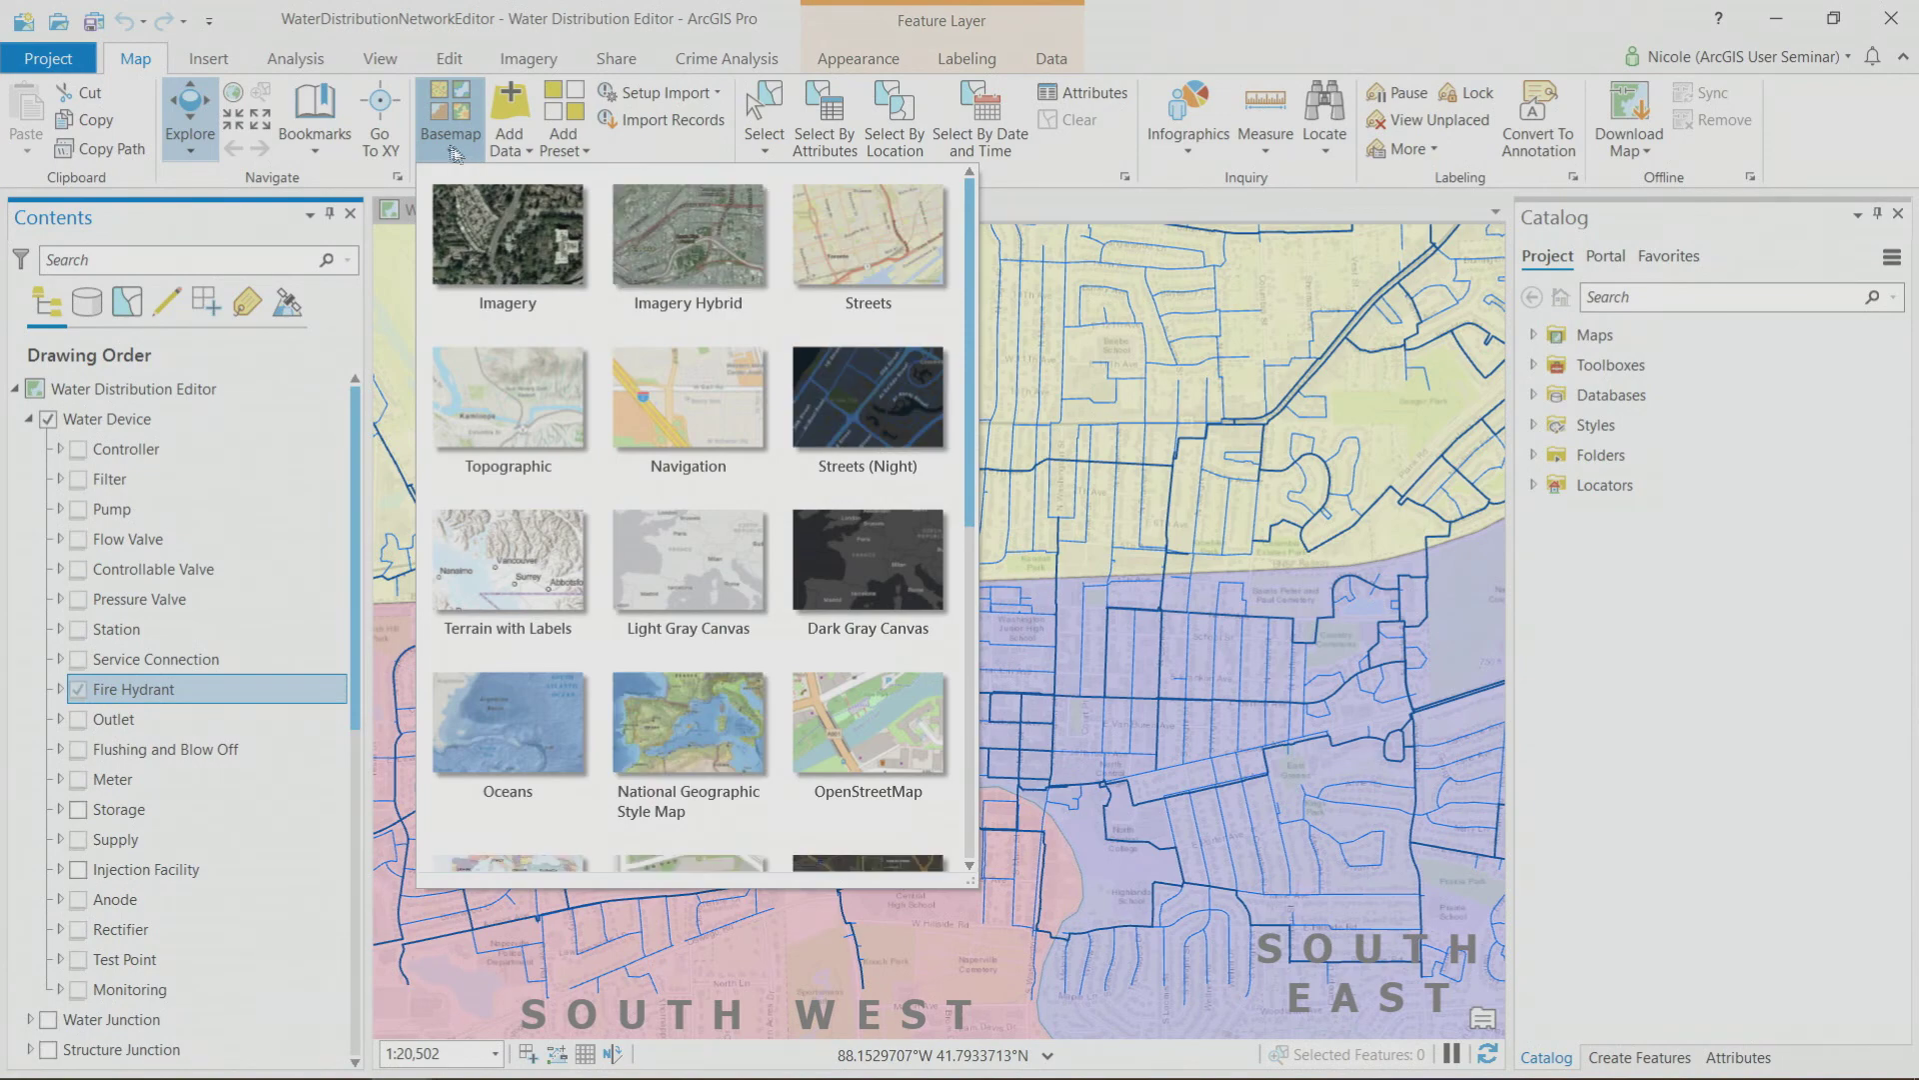
left_click(314, 140)
left_click(487, 268)
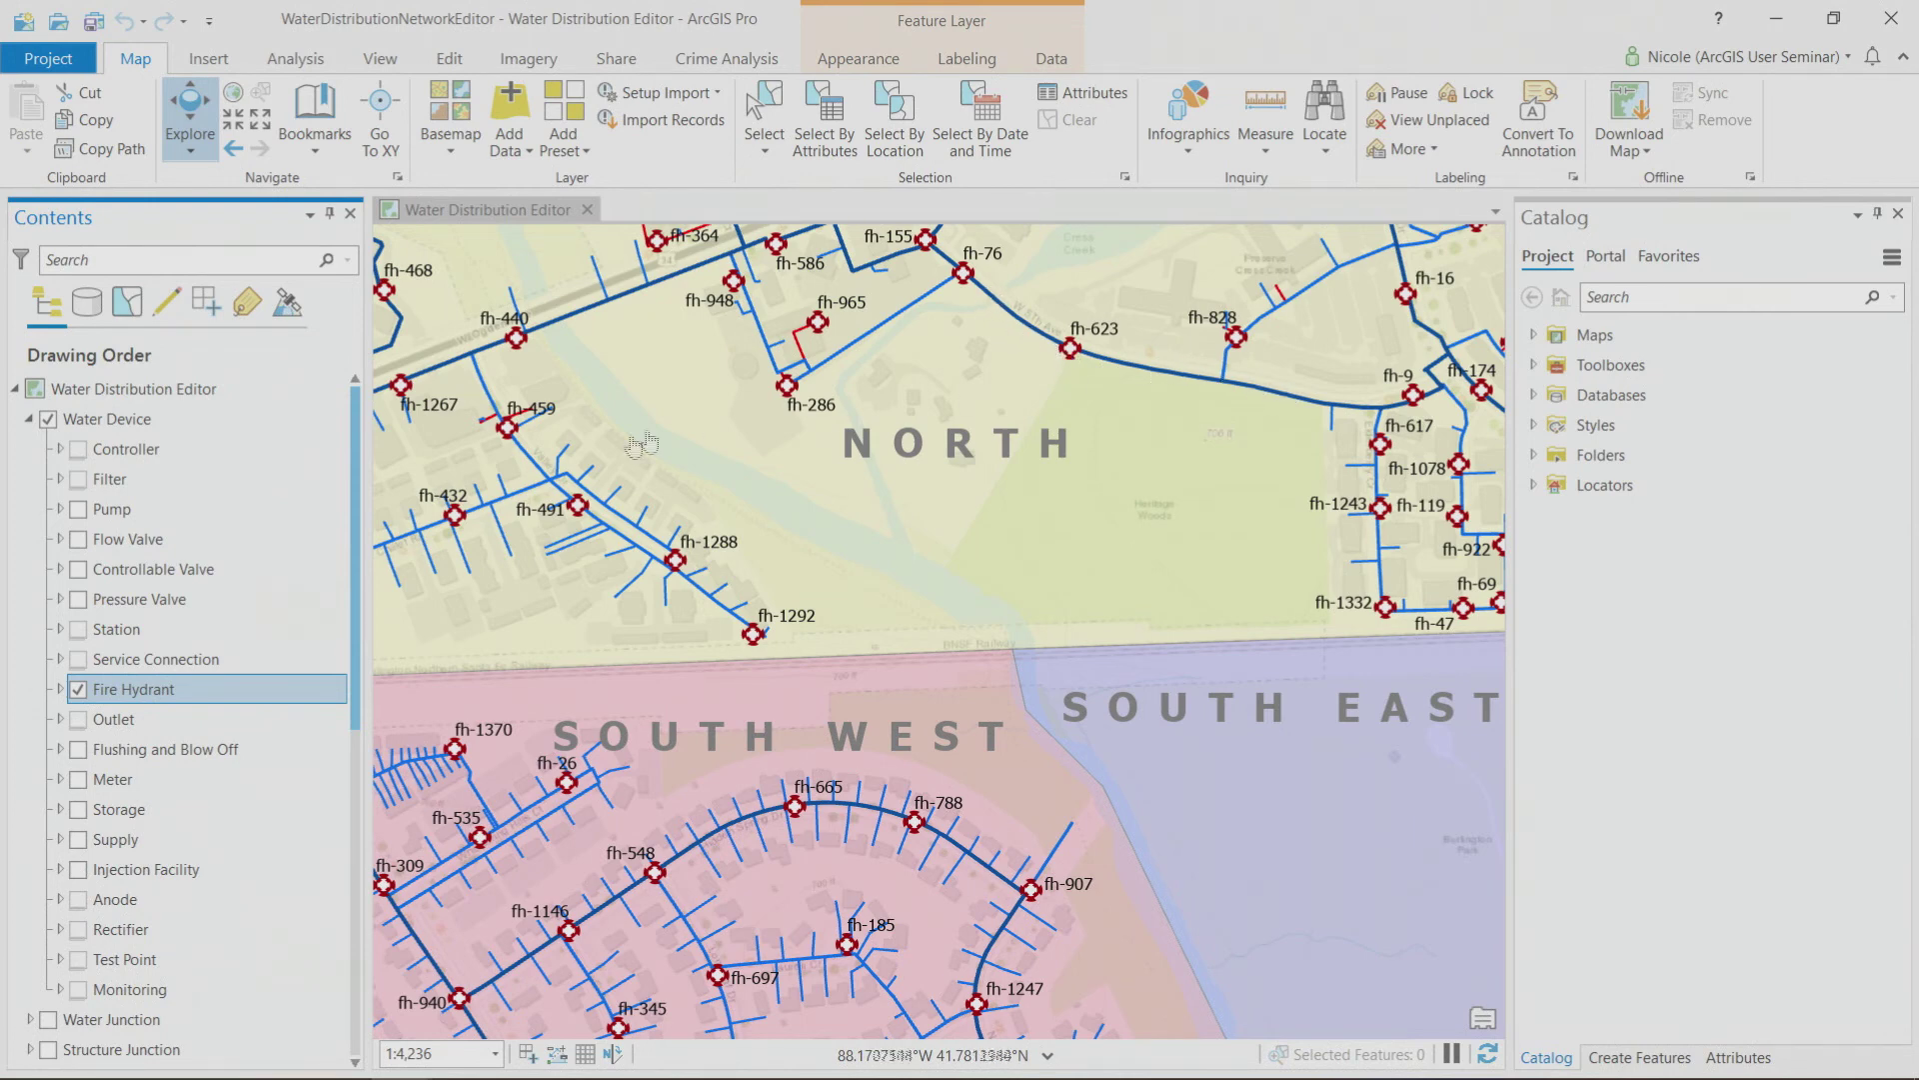
Open the Fire Hydrant layer's attribute table and bring up find and replace for the Asset ID field.
right_click(188, 697)
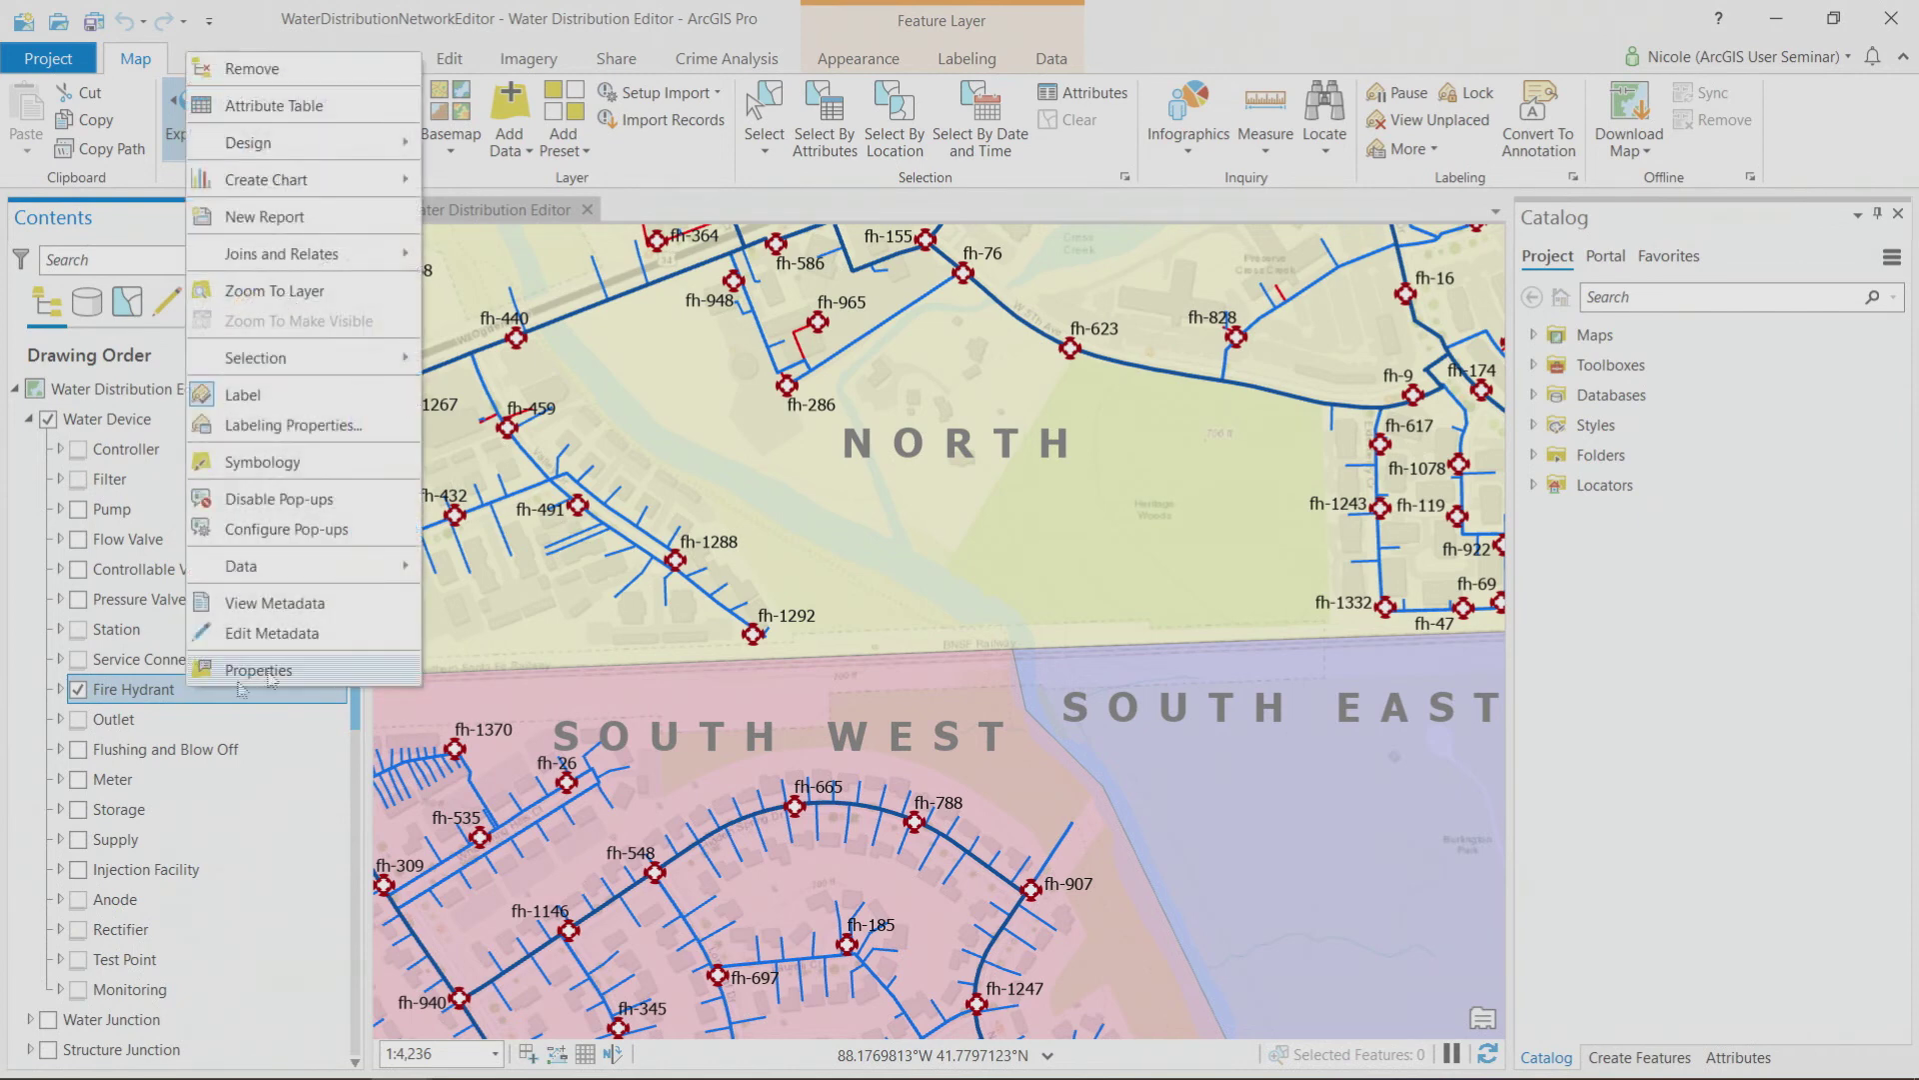
left_click(267, 106)
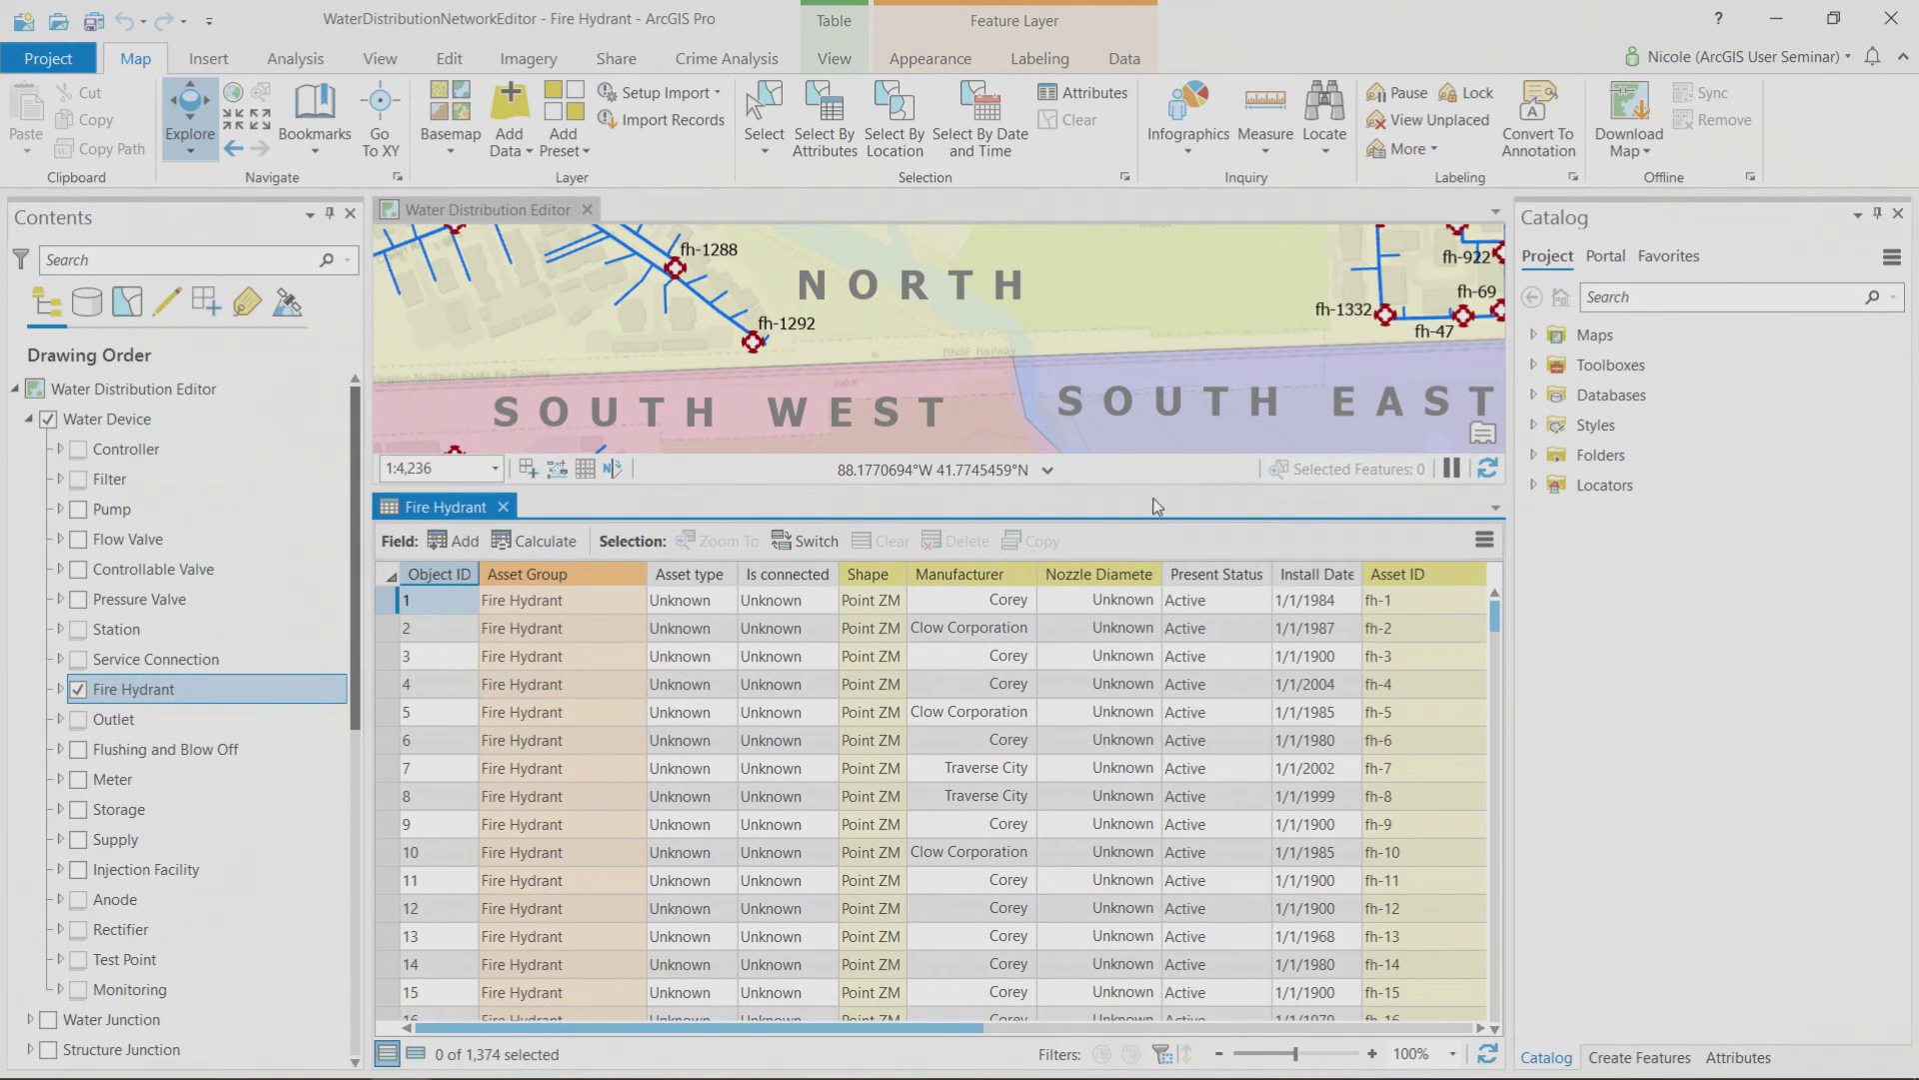
left_click(1415, 580)
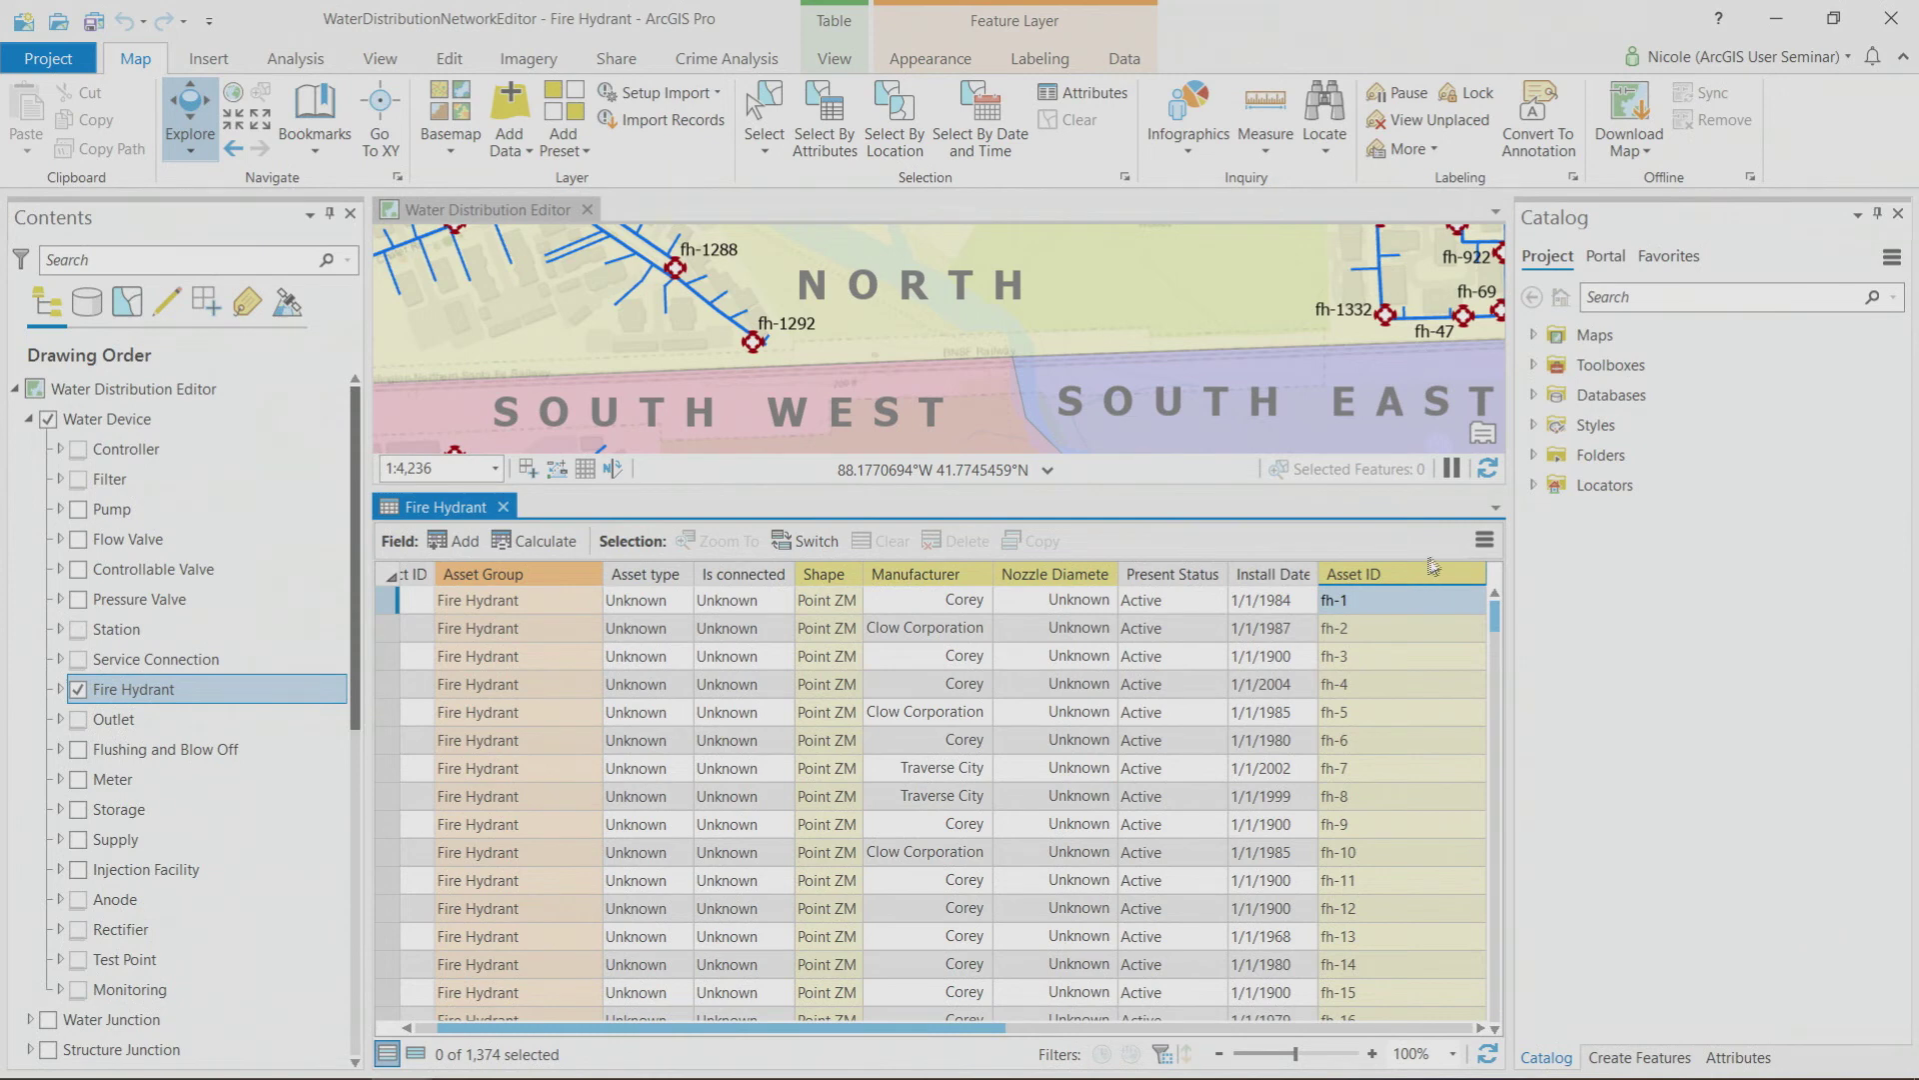
left_click(1484, 541)
left_click(1249, 836)
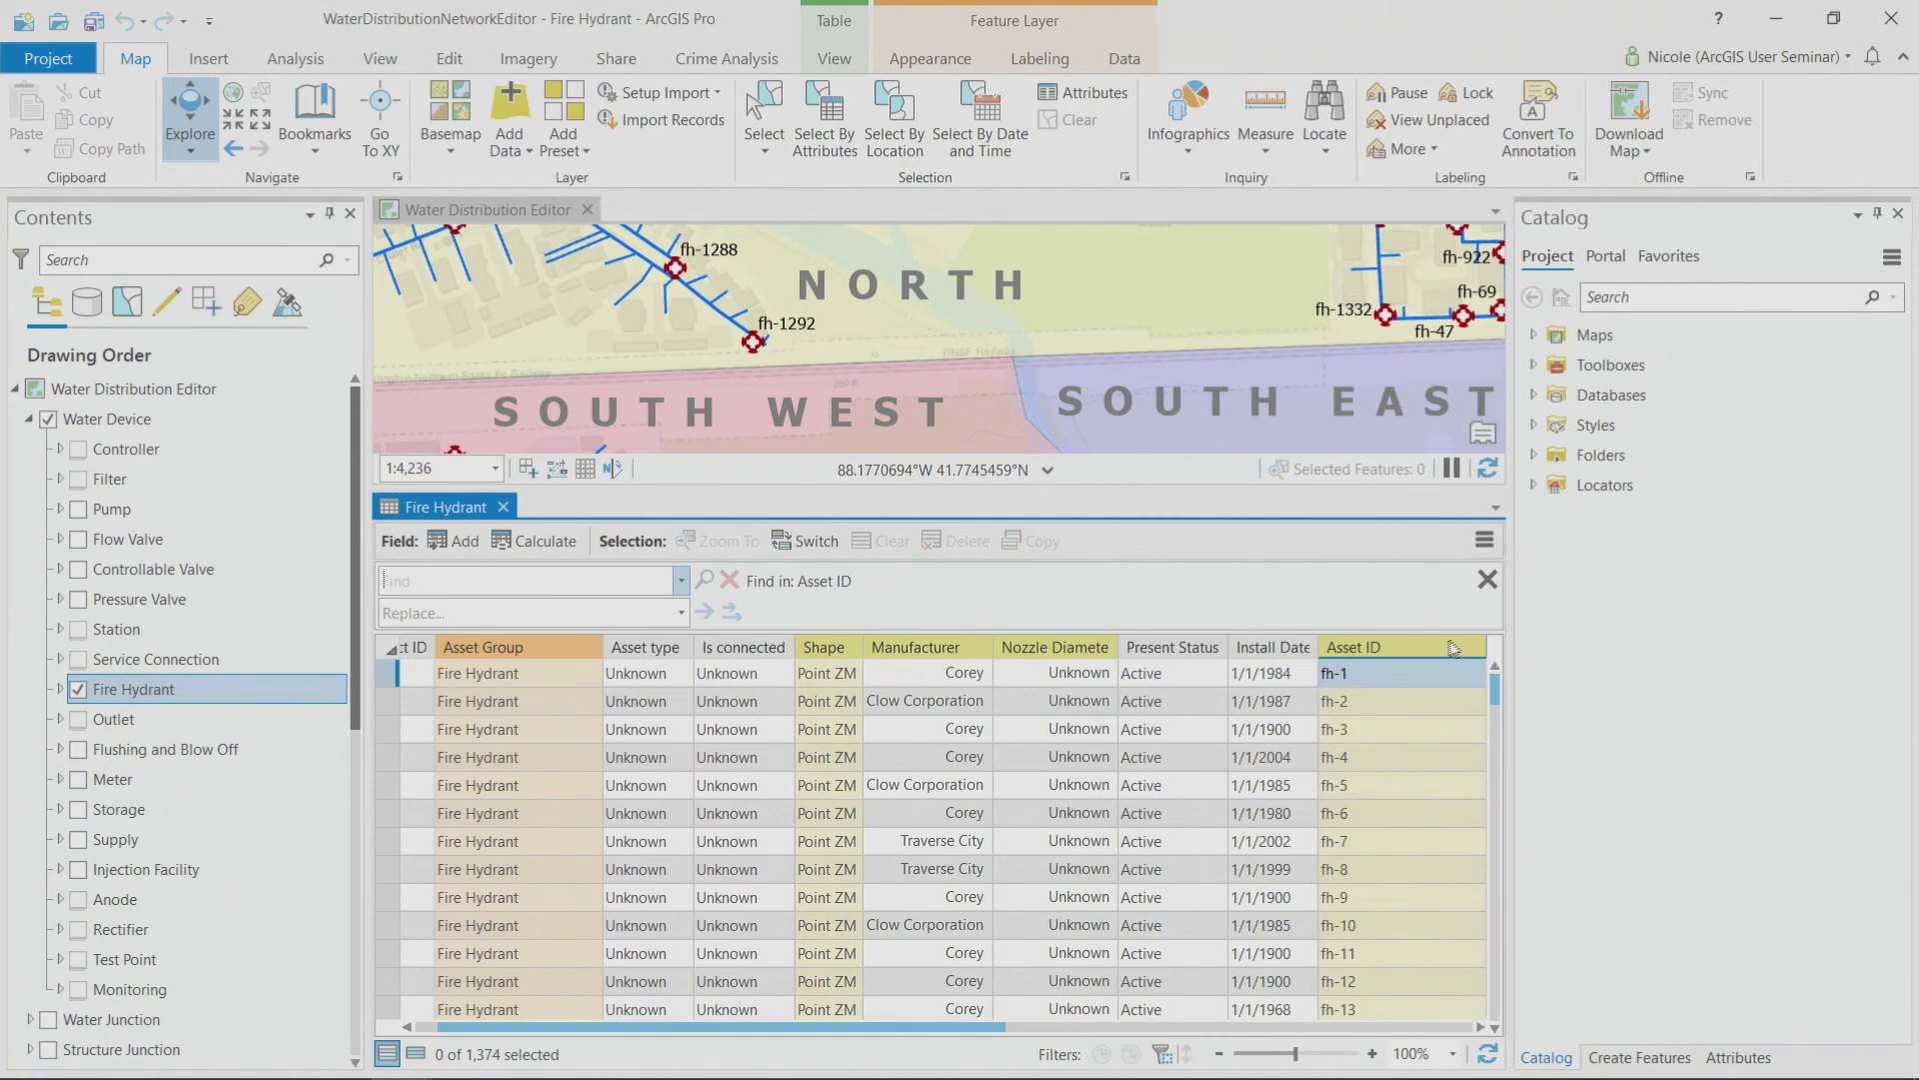
Search the Asset ID field for fh-122 and review the available match options.
type("fh-122")
key("Return")
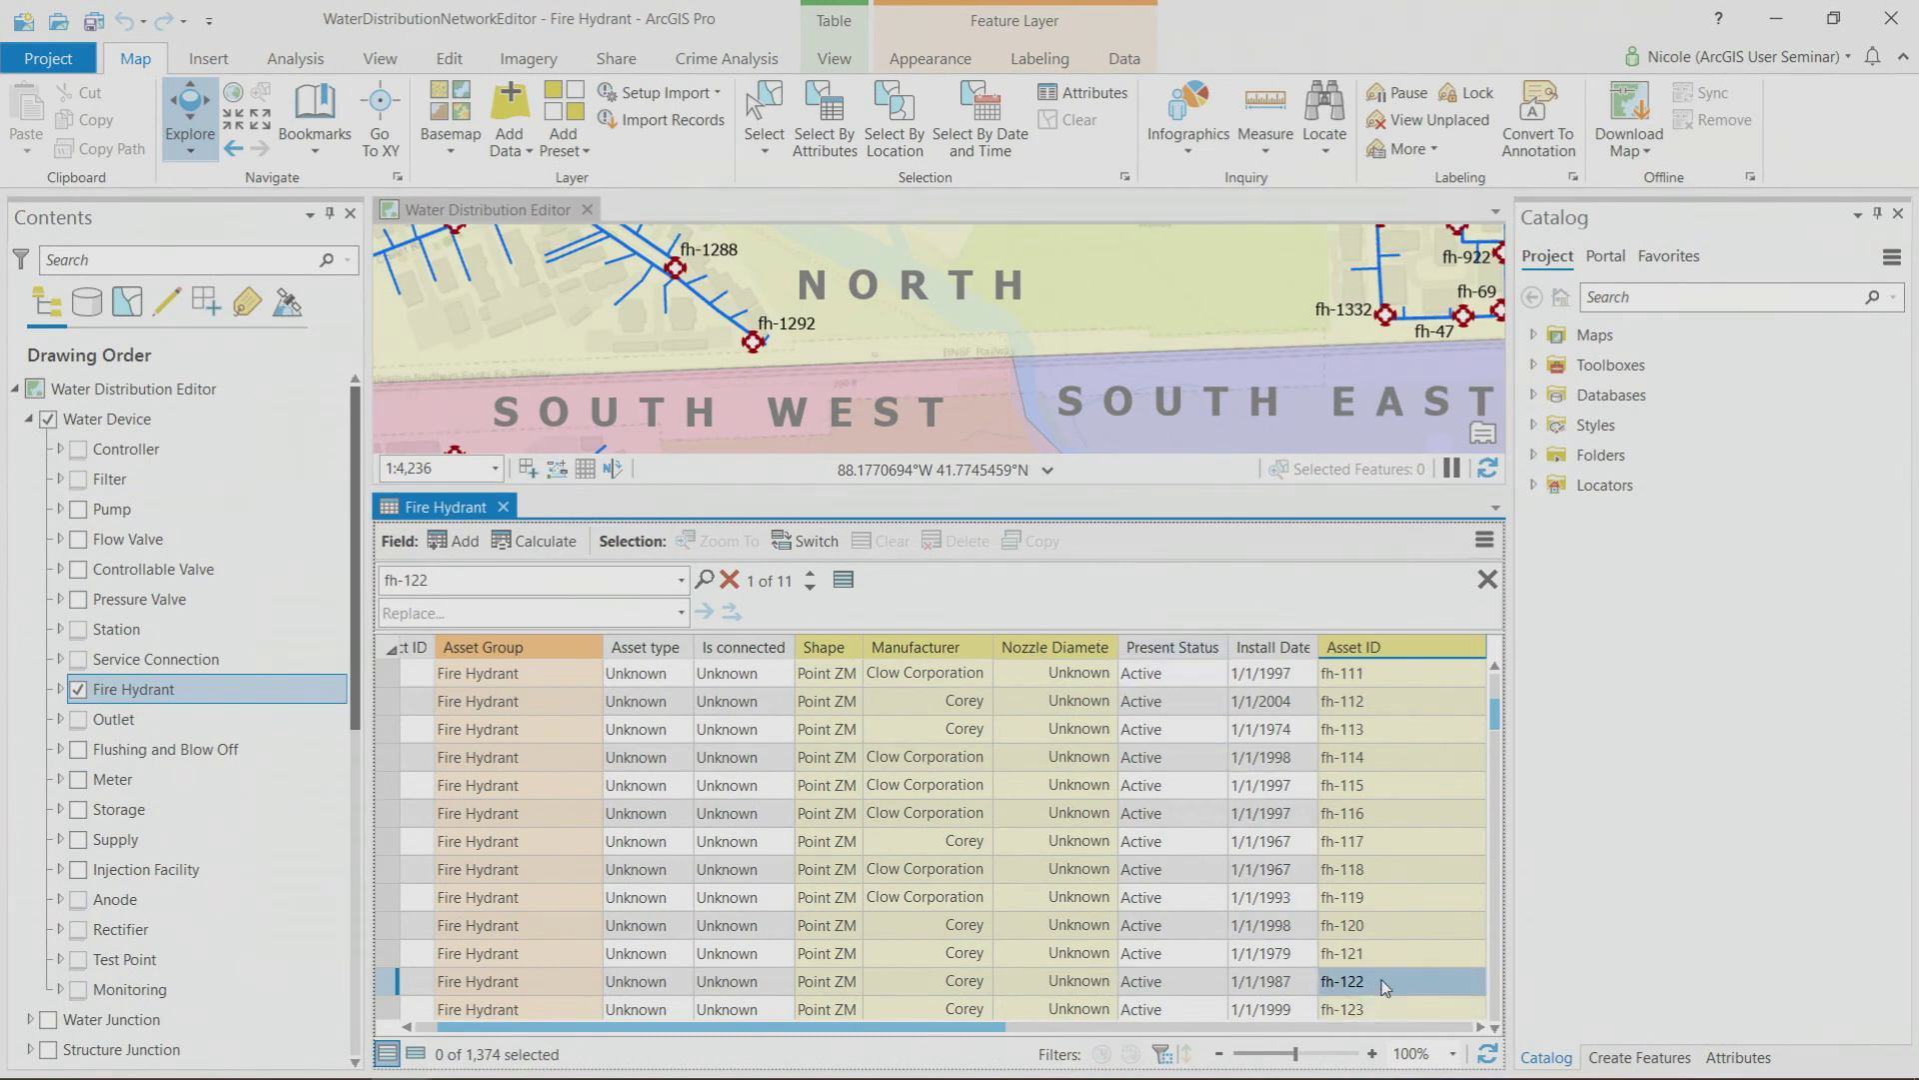
left_click(681, 581)
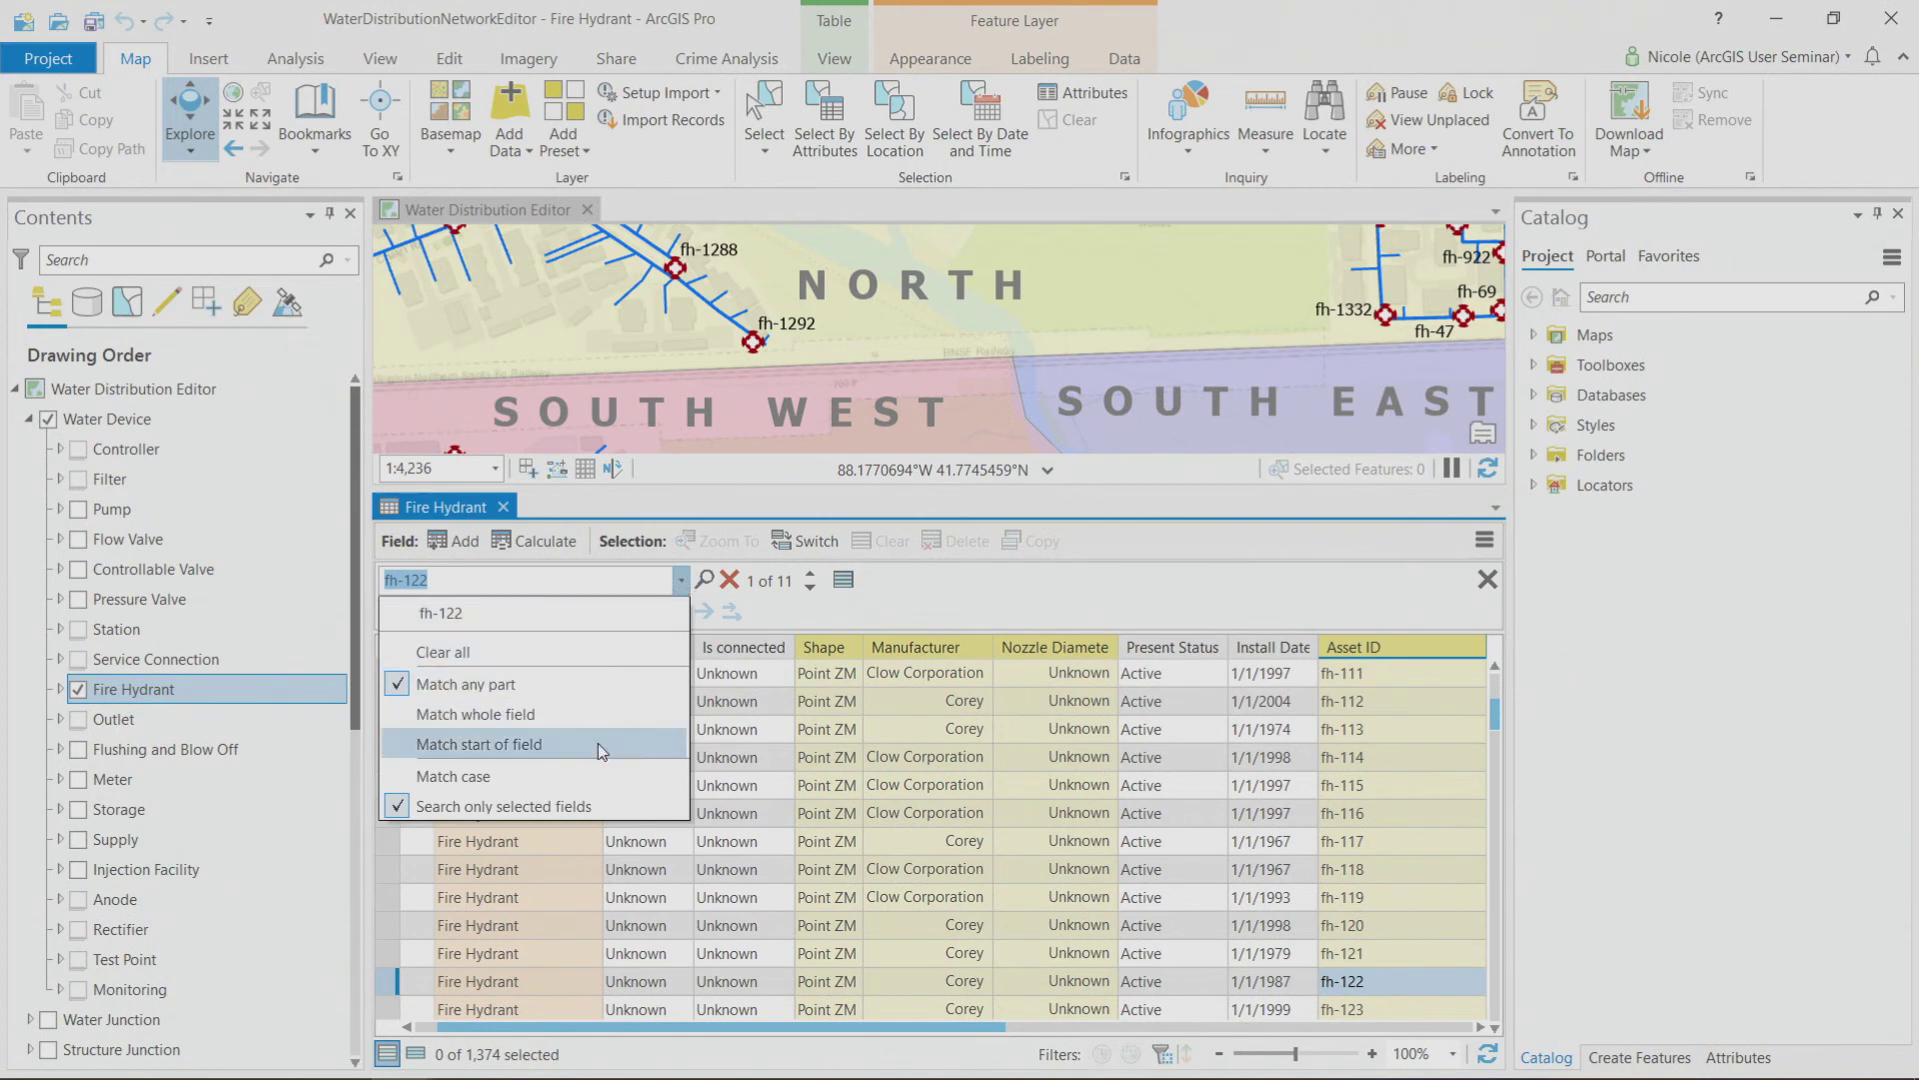
left_click(1051, 604)
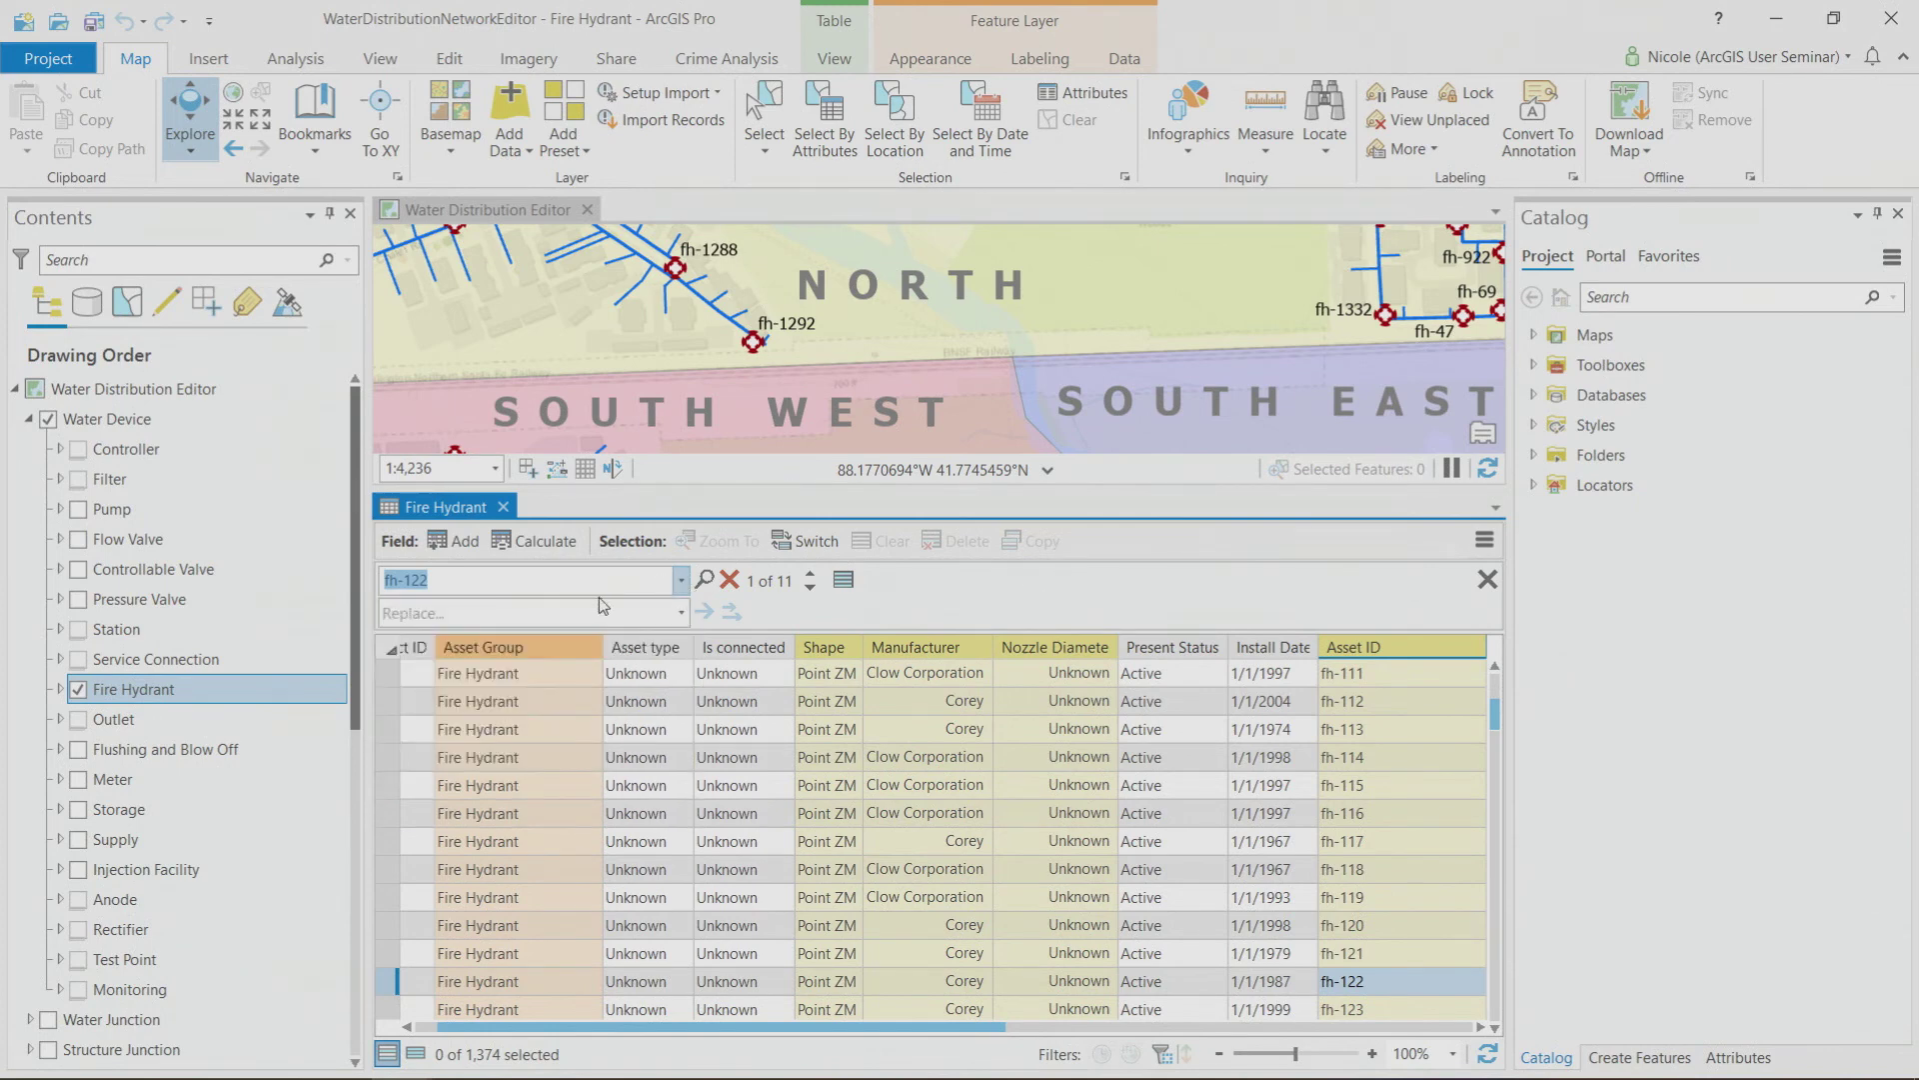
Replace every "fh-" prefix with "HYD-" in the Fire Hydrant Asset ID field and close the attribute table.
type("f")
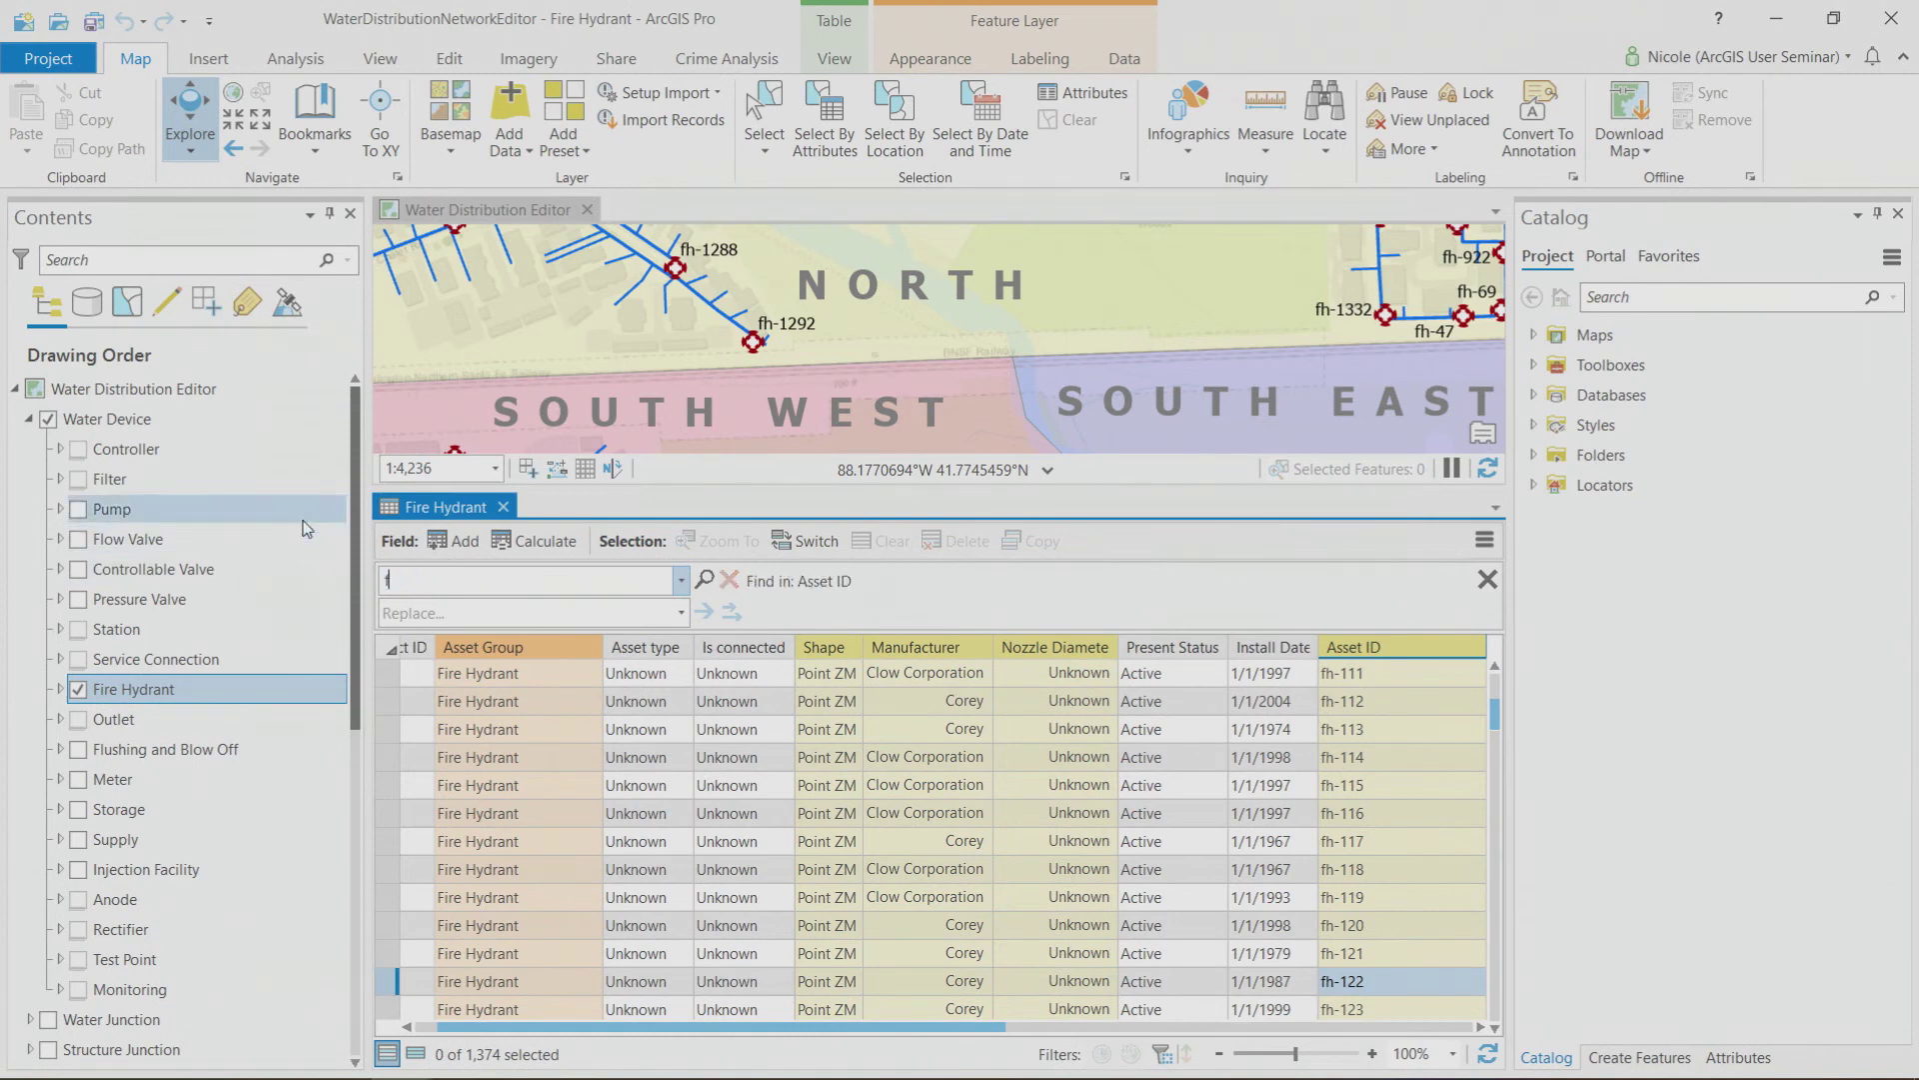
type("h-")
left_click(422, 610)
type("HYD-")
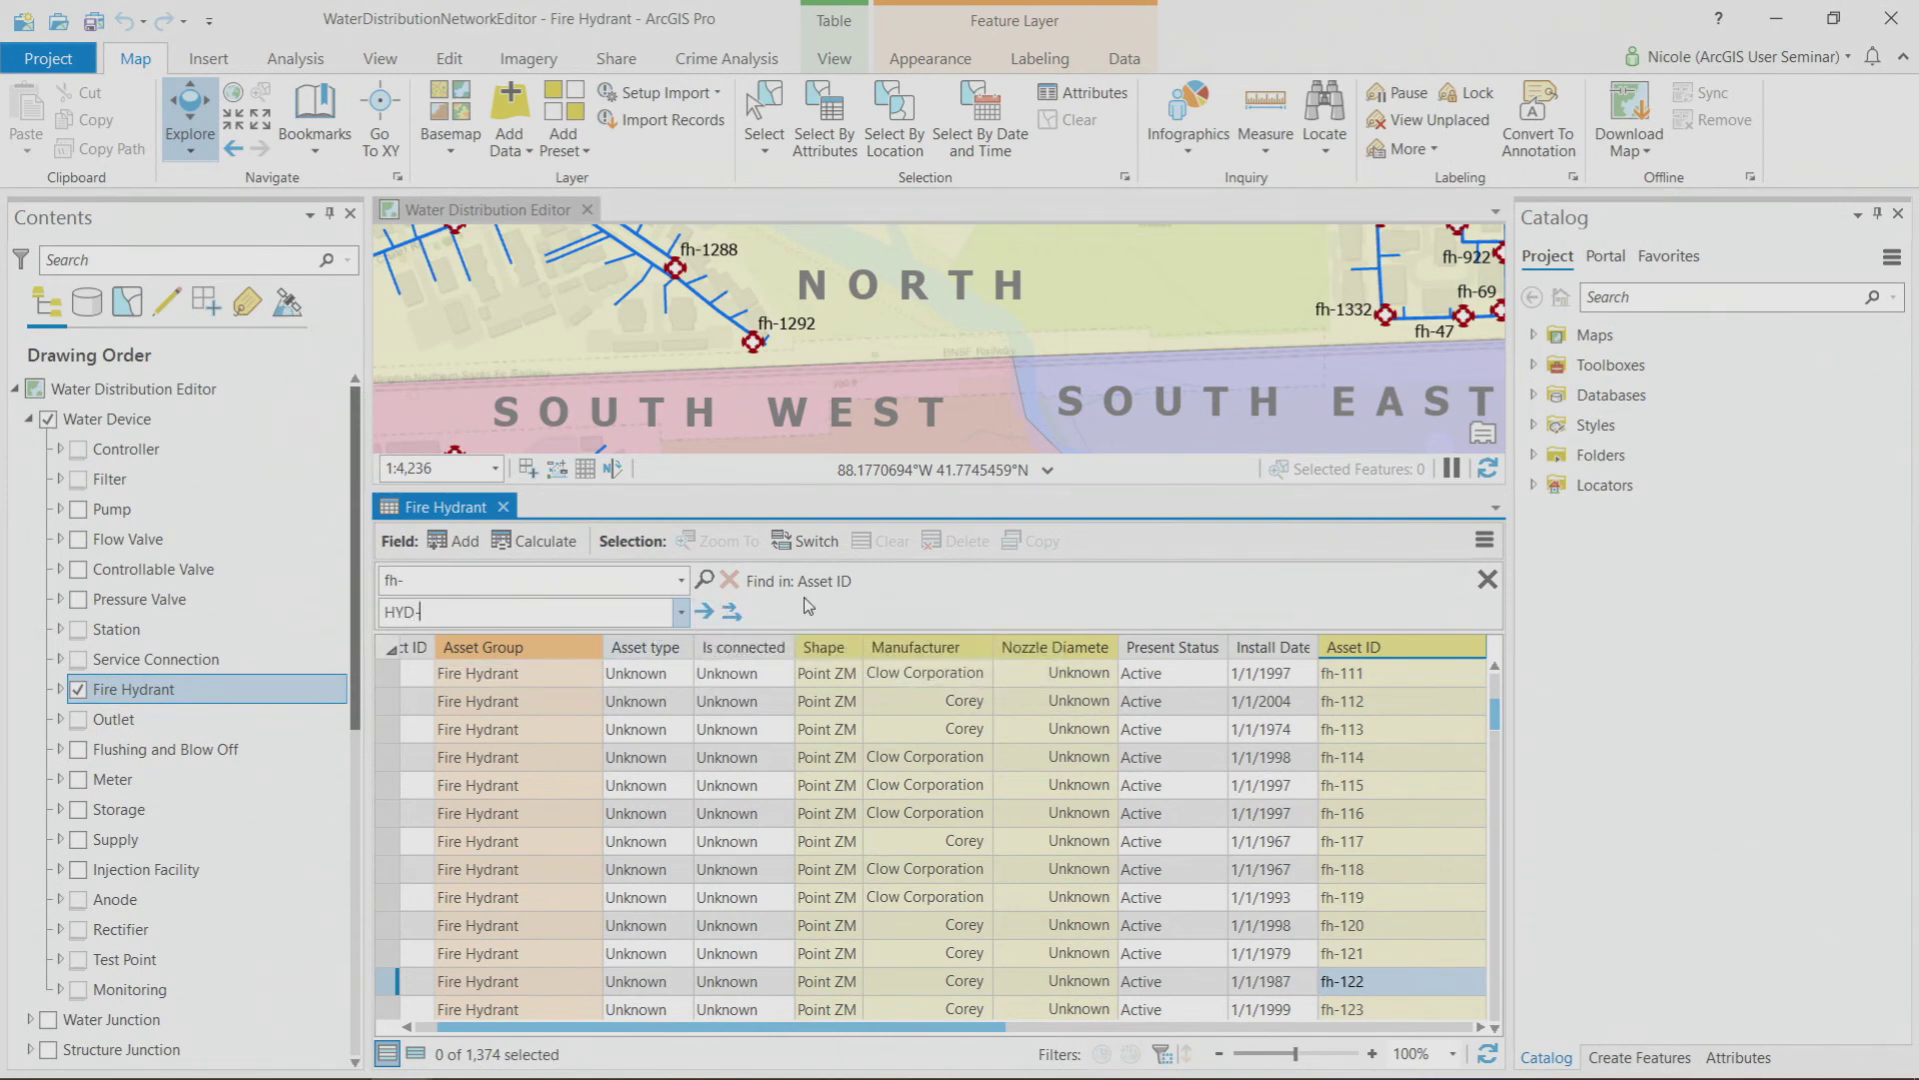
left_click(731, 613)
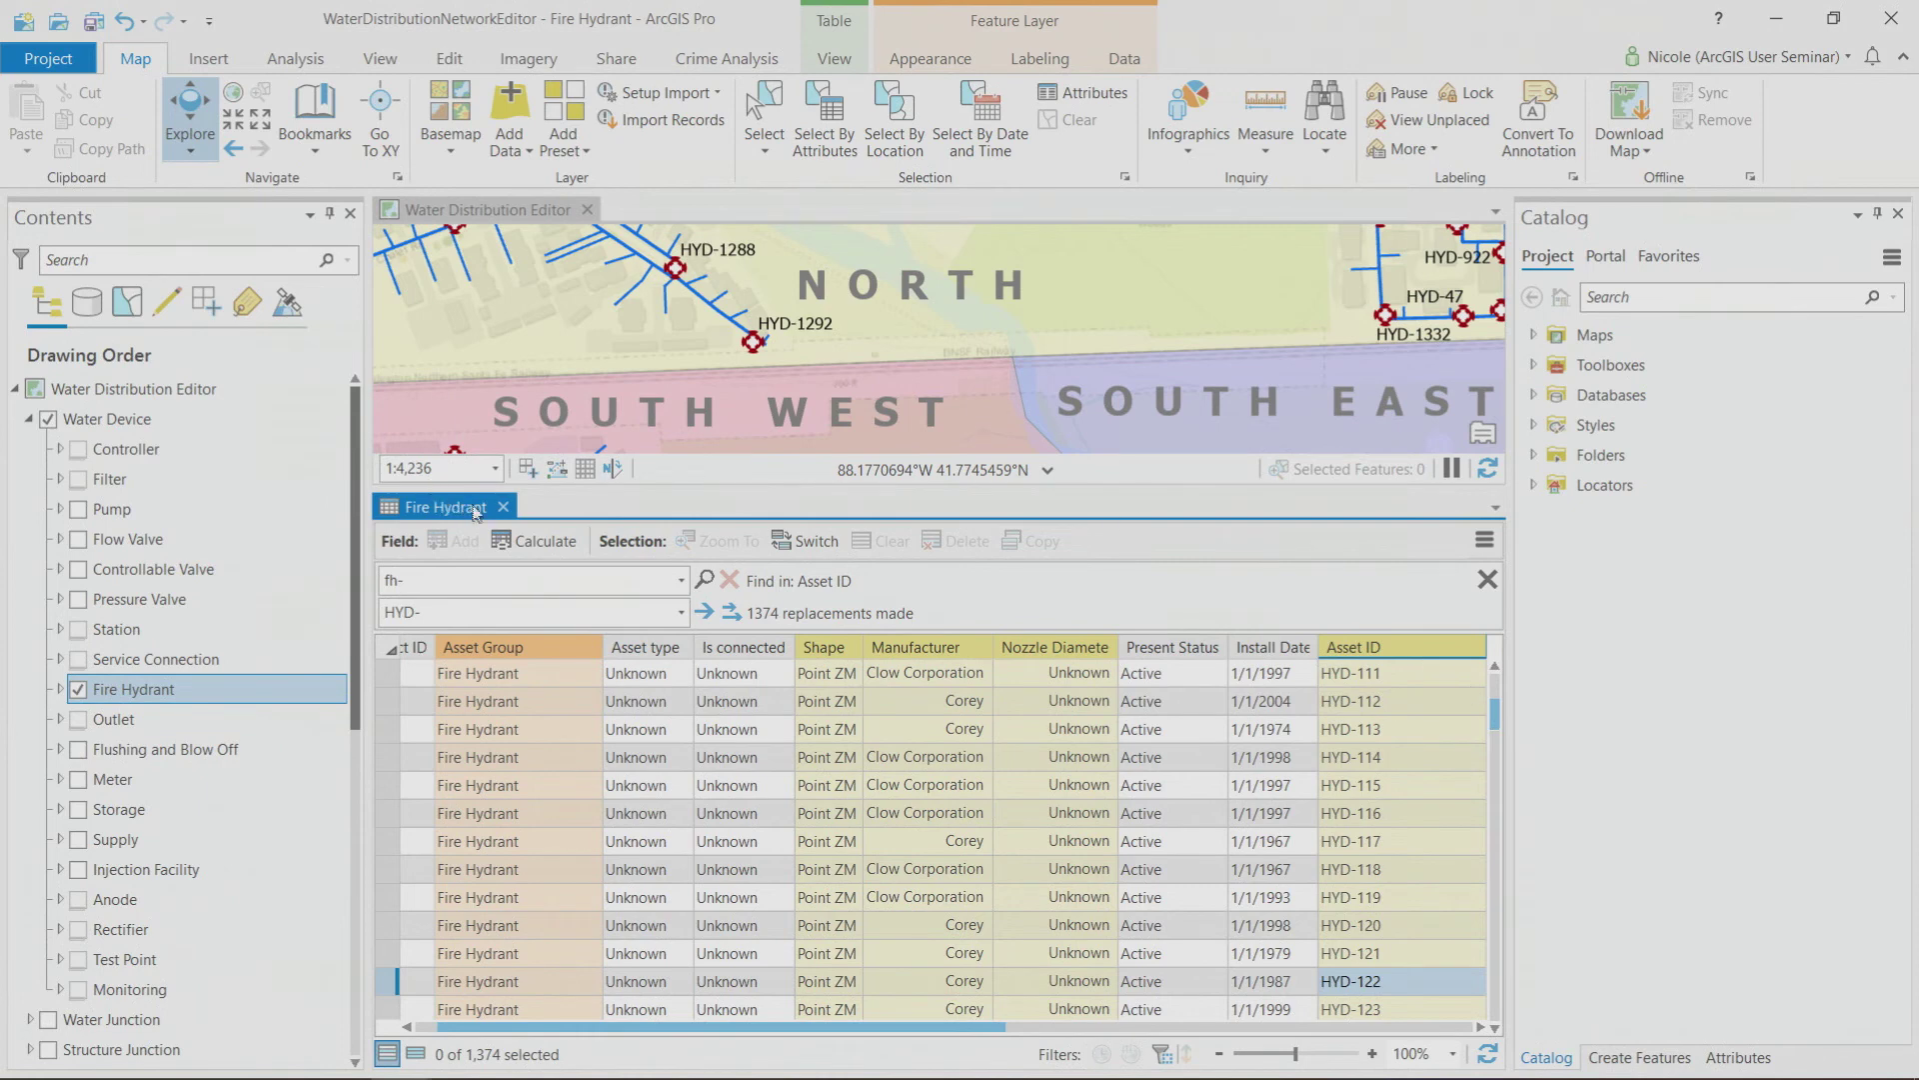
left_click(503, 506)
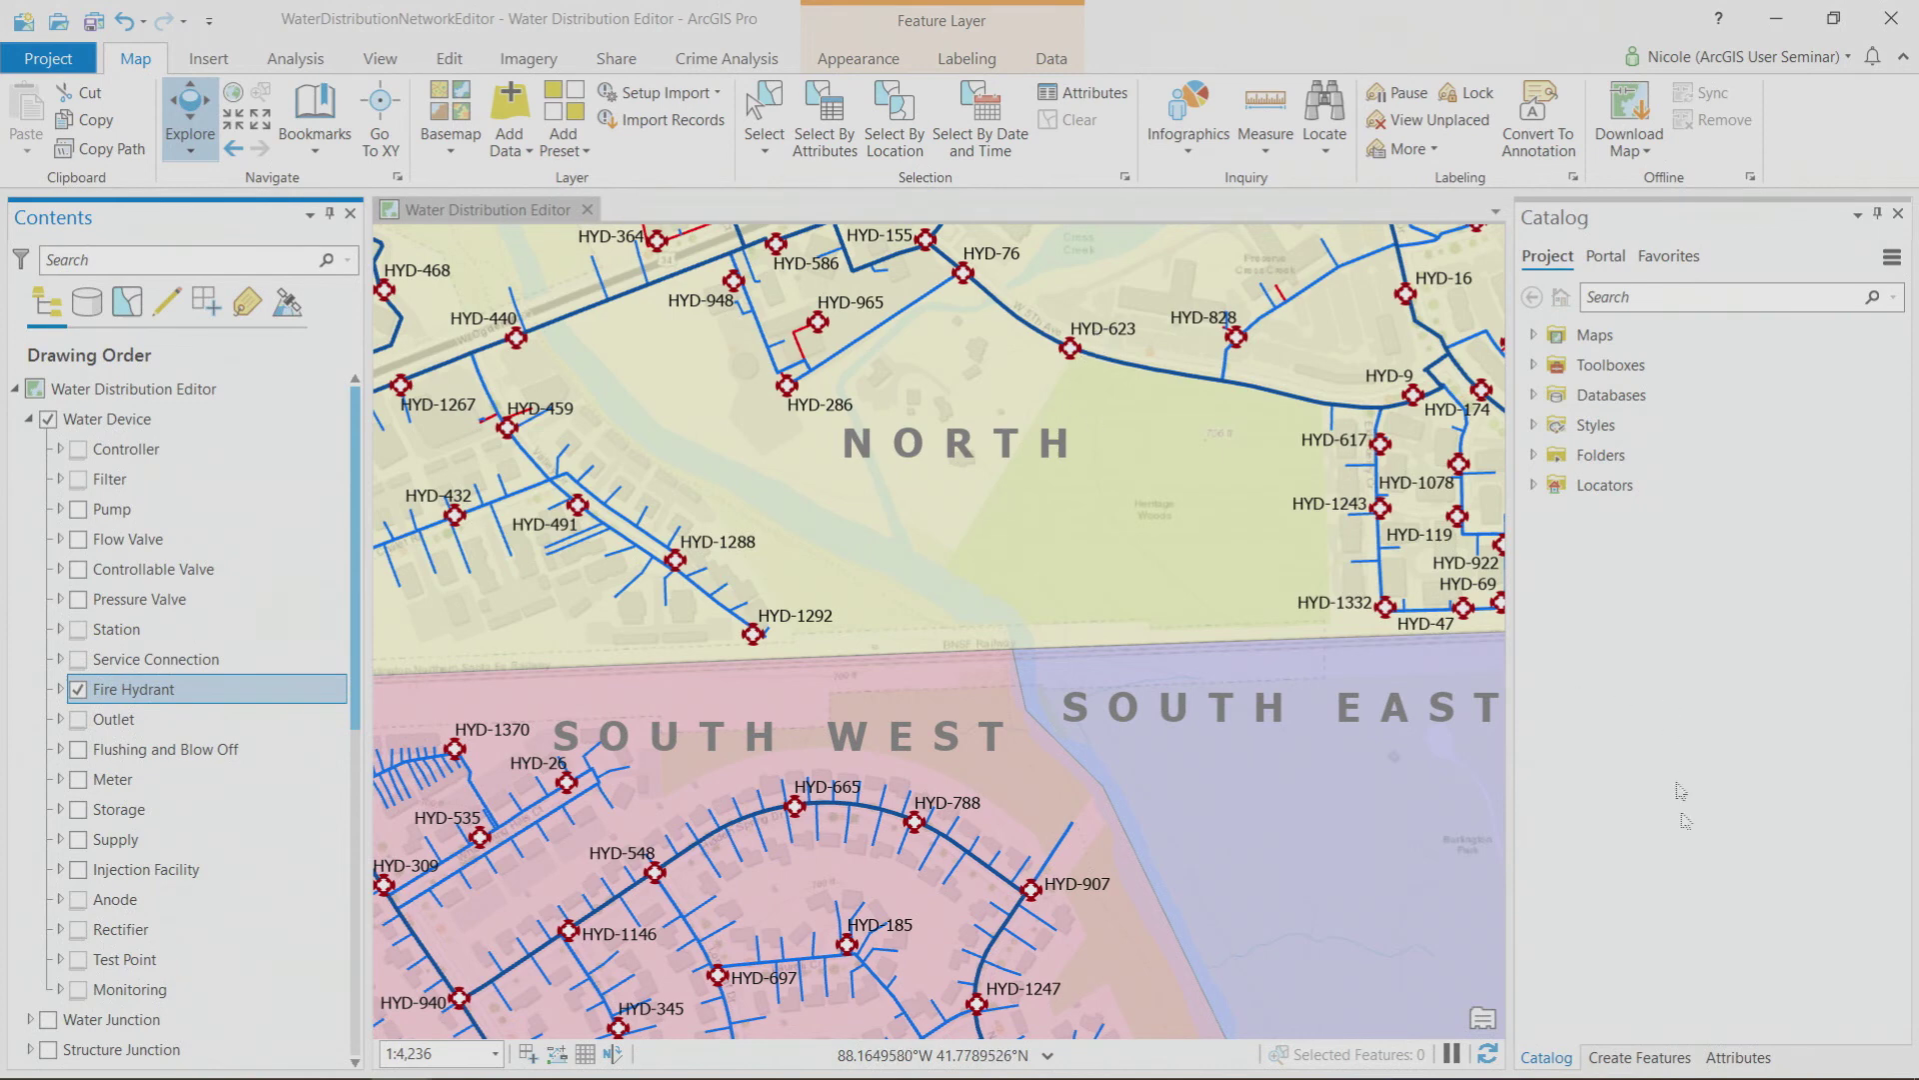
Draw a Hydrant with Service Line feature running south from the water main between HYD-623 and HYD-9, and finish the sketch.
left_click(1641, 1055)
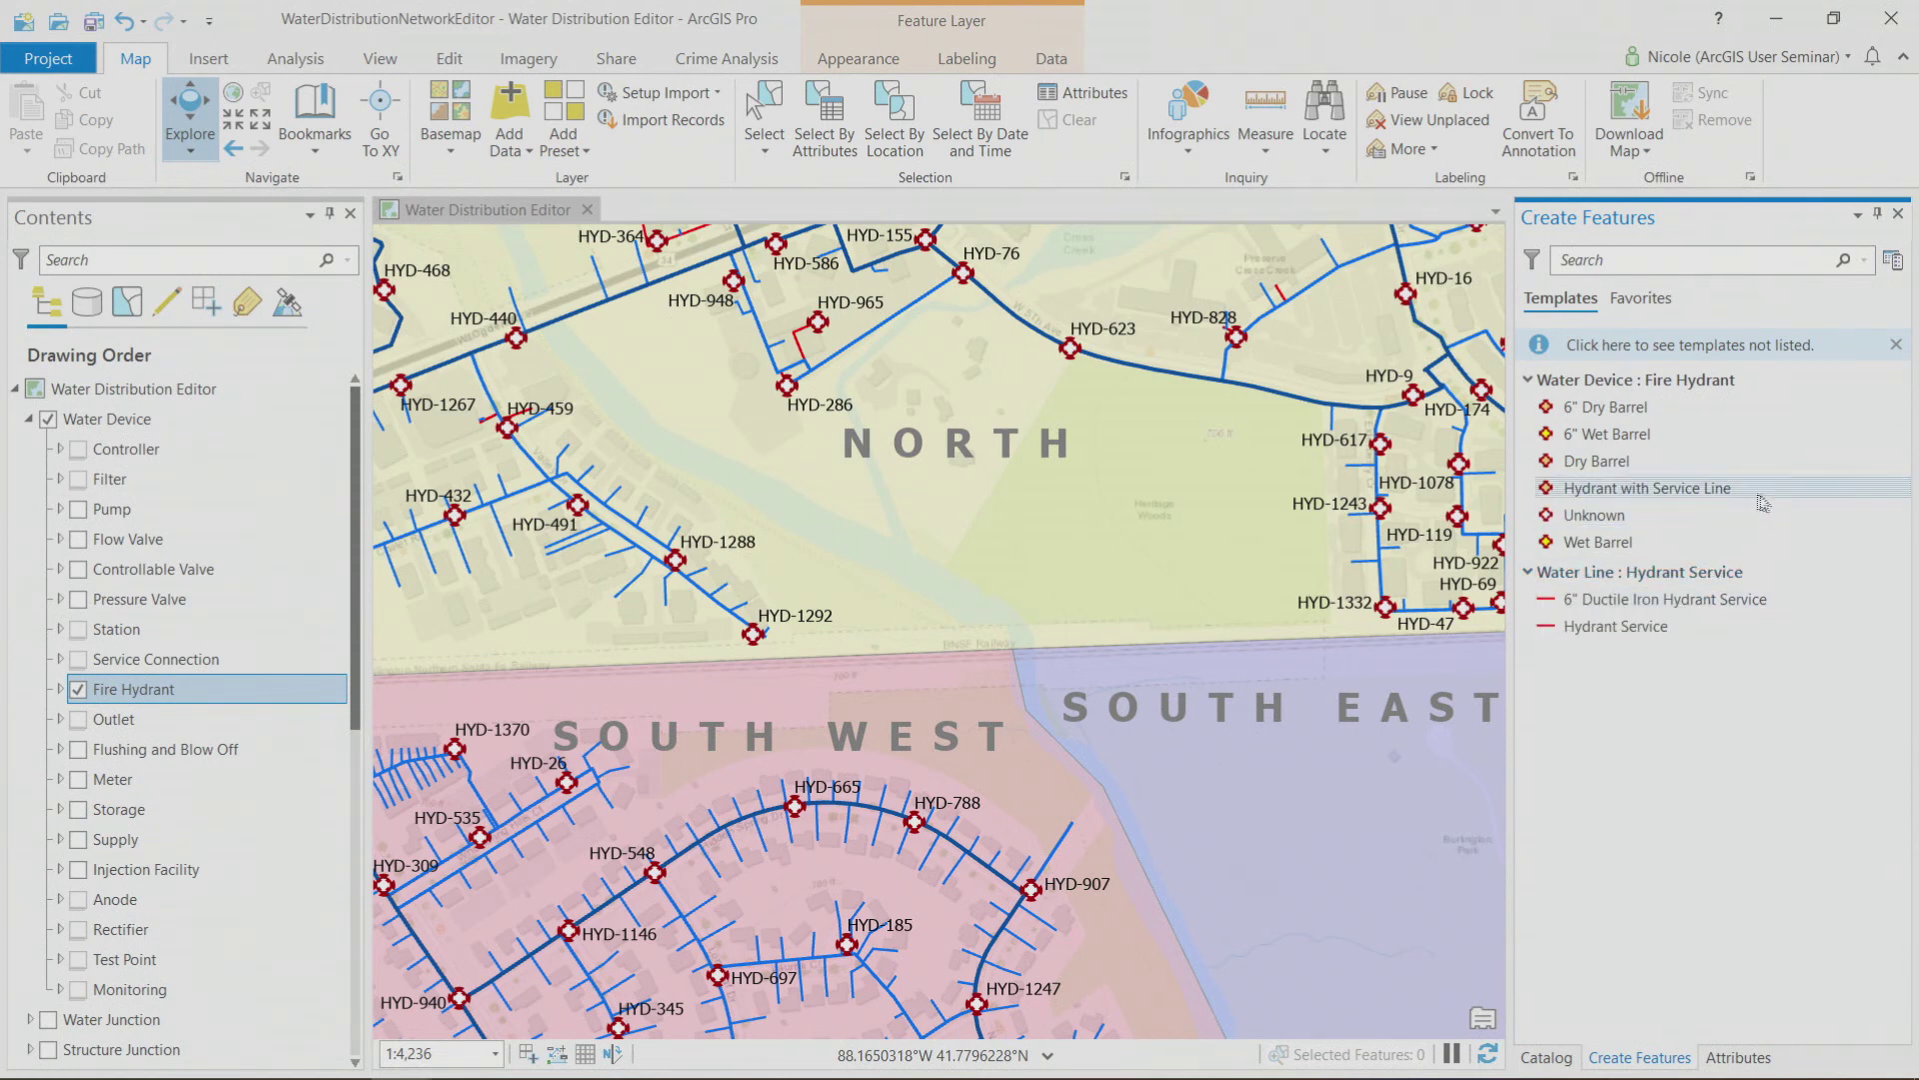
left_click(1660, 490)
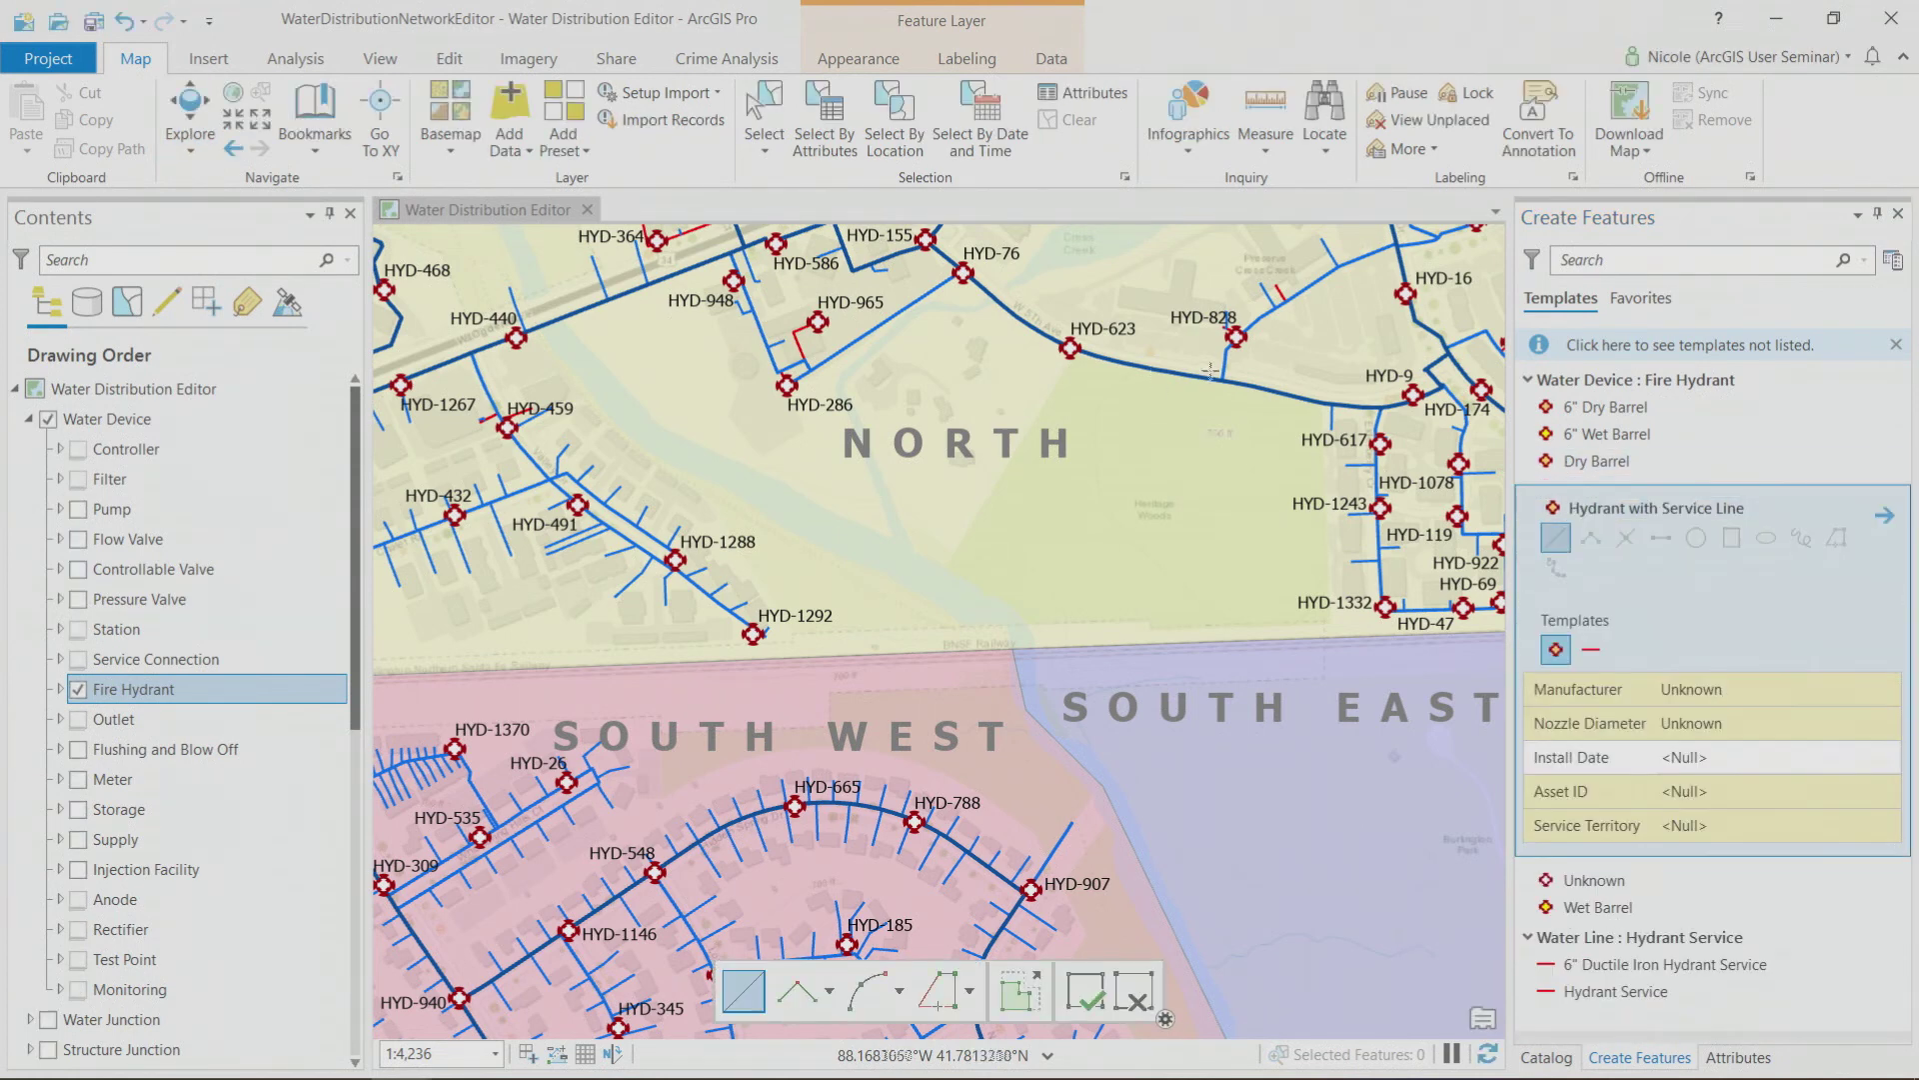
left_click(1184, 375)
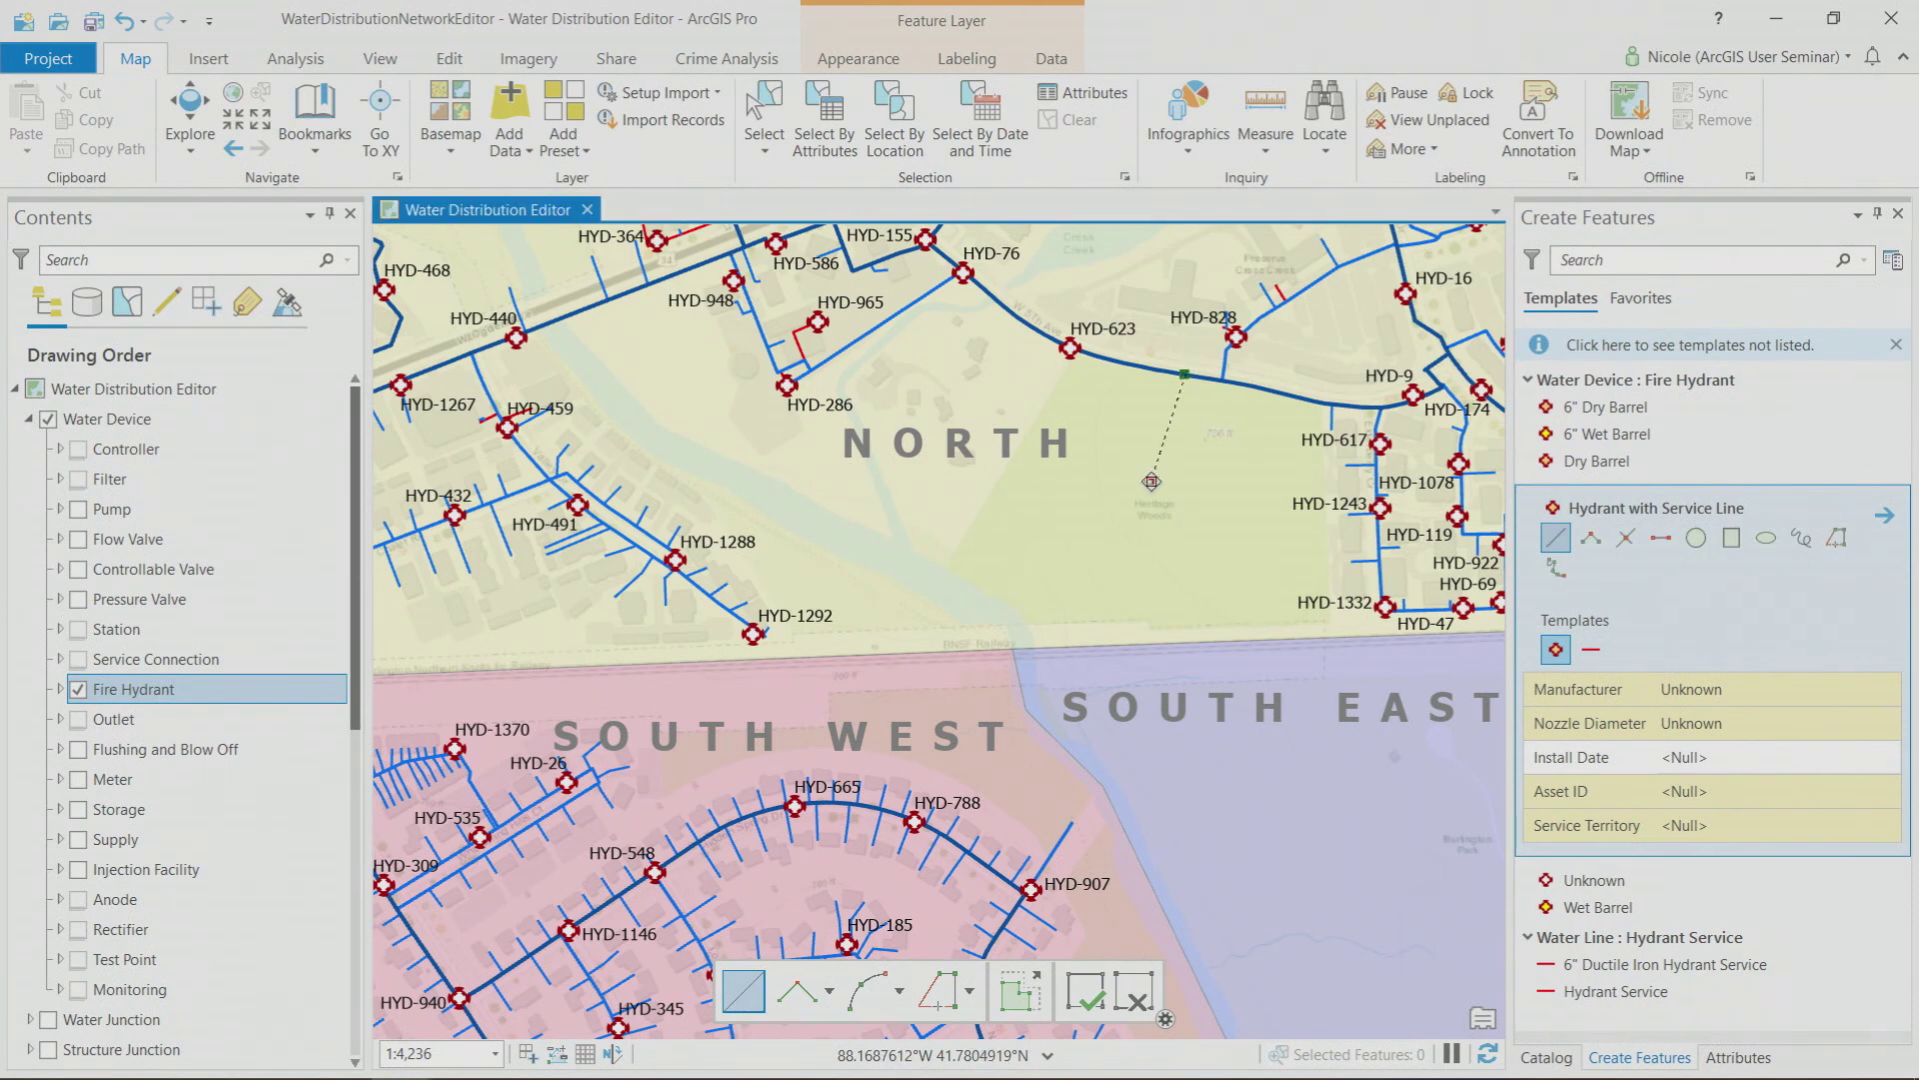
left_click(1151, 482)
right_click(1151, 481)
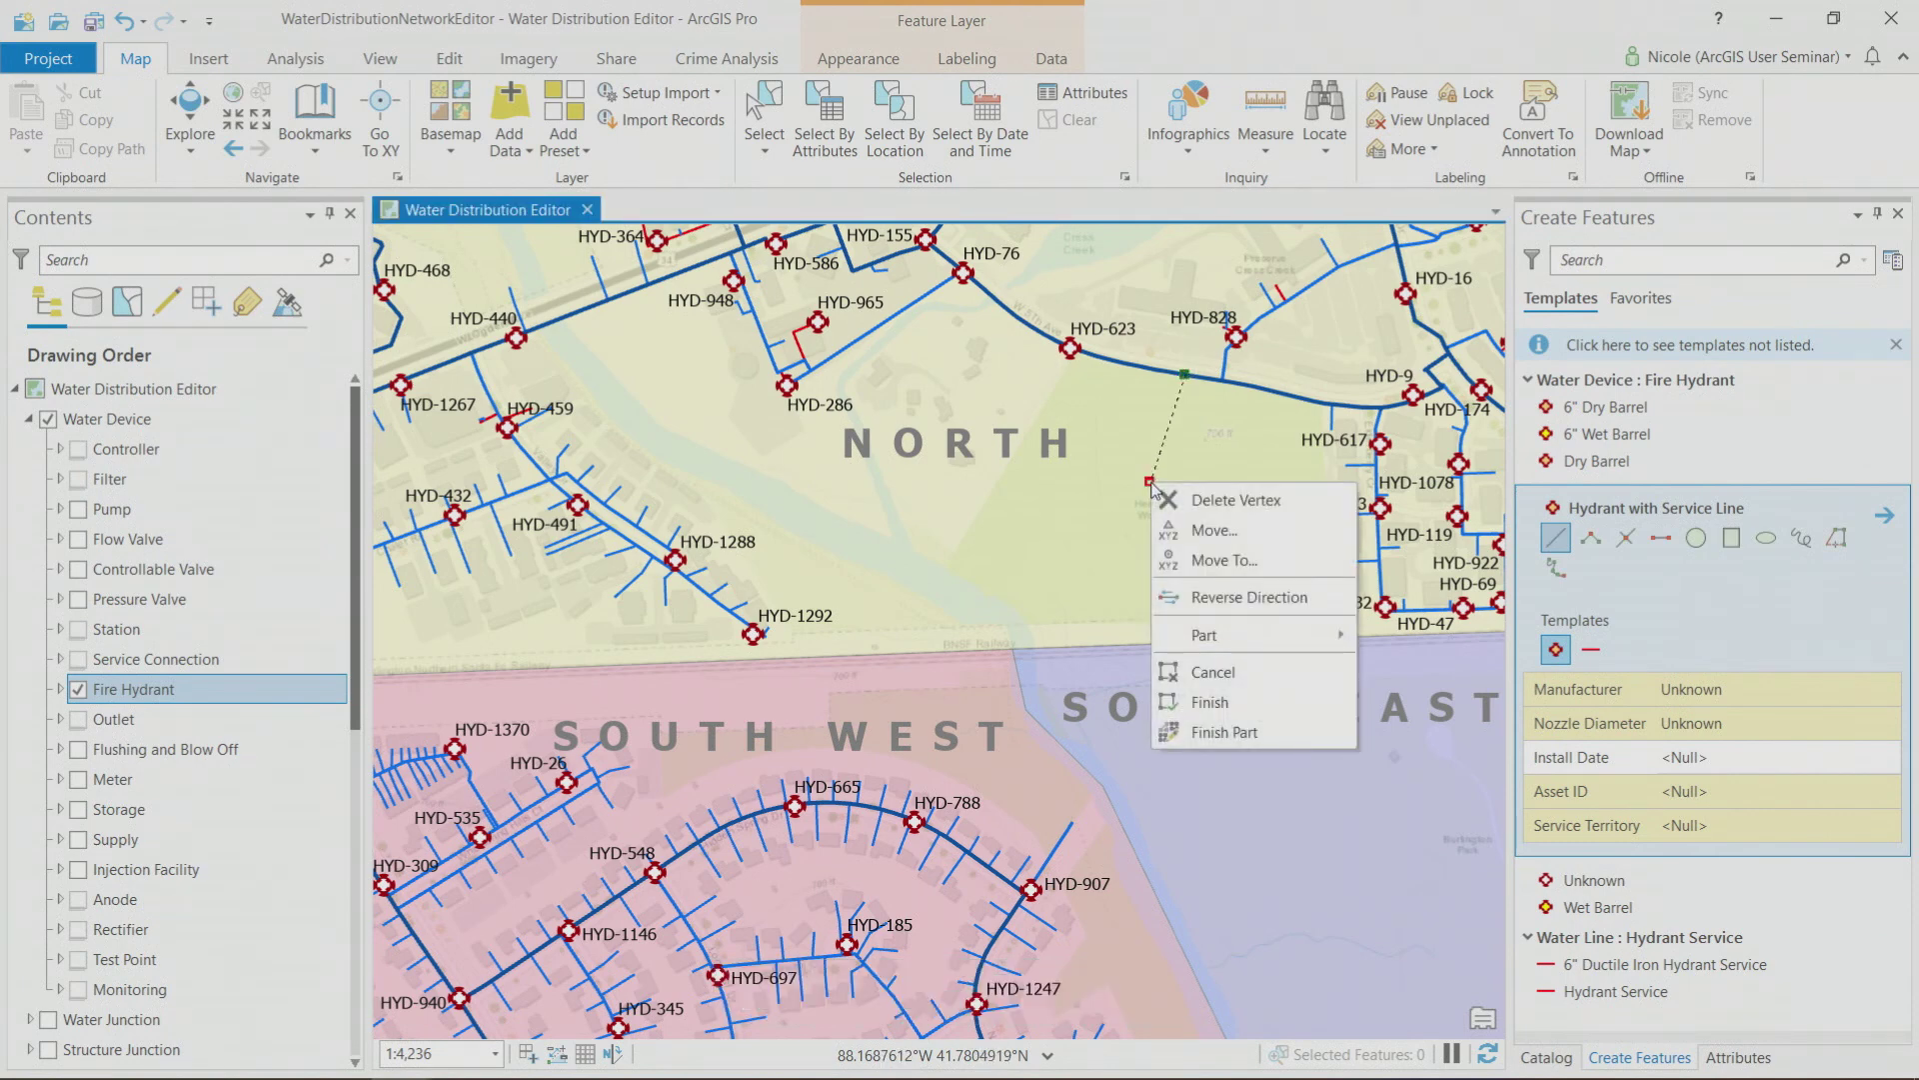
left_click(1211, 702)
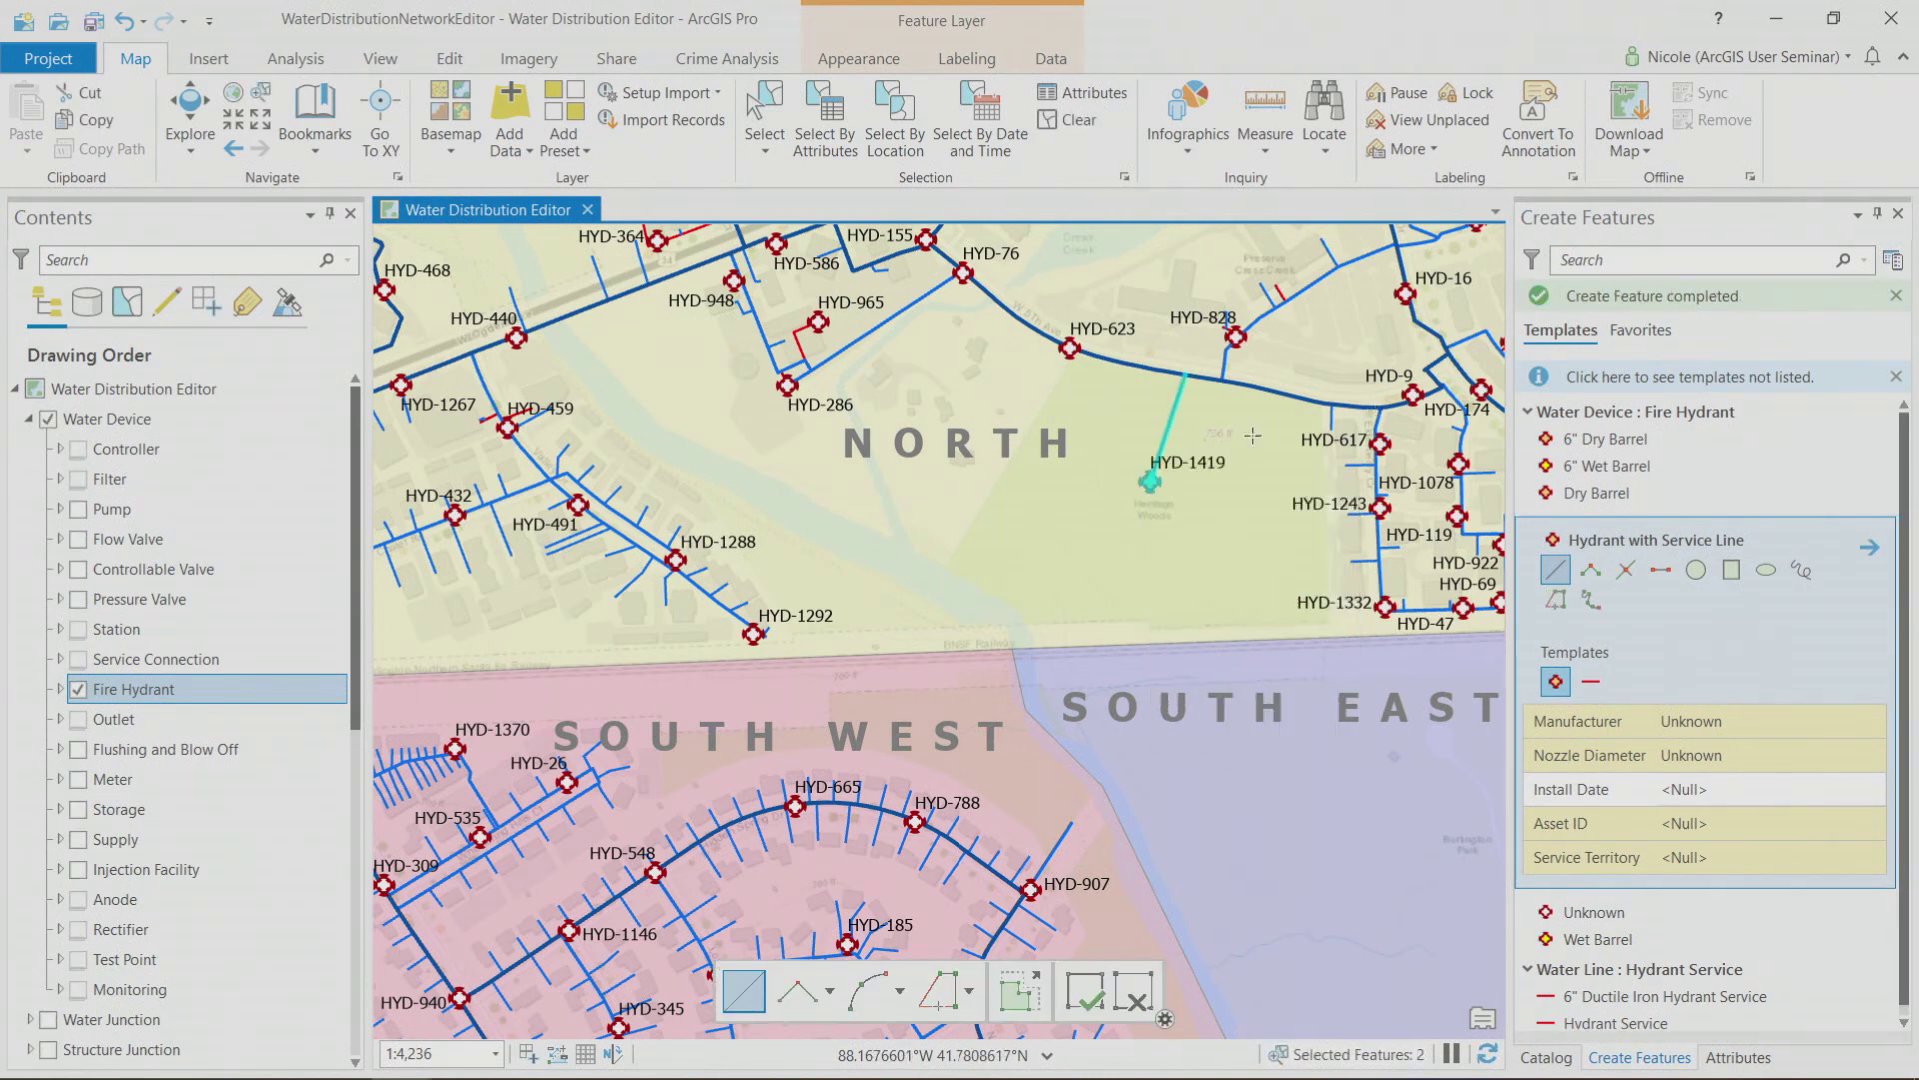
Show the attributes of the newly drawn fire hydrant and enlarge the area for its field values.
left_click(1738, 1057)
left_click_drag(1755, 572, 1732, 413)
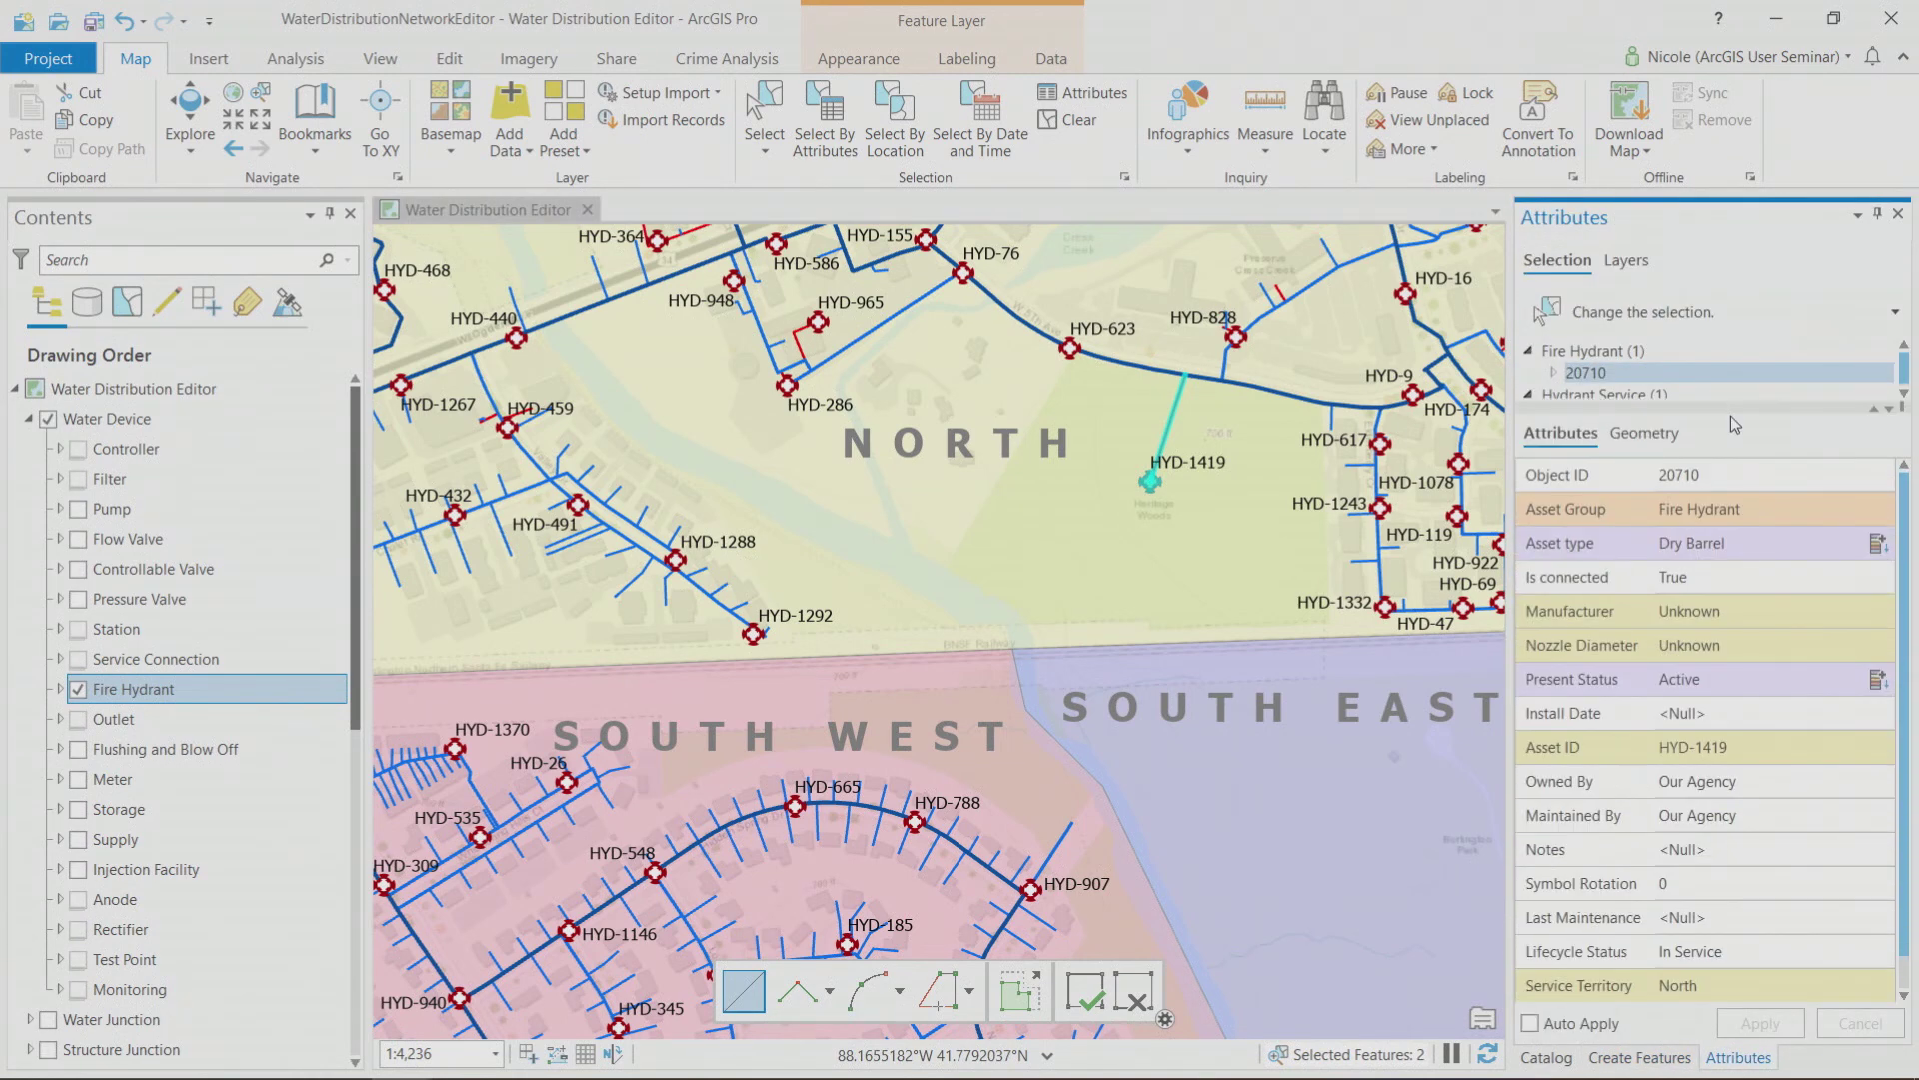
left_click(1743, 582)
Set the new hydrant's Manufacturer to Corey and list the nozzle diameters offered for it.
left_click(1729, 618)
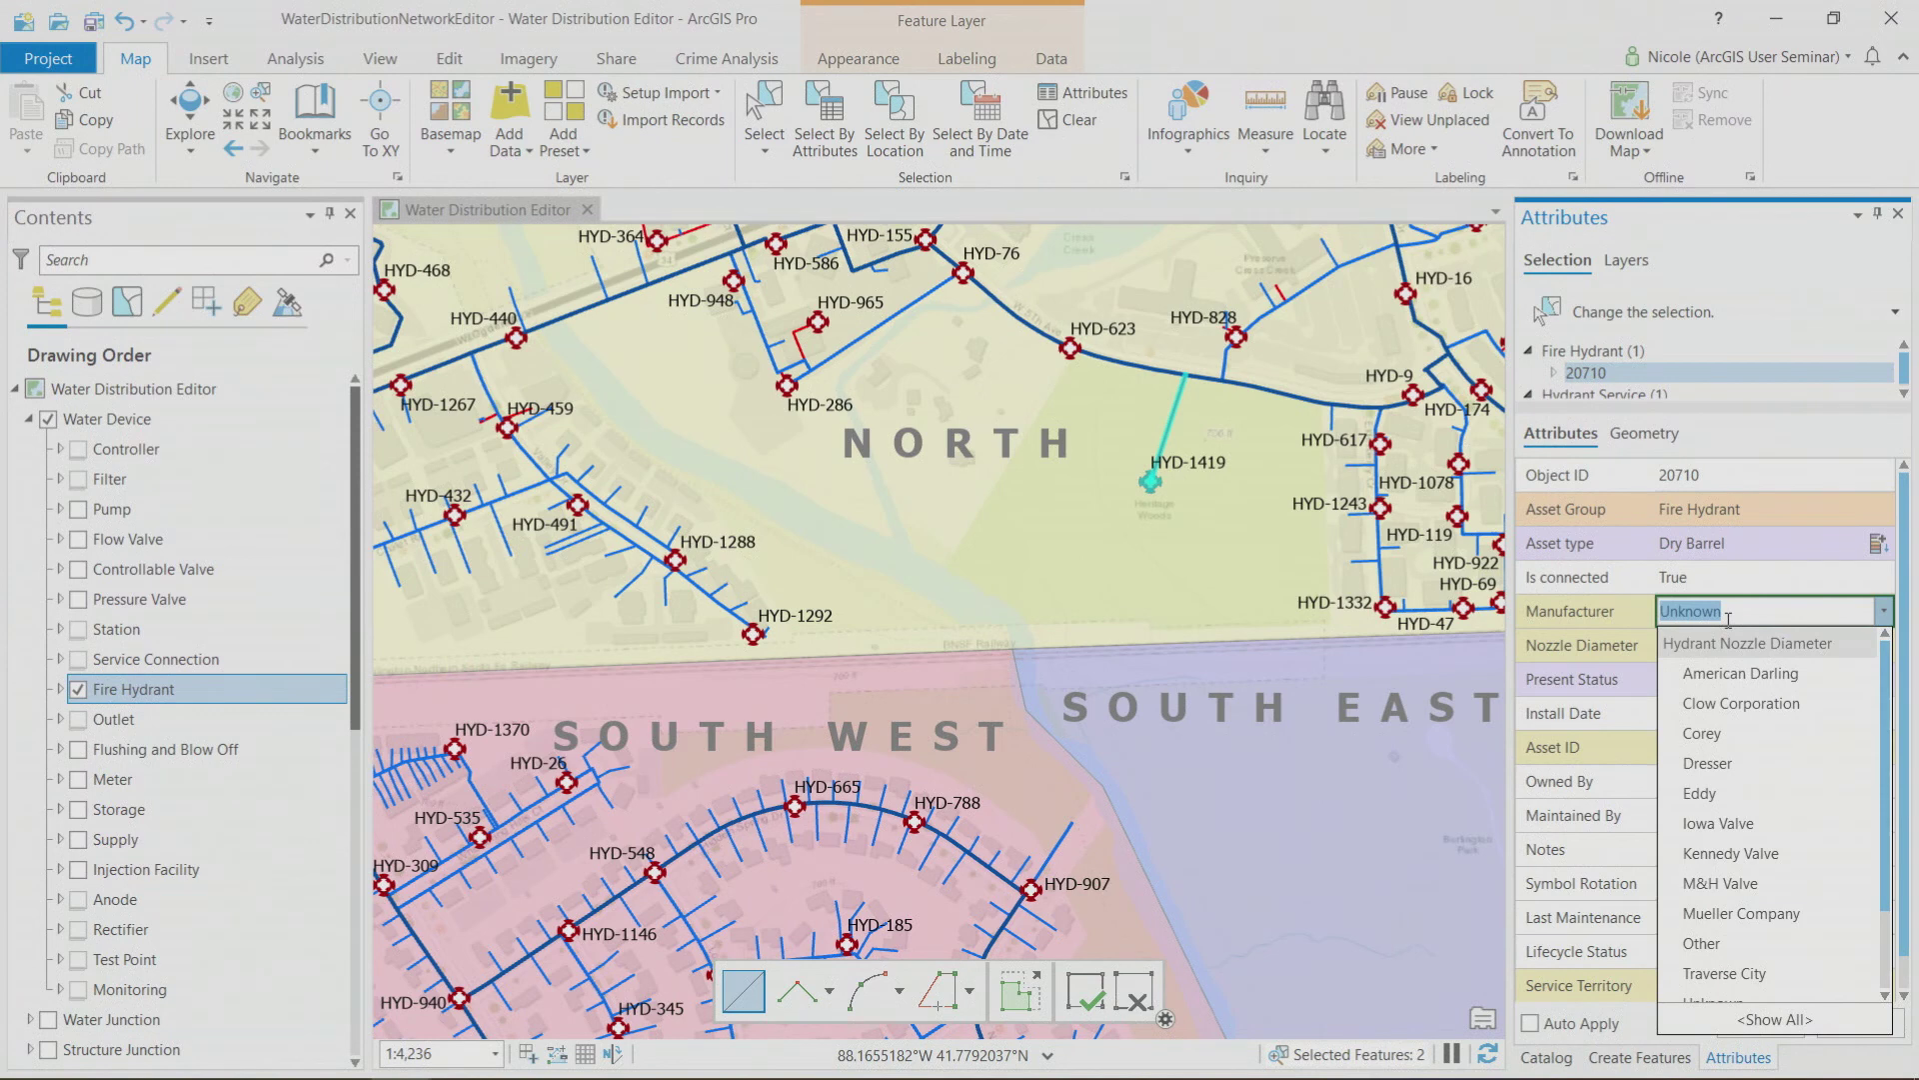
left_click(1731, 736)
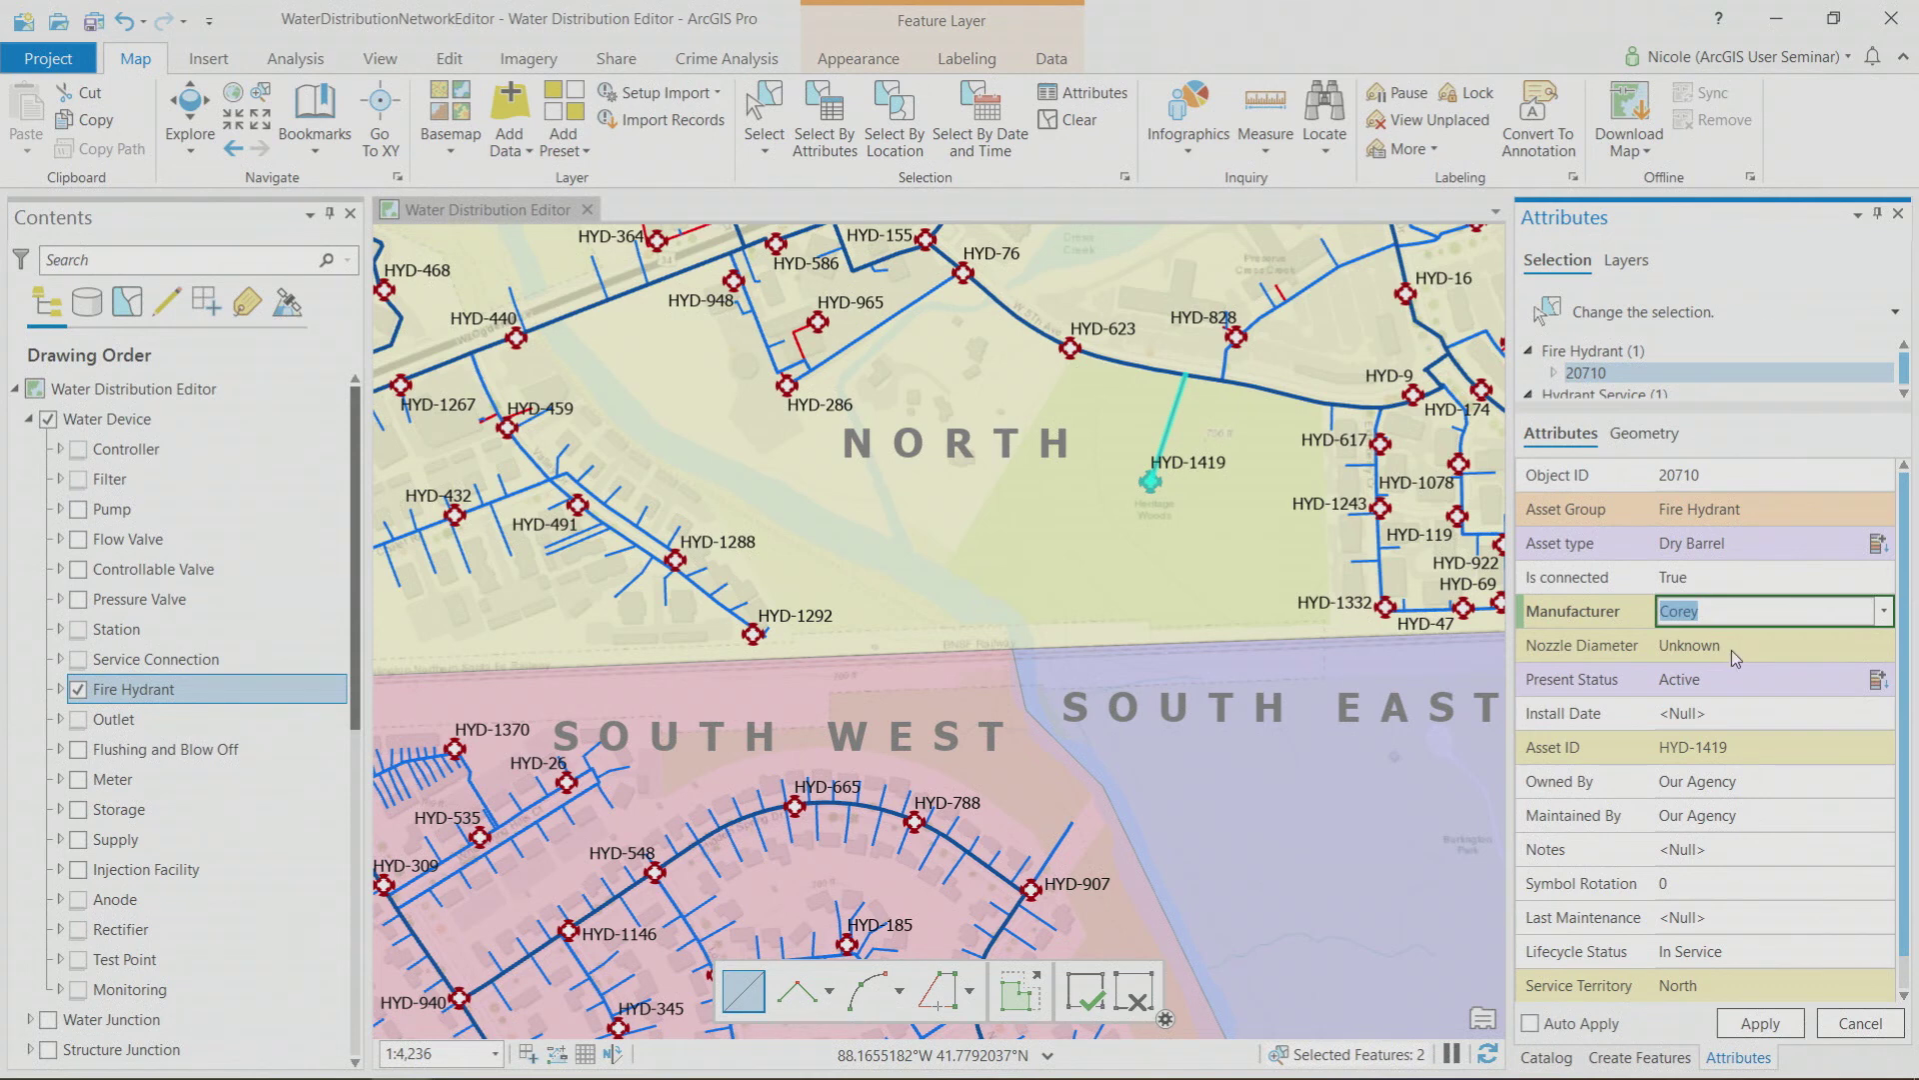
left_click(1732, 644)
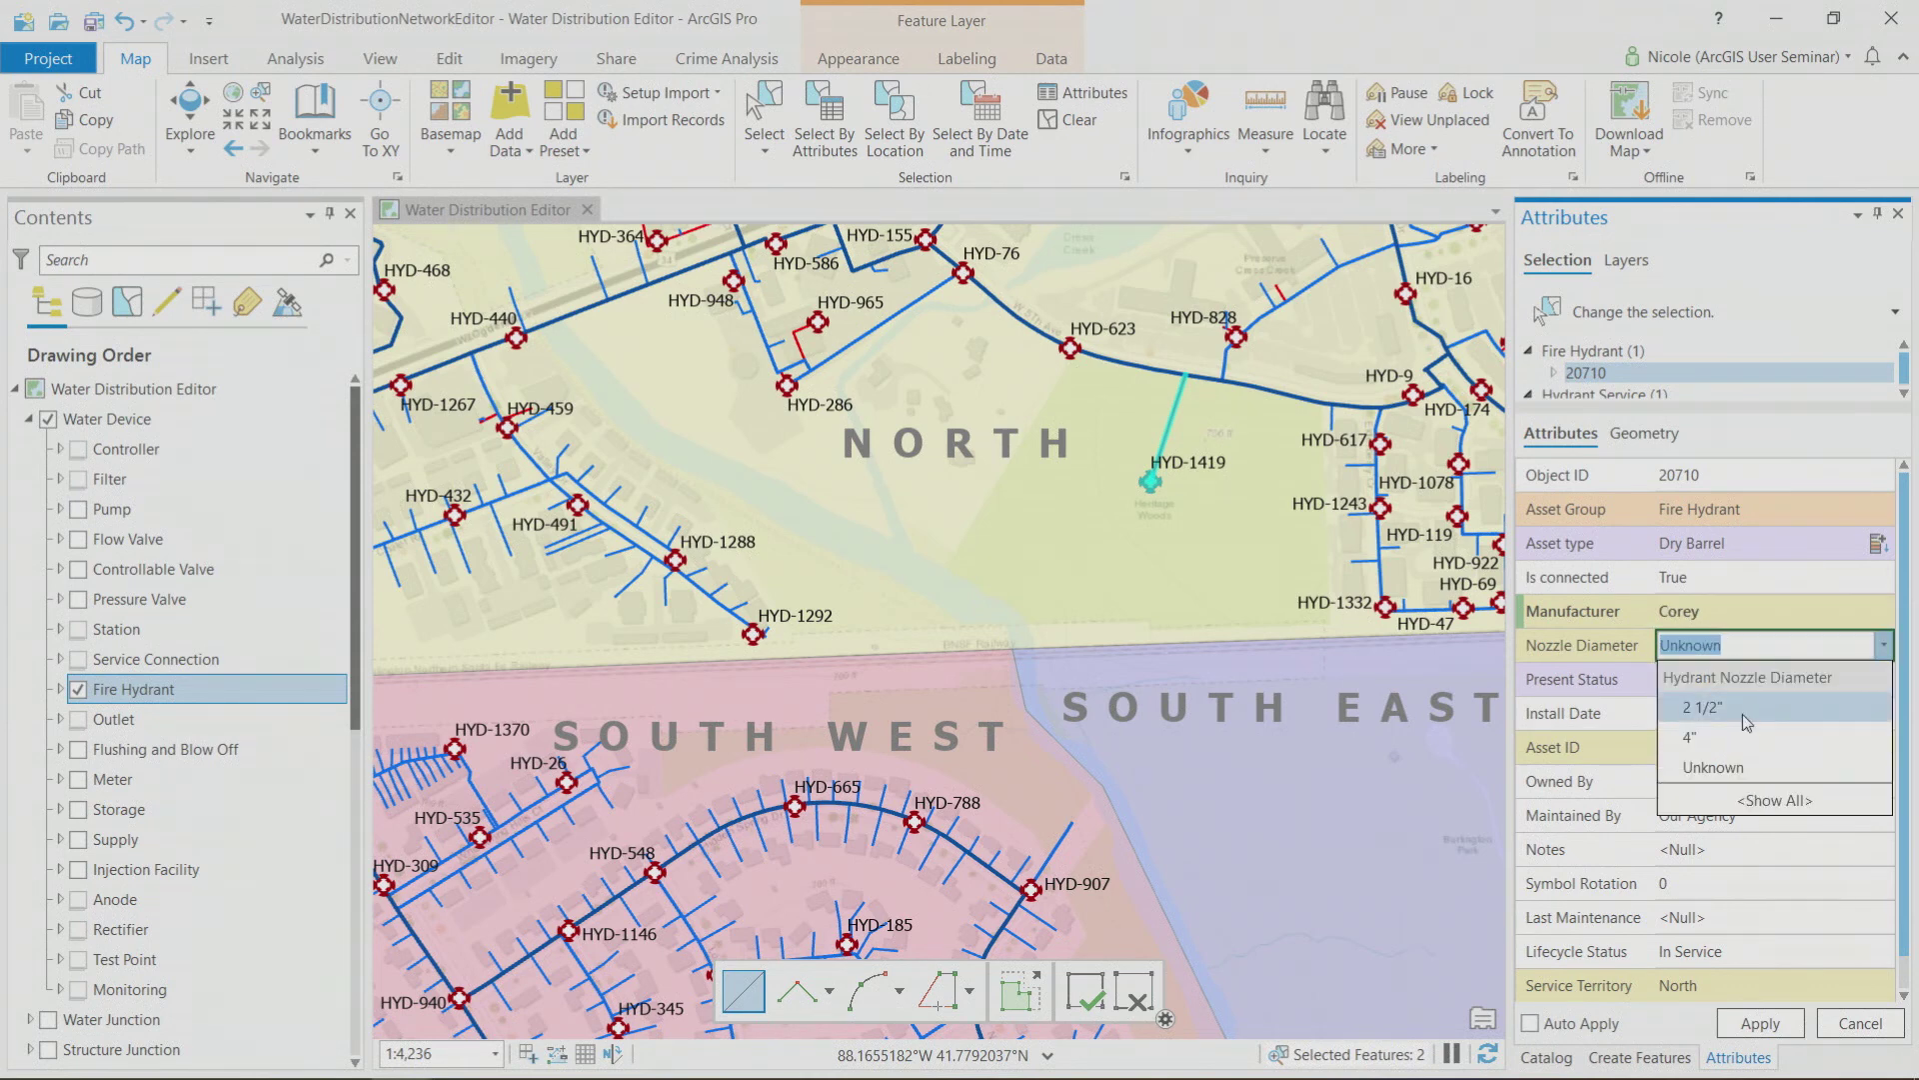
Set the new hydrant's Manufacturer to American Darling and review the nozzle diameters offered for that manufacturer.
left_click(1723, 612)
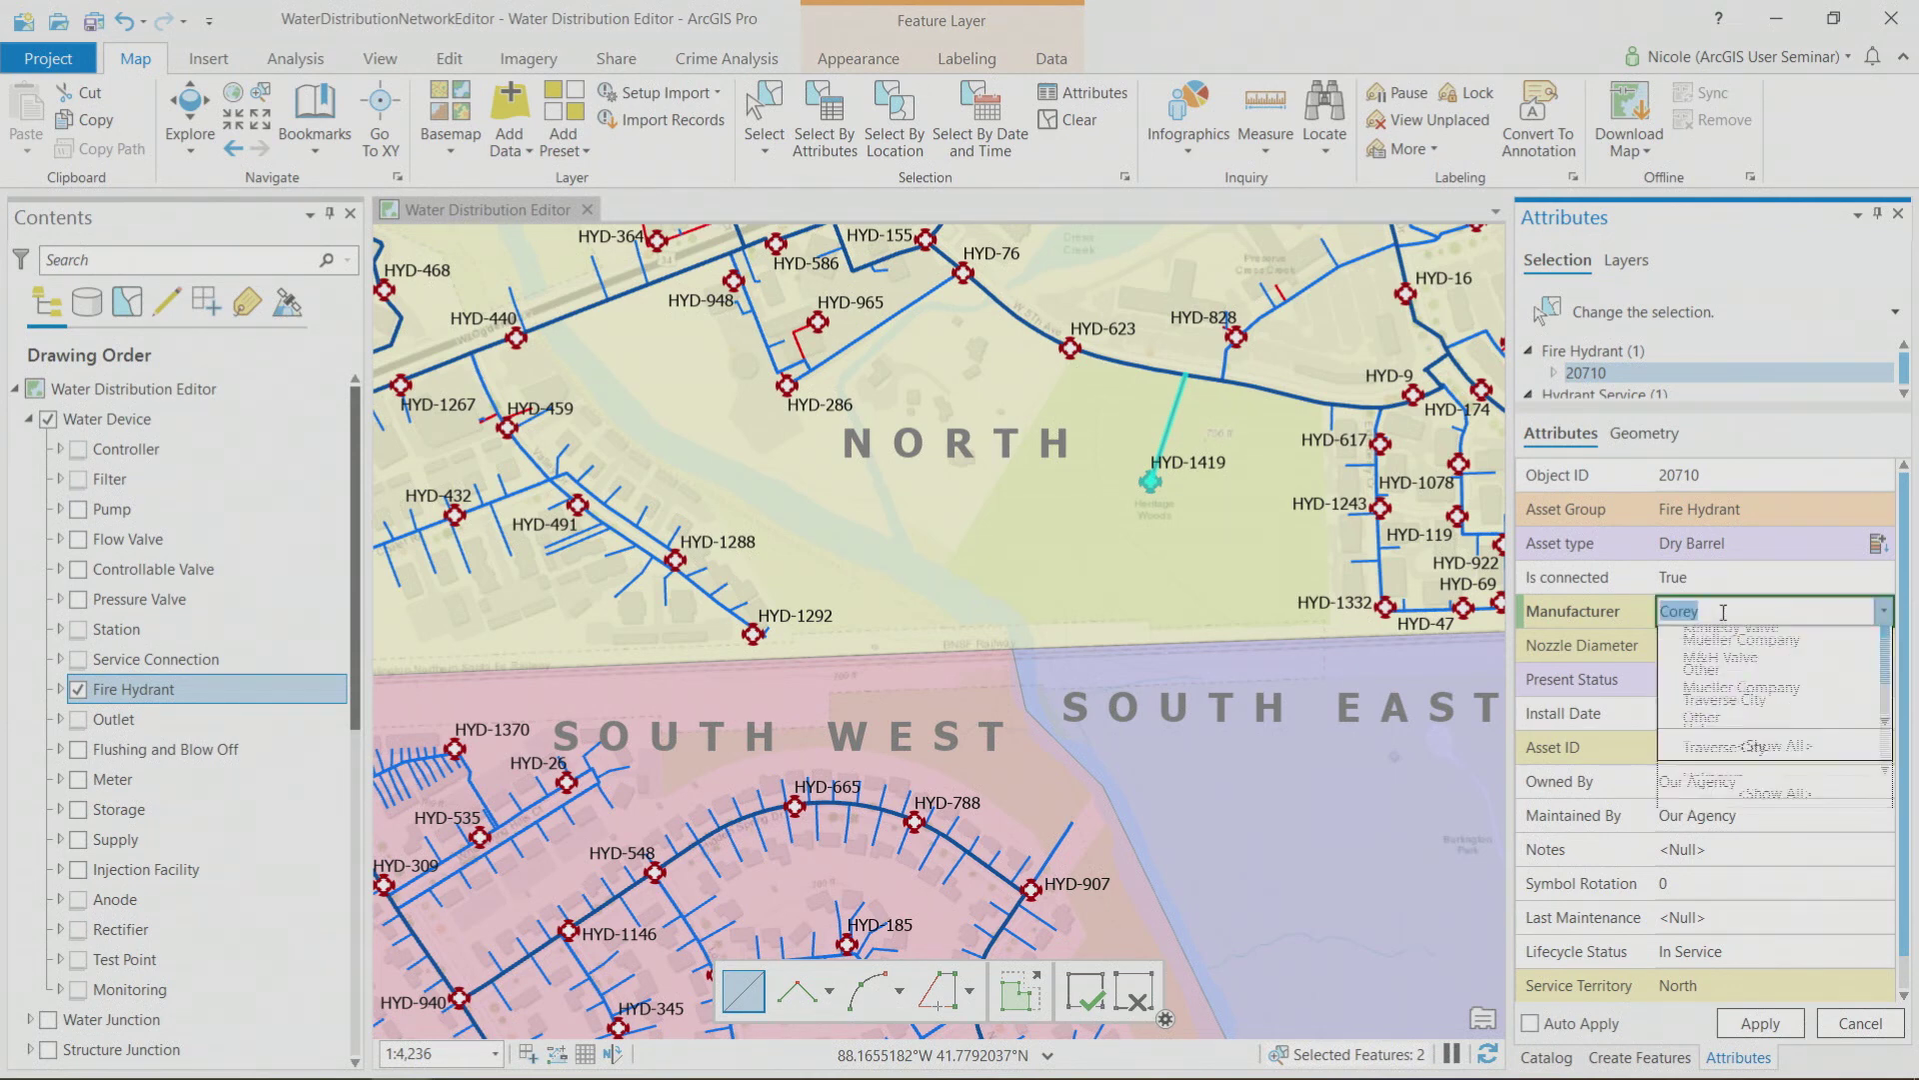
left_click(1883, 610)
left_click(1740, 673)
left_click(1765, 651)
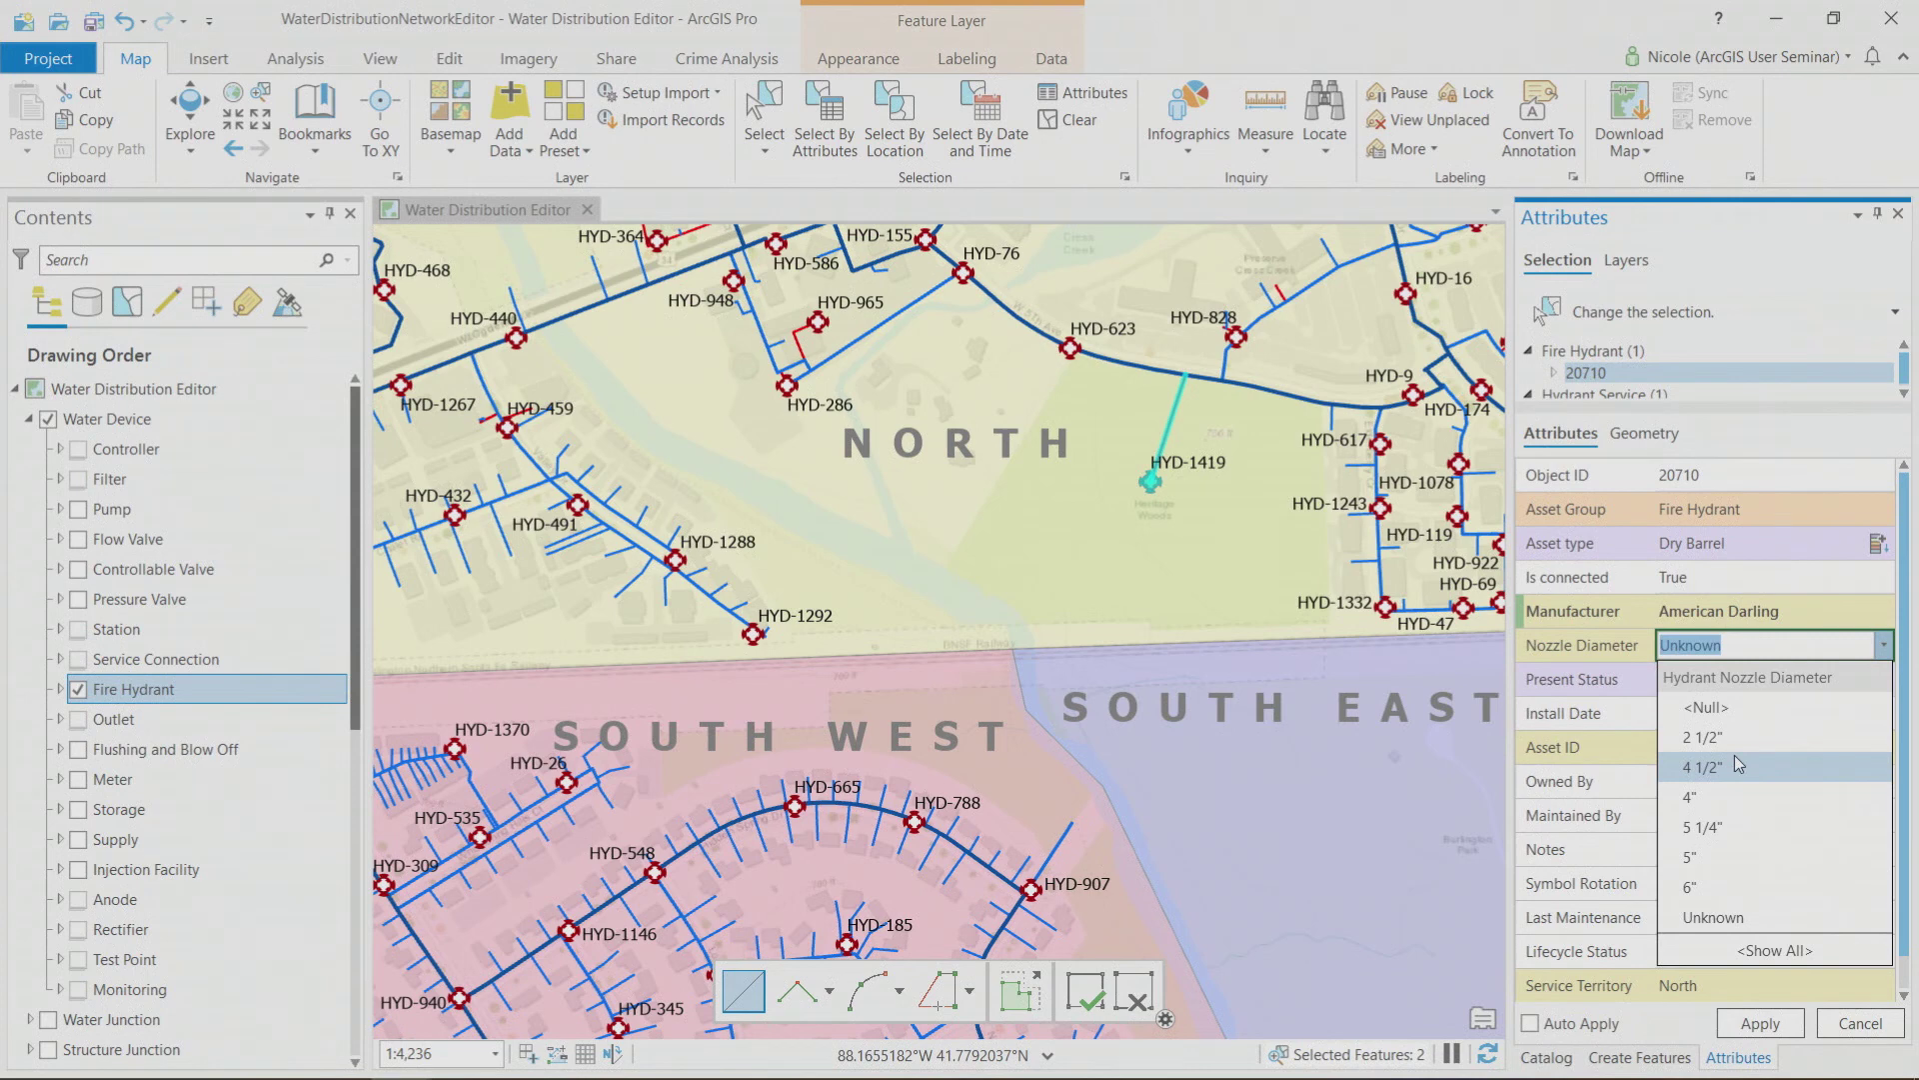
left_click(1784, 600)
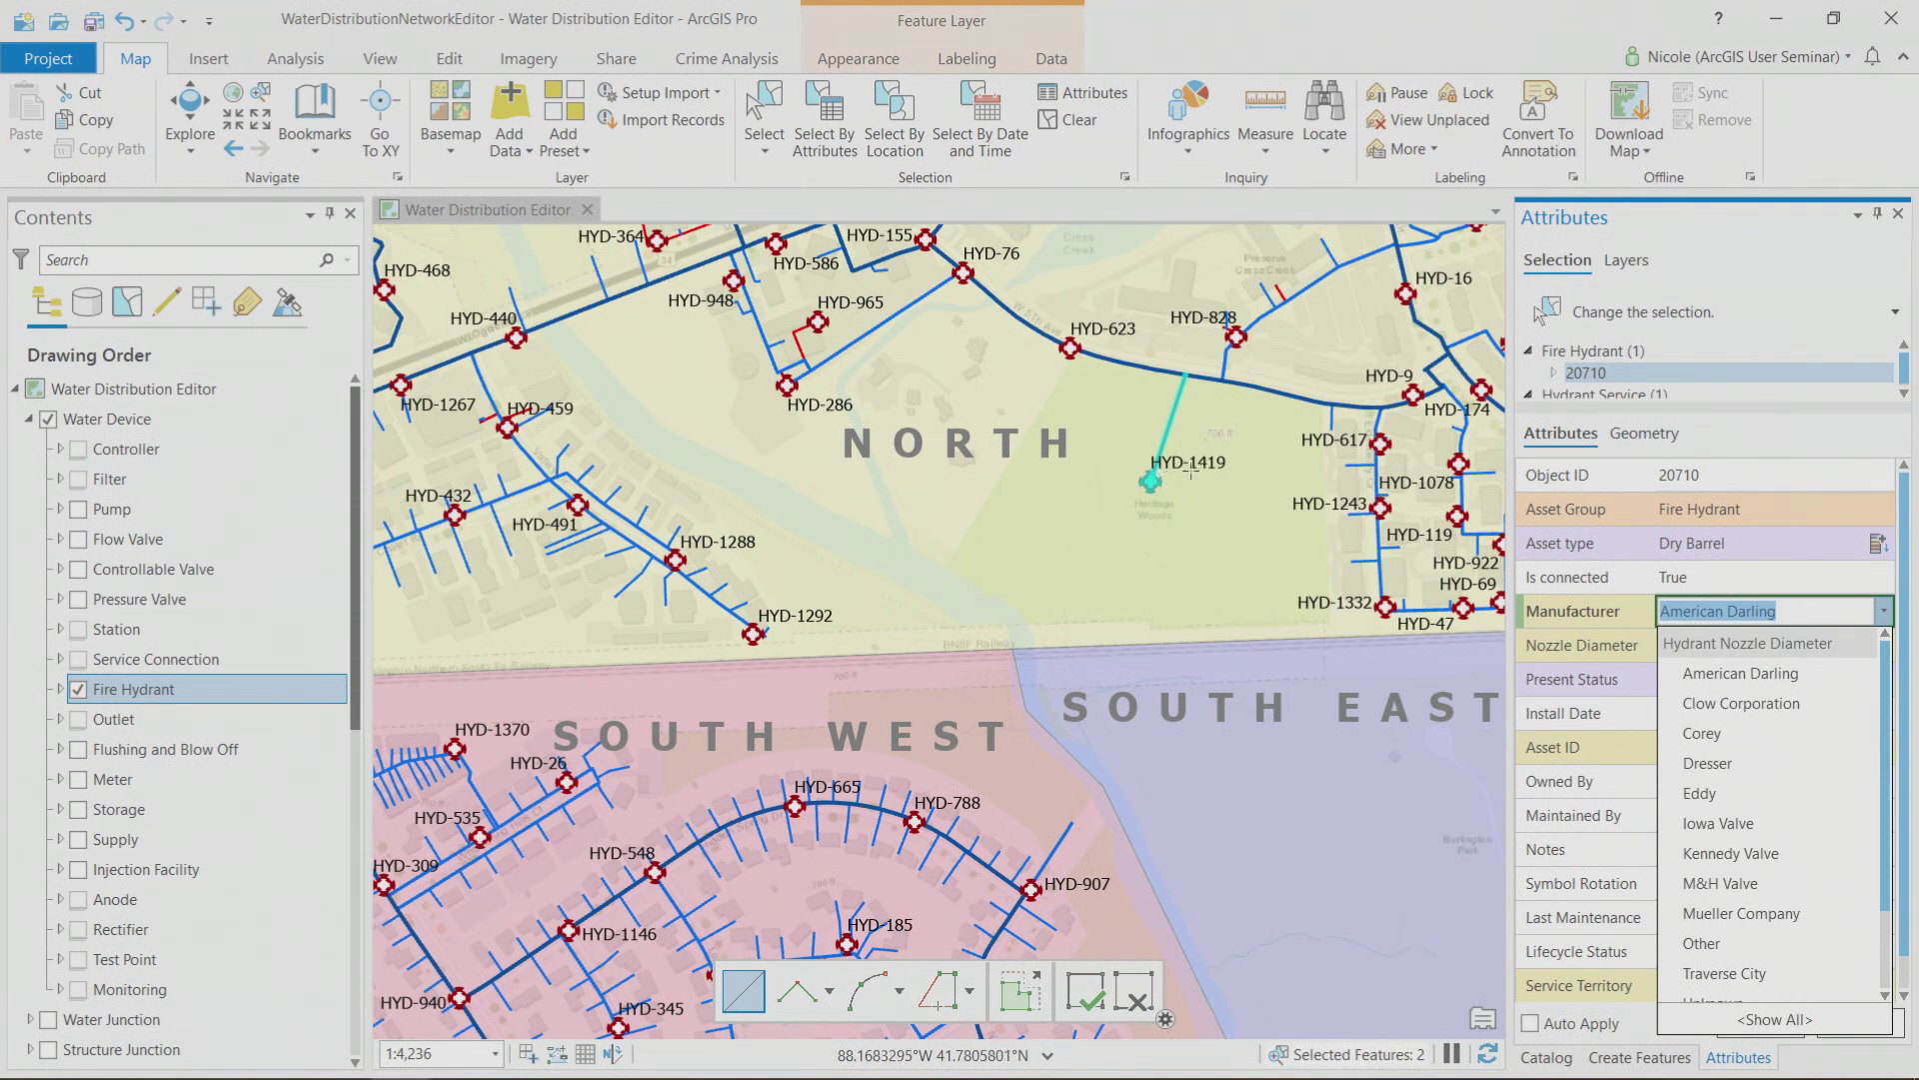
left_click(1759, 421)
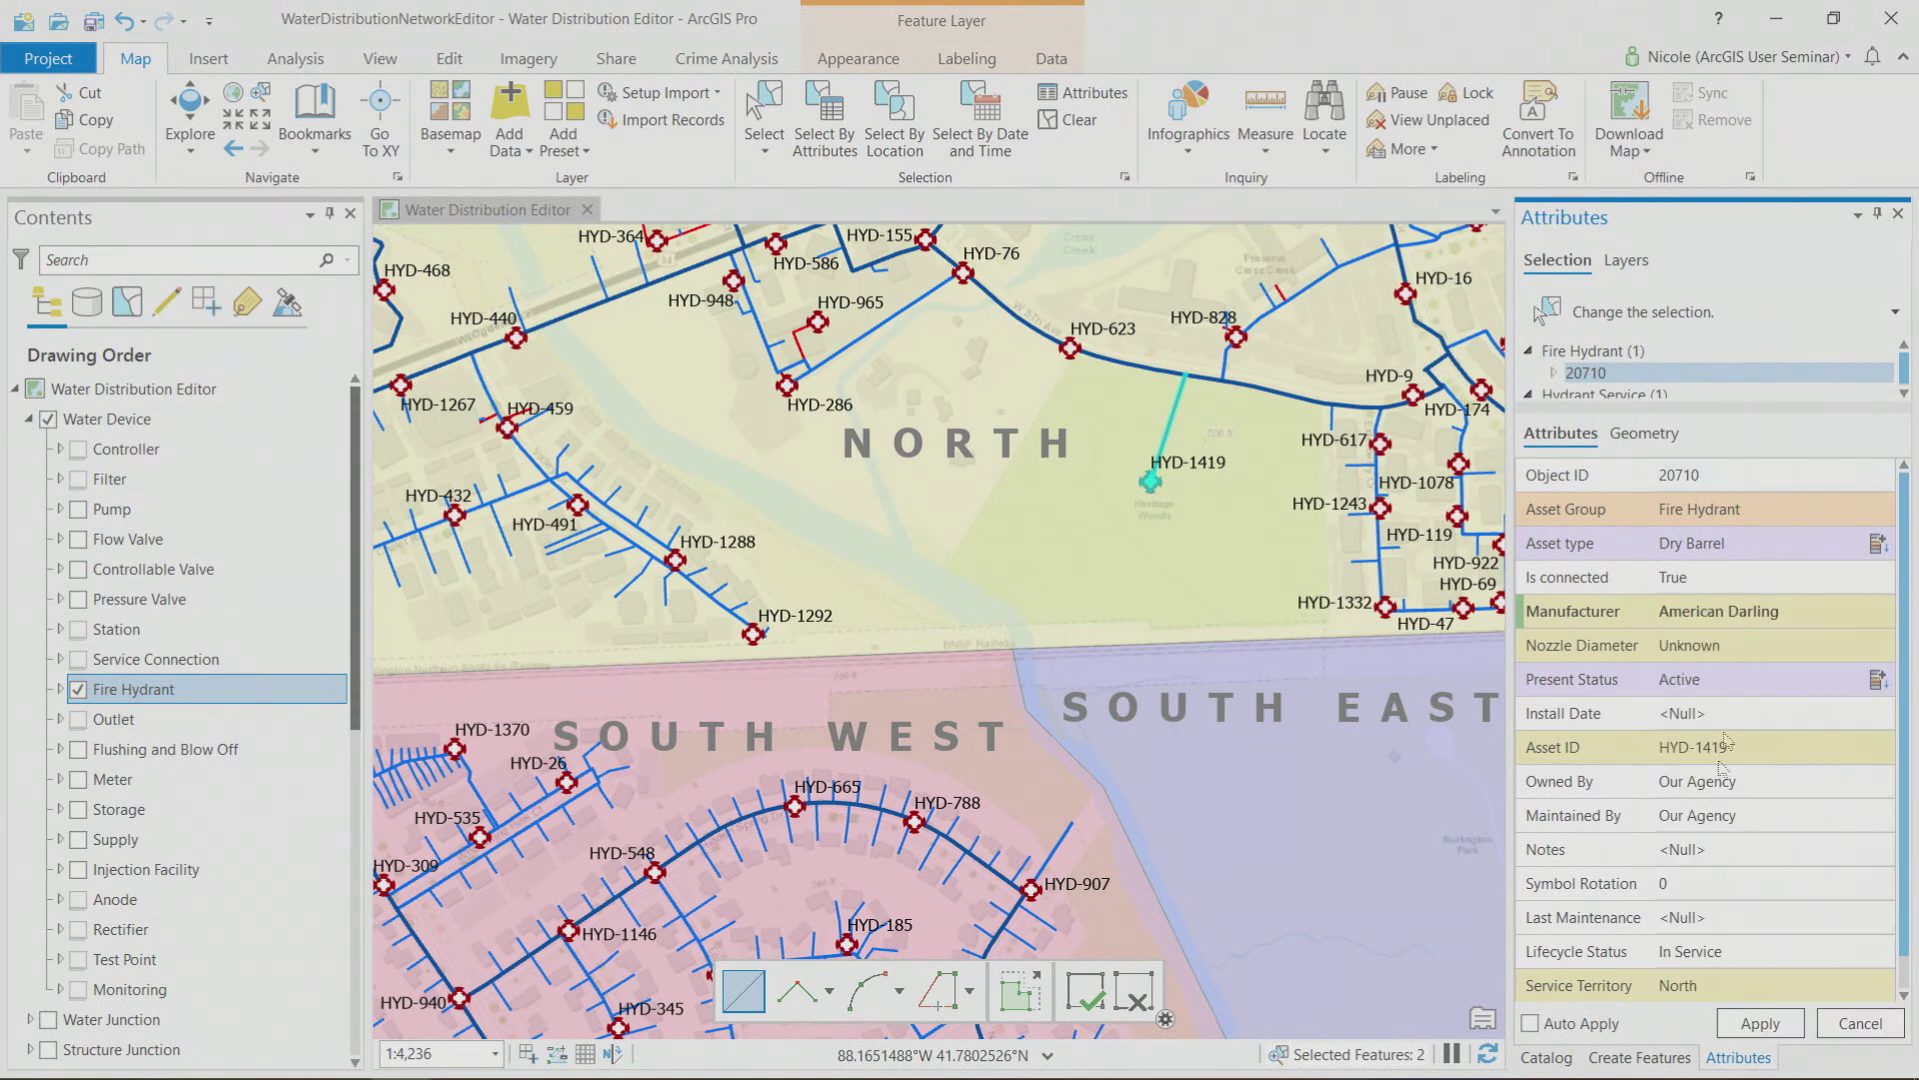
Examine the Service Territory value among the new hydrant's remaining attributes.
scroll(1754, 821, "down", 1)
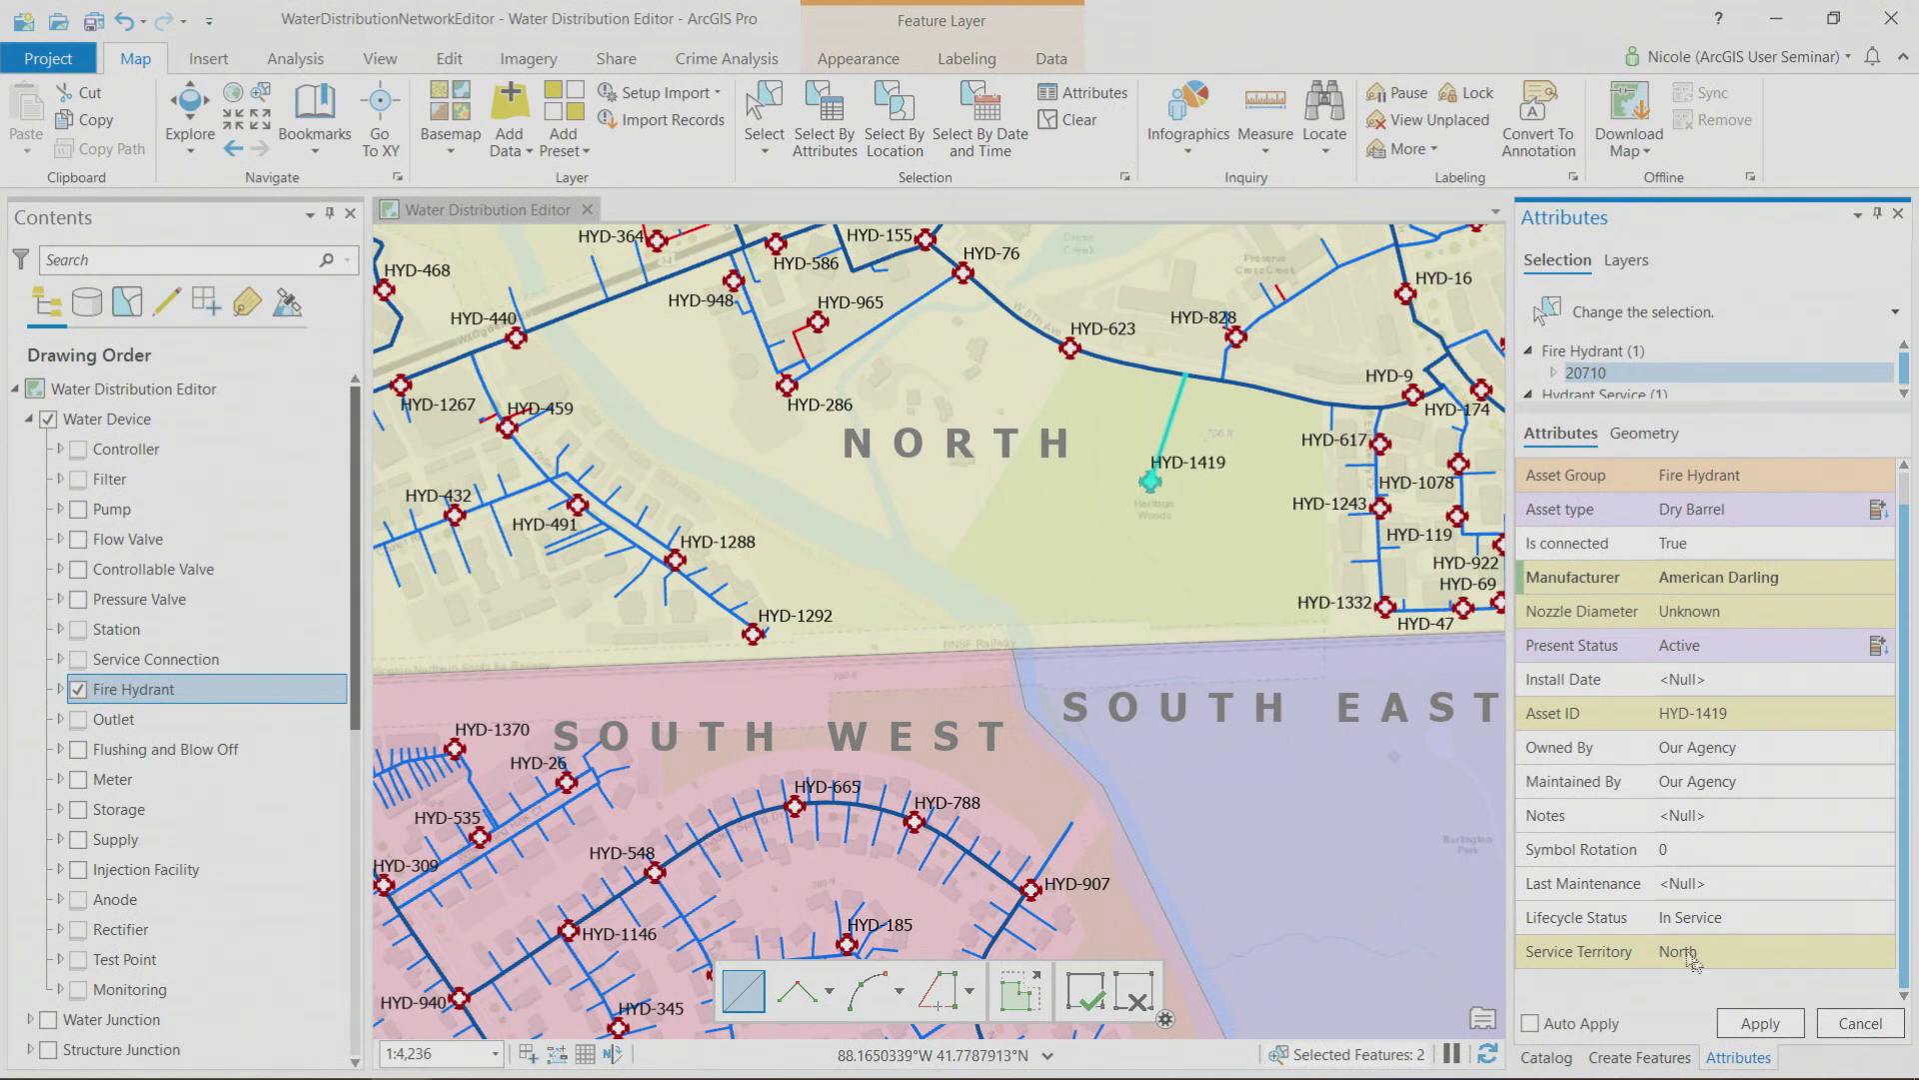
mouse_move(1635, 957)
mouse_move(1550, 792)
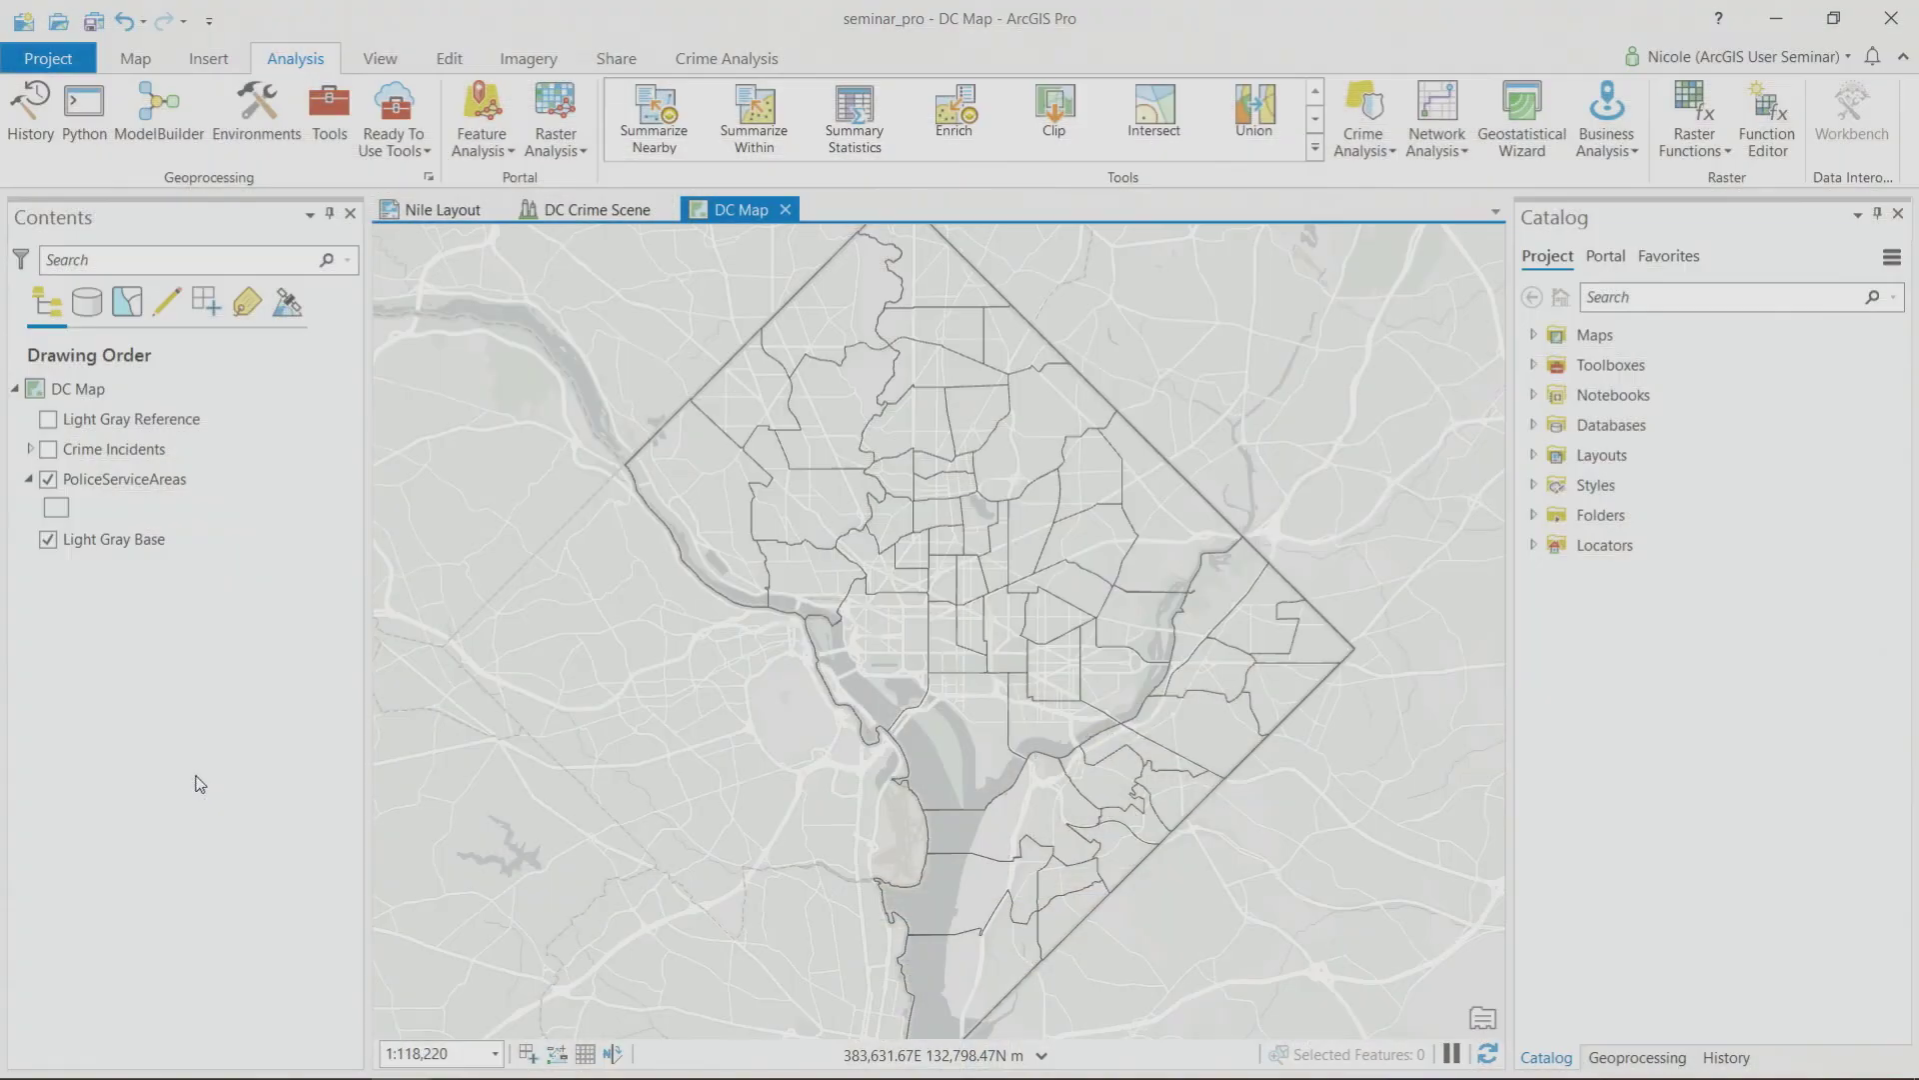
Make the Crime Incidents layer visible on the DC Map and bring up the Enable Feature Binning tool.
left_click(70, 490)
left_click(47, 449)
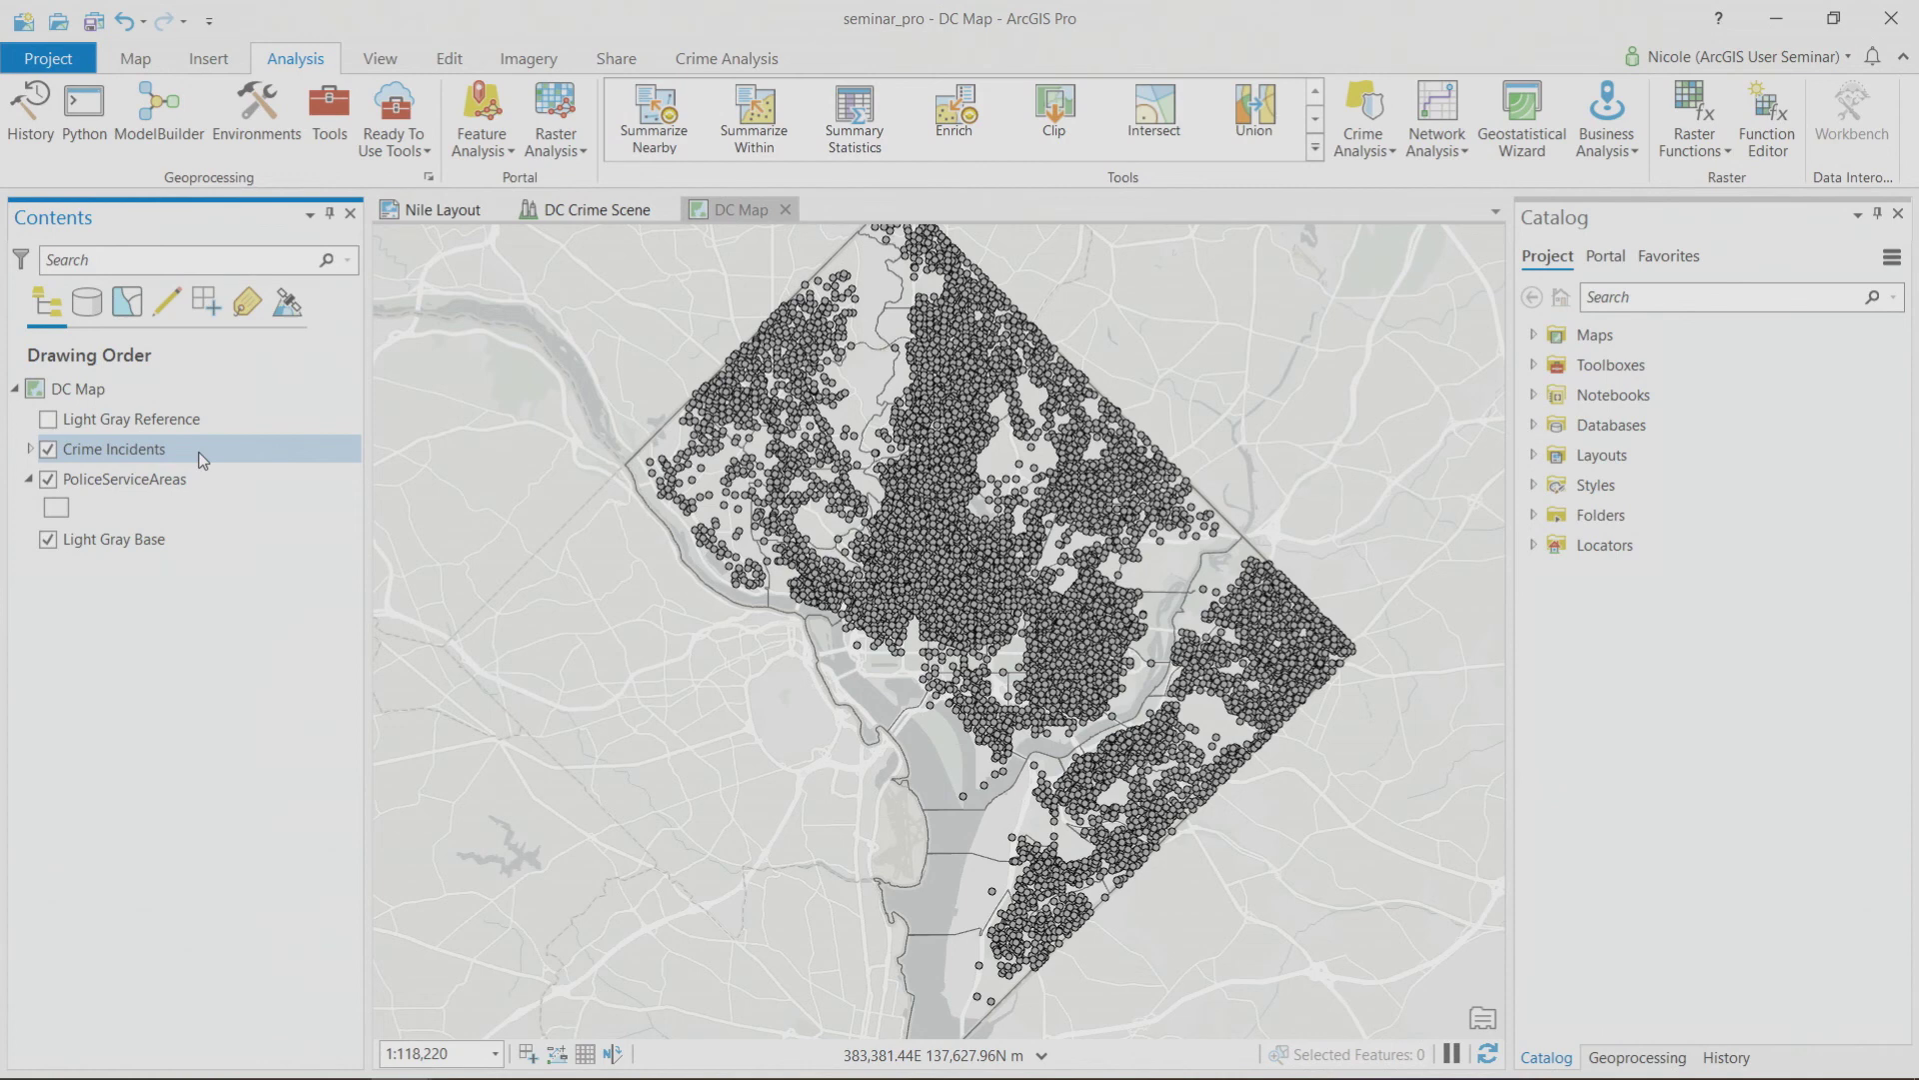
left_click(1637, 1056)
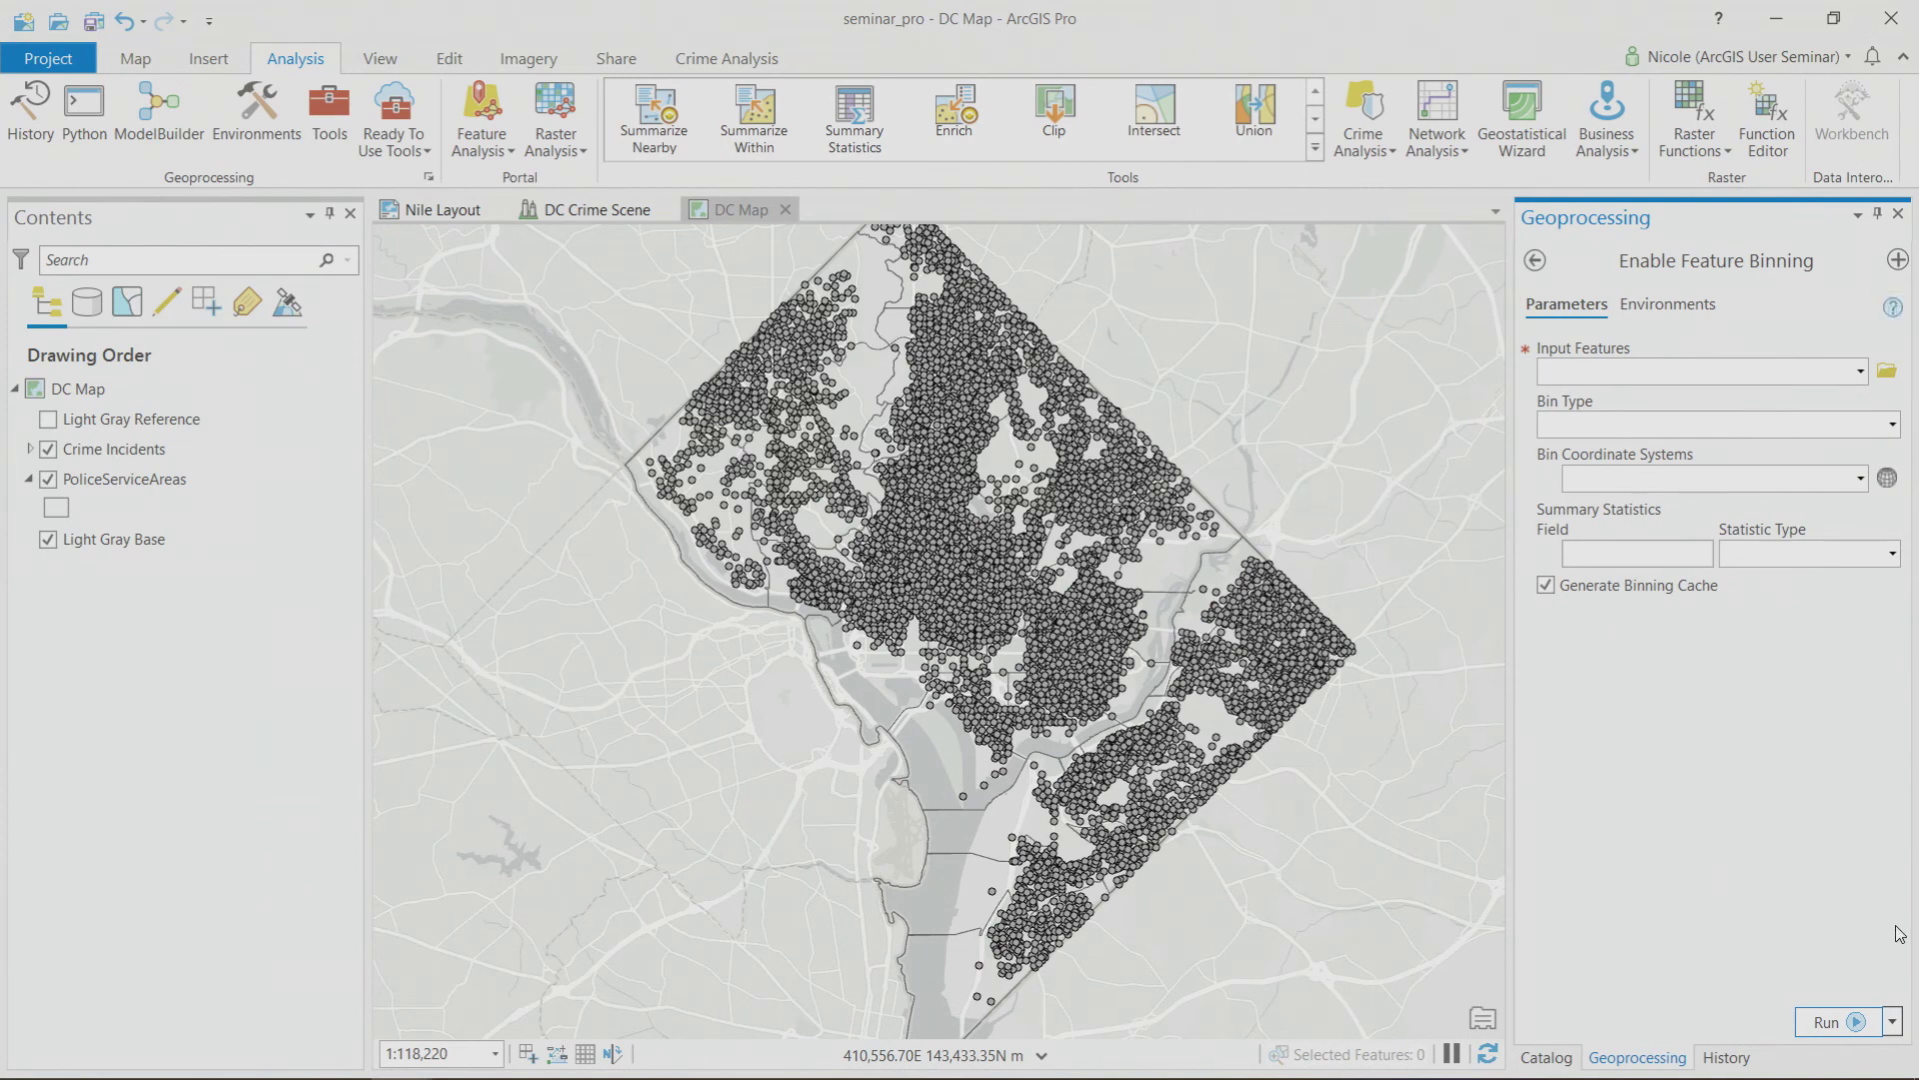
Turn on feature binning for the Crime Incidents layer and inspect the hexagon bins at a closer scale.
left_click(110, 449)
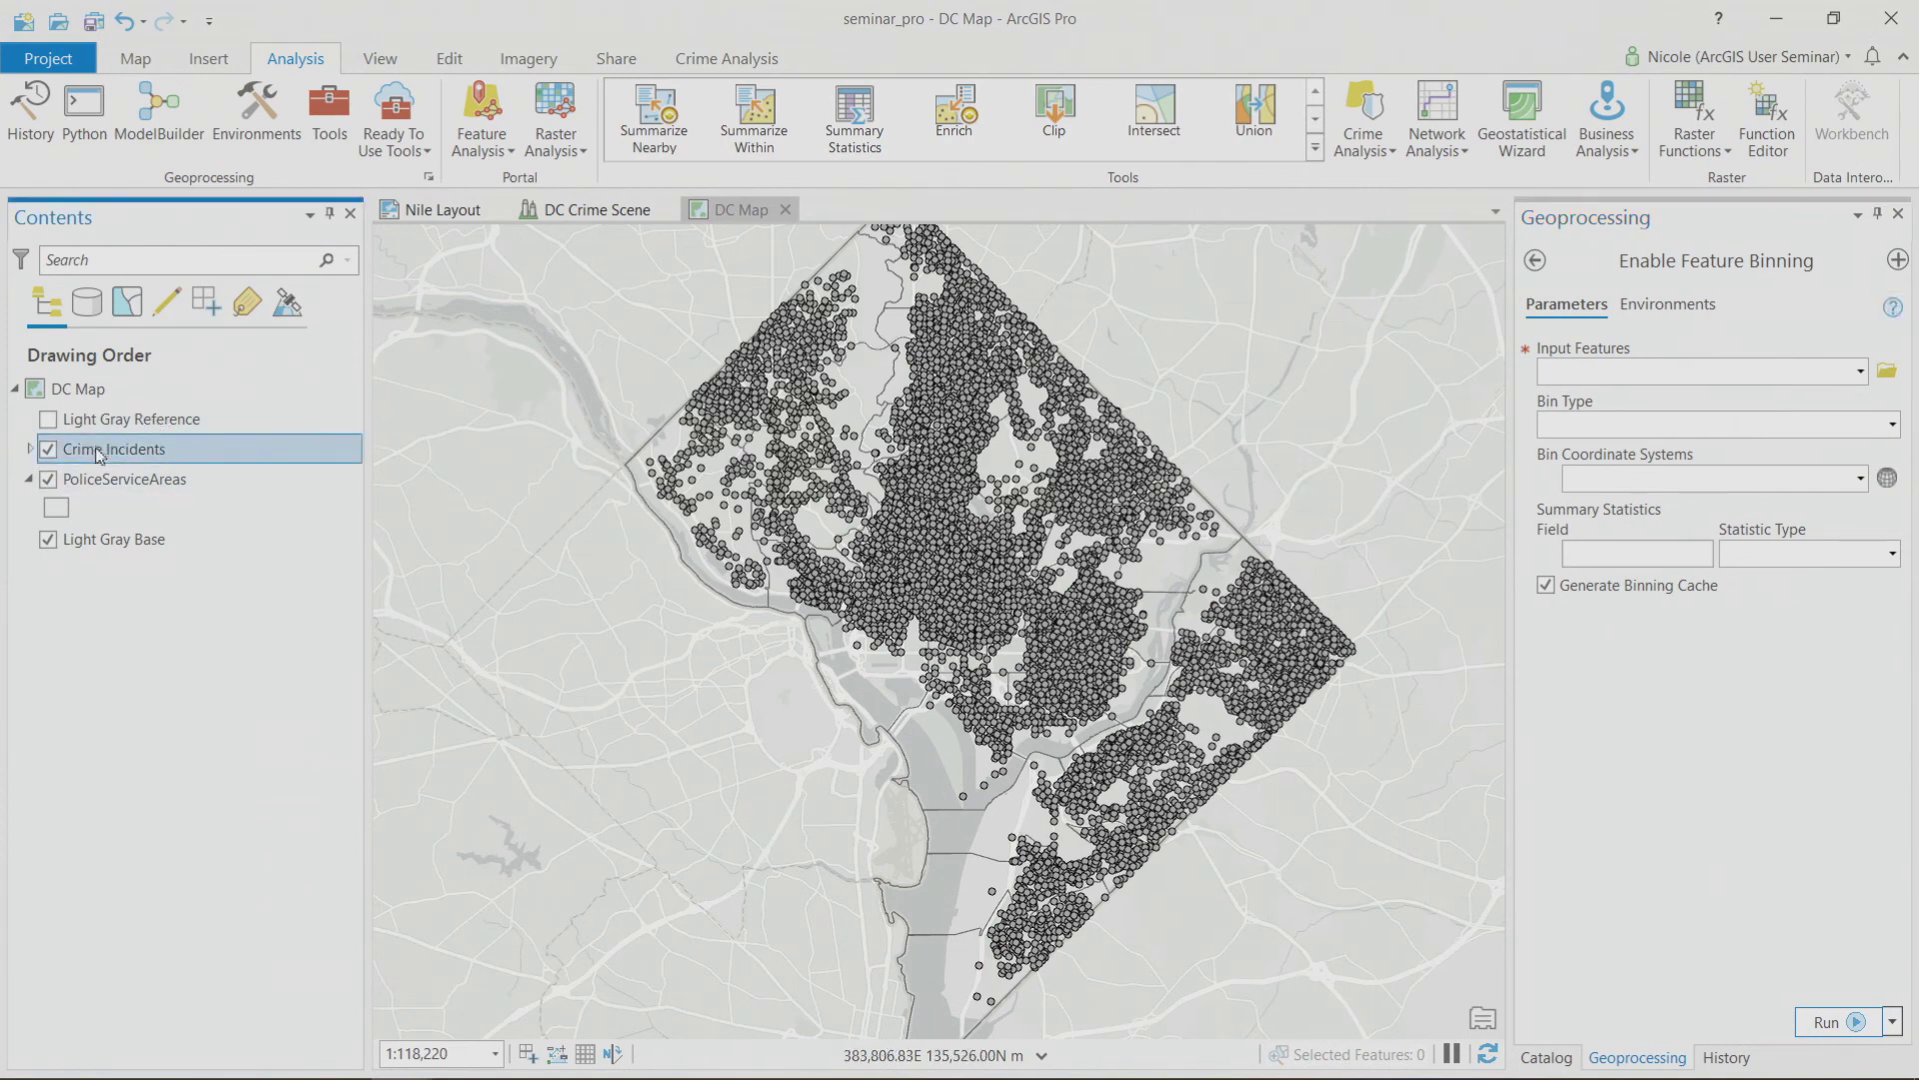
left_click(1127, 62)
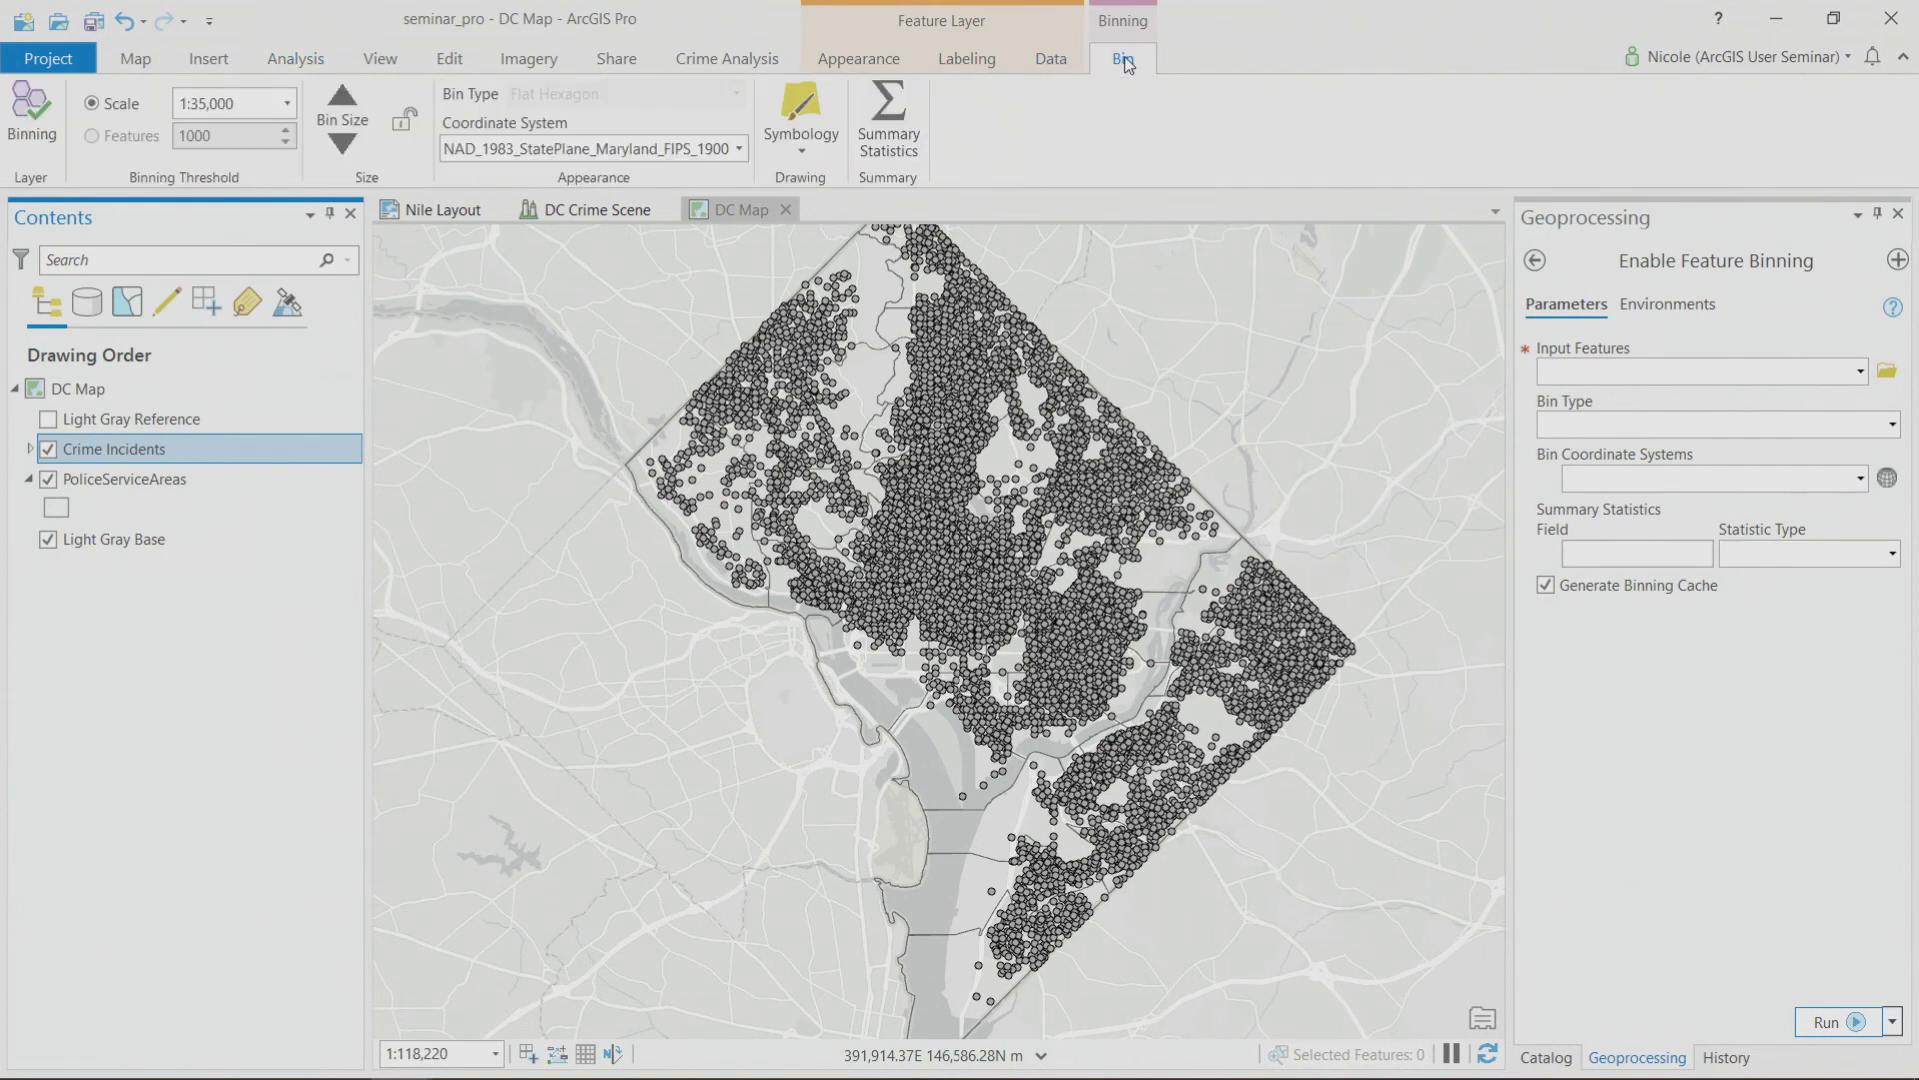
left_click(32, 115)
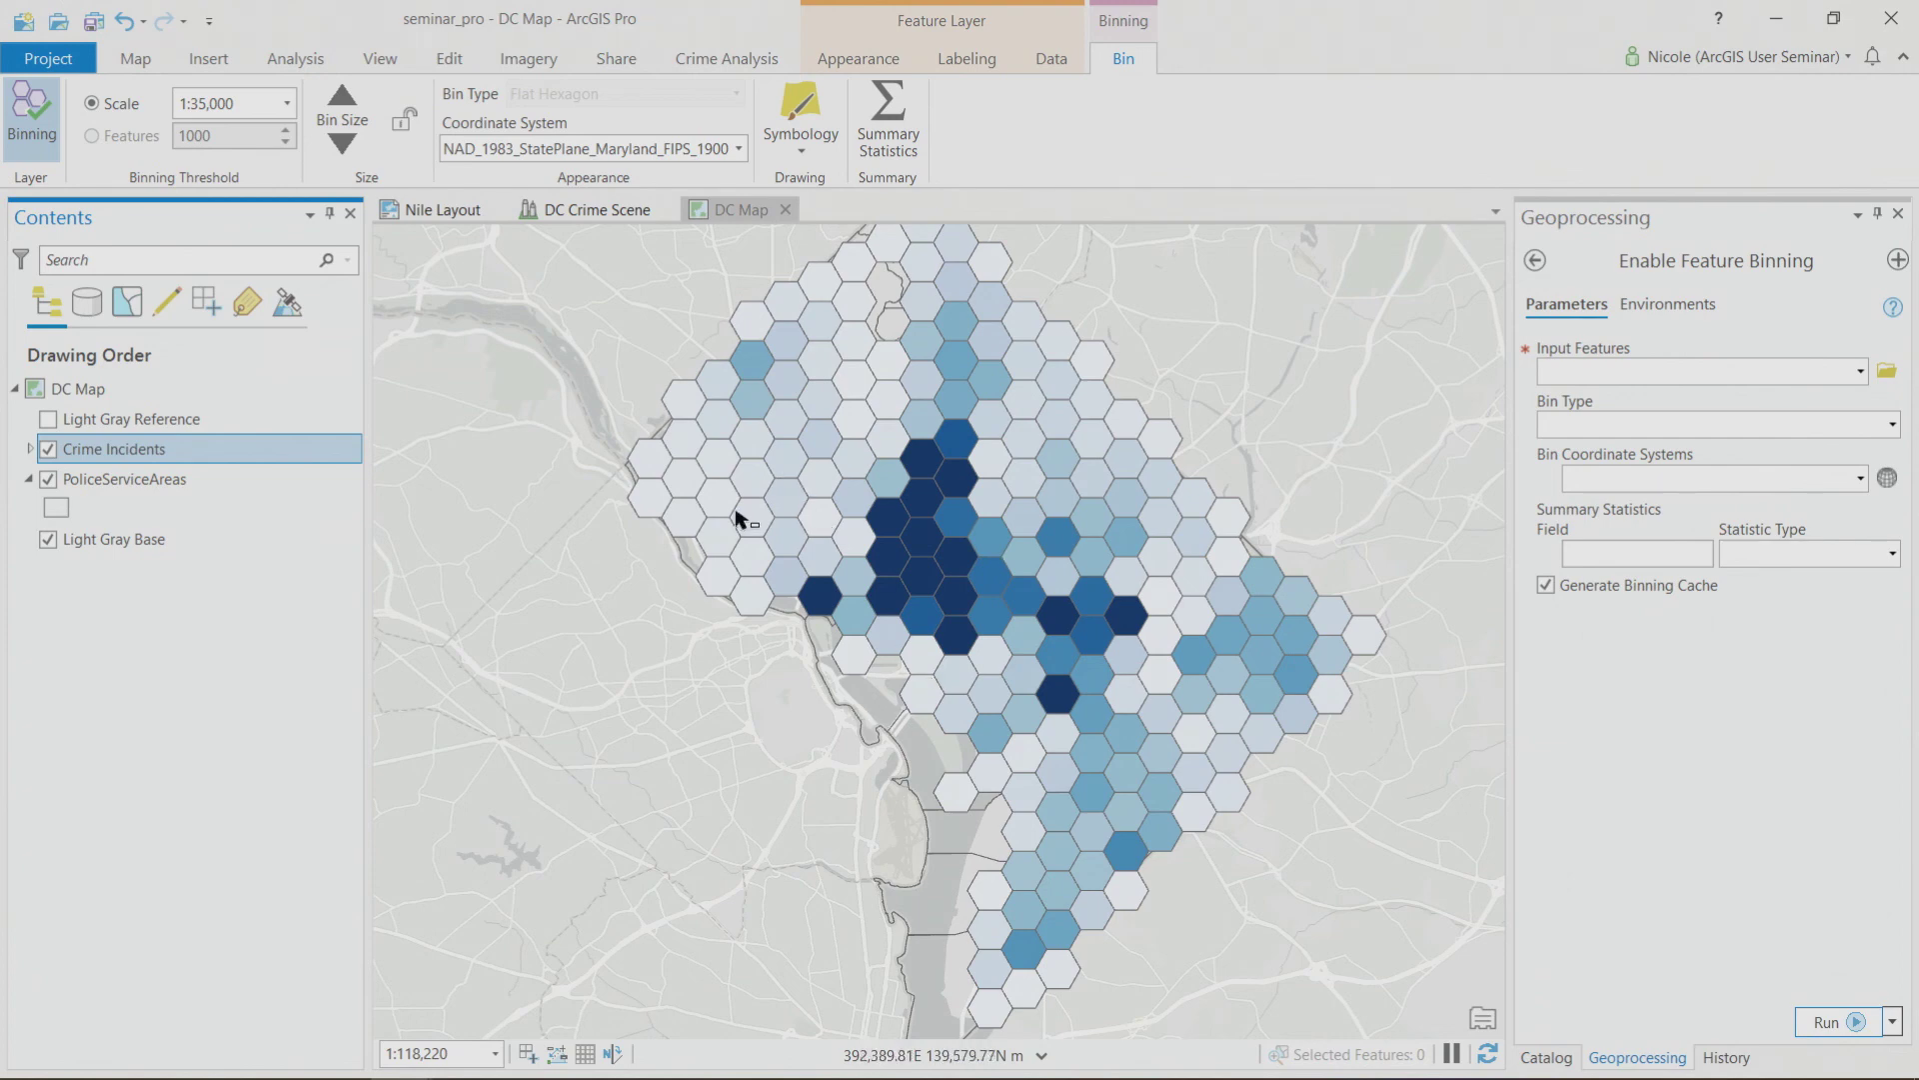
scroll(954, 577, "up", 2)
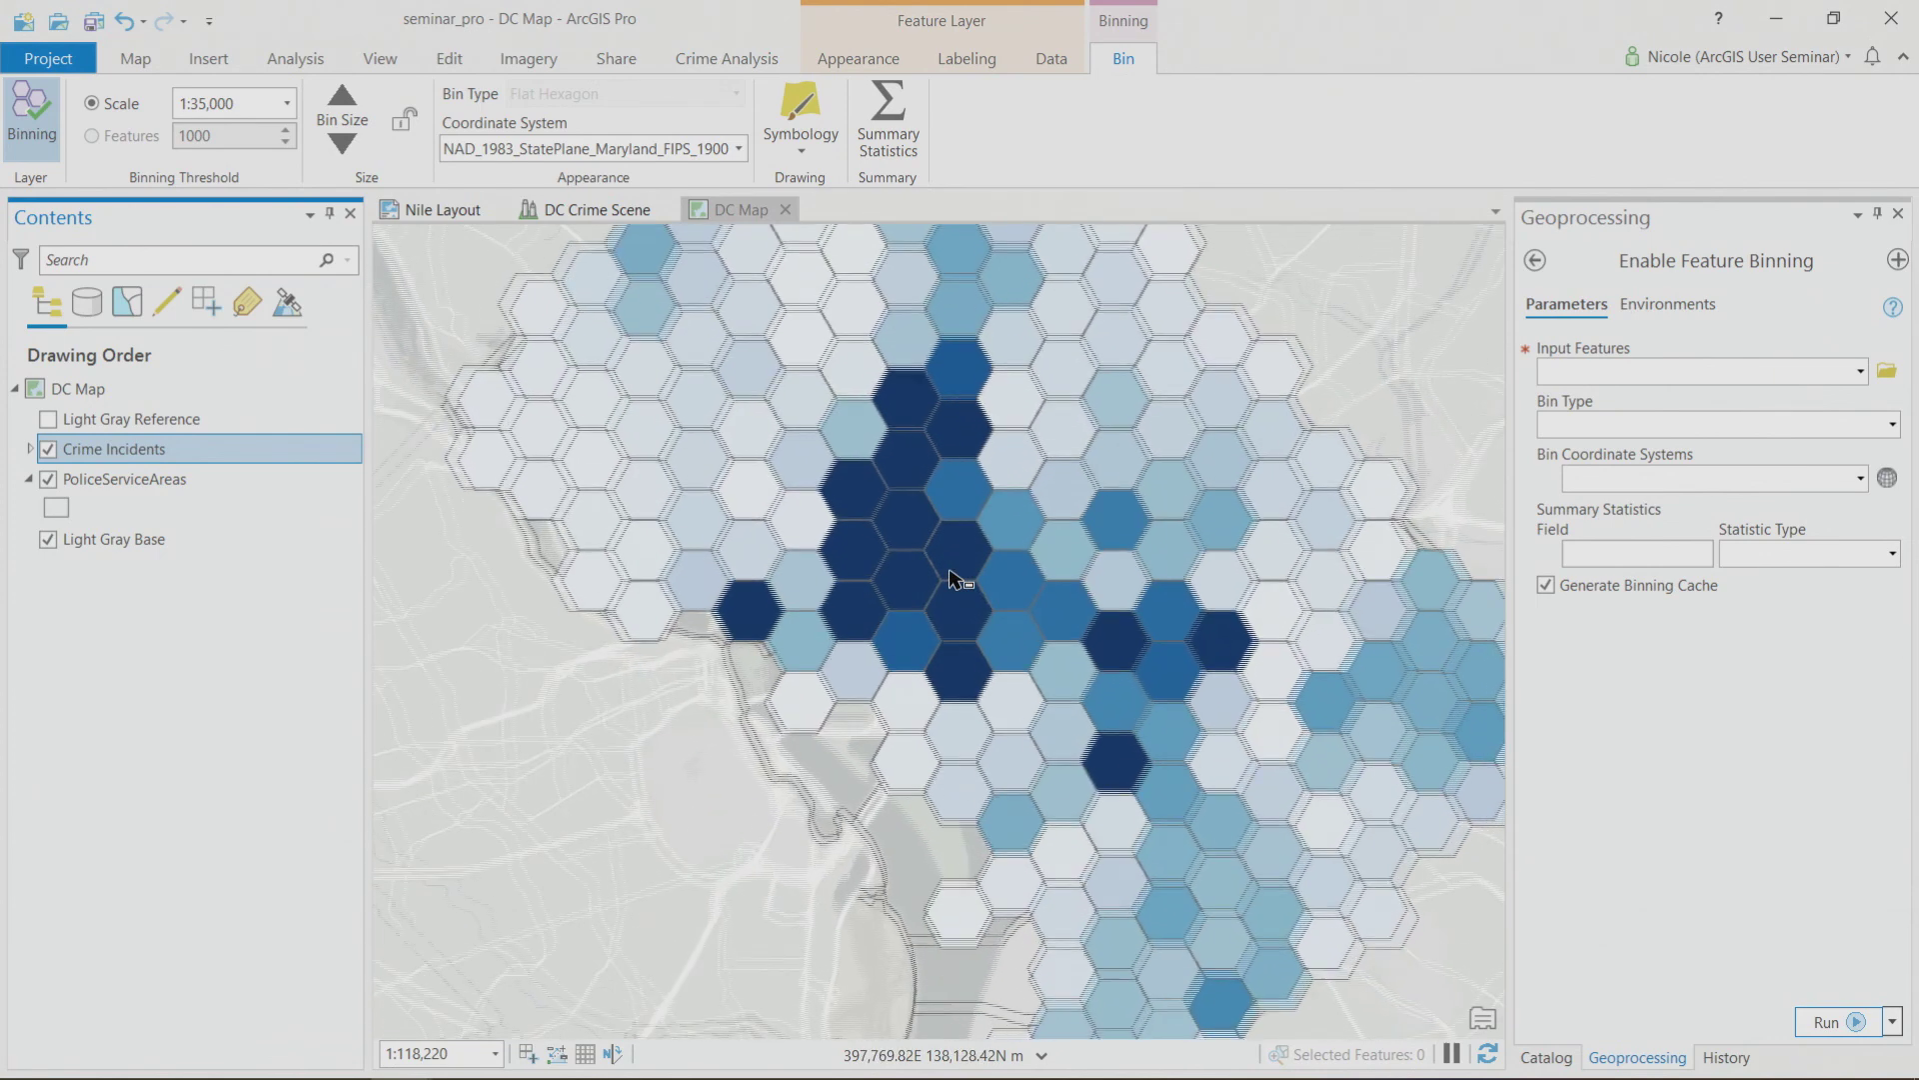
scroll(955, 577, "up", 2)
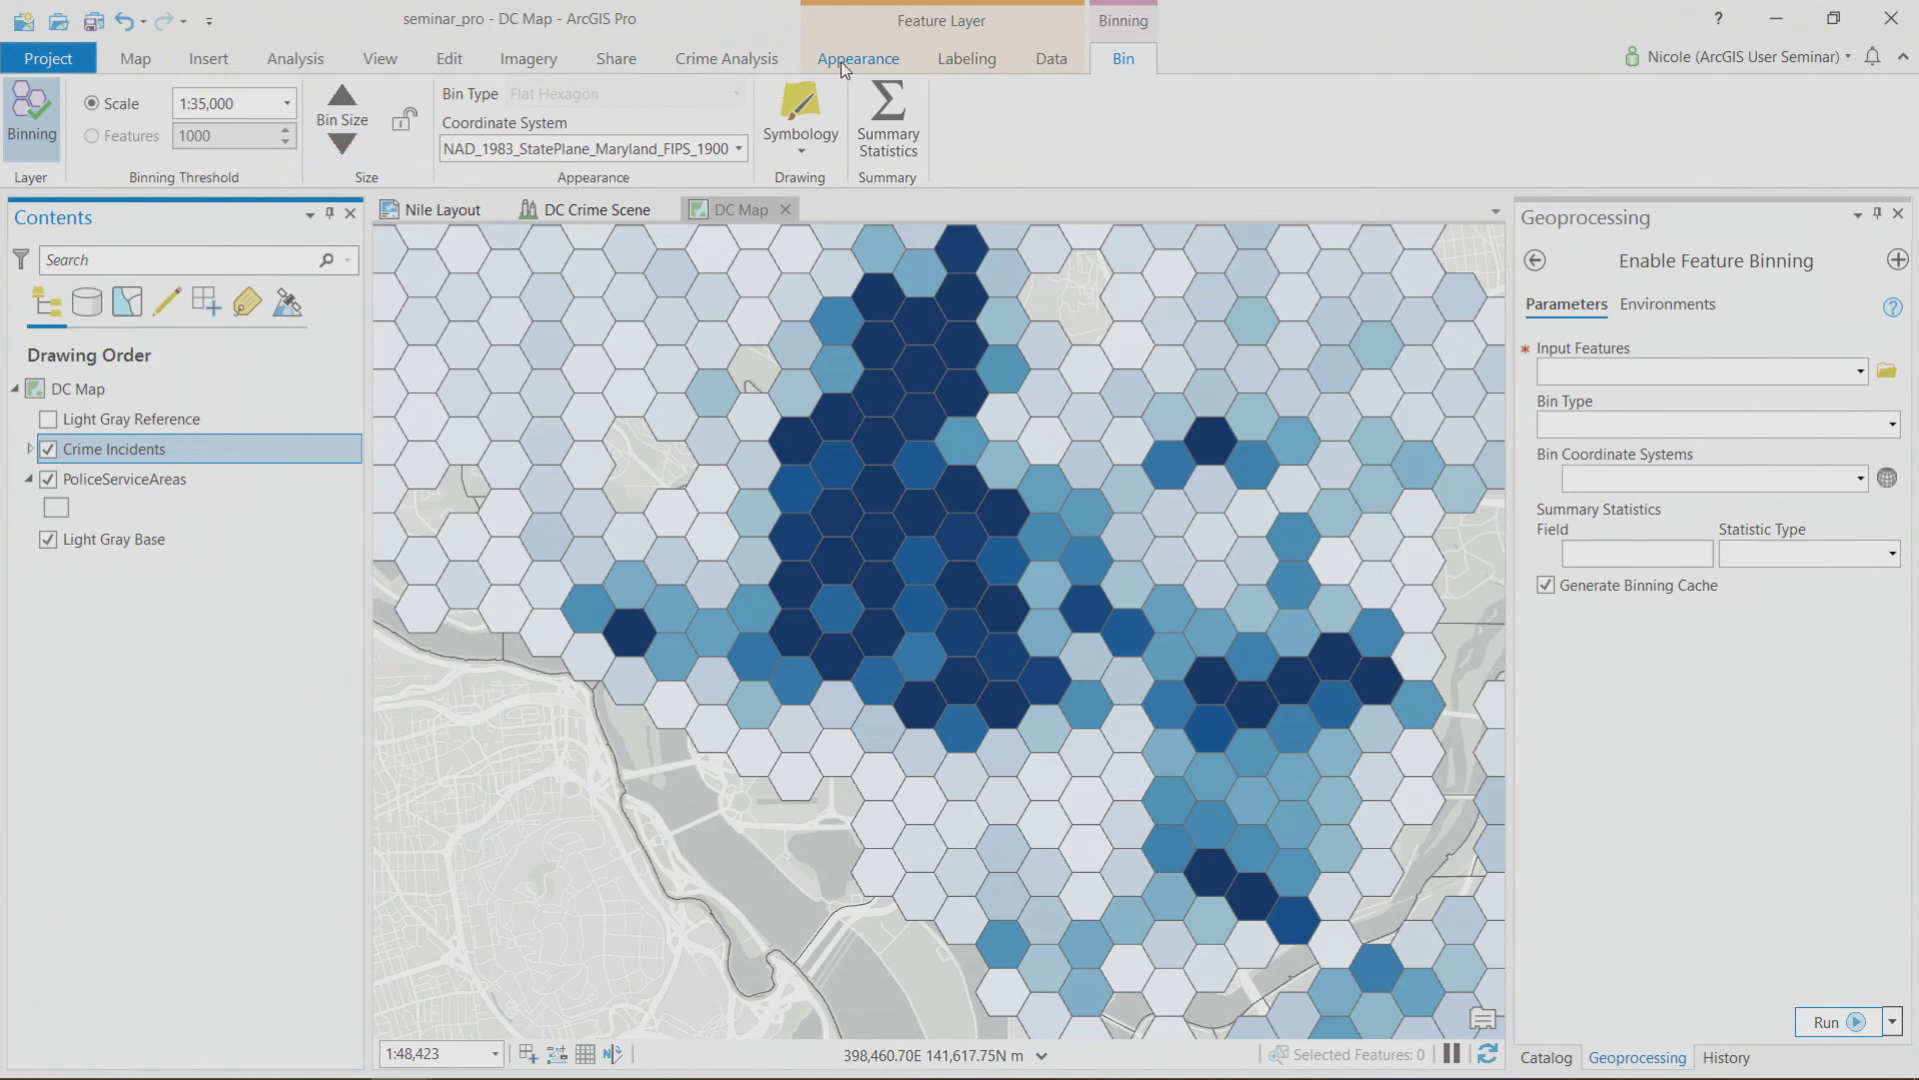
Apply the theft_from_auto definition query to the binned Crime Incidents layer.
left_click(1053, 63)
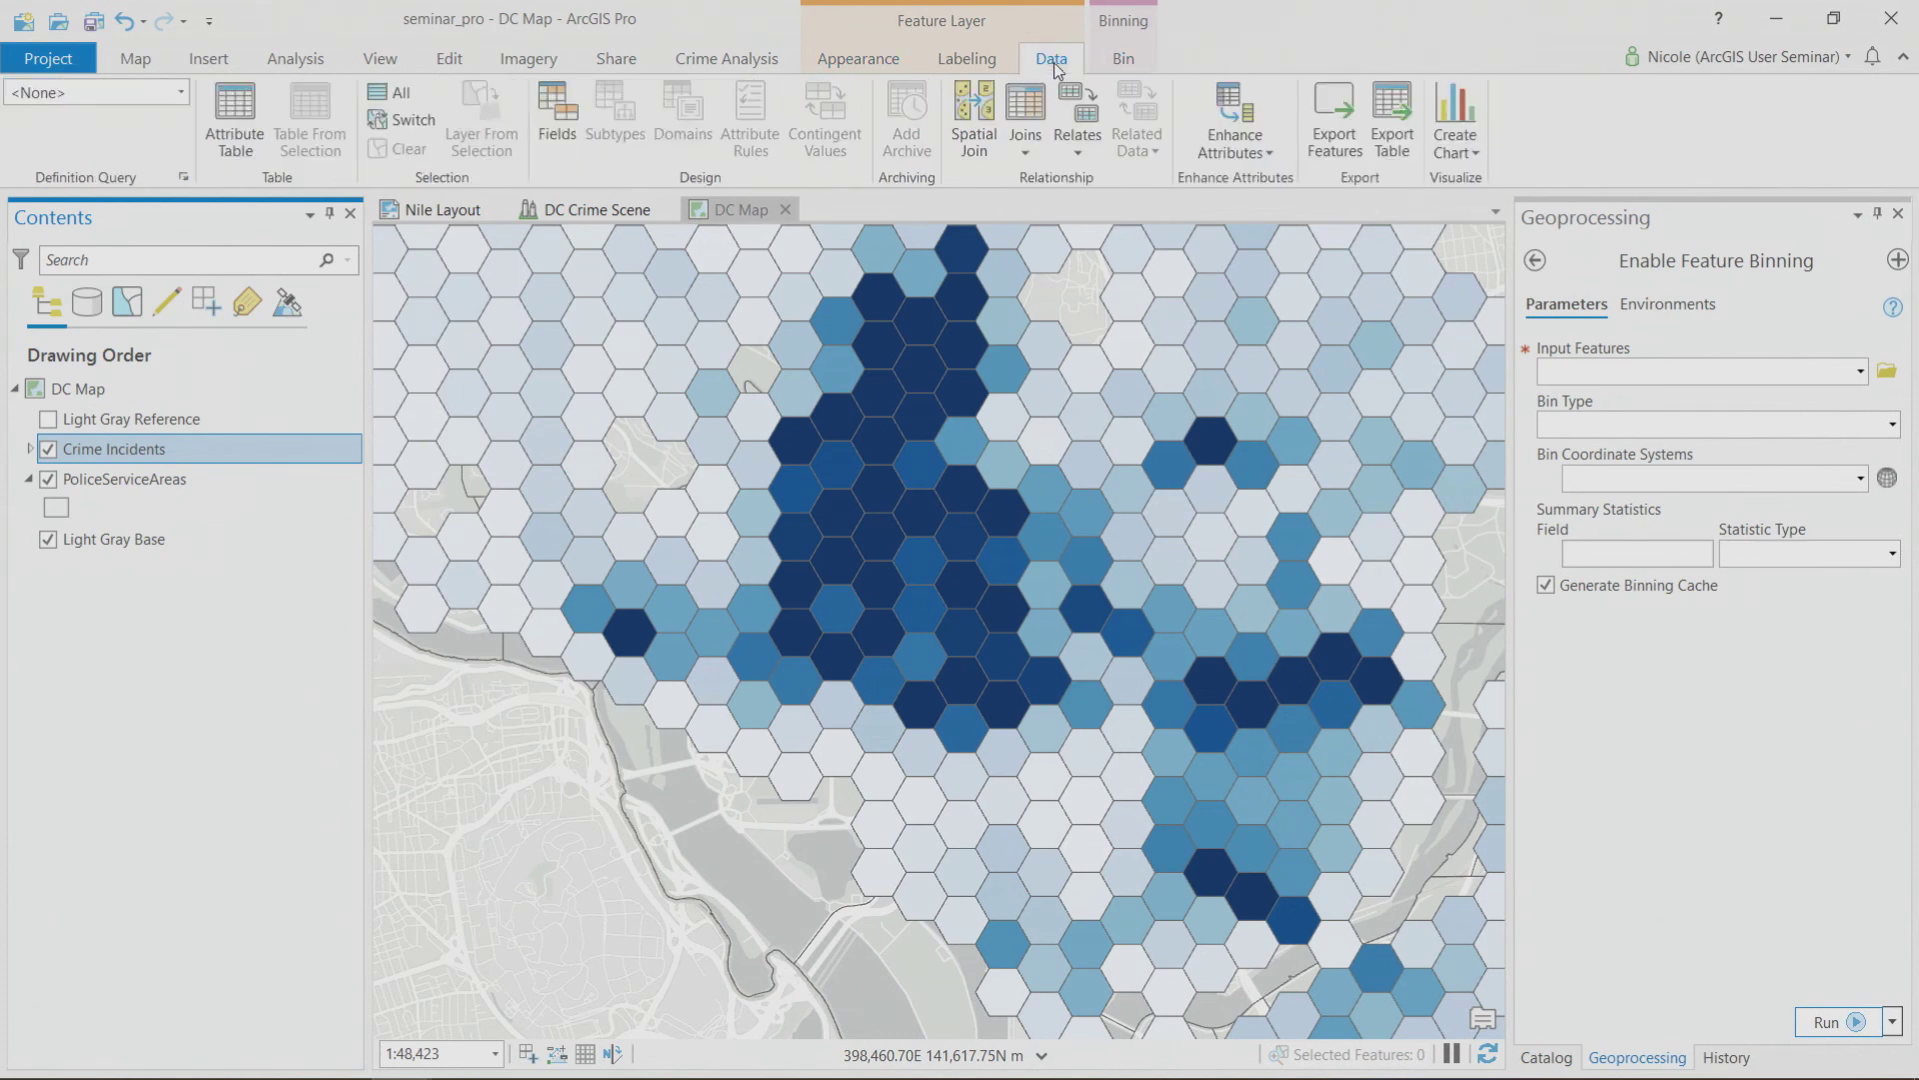
left_click(180, 92)
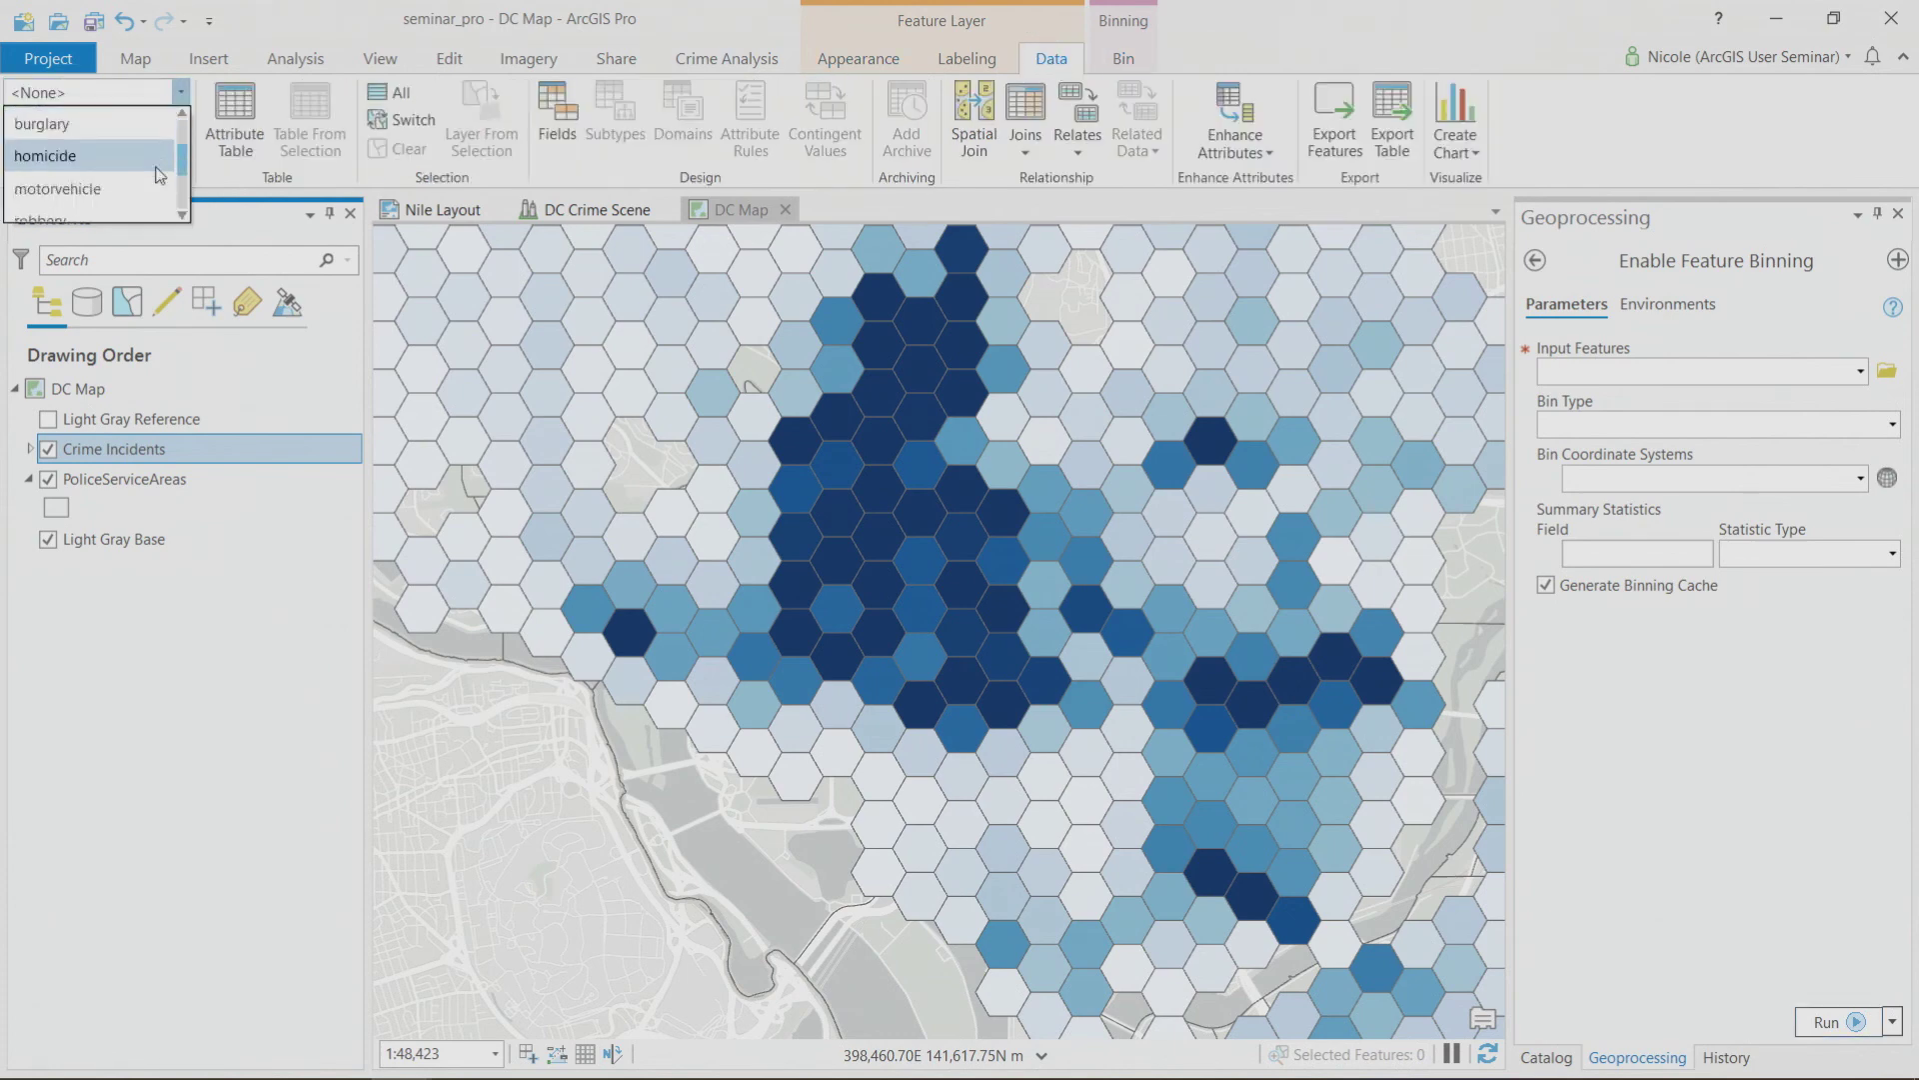
left_click(150, 155)
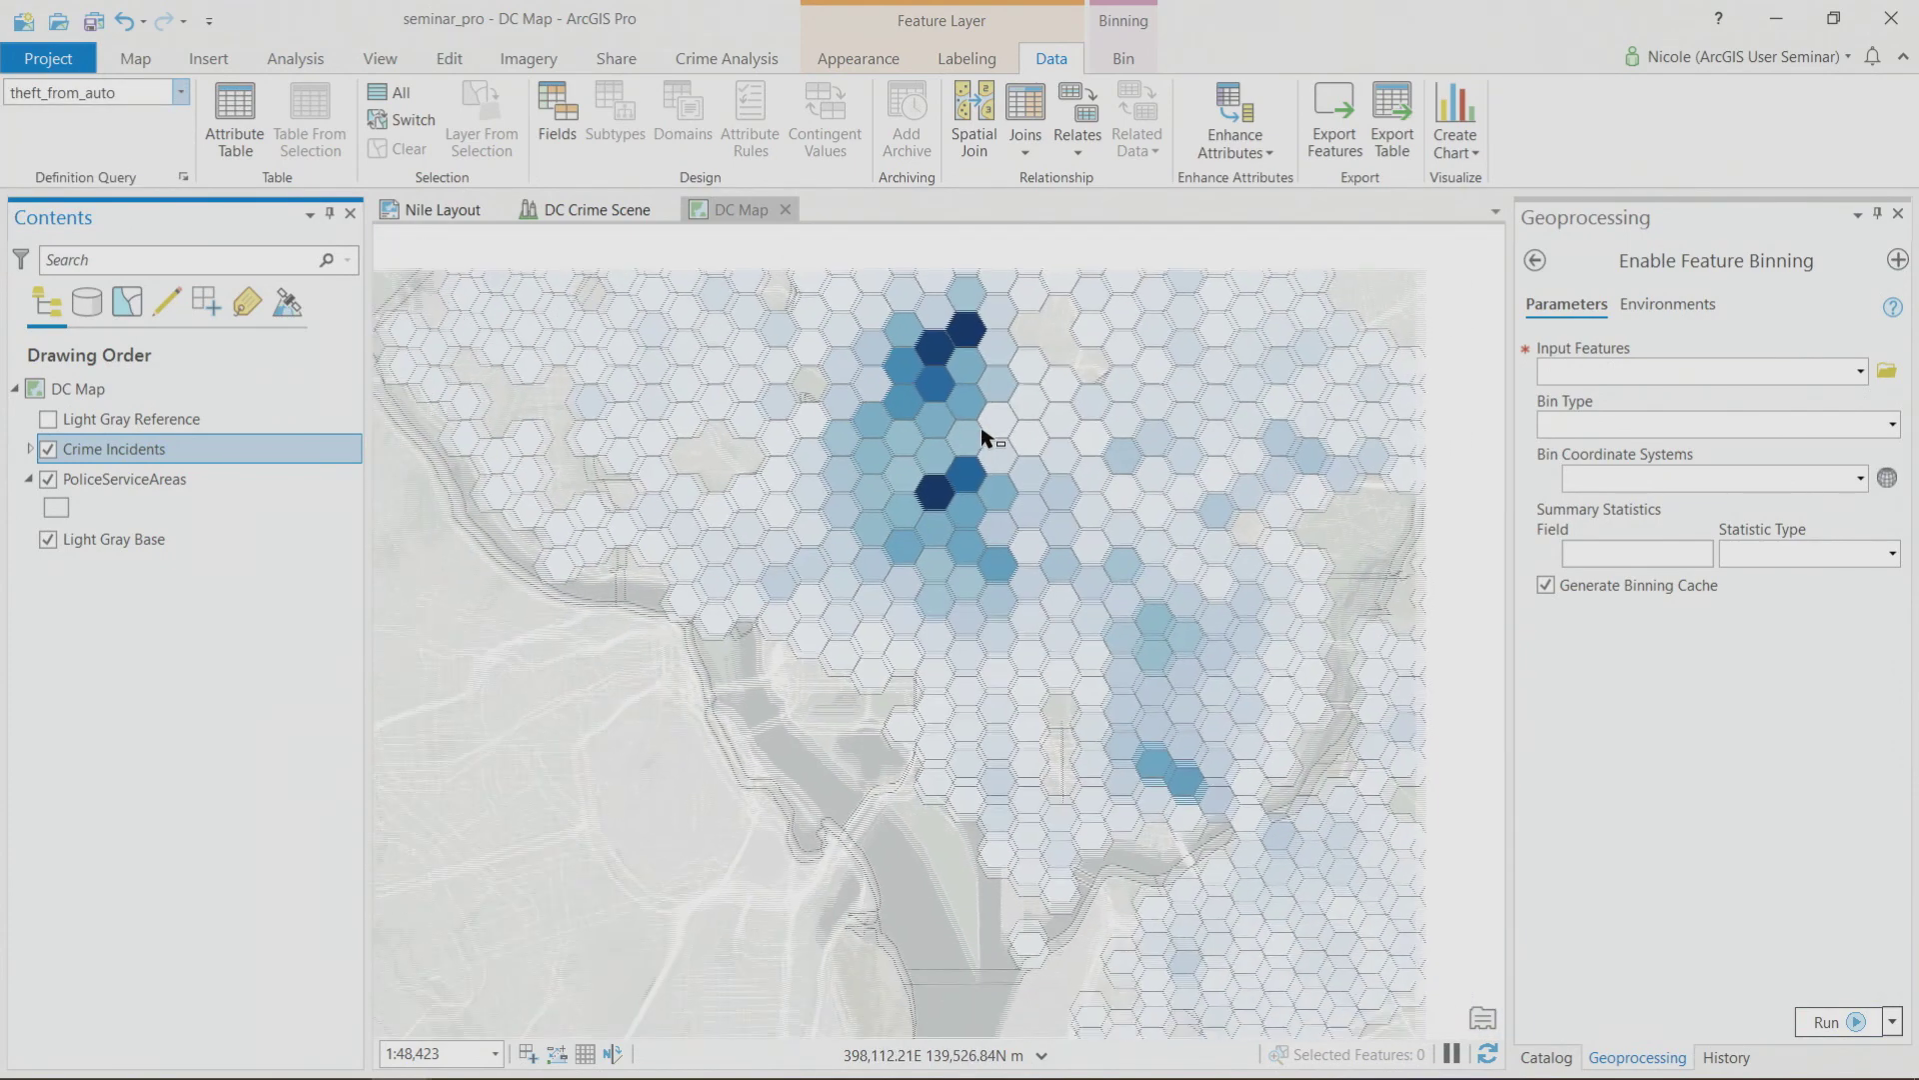
scroll(985, 437, "down", 1)
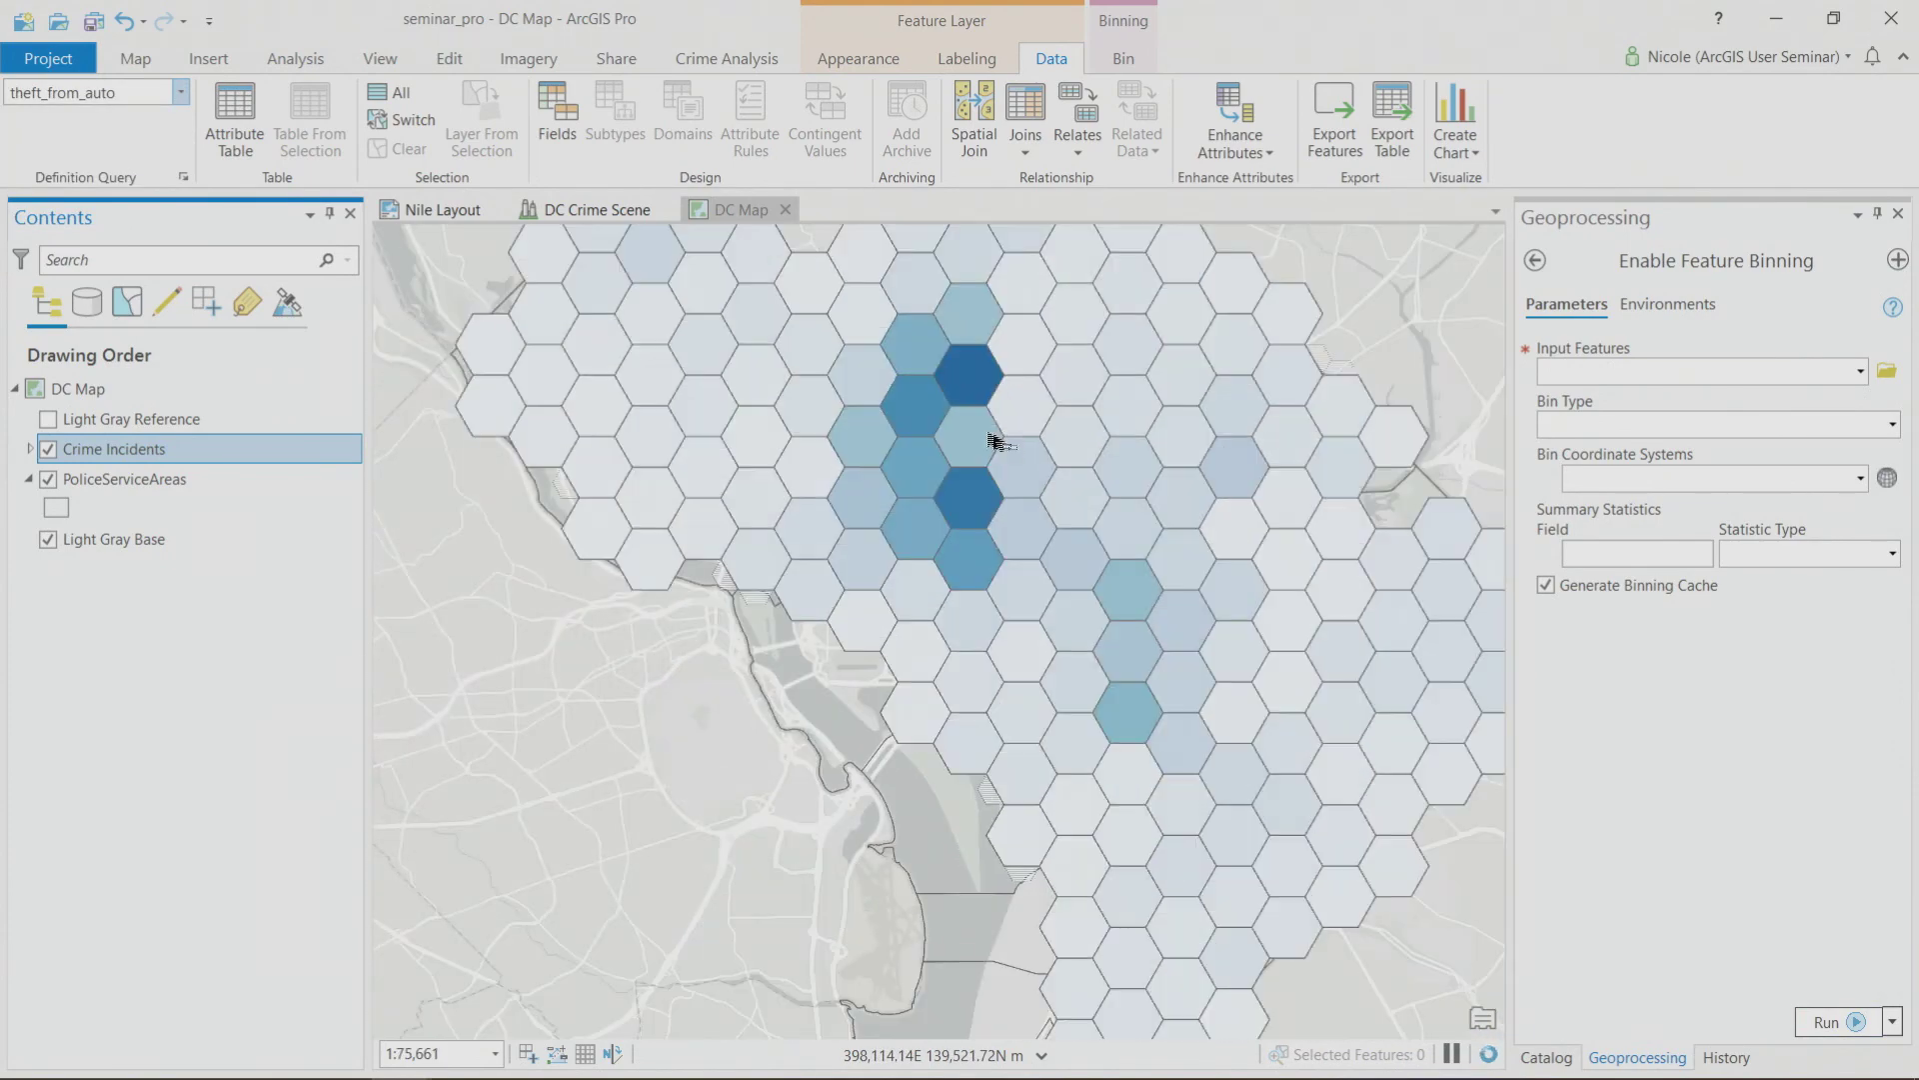
Remove the Crime Incidents layer's definition query and turn its feature binning off.
left_click(149, 100)
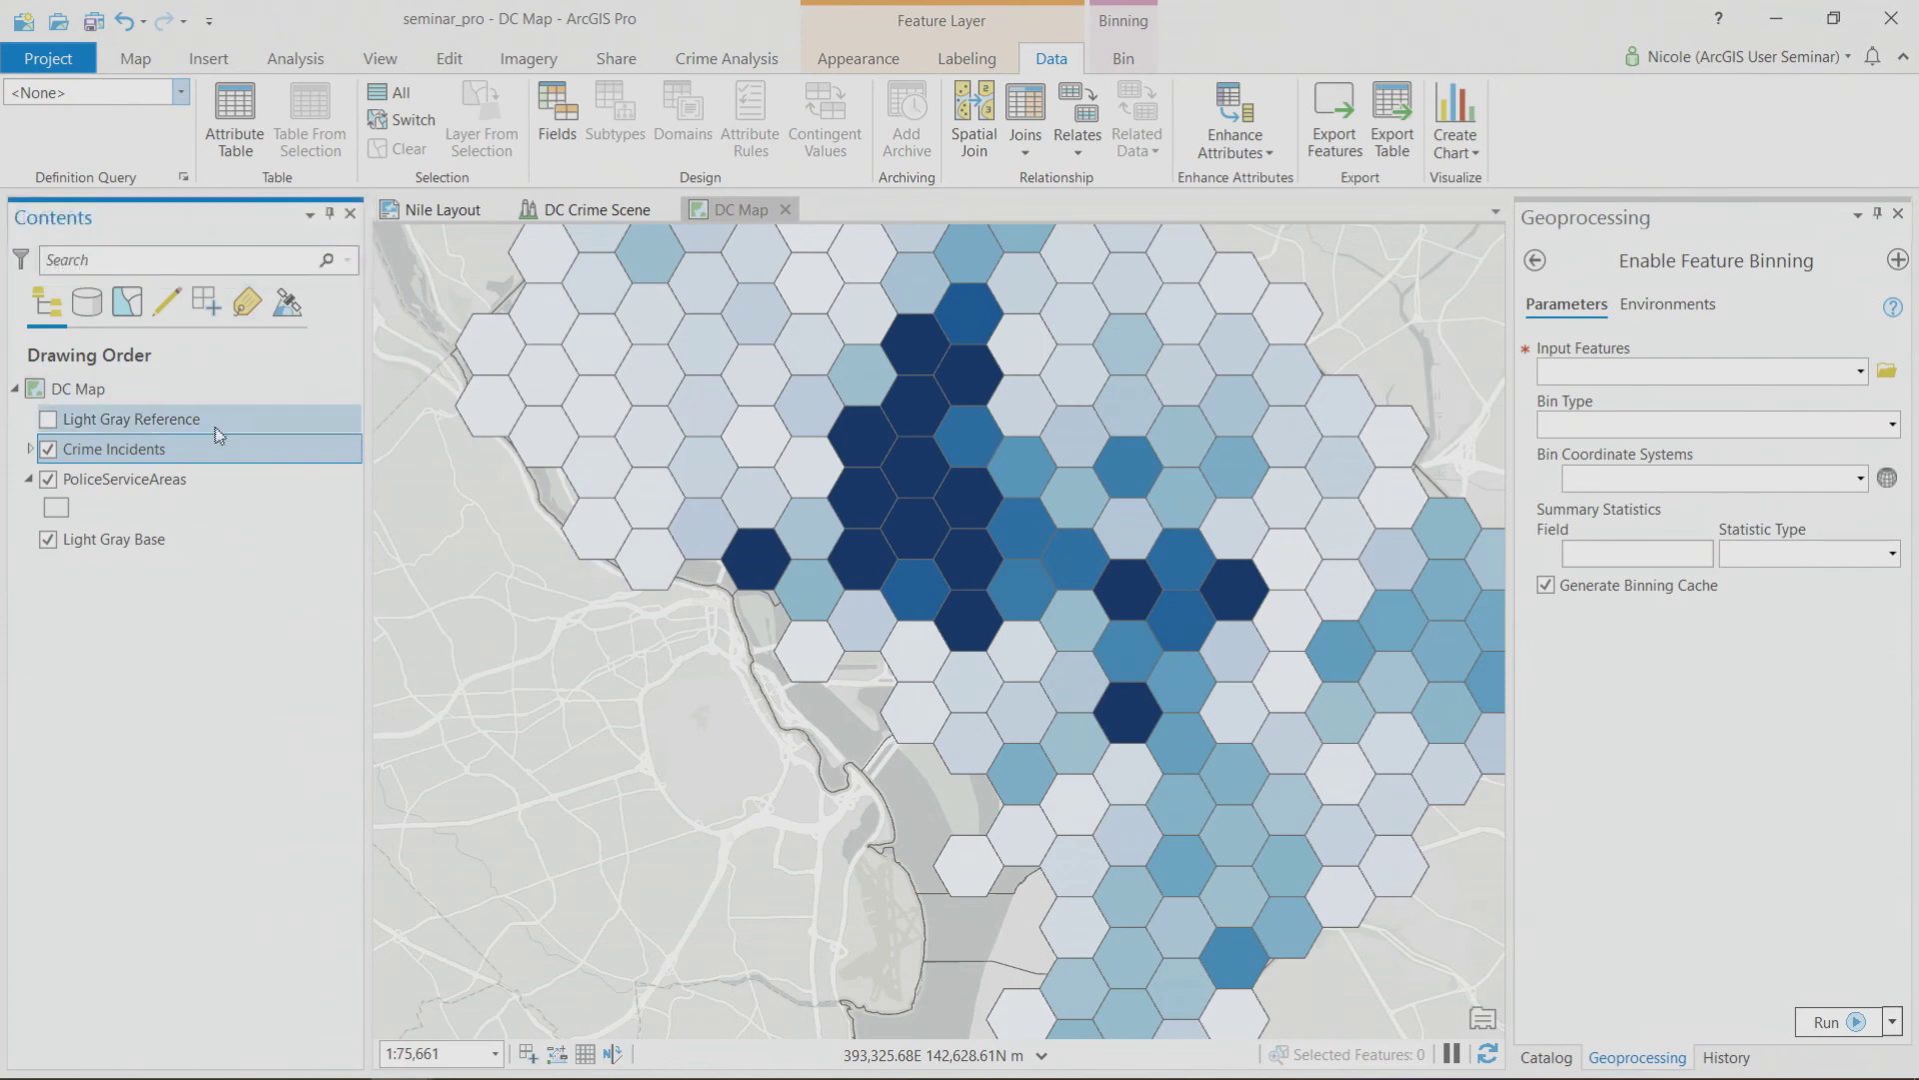
left_click(1124, 58)
left_click(40, 109)
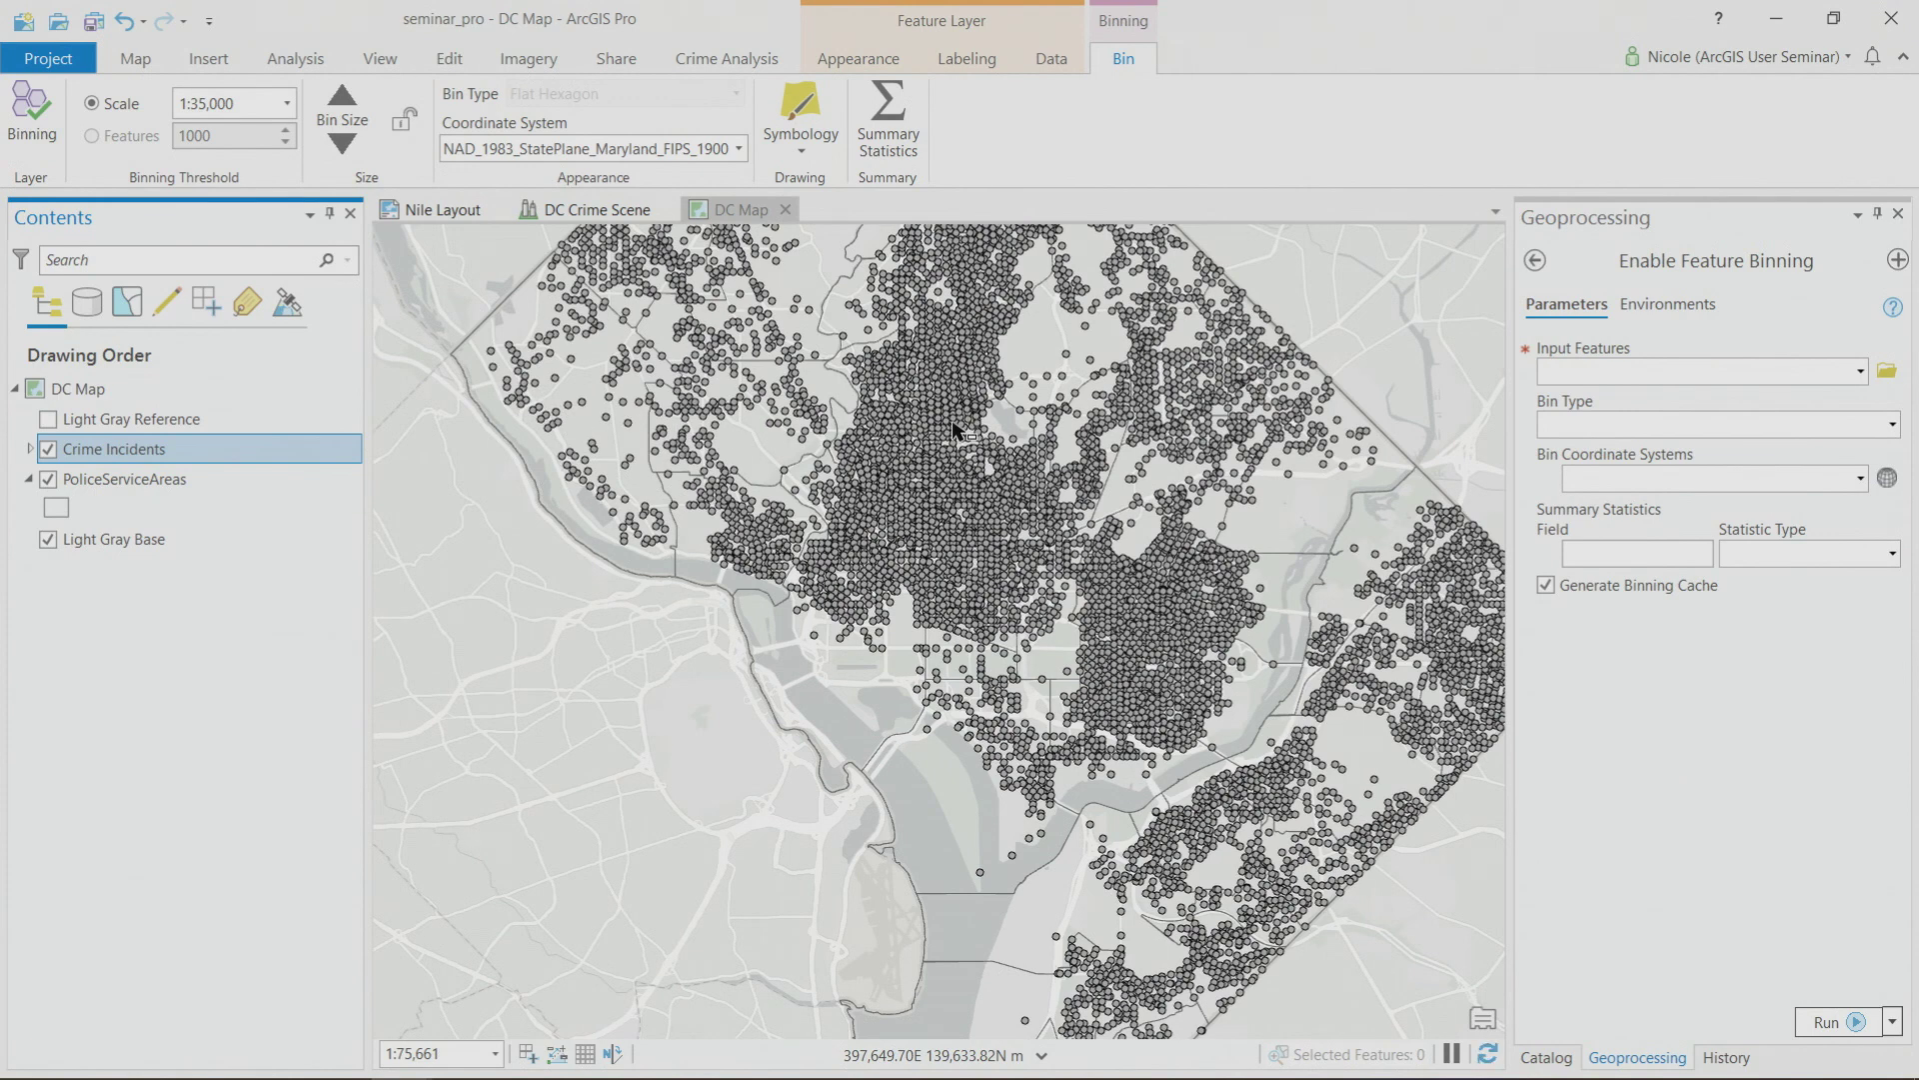
Create a calendar heat chart from the Crime Incidents layer using INCIDENT_DATE as its date field.
right_click(138, 449)
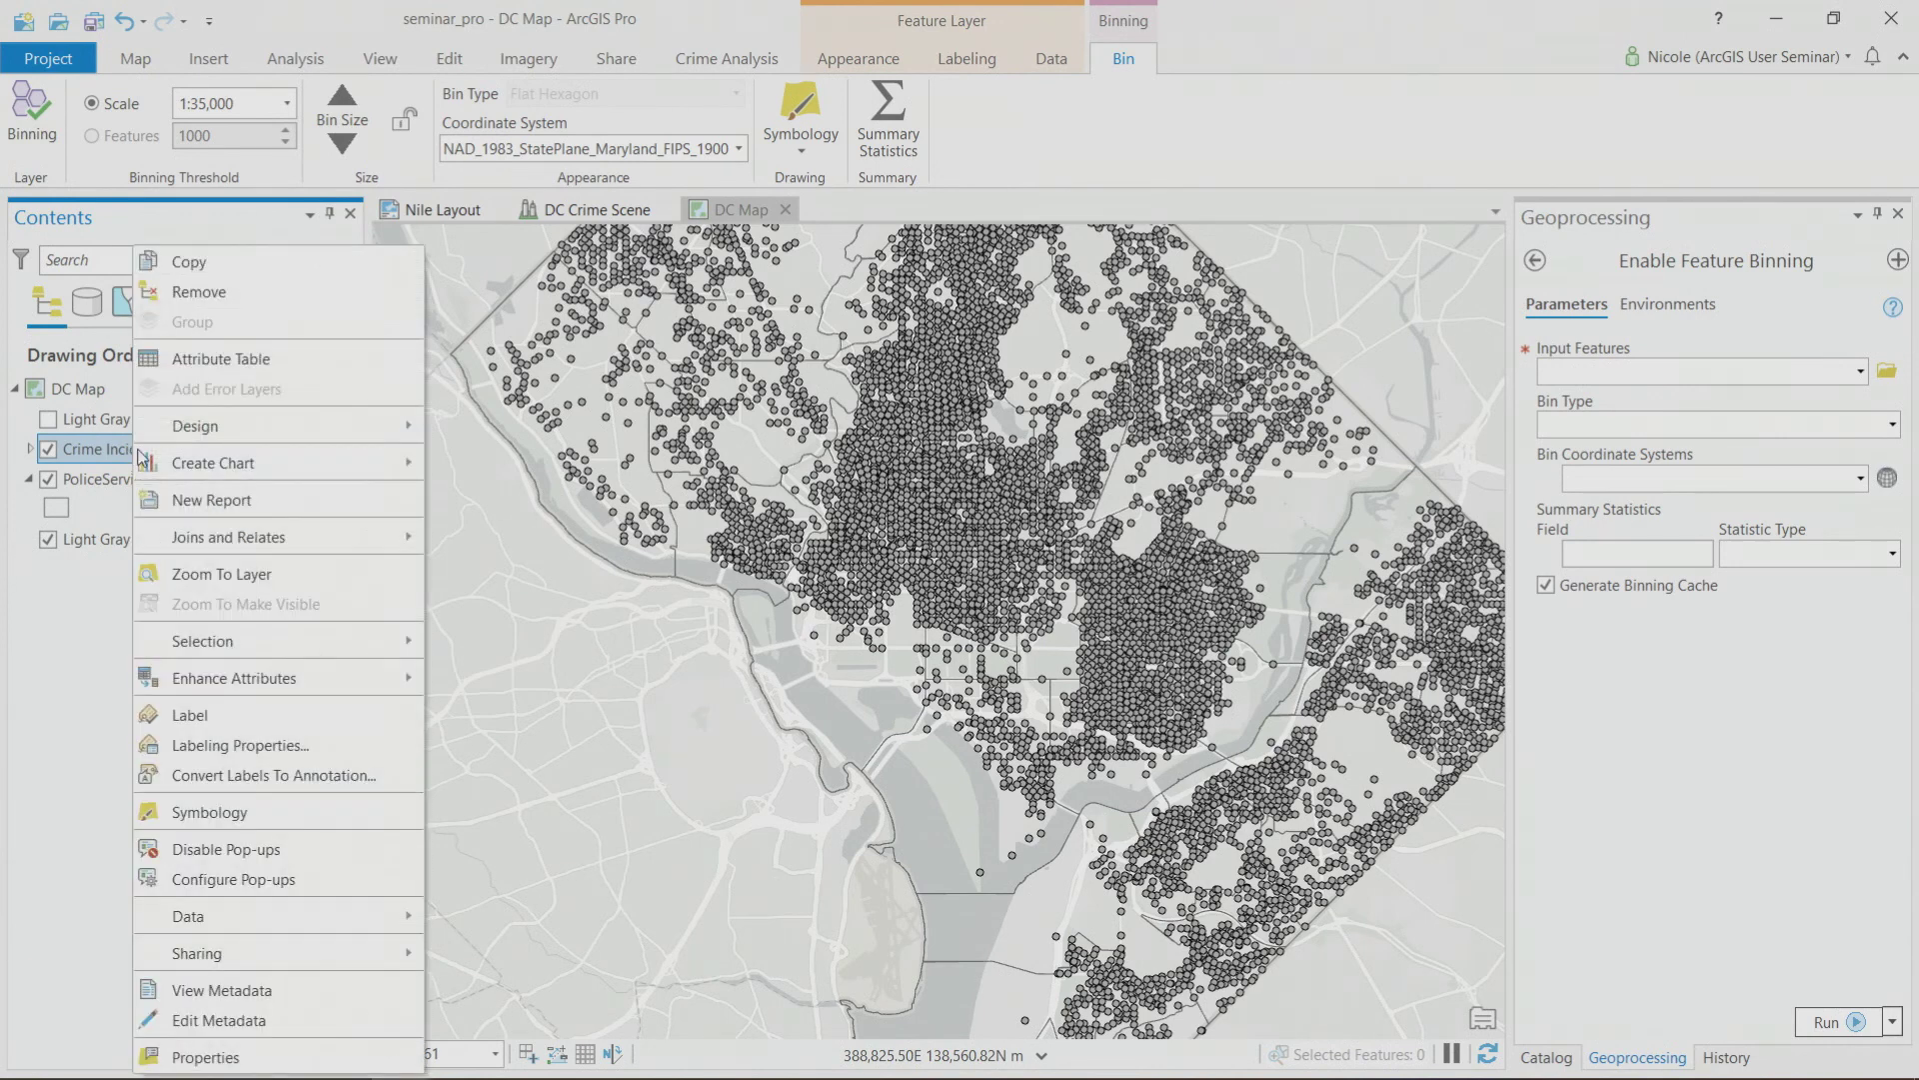
mouse_move(252, 470)
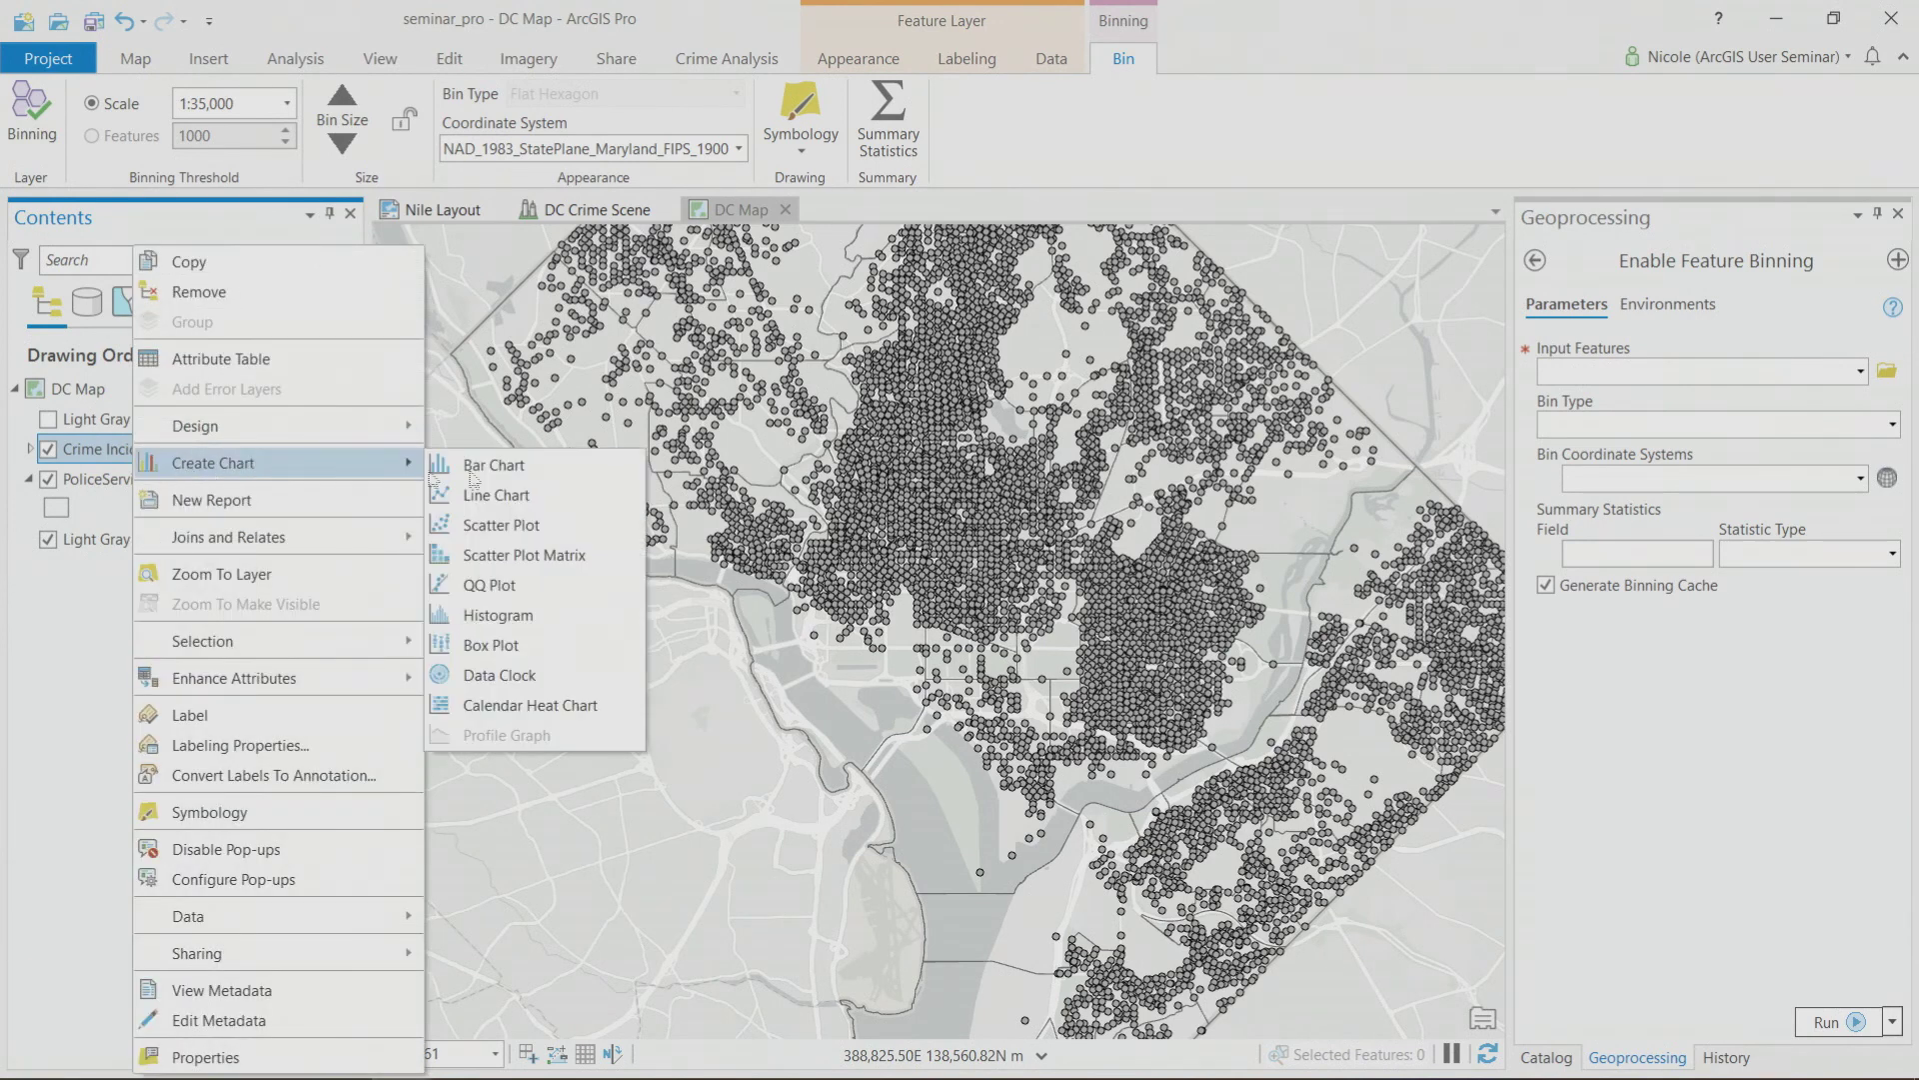
left_click(513, 710)
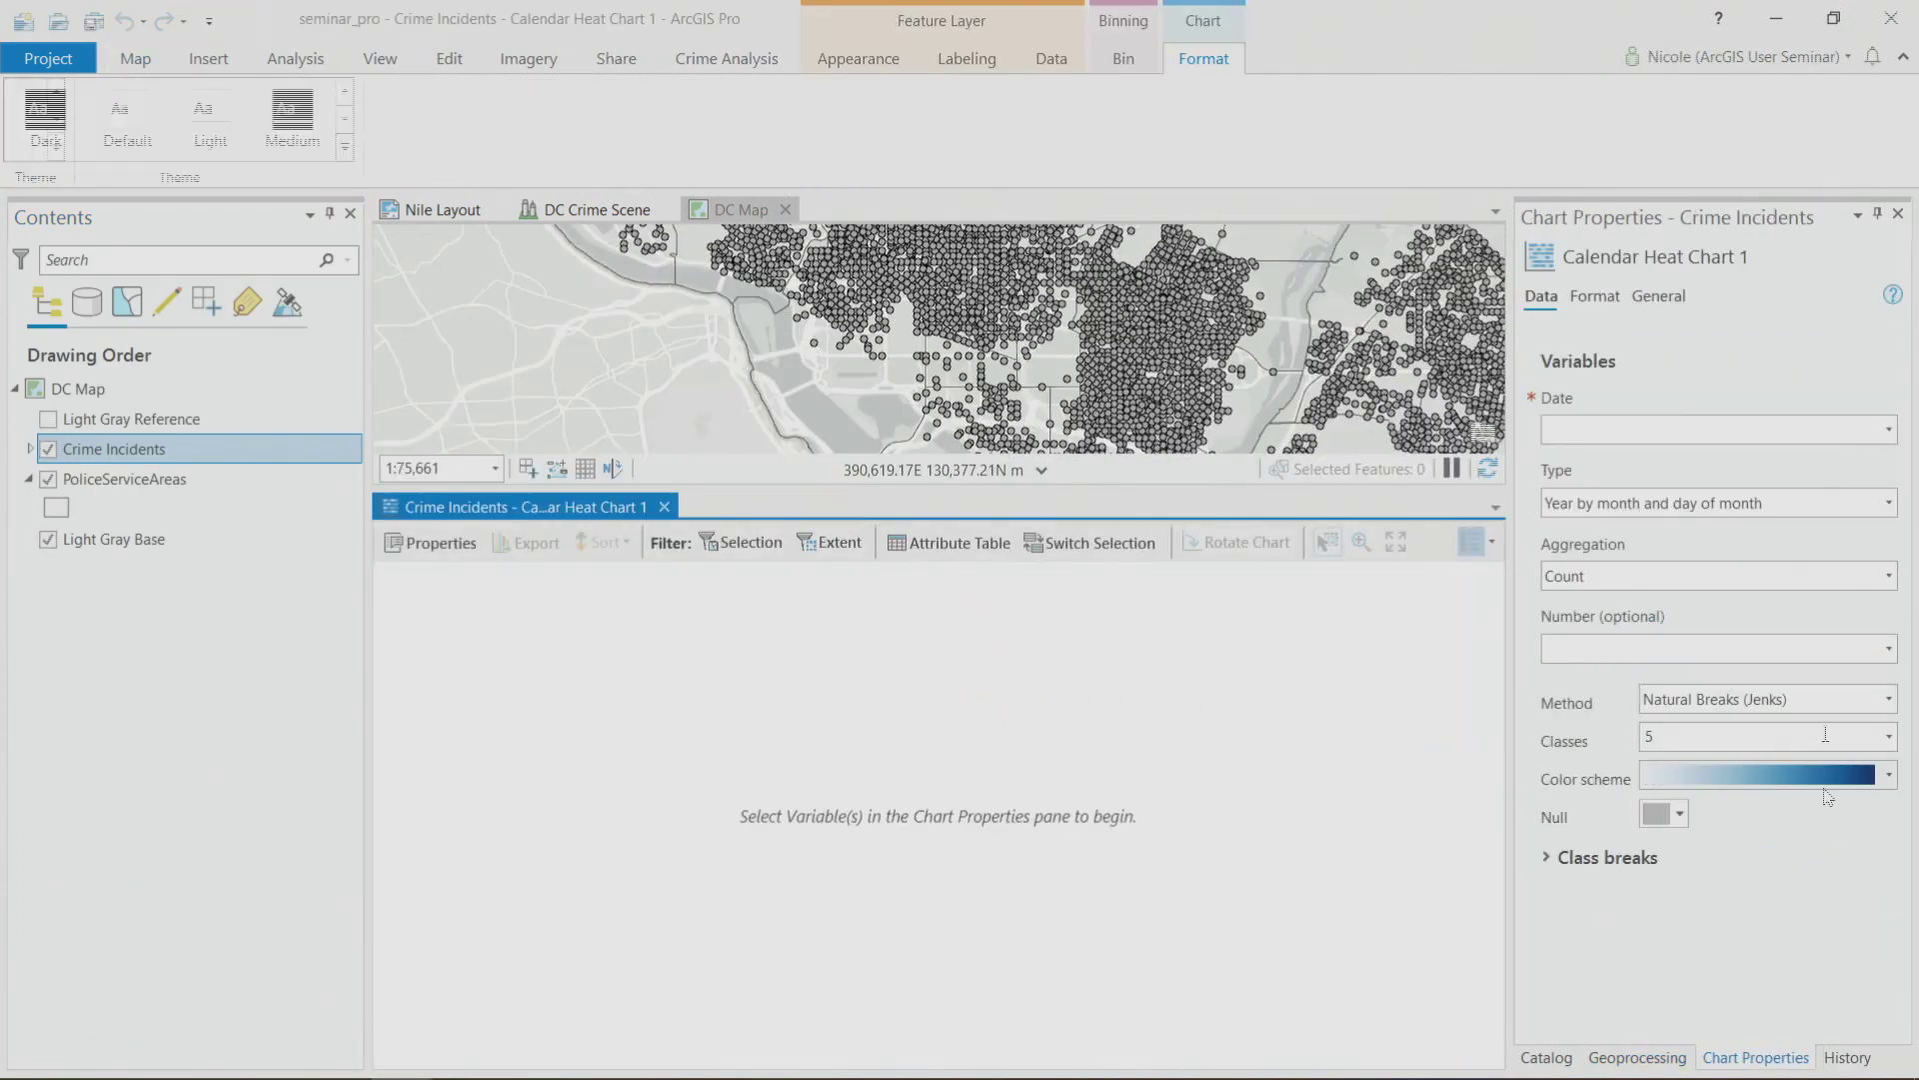
left_click(1890, 430)
left_click(1784, 477)
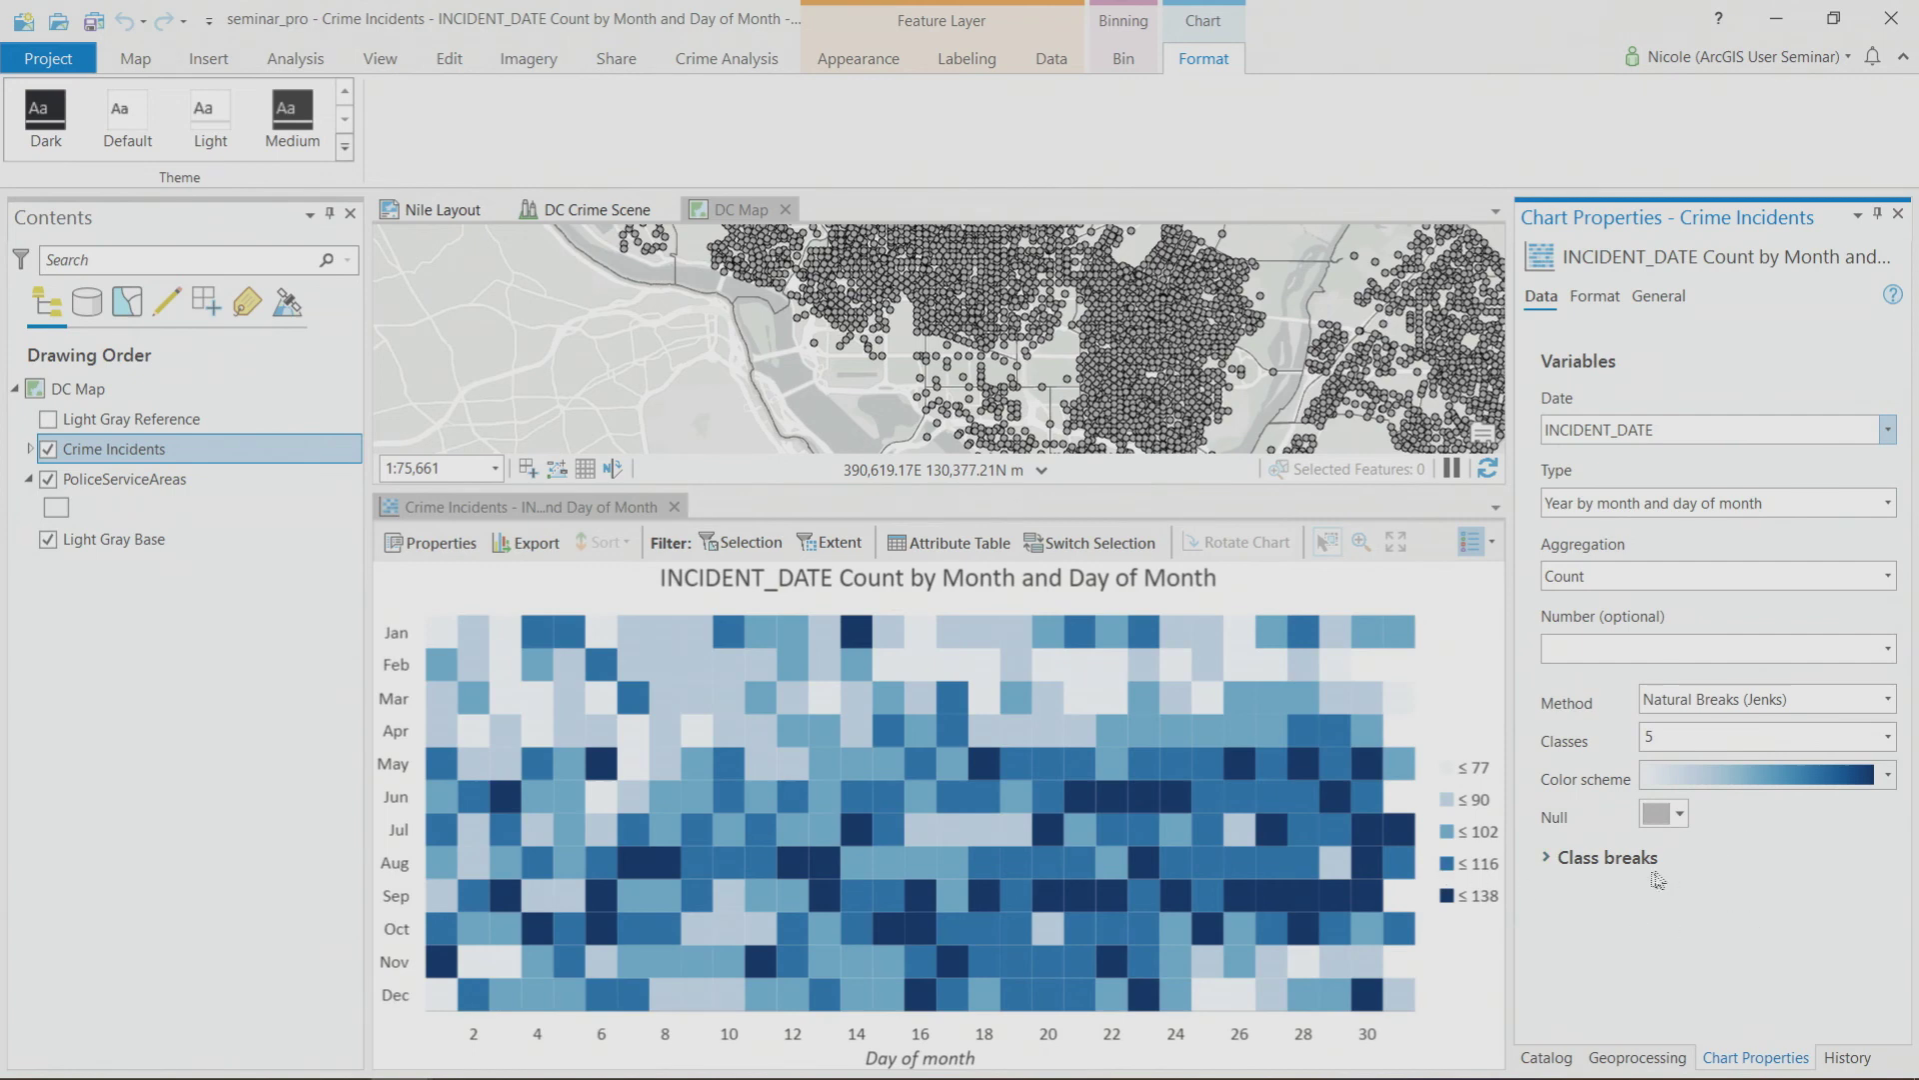
Set the calendar heat chart's type to Week by day of week and hour of day.
left_click(1604, 505)
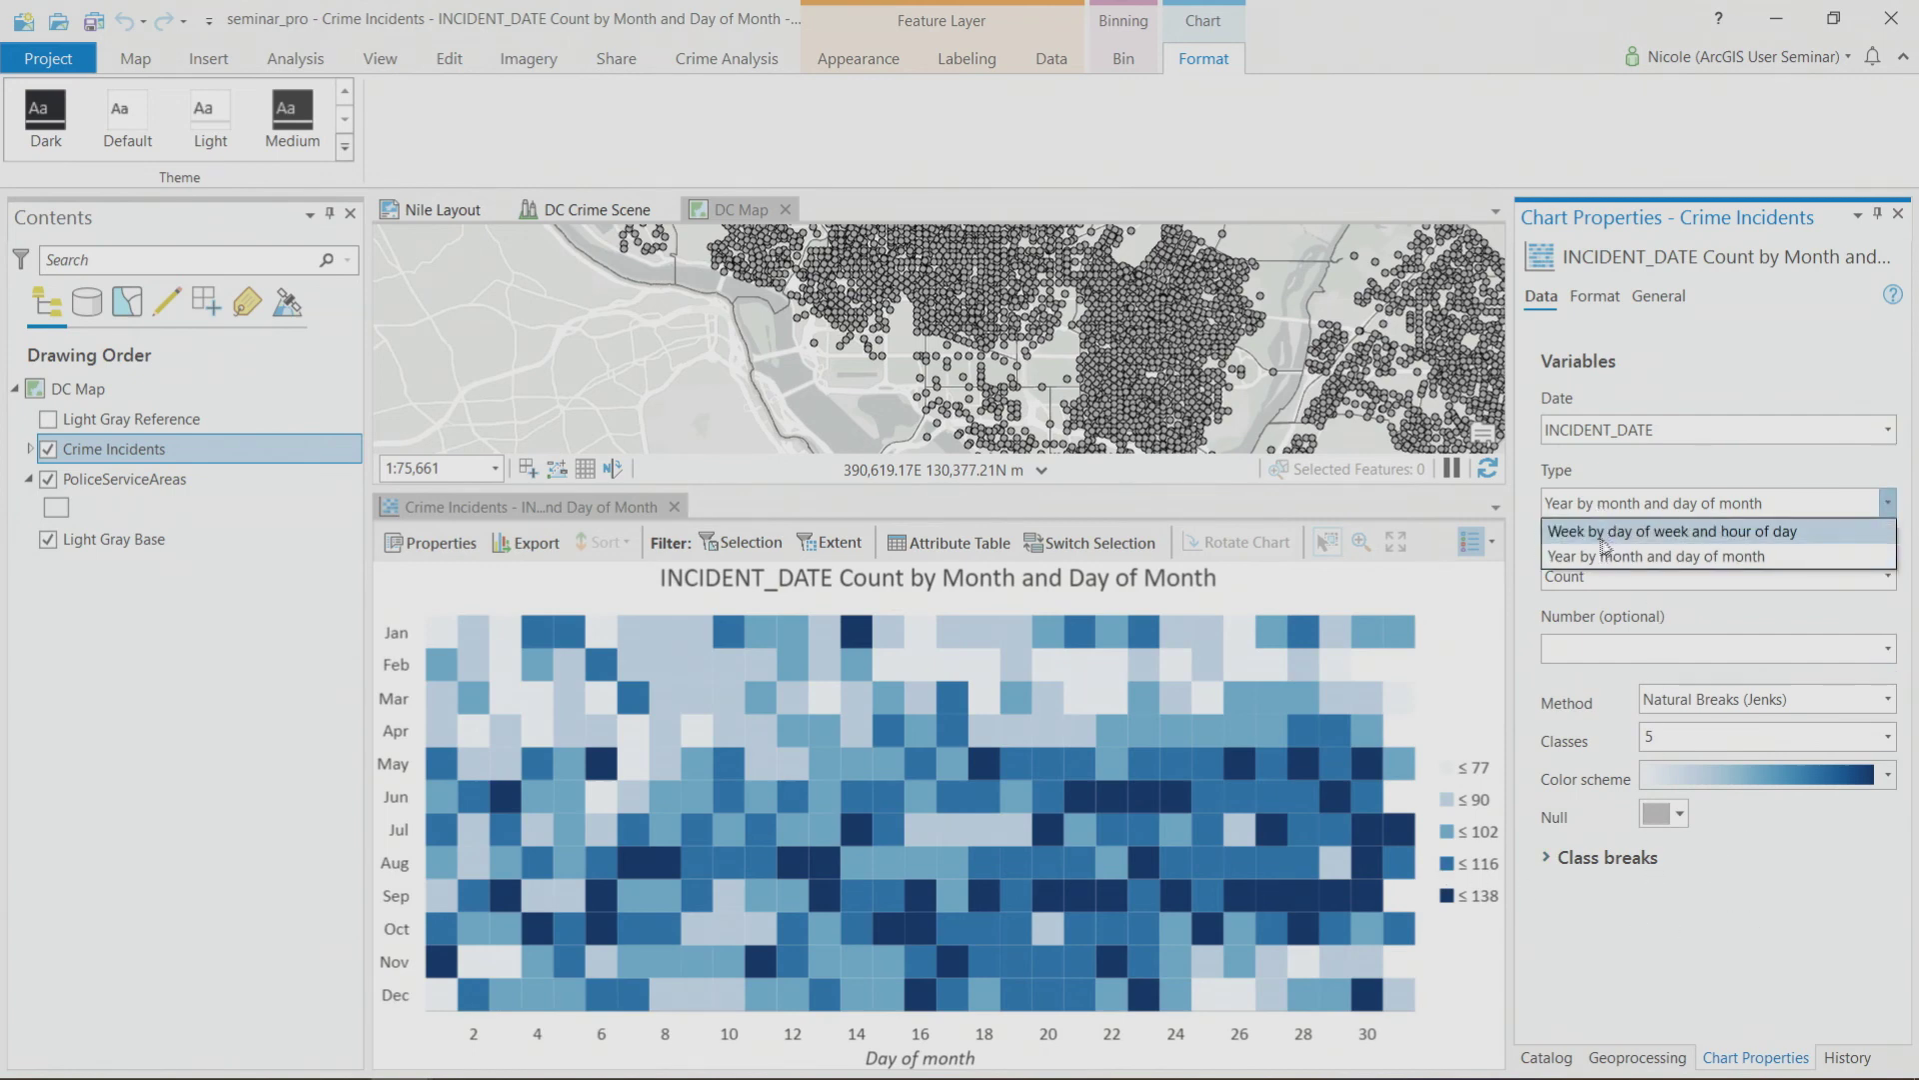
left_click(1599, 556)
left_click(1638, 505)
left_click(1639, 524)
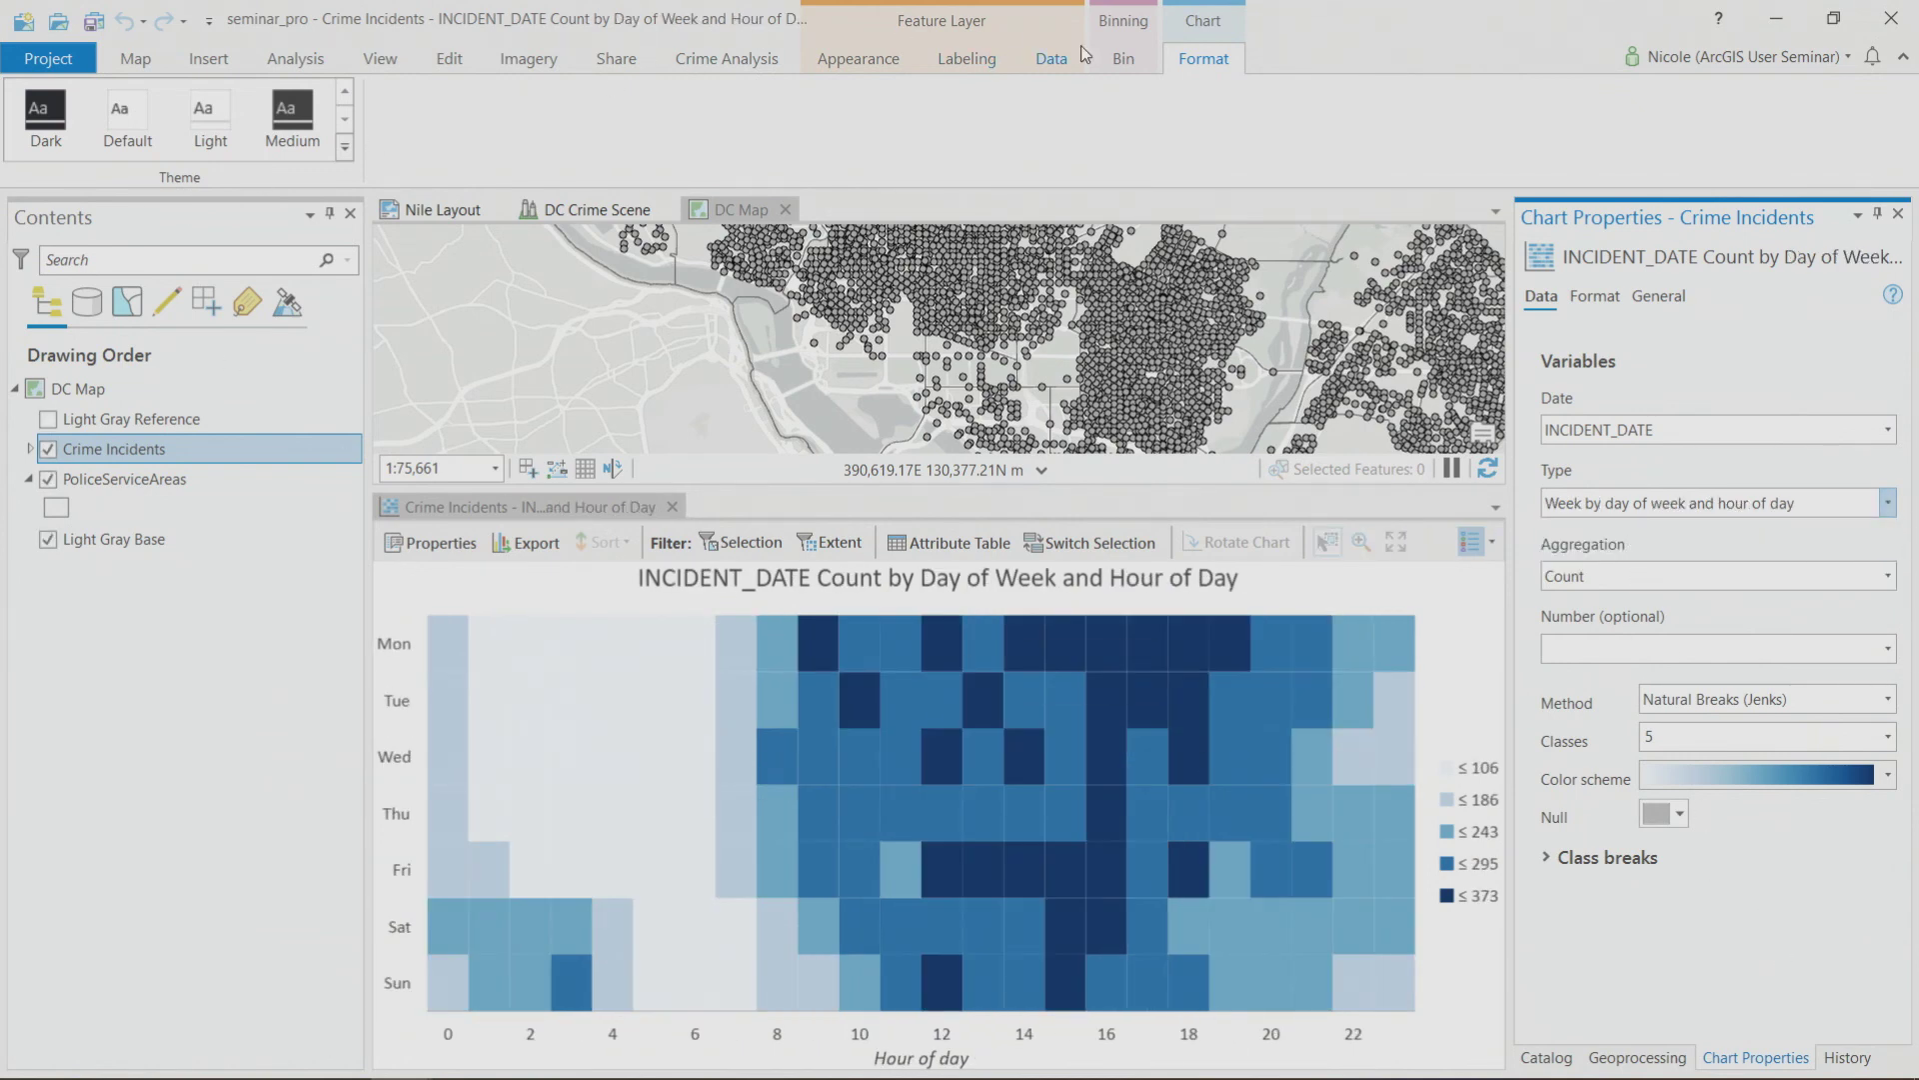
Limit the Crime Incidents layer and its heat chart to the theft_from_auto definition query.
left_click(1051, 59)
left_click(180, 92)
scroll(90, 160, "down", 3)
left_click(90, 157)
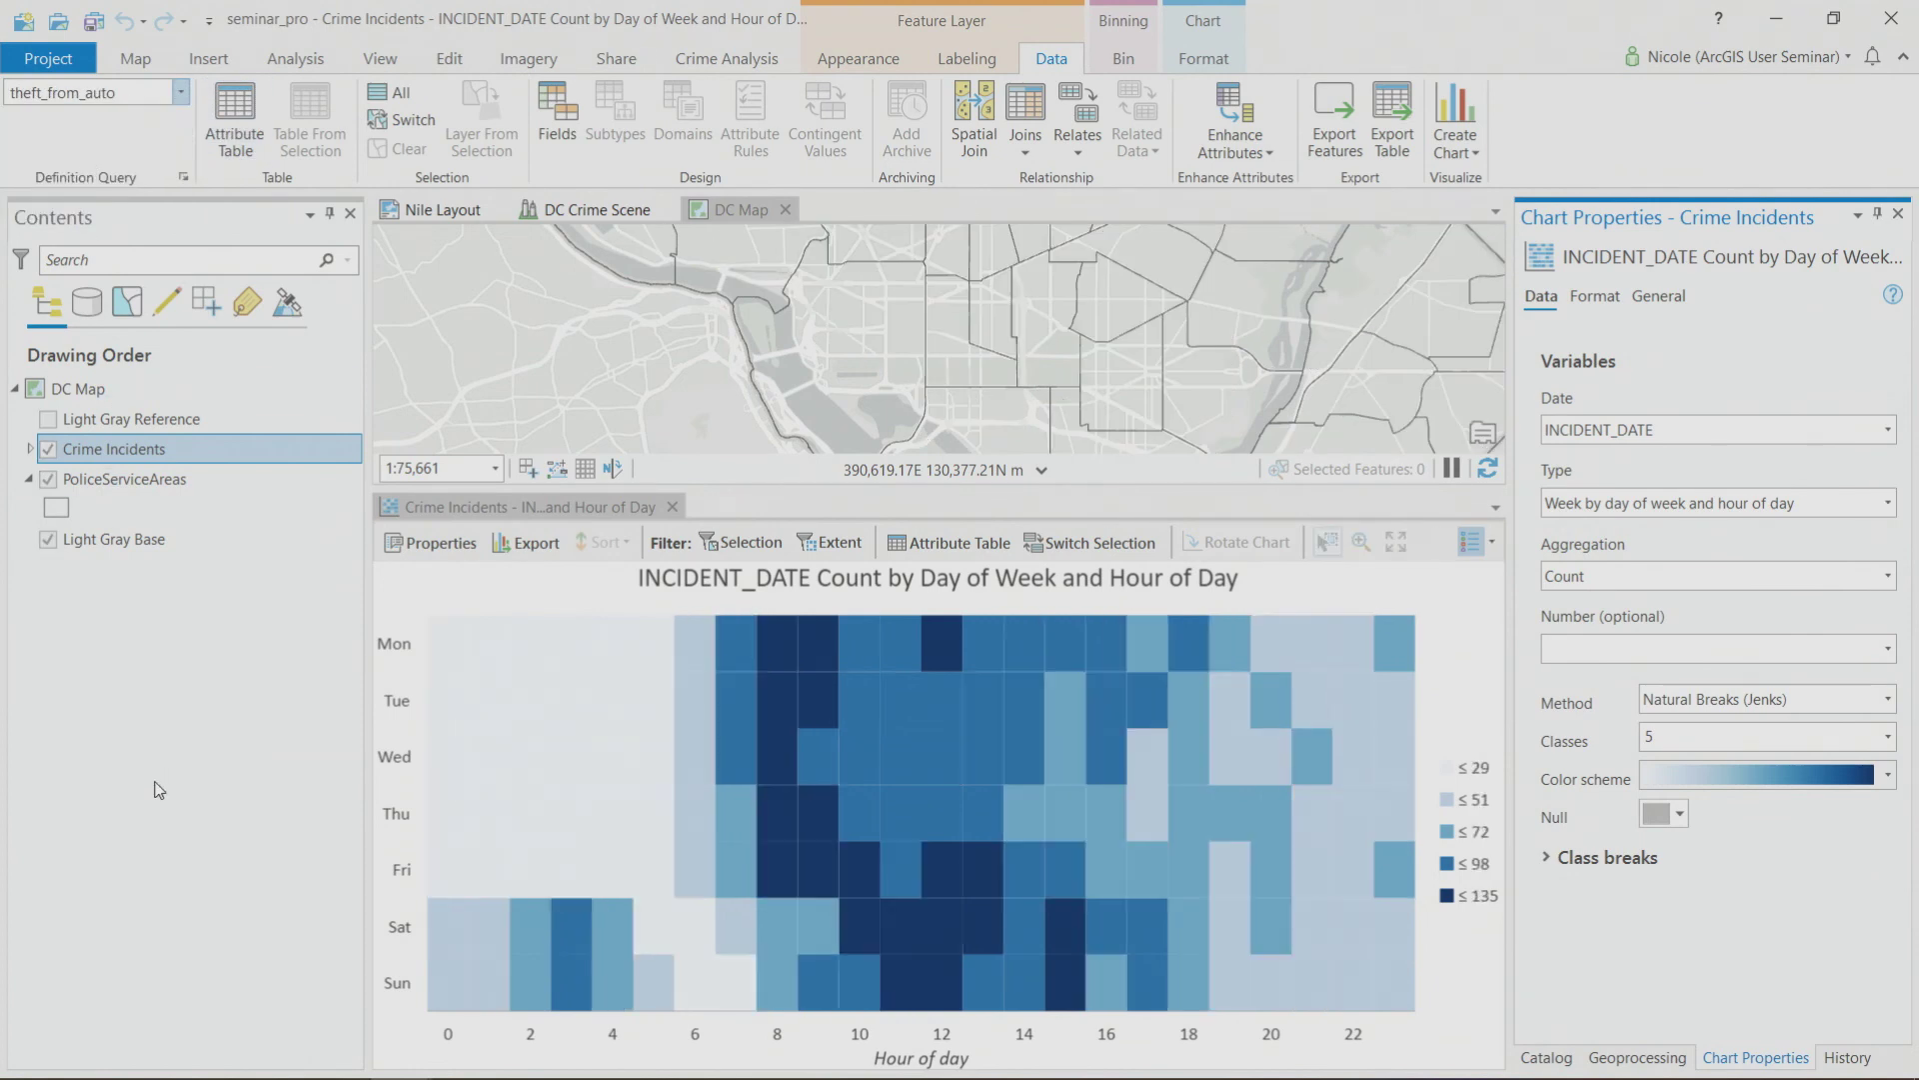
Check the Monday and Tuesday 08:00–09:00 incident counts in the heat chart, and close the chart.
mouse_move(800, 647)
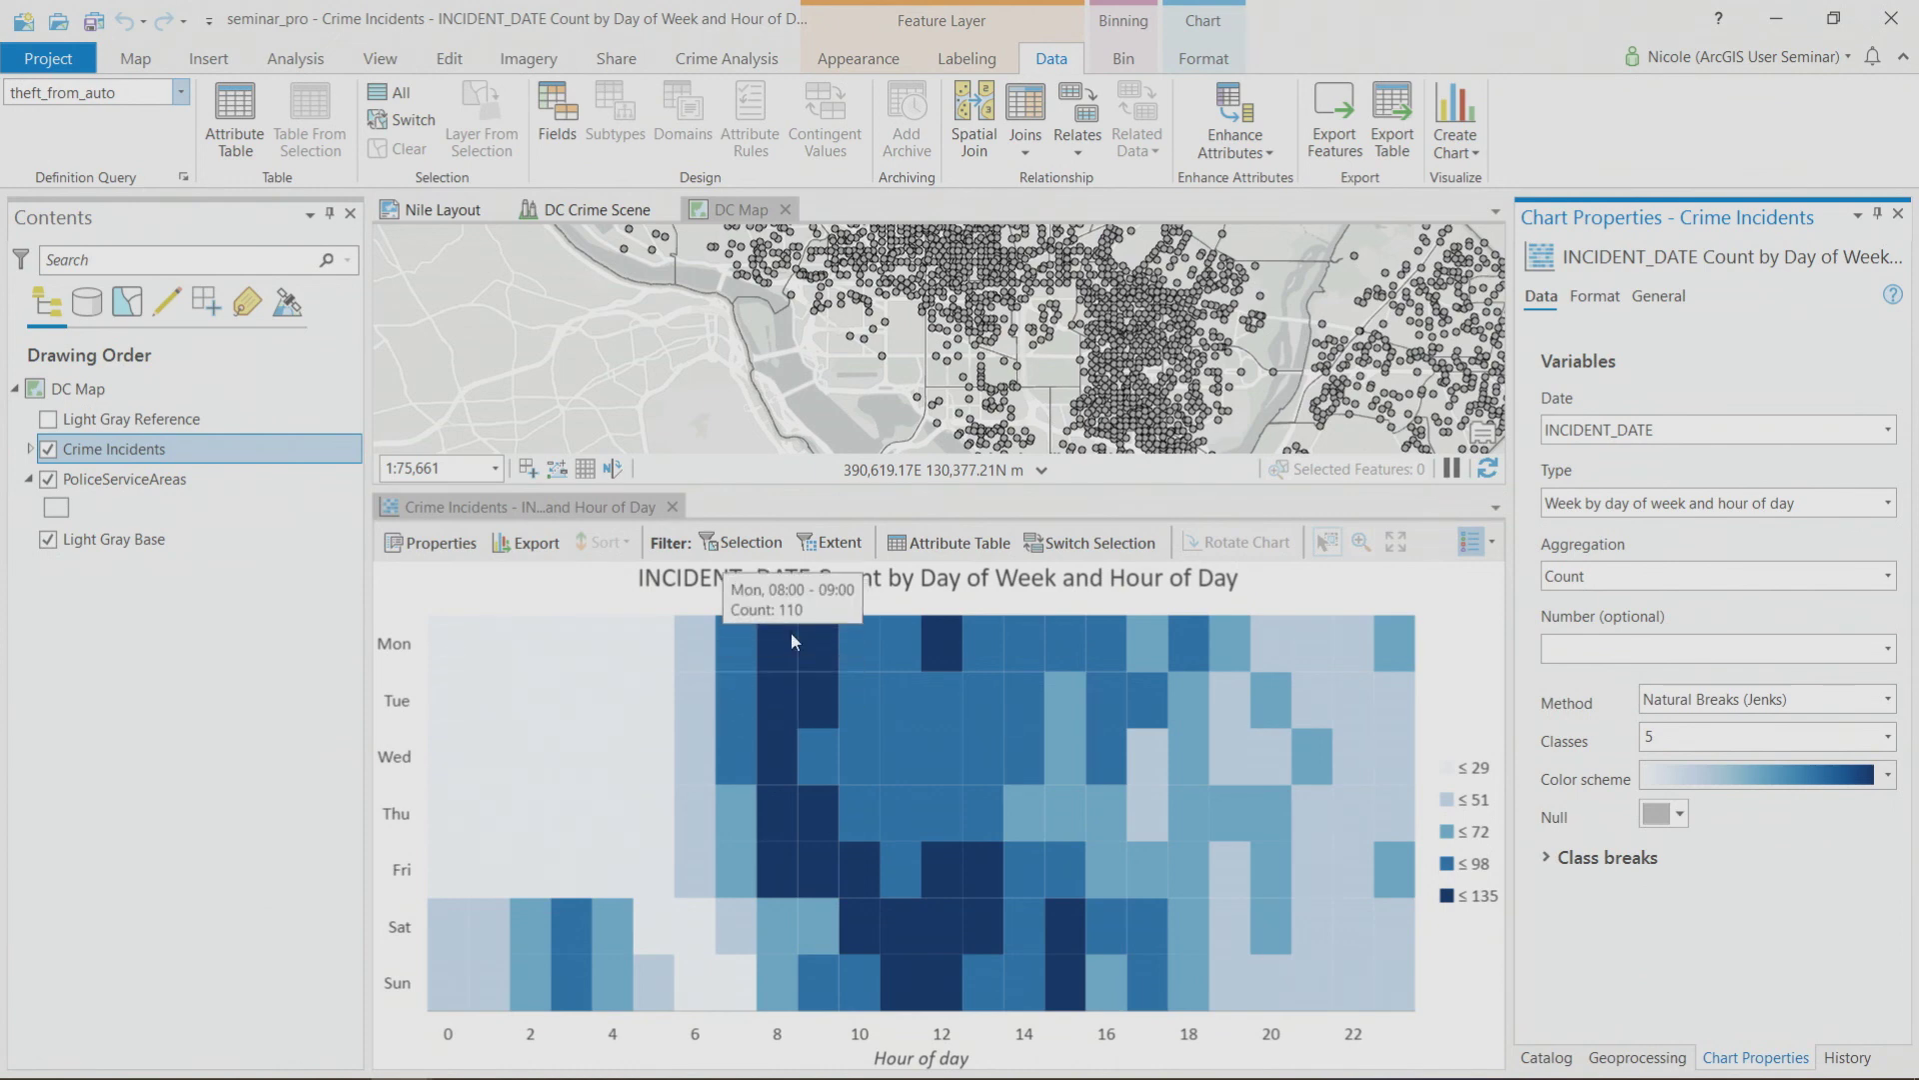
mouse_move(800, 707)
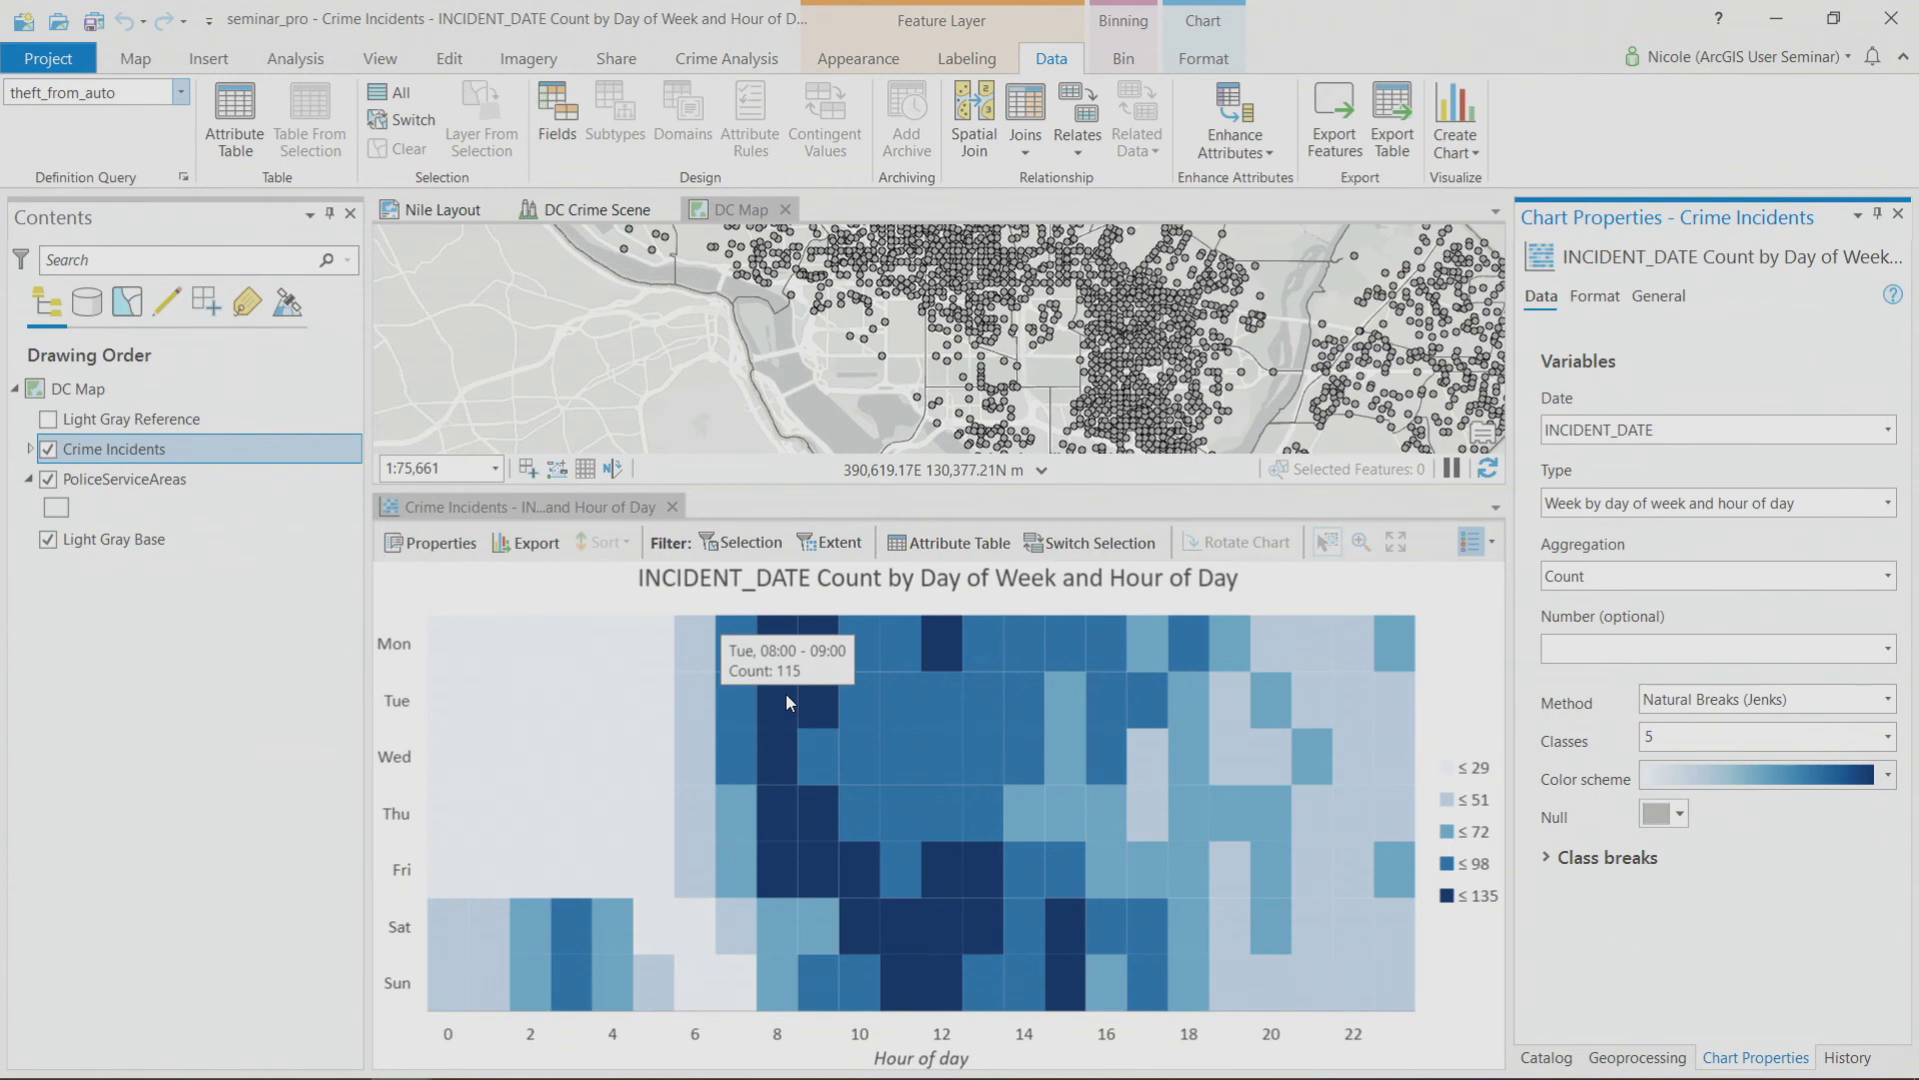
left_click(671, 506)
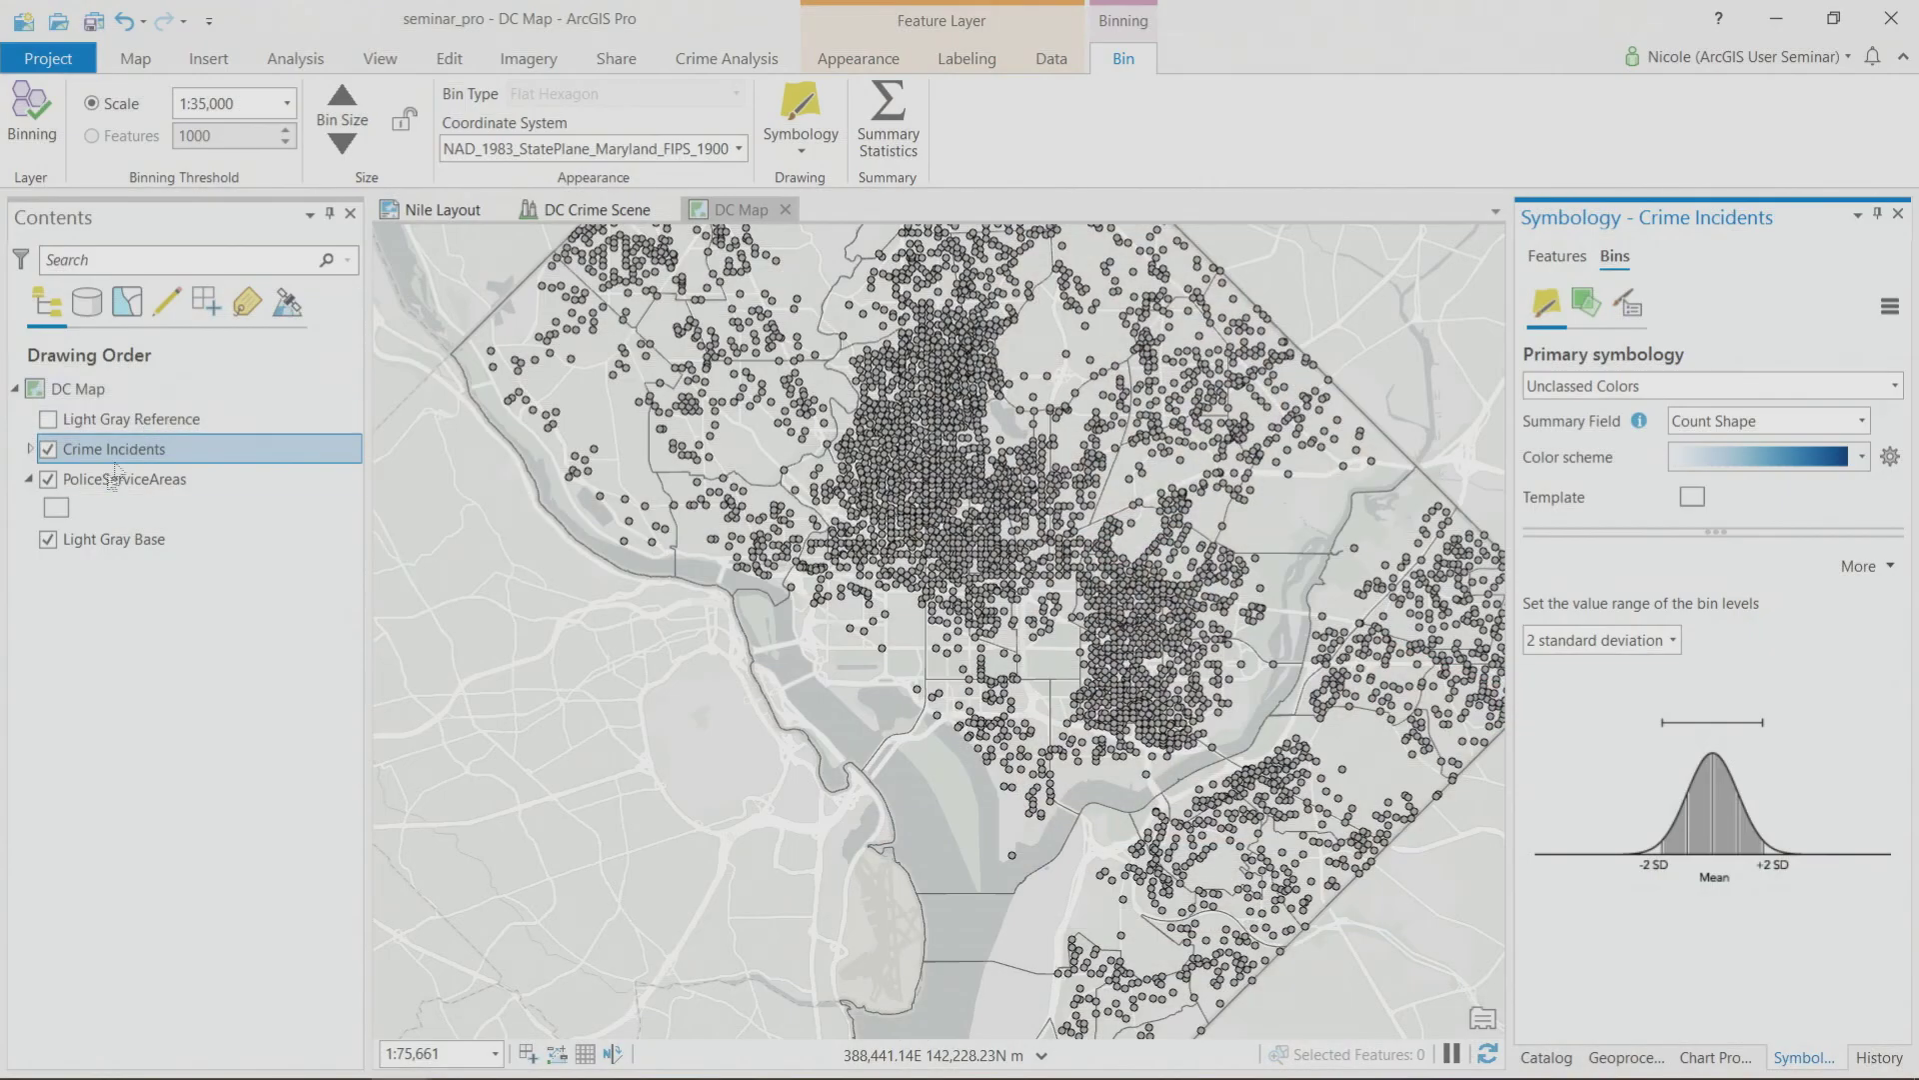
Symbolize the Crime Incidents features with Unique Values based on the OFFENSE field.
right_click(130, 455)
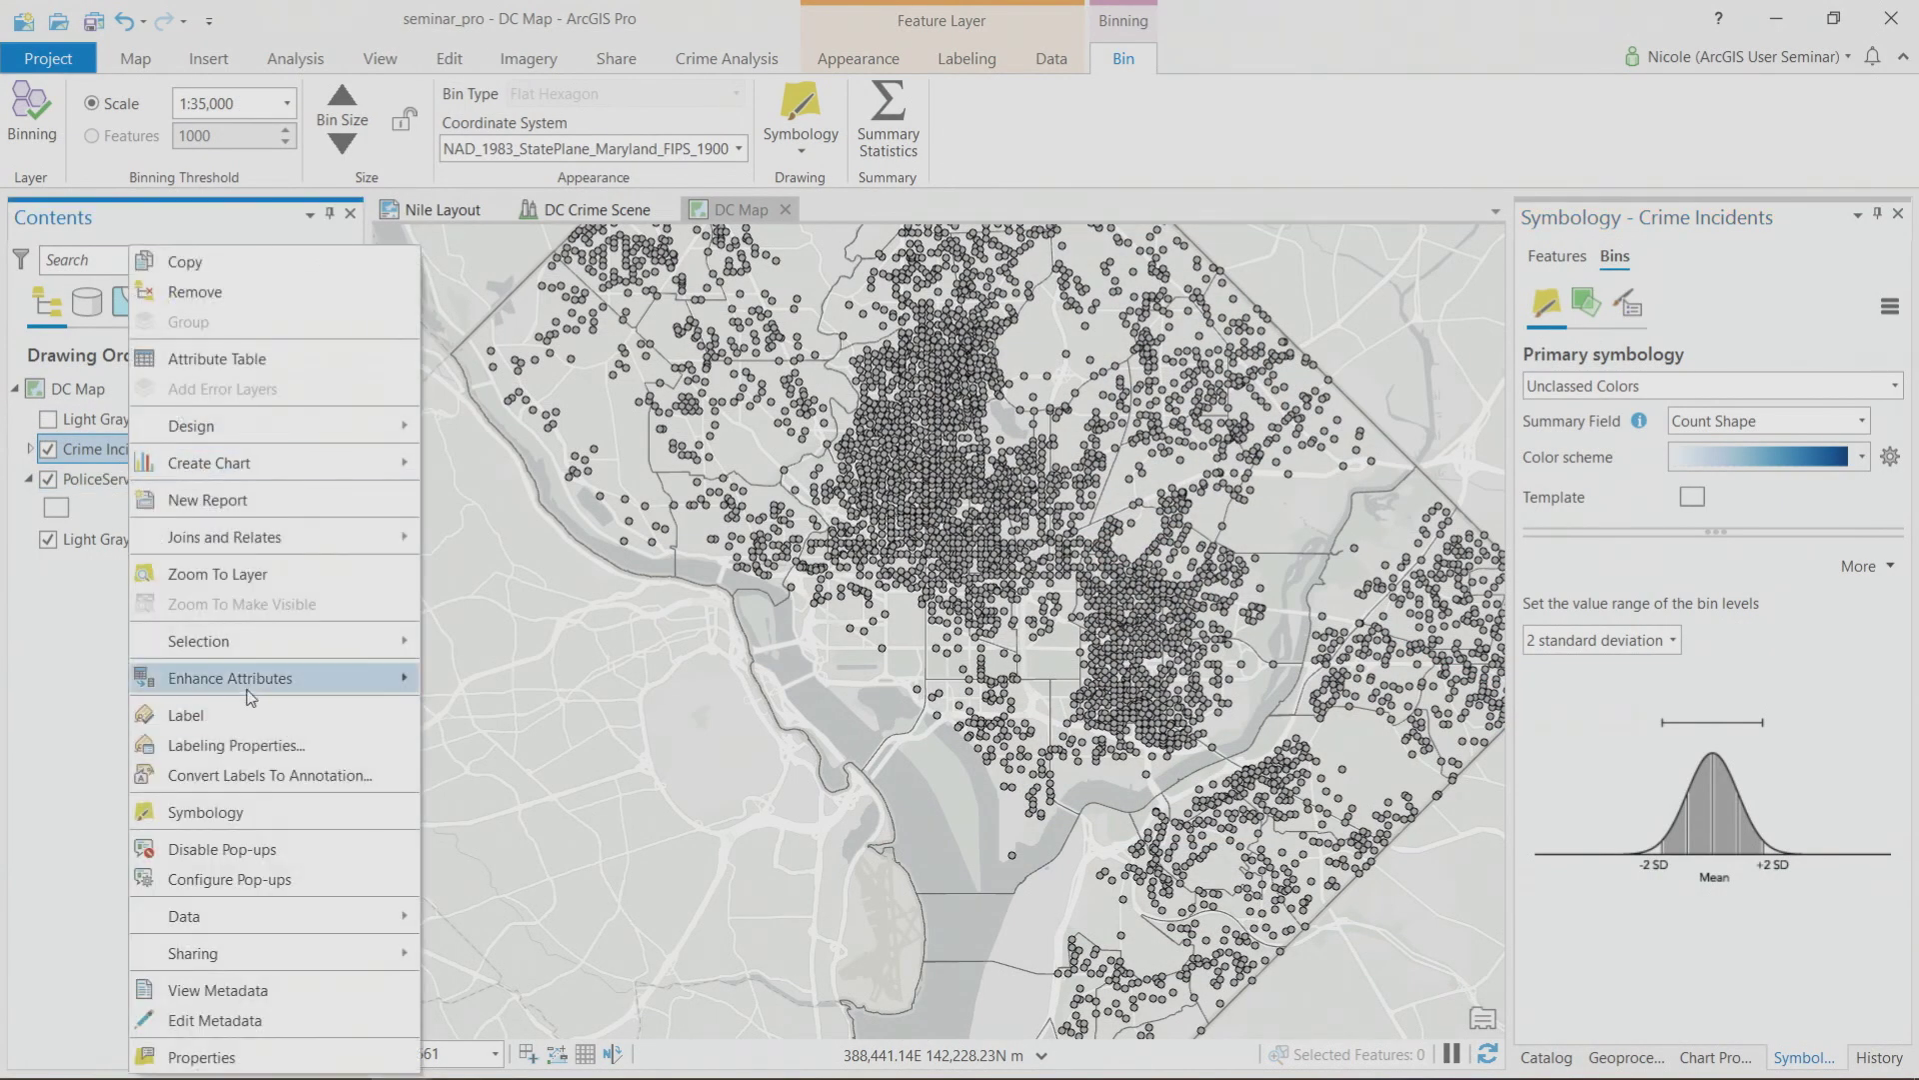
left_click(243, 816)
left_click(1799, 386)
left_click(1649, 529)
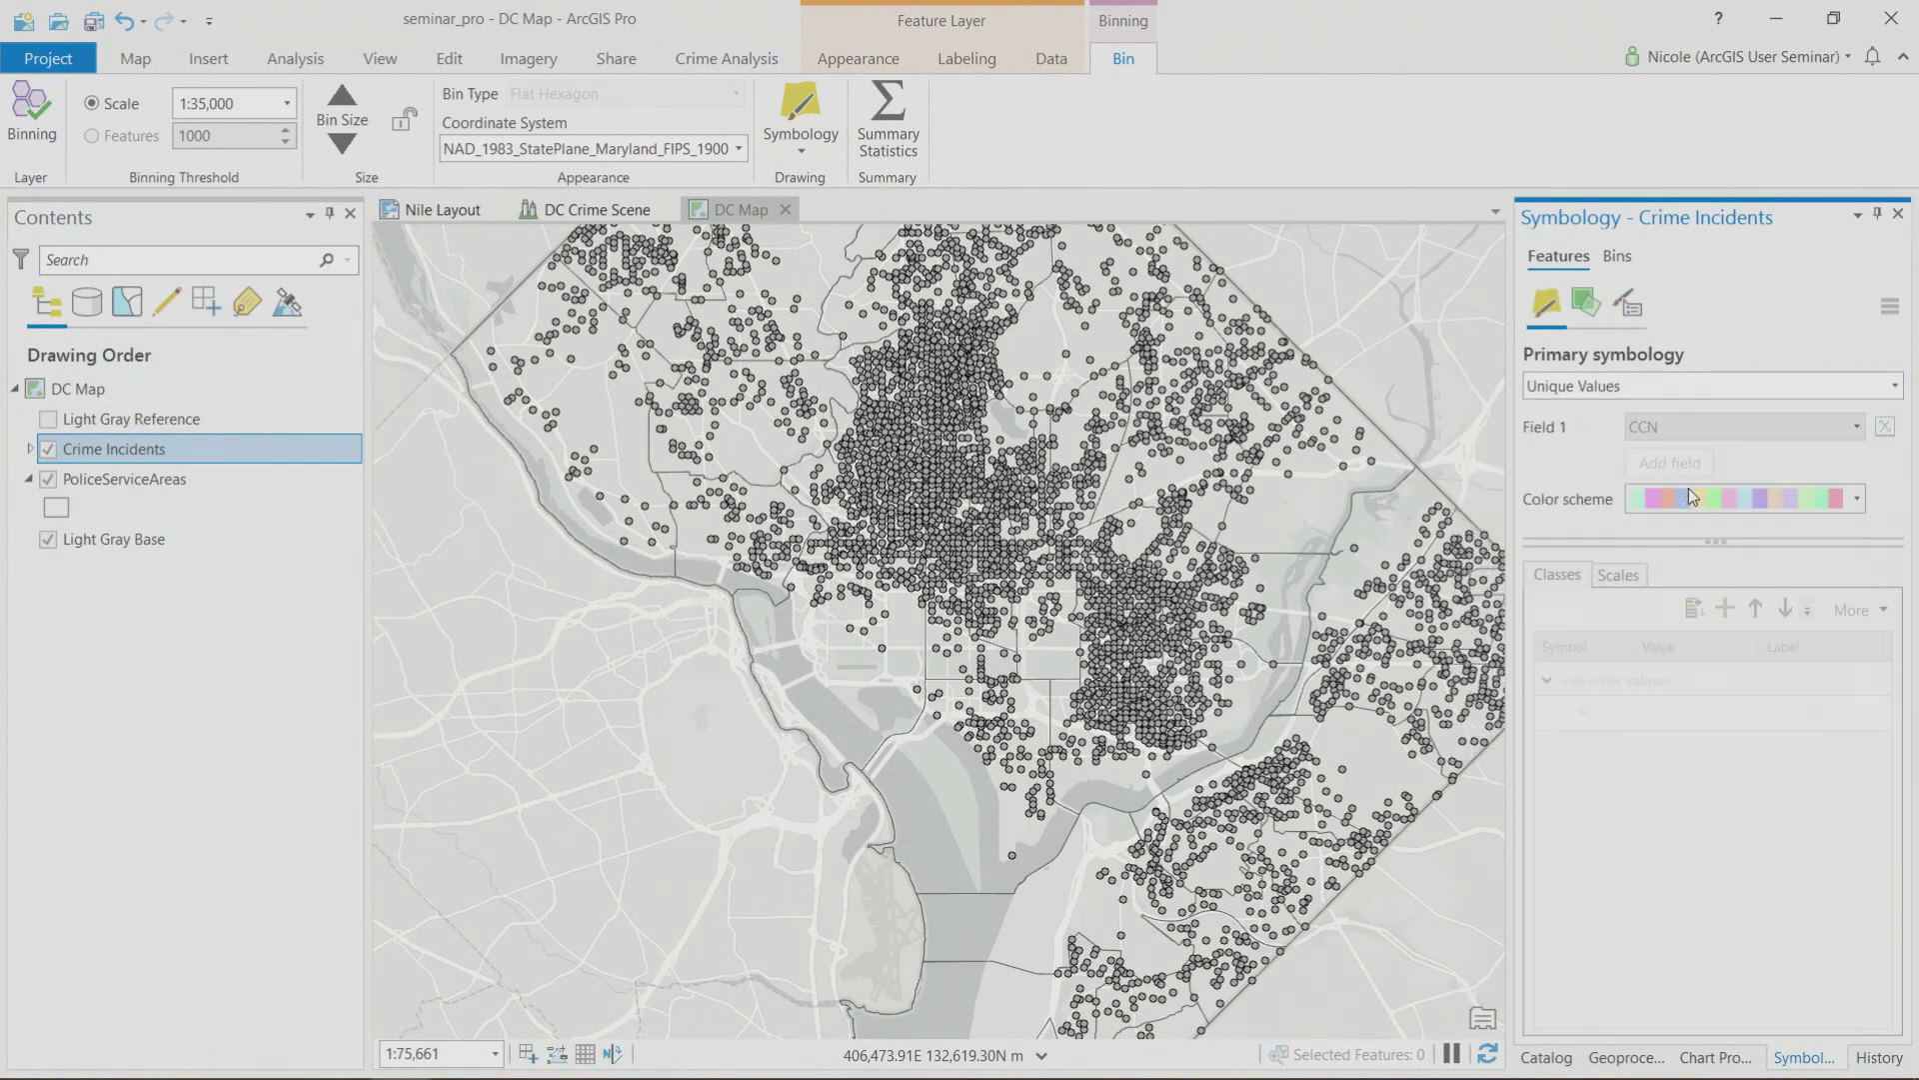
left_click(1808, 430)
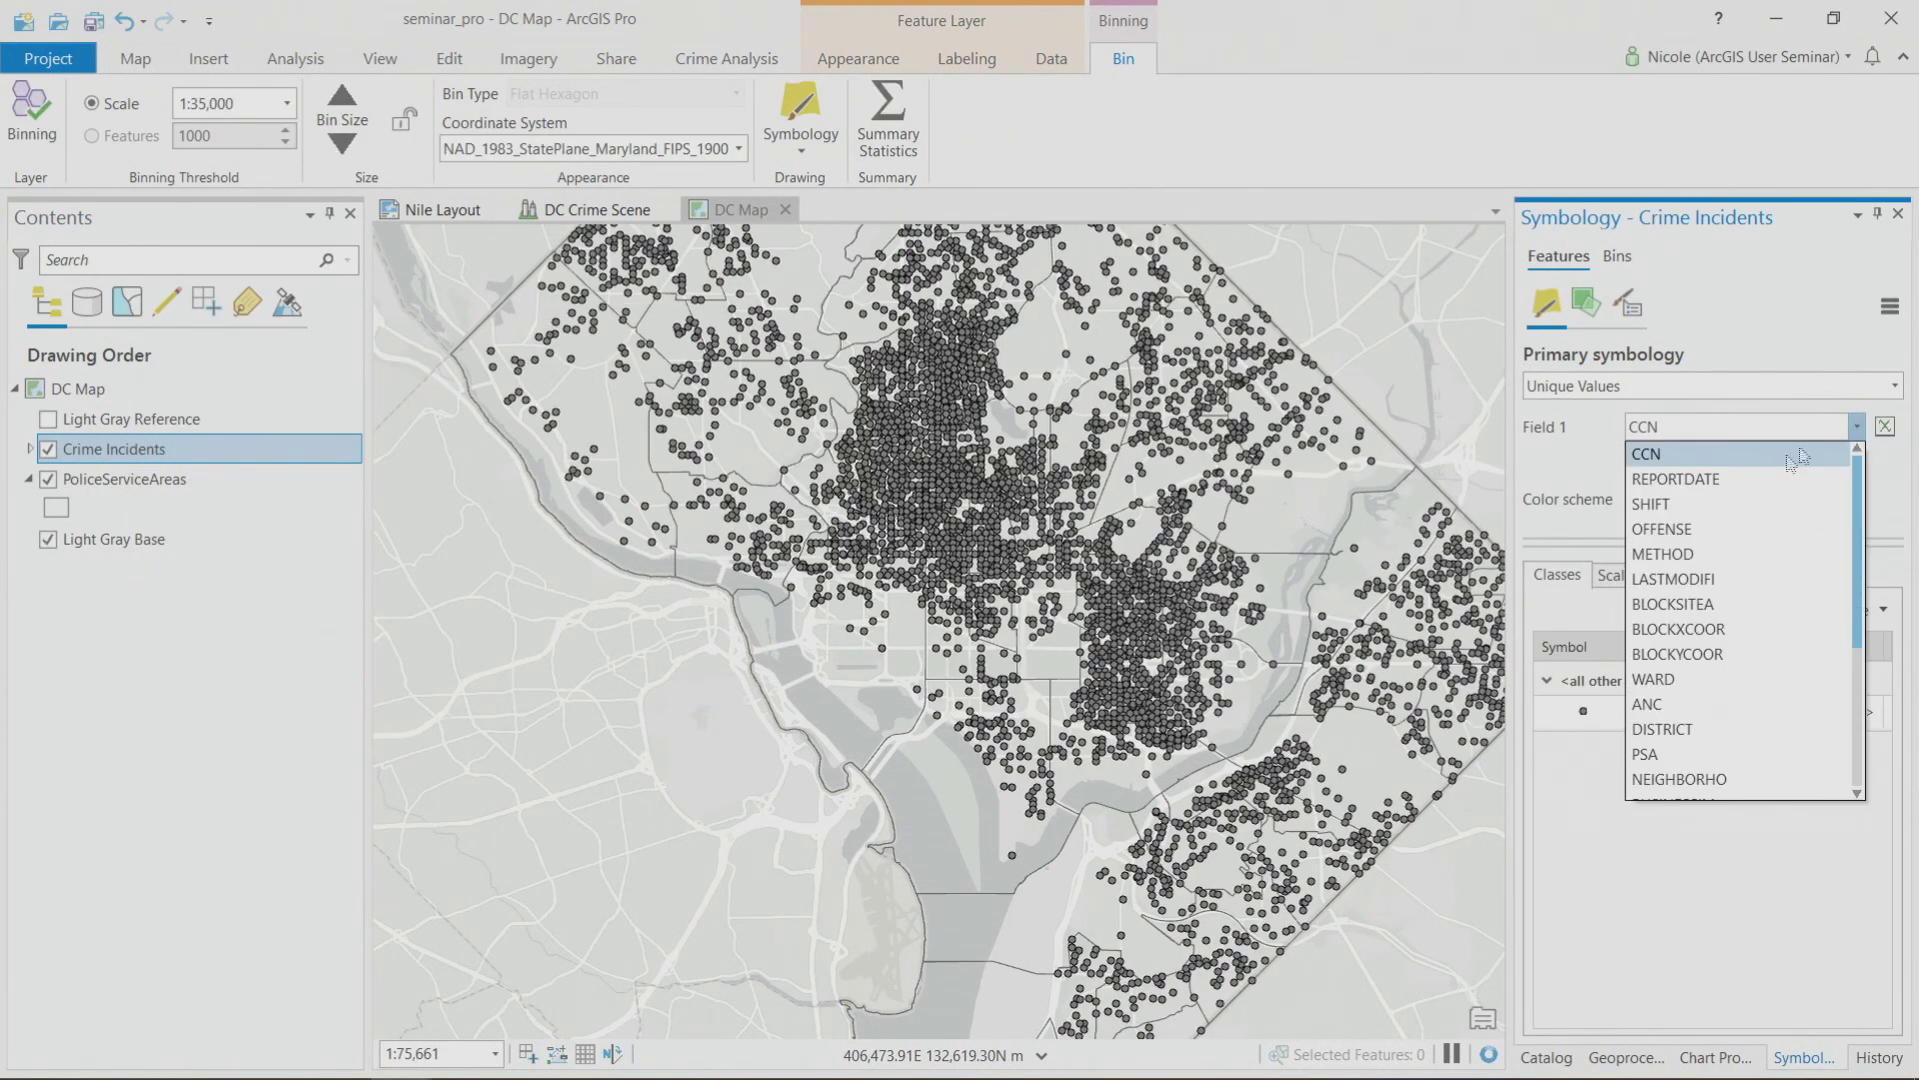
left_click(1719, 530)
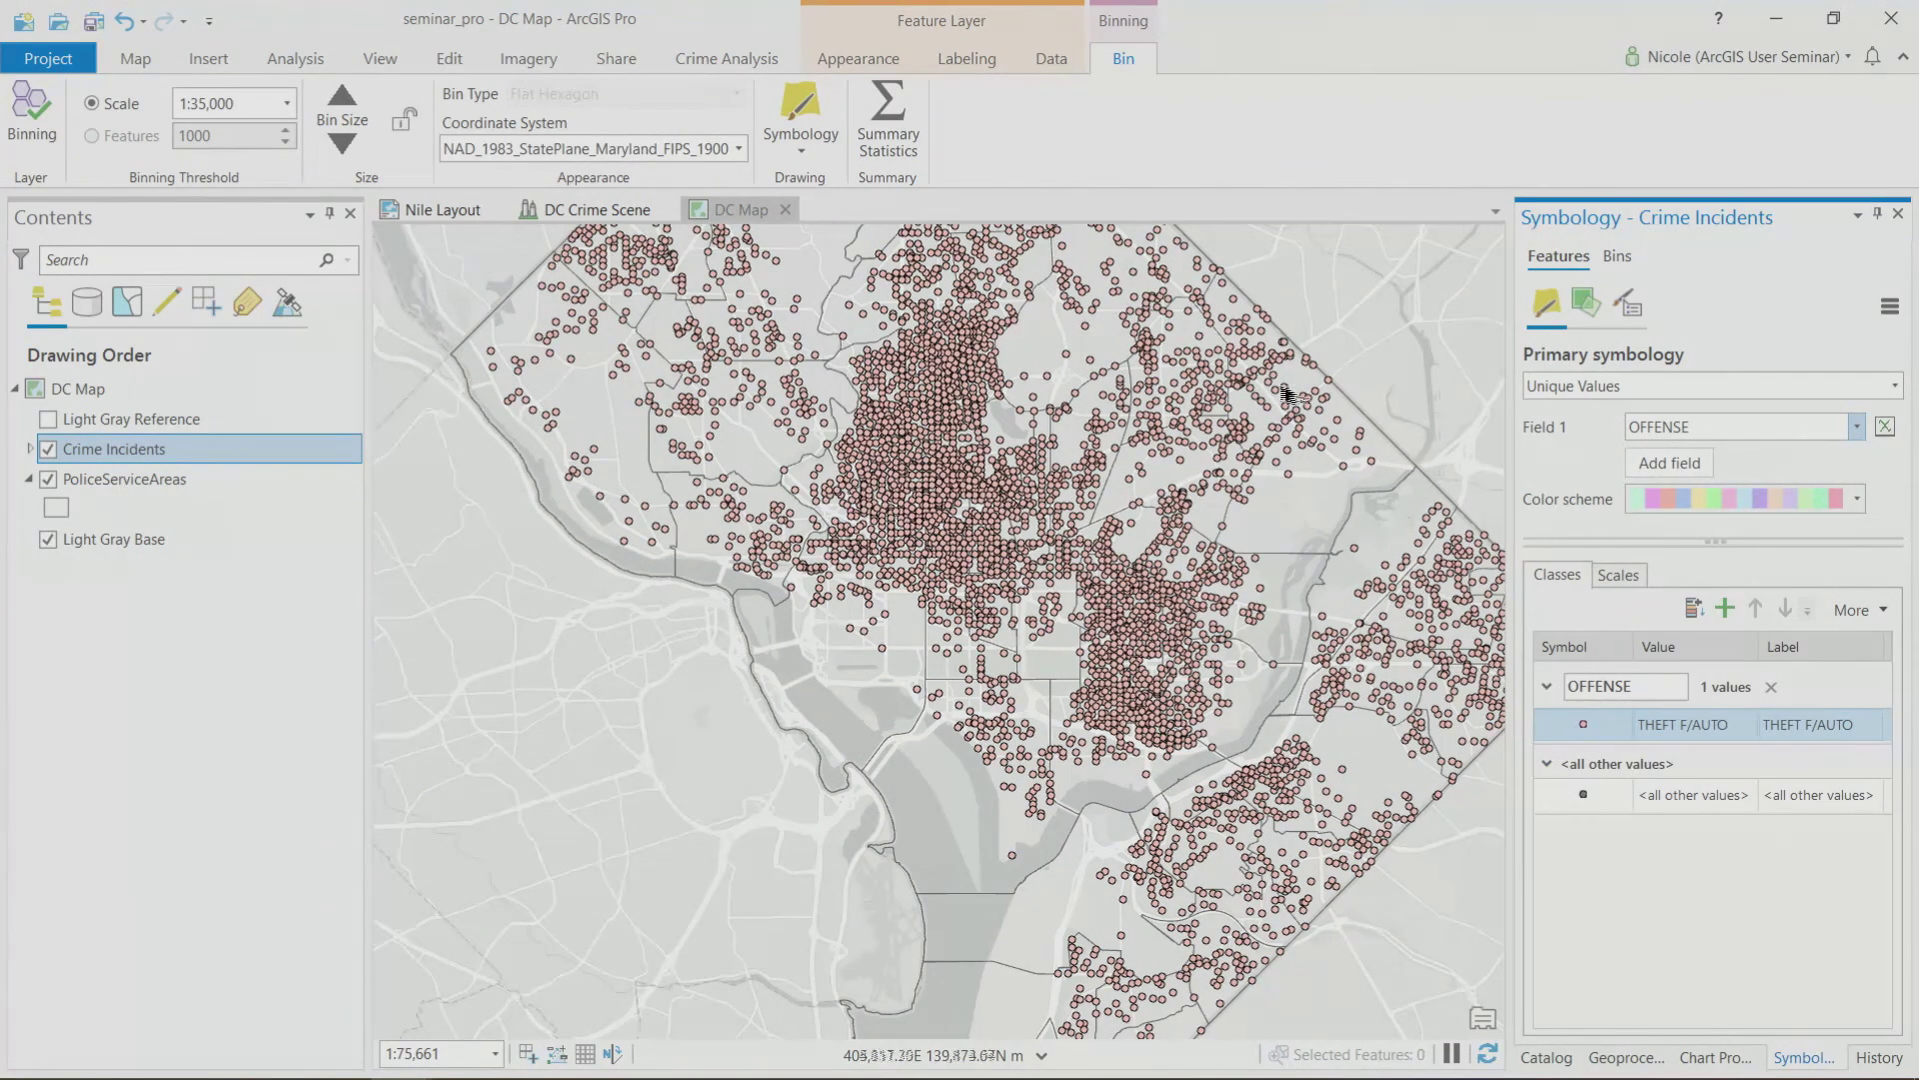
Set the definition query of the Crime Incidents layer to None so all offenses are drawn.
left_click(1055, 62)
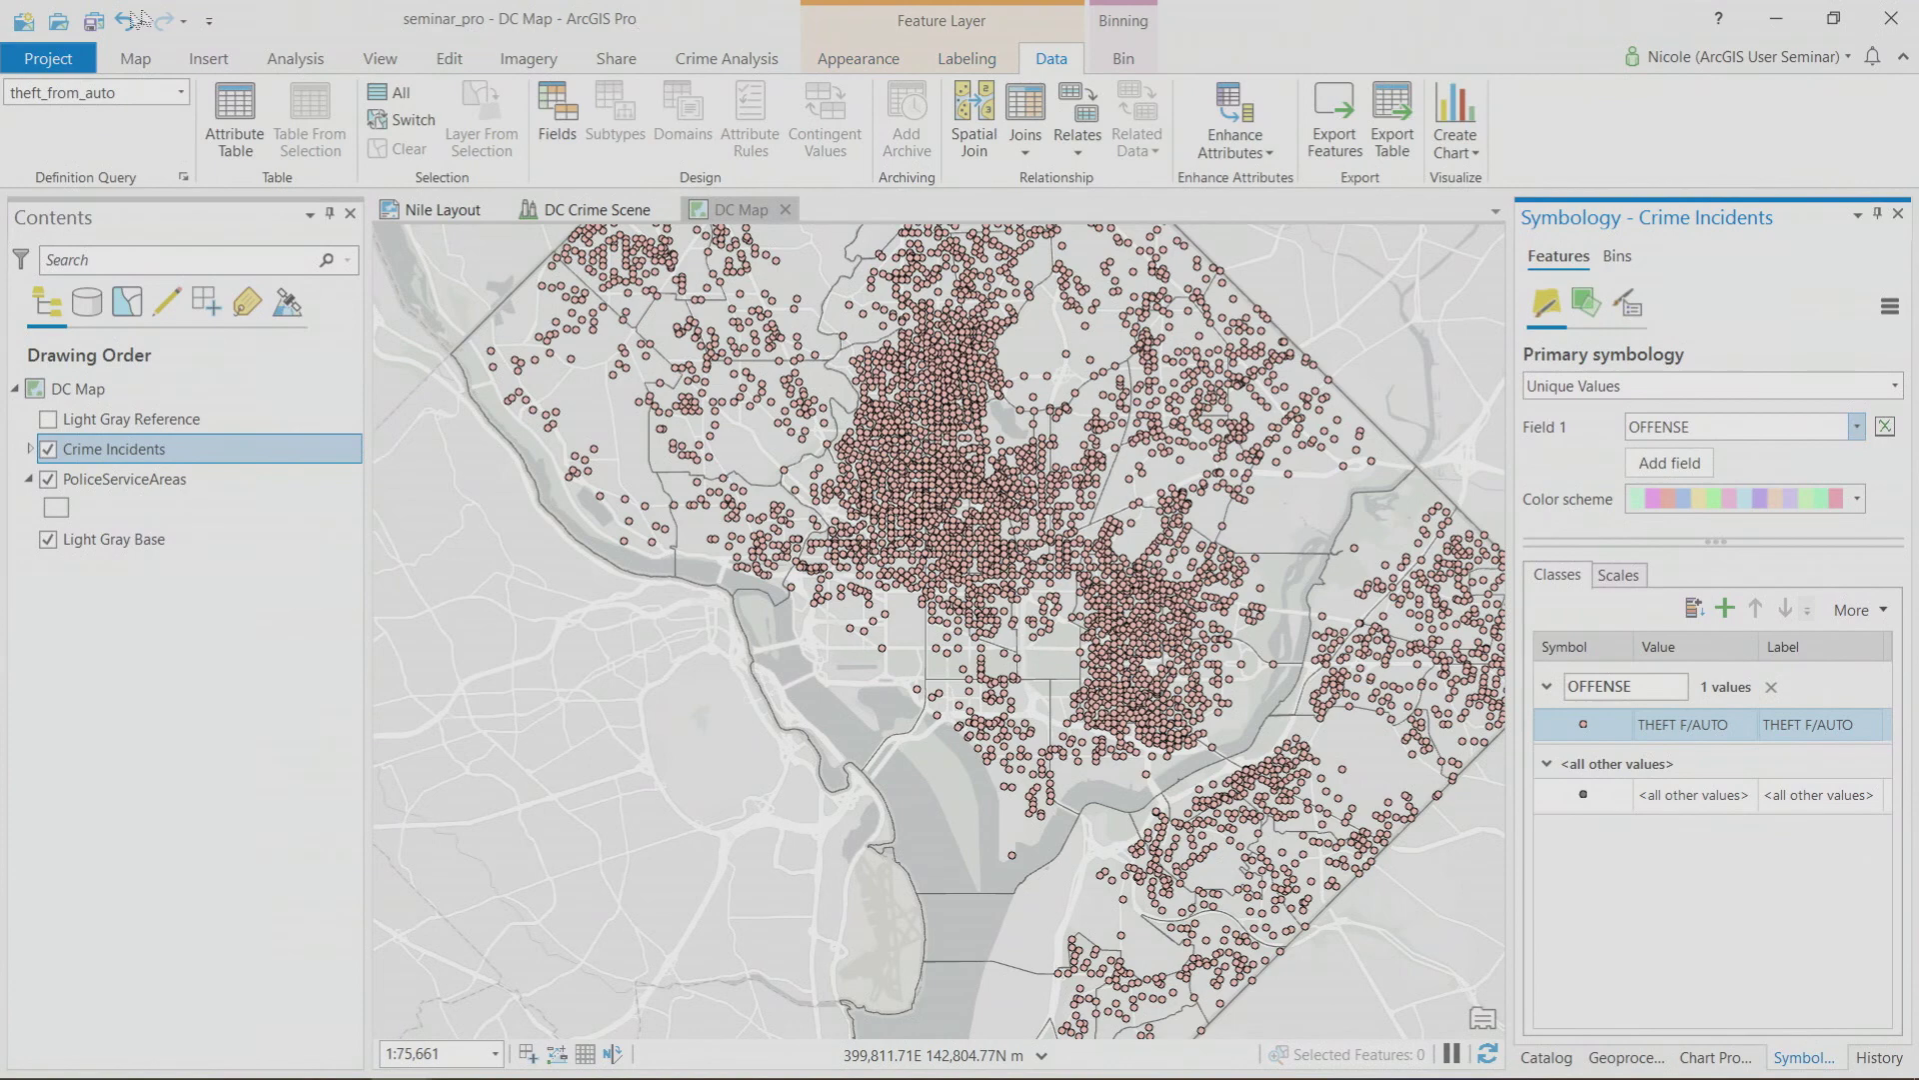
left_click(133, 100)
left_click(100, 120)
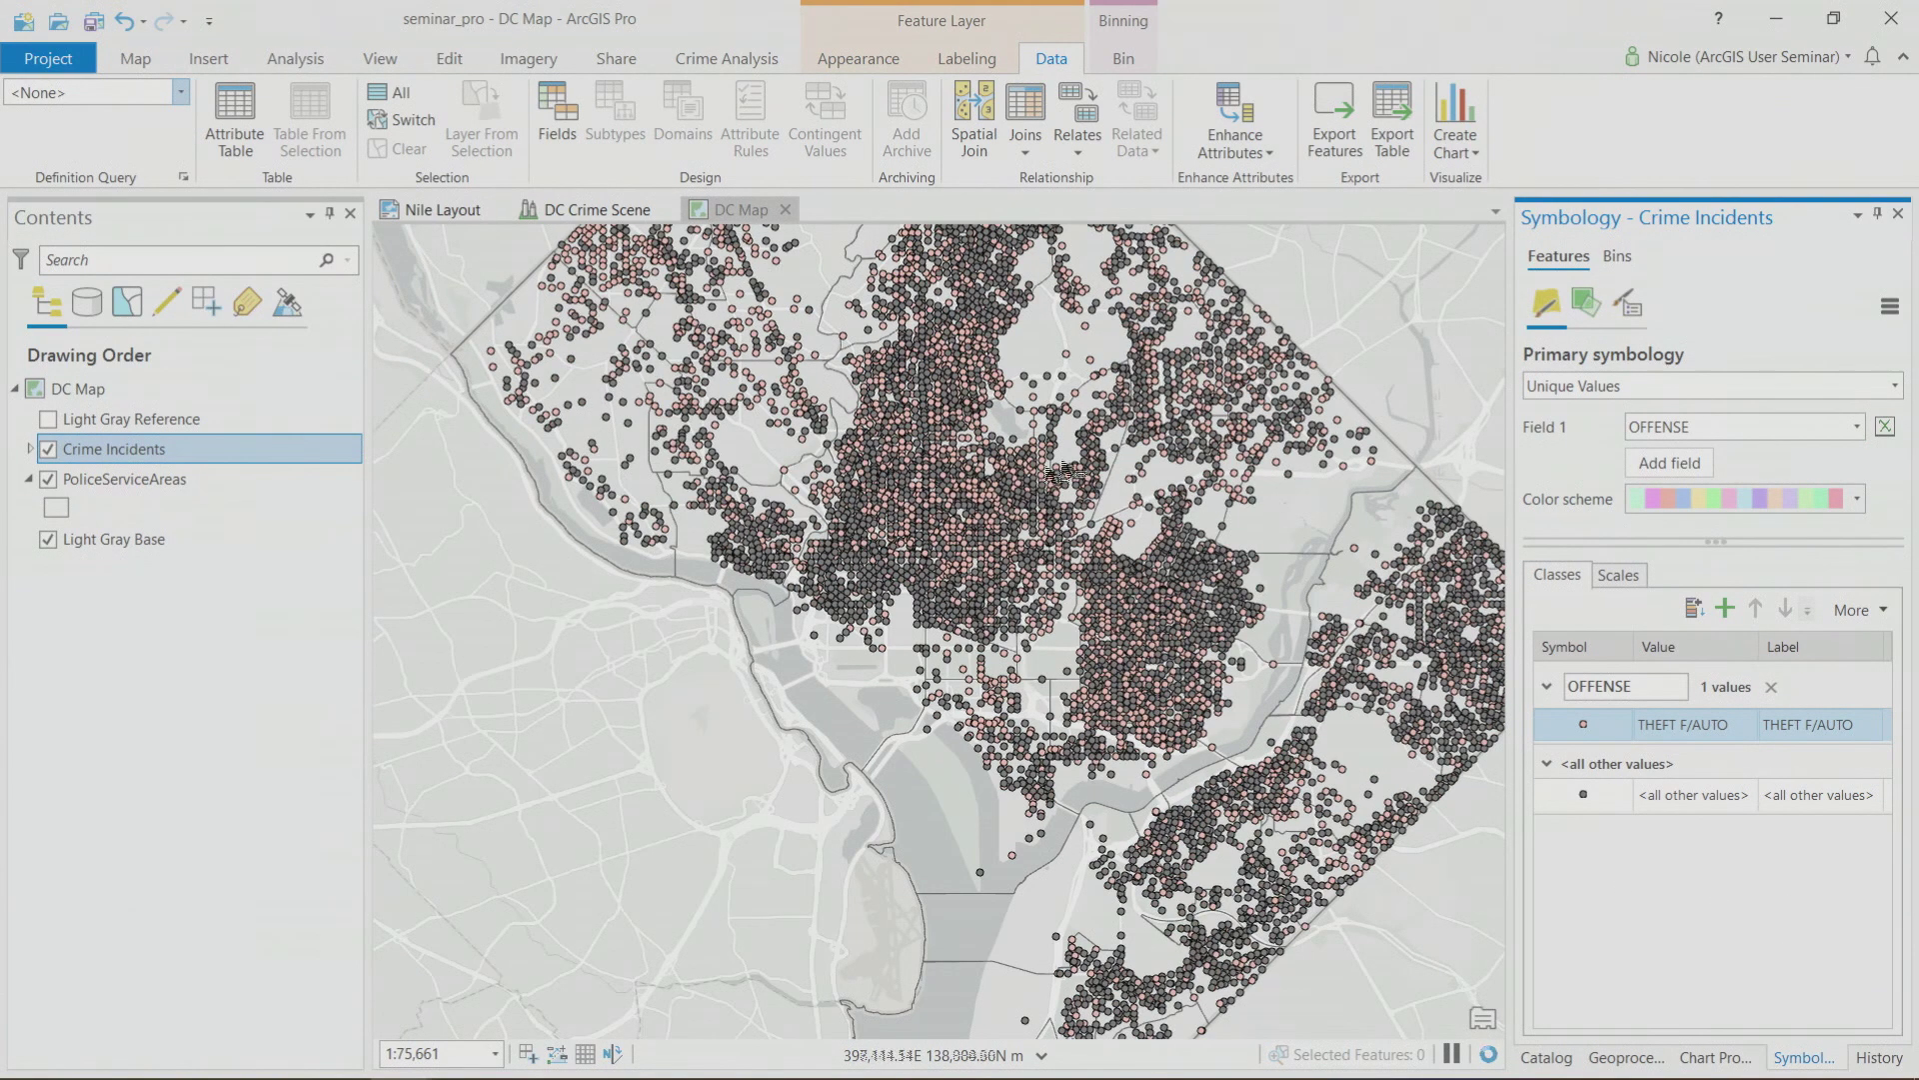
Reapply OFFENSE as the unique values field so that every offense type gets its own symbol class.
left_click(1713, 410)
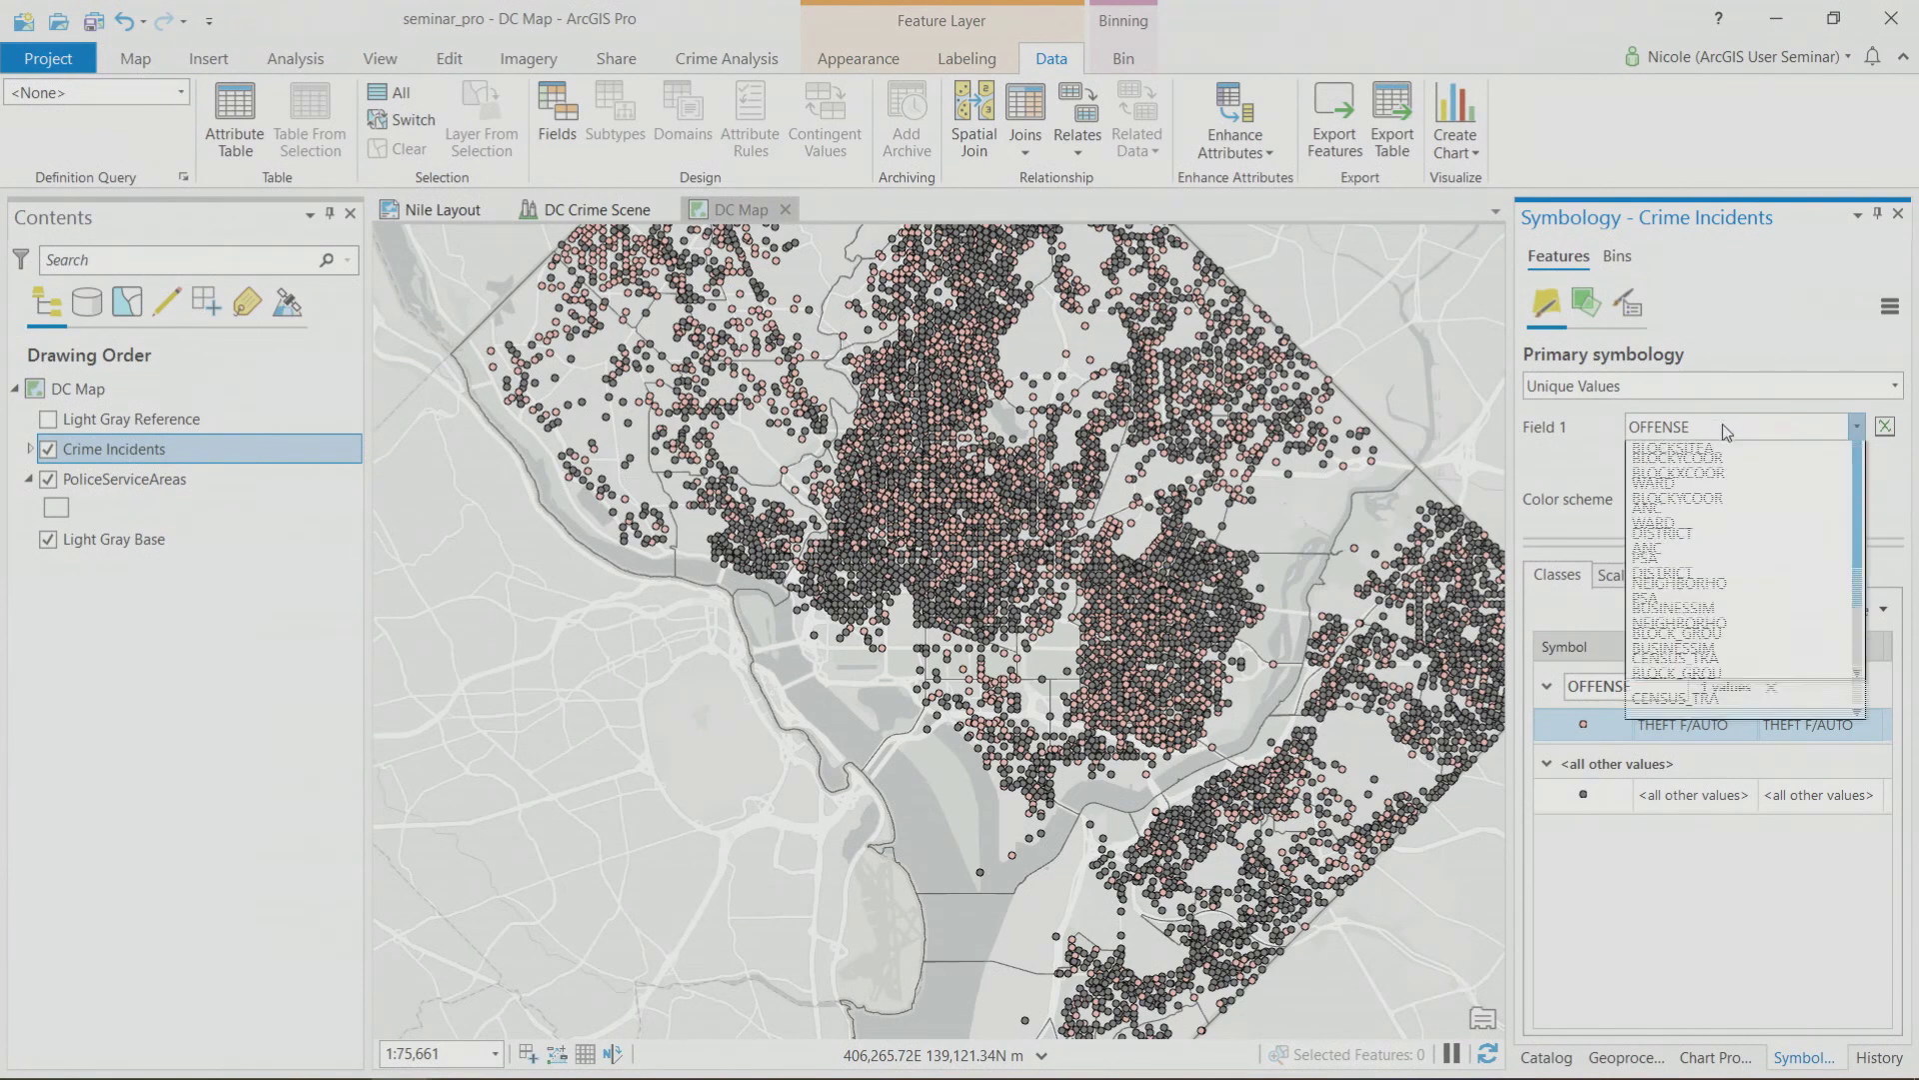
left_click(1711, 483)
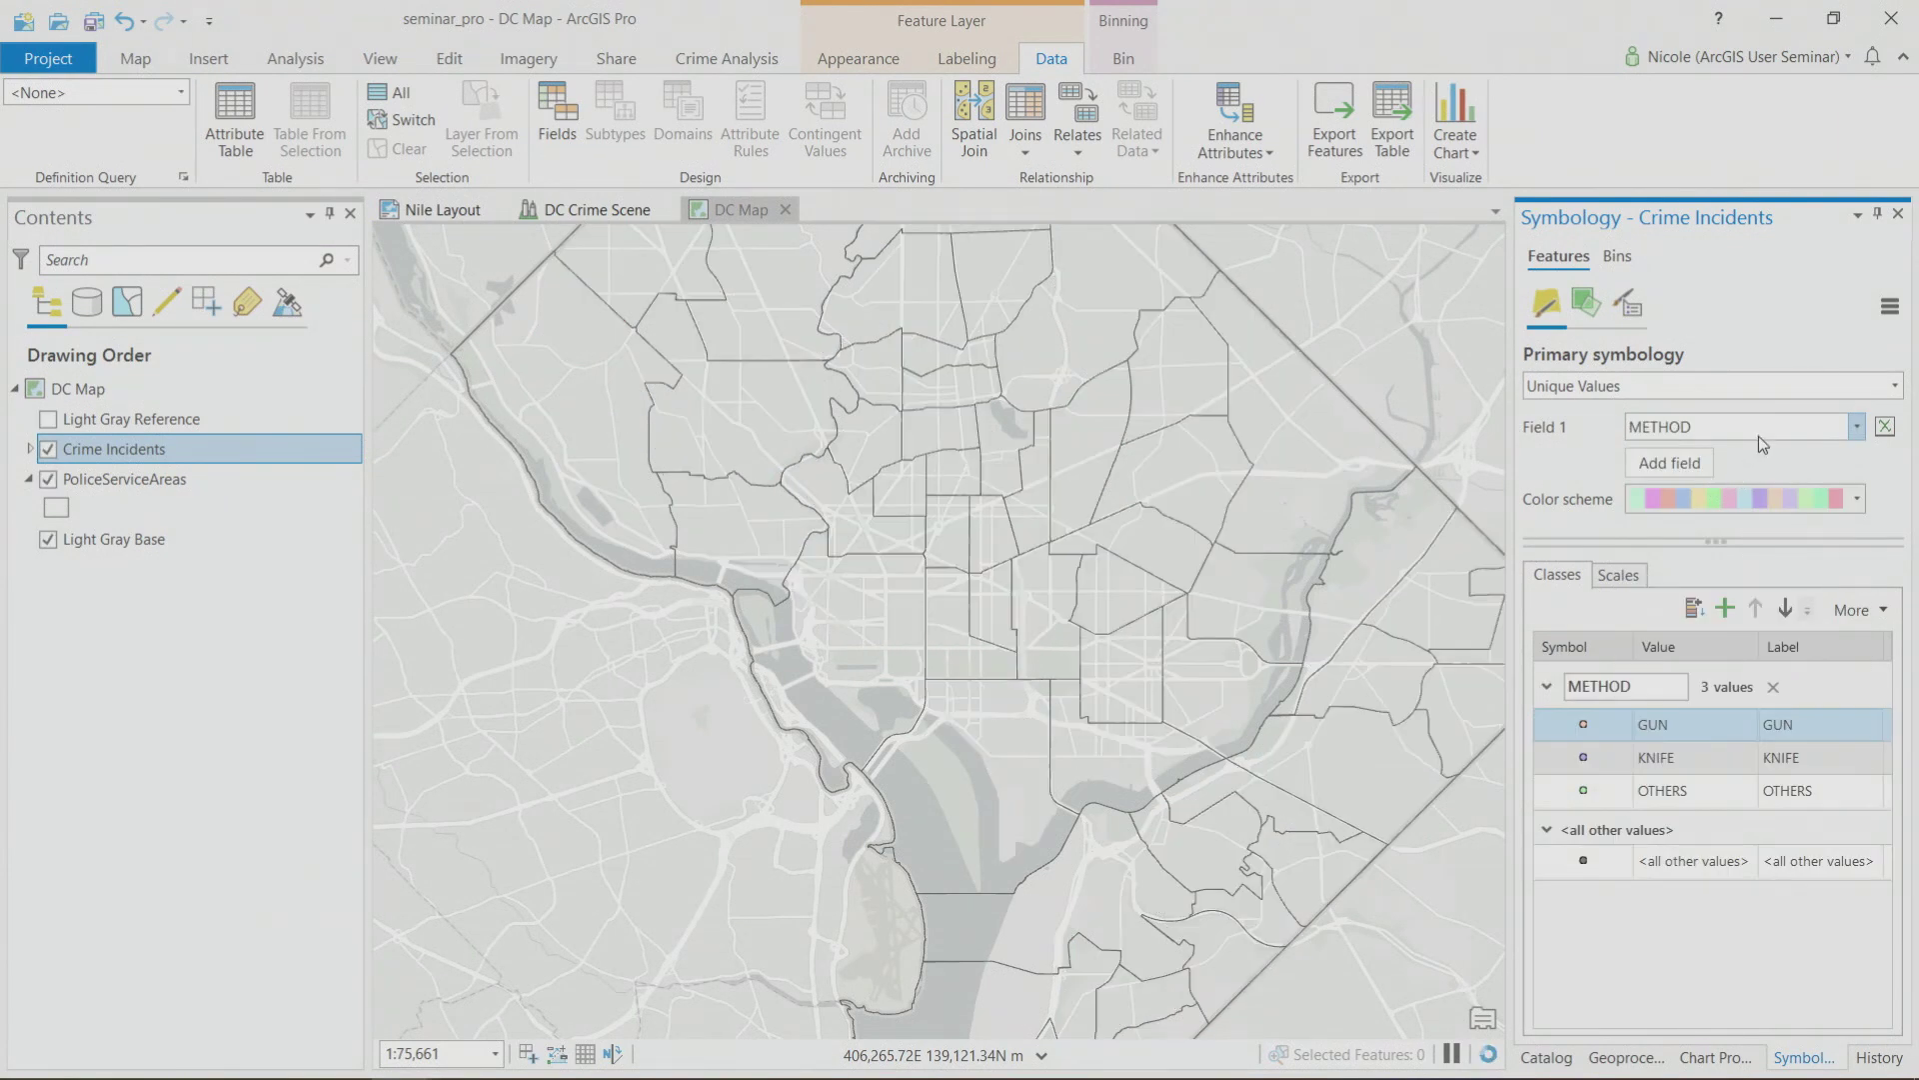
left_click(1760, 430)
scroll(1738, 483, "up", 3)
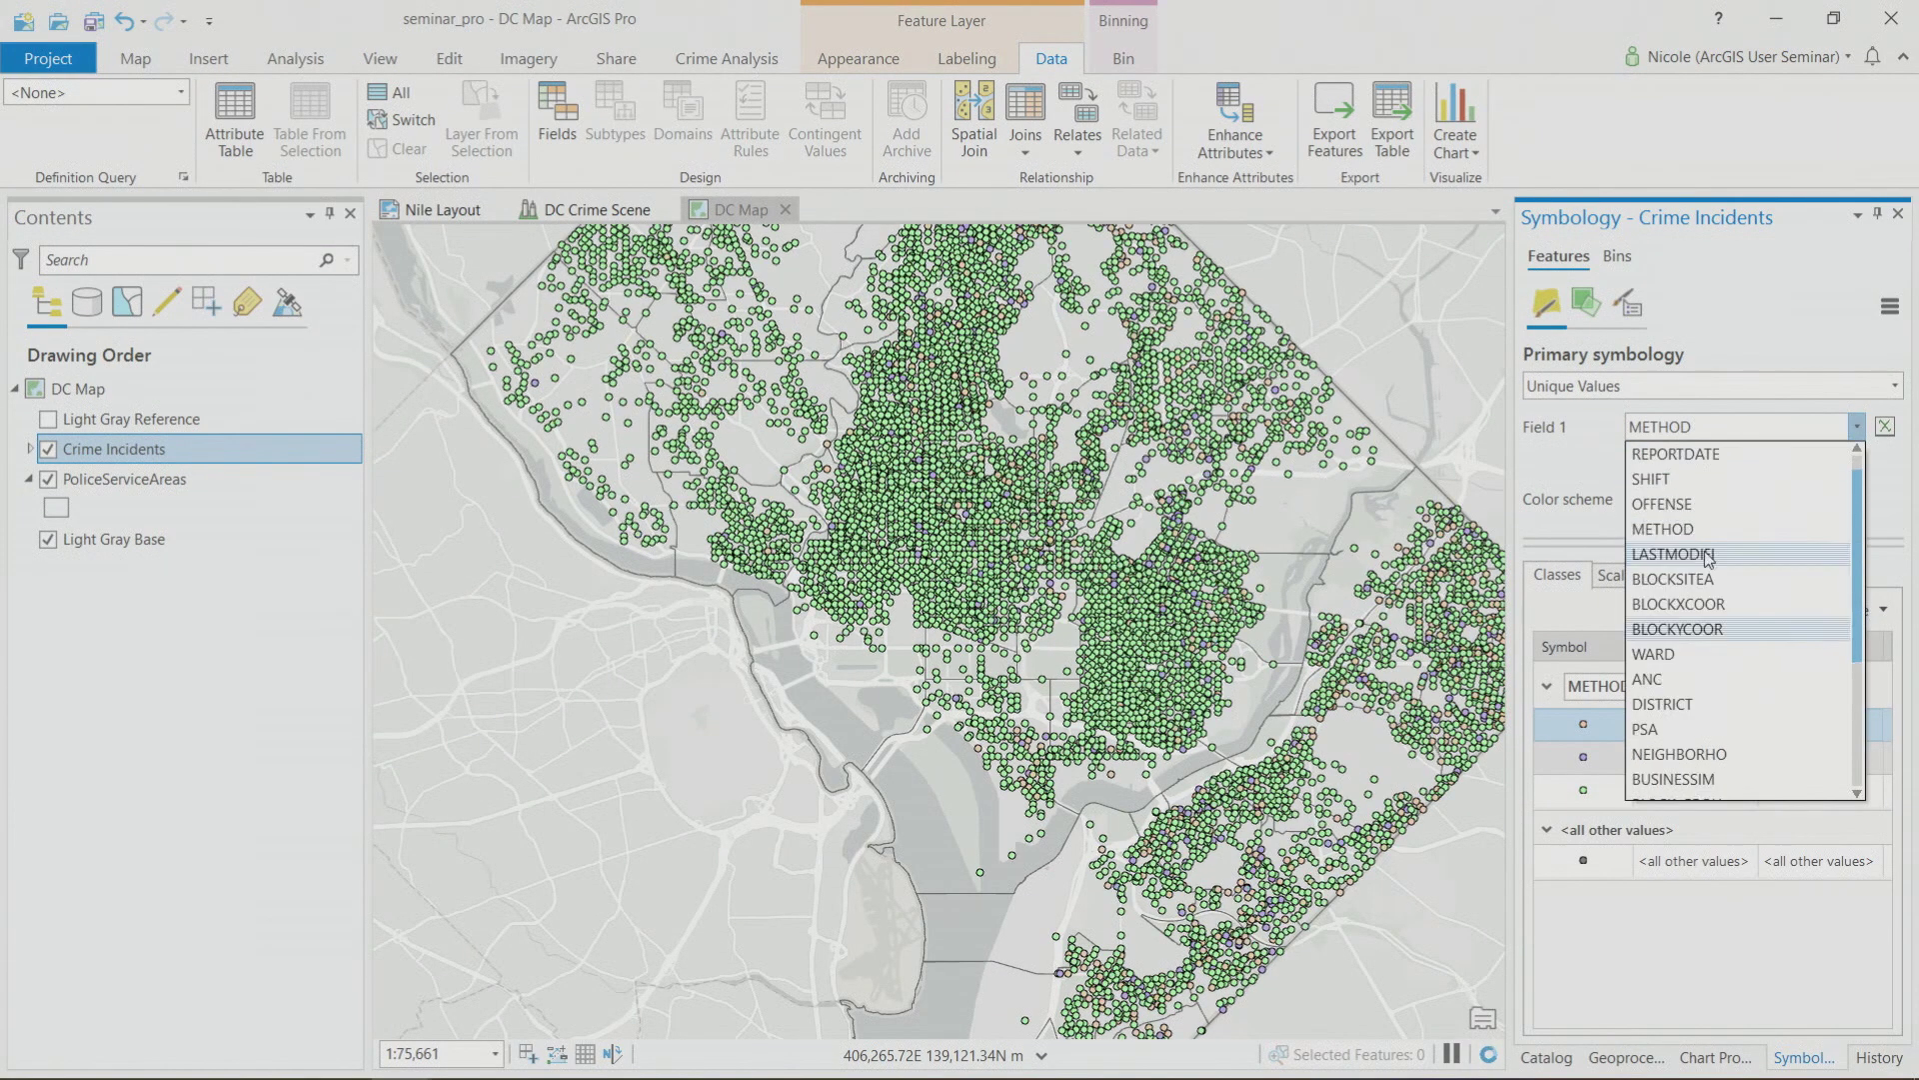
left_click(1699, 502)
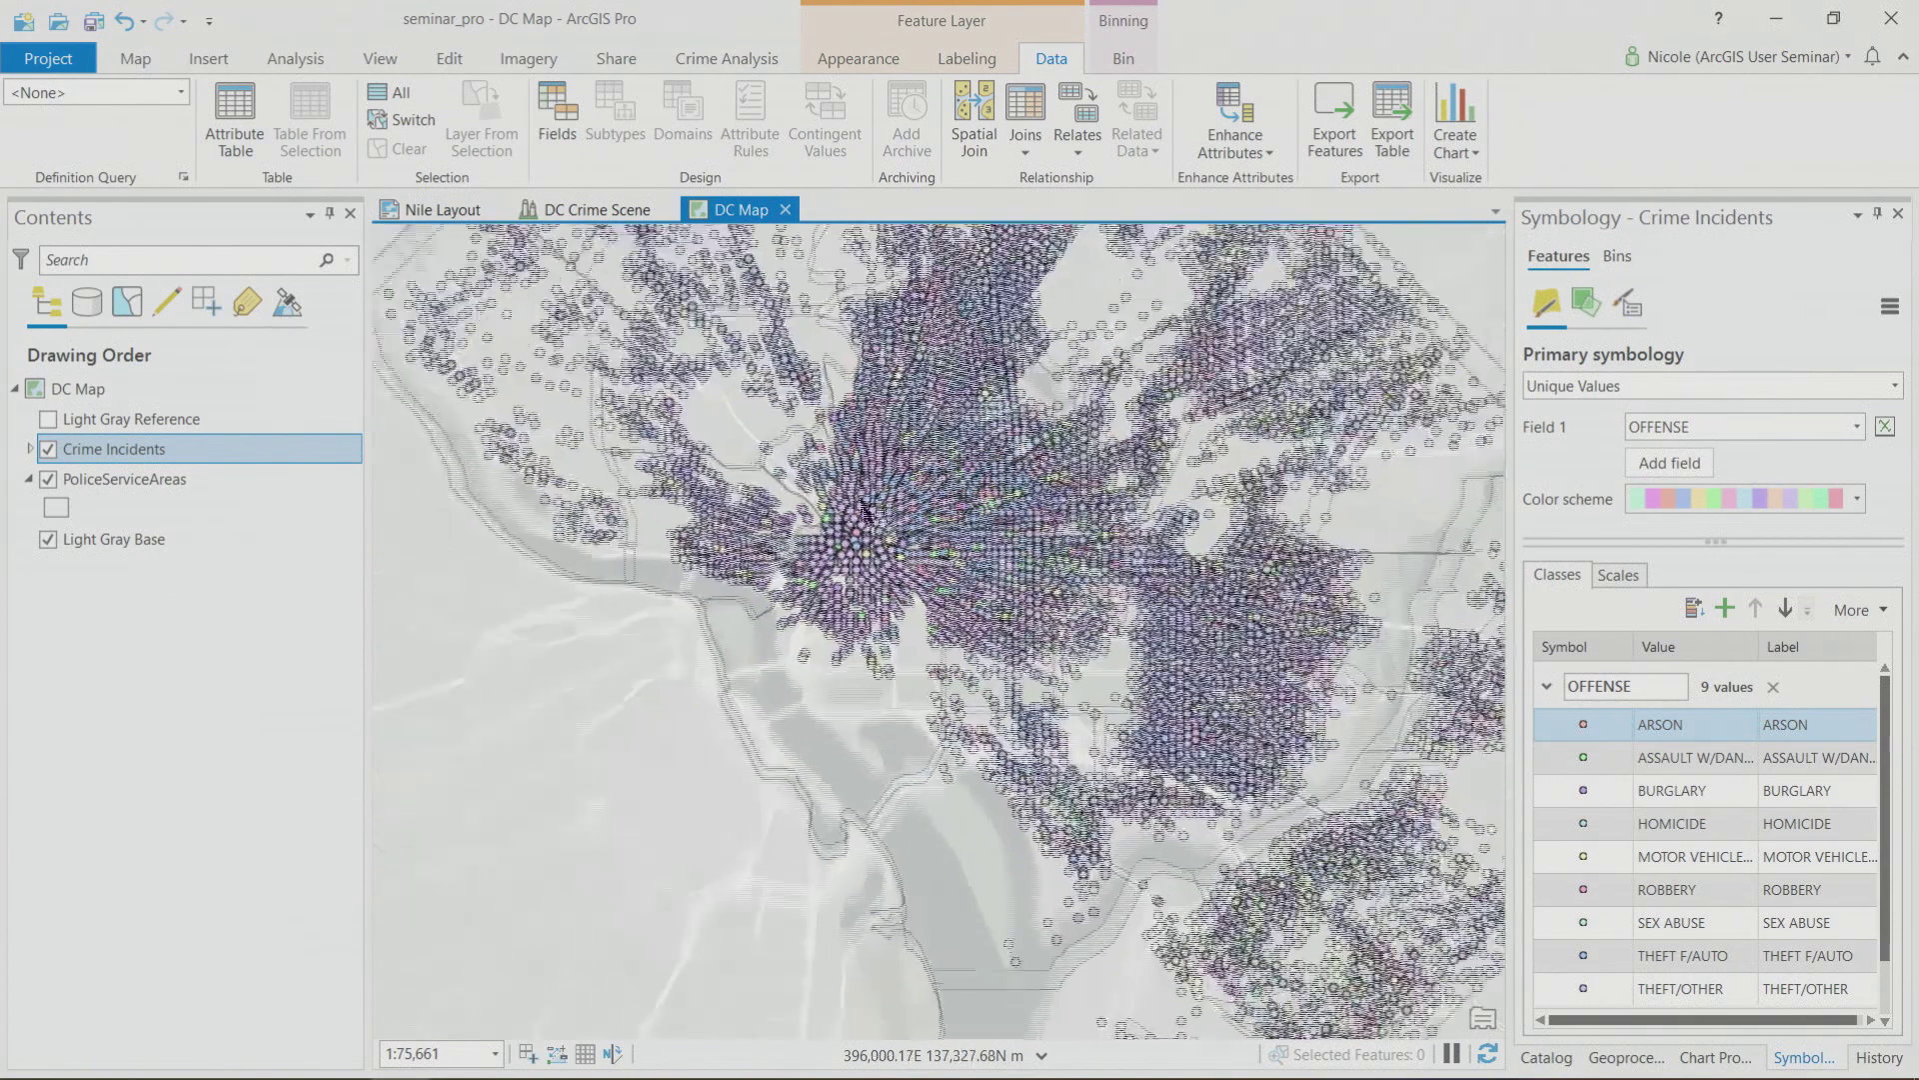
Match the Crime Incidents layer symbology to the Crime_Analysis_Seminar style, using the OFFENSE field for the match values.
scroll(854, 565, "up", 5)
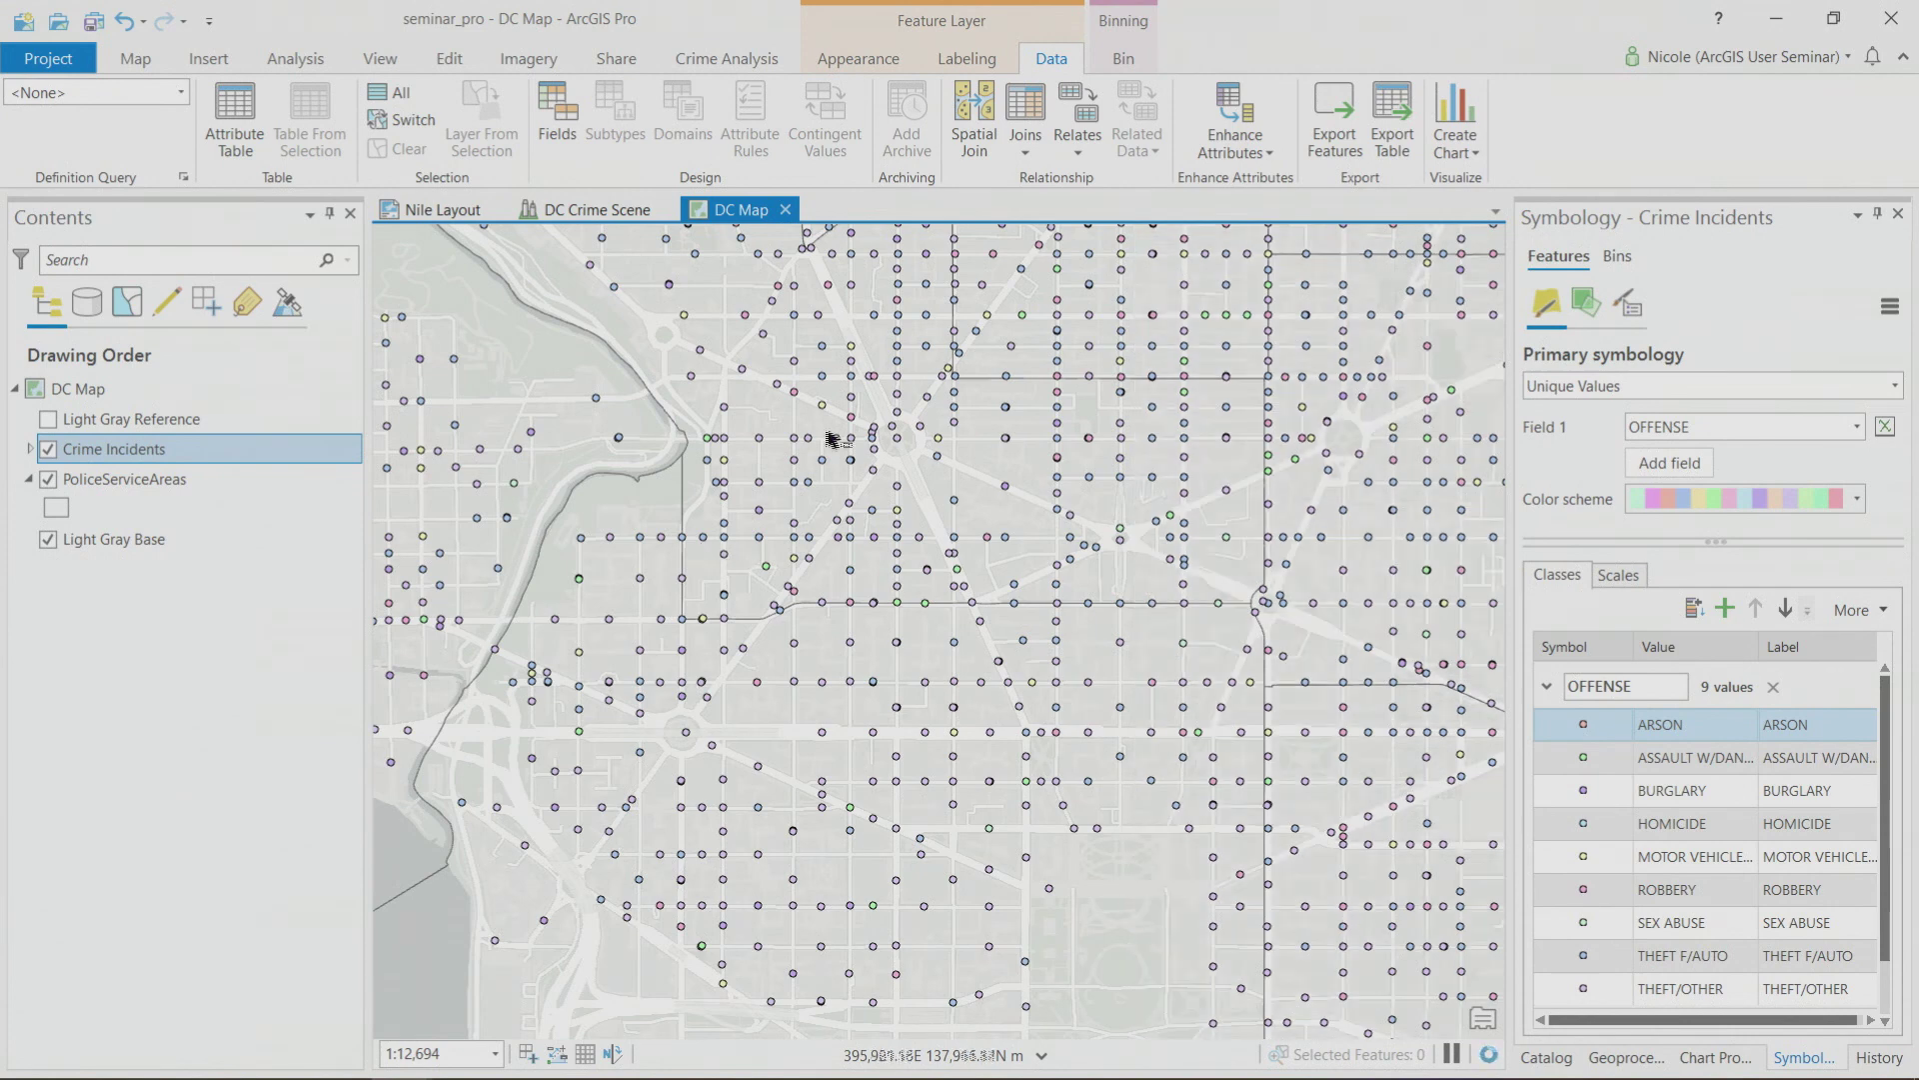
left_click(1888, 307)
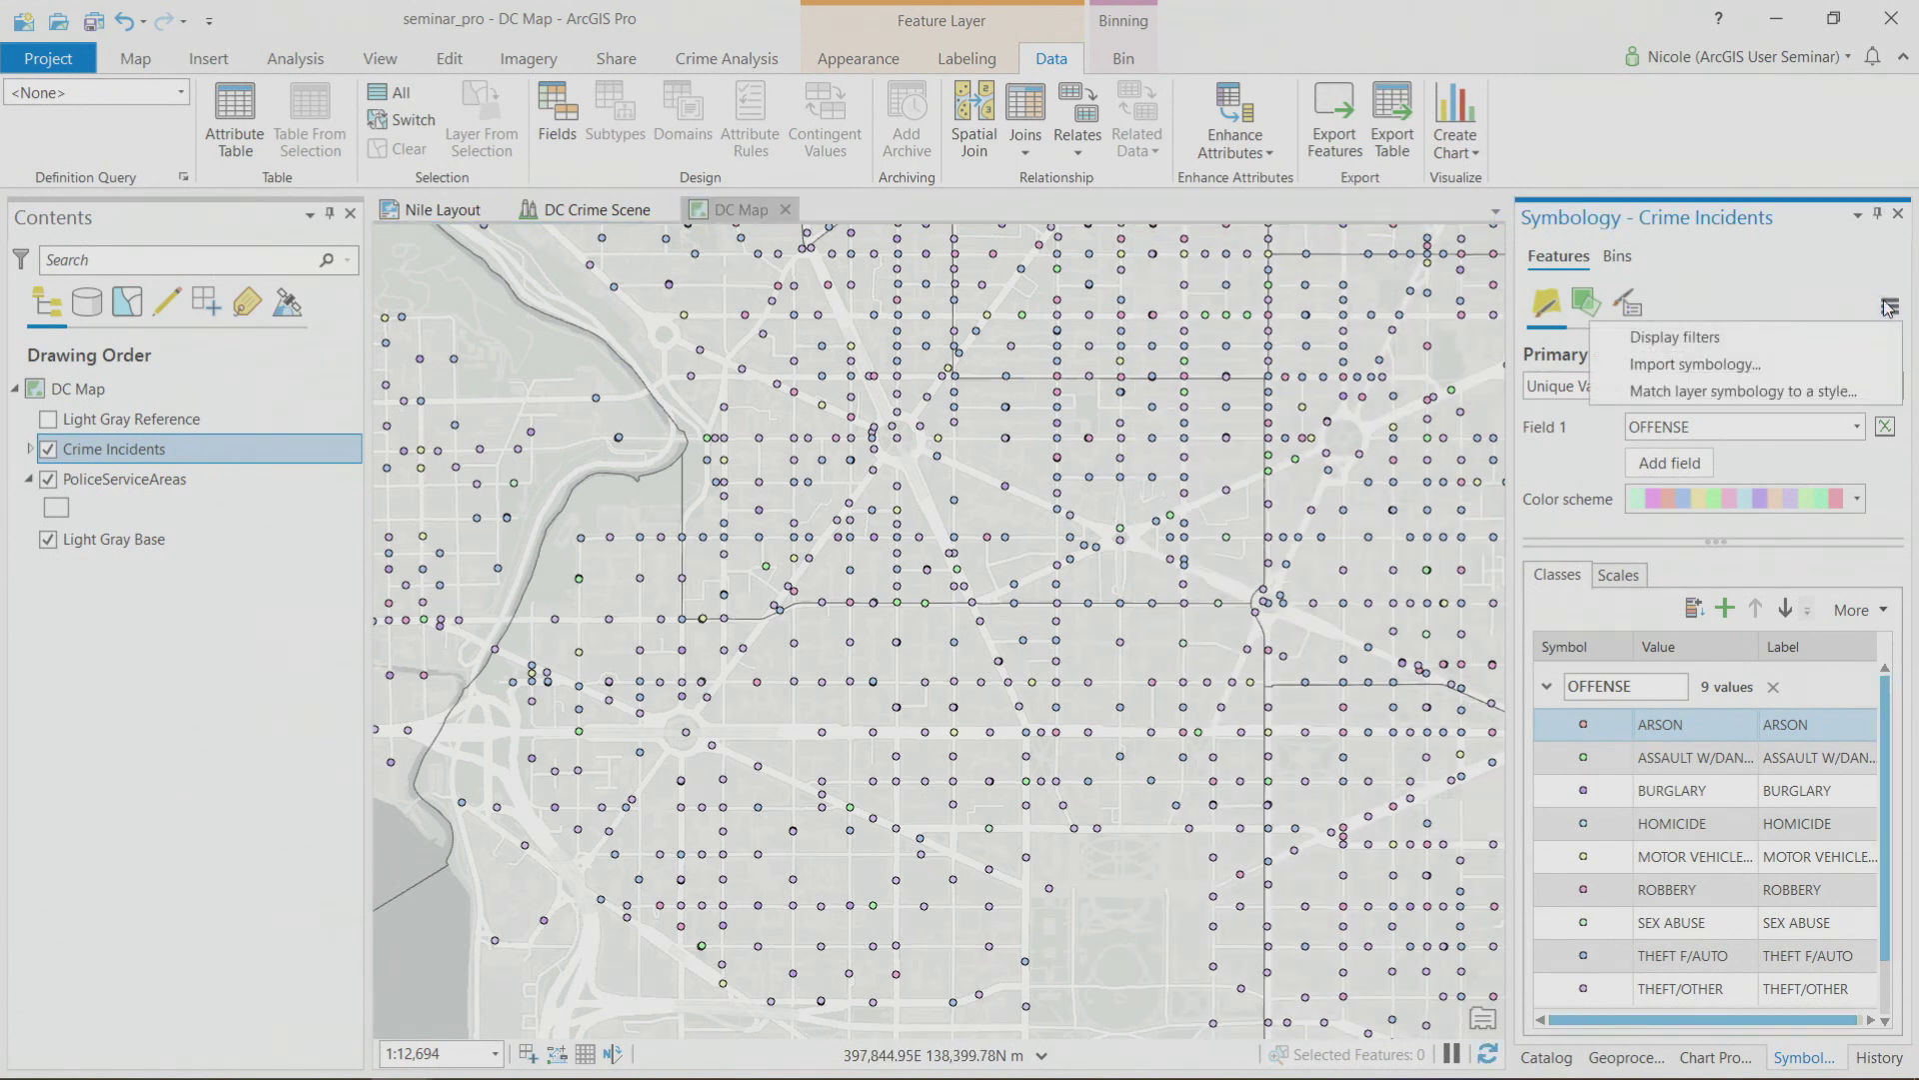
left_click(1764, 395)
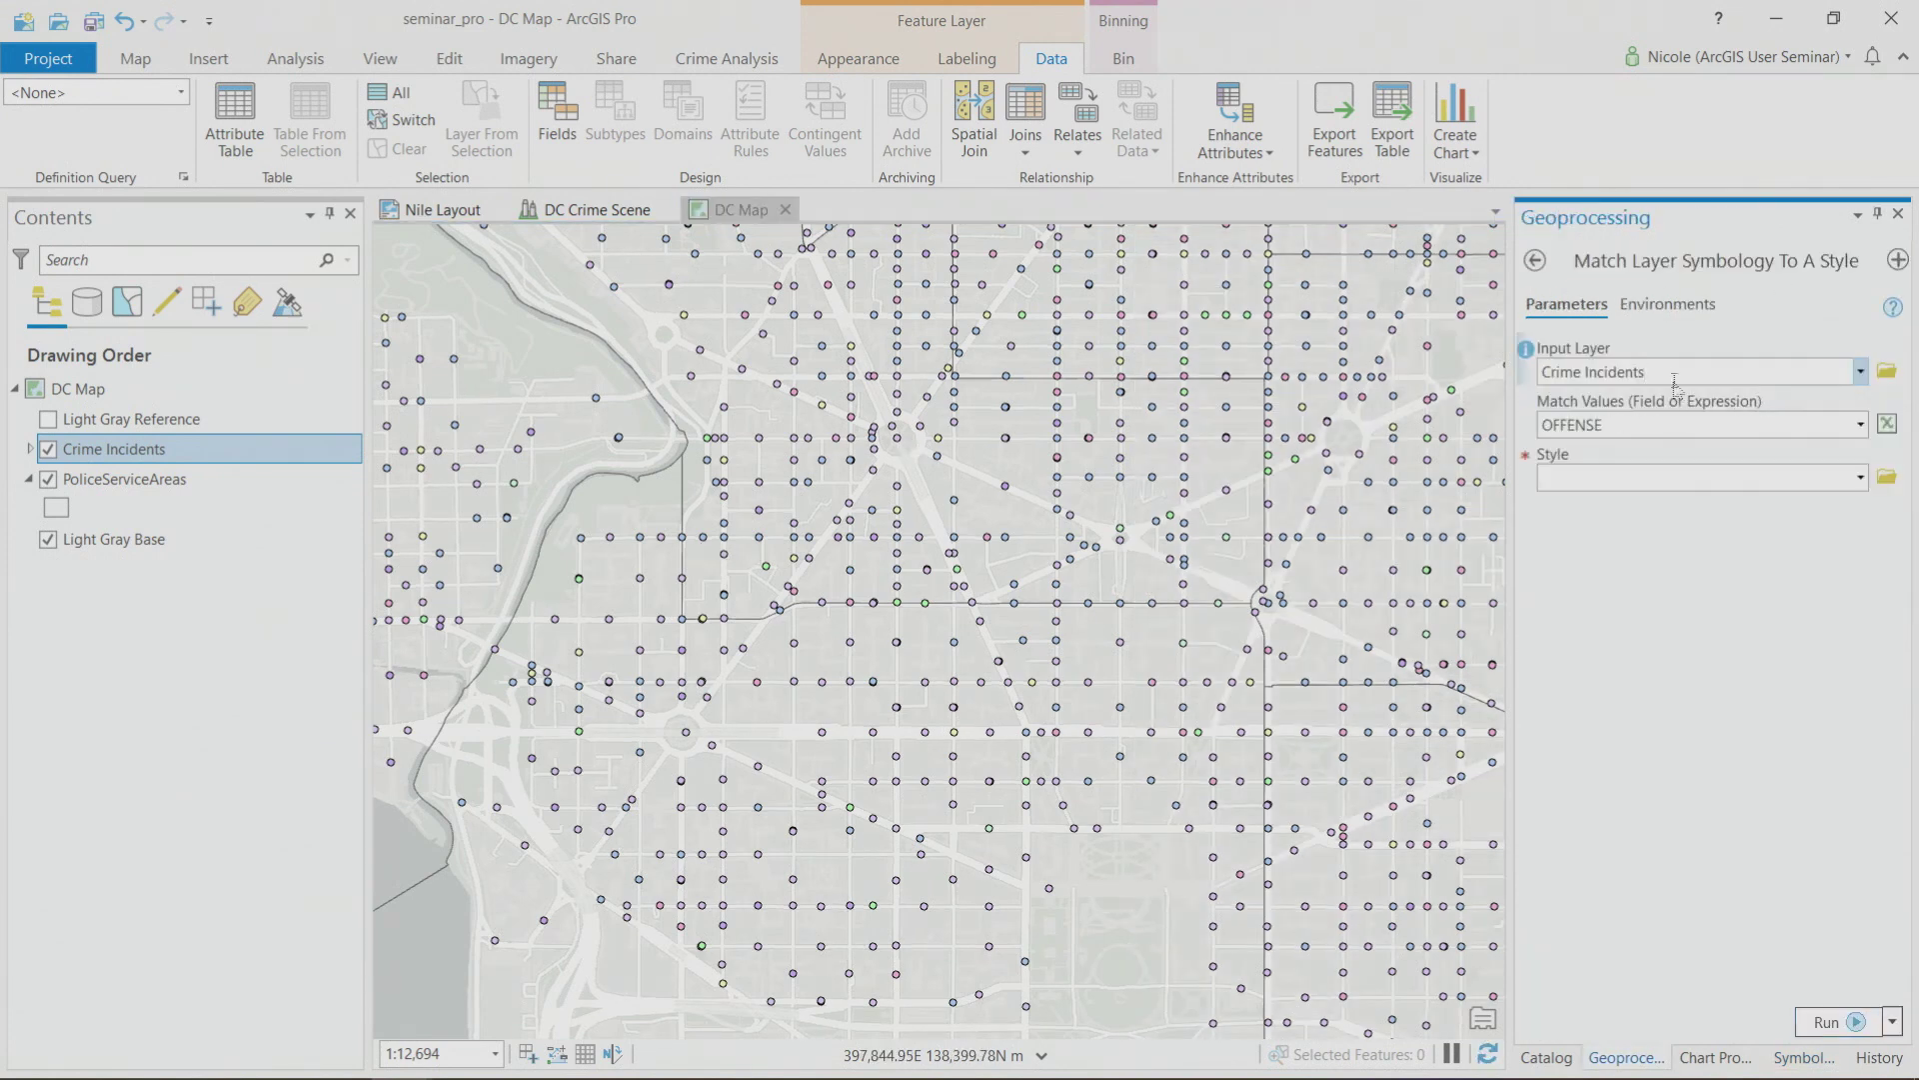
left_click(1760, 476)
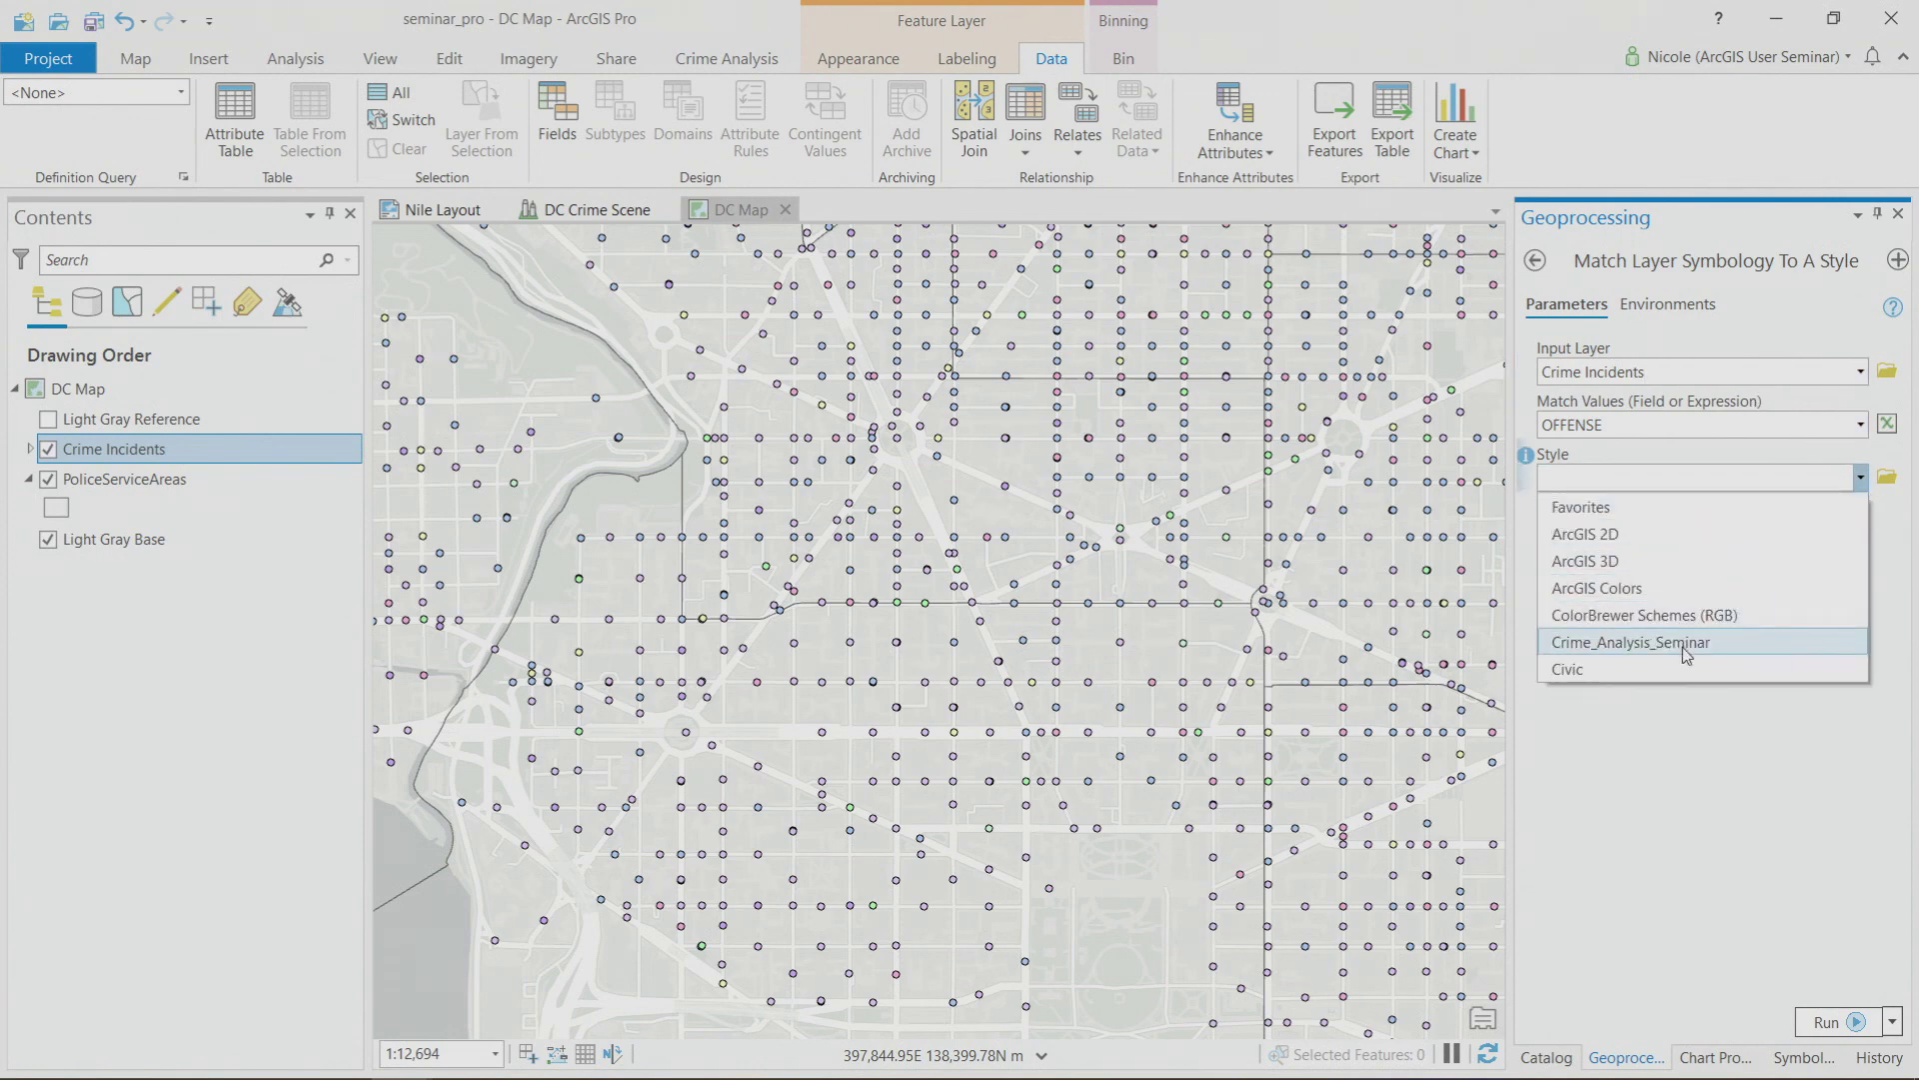
left_click(1690, 645)
left_click(1837, 1021)
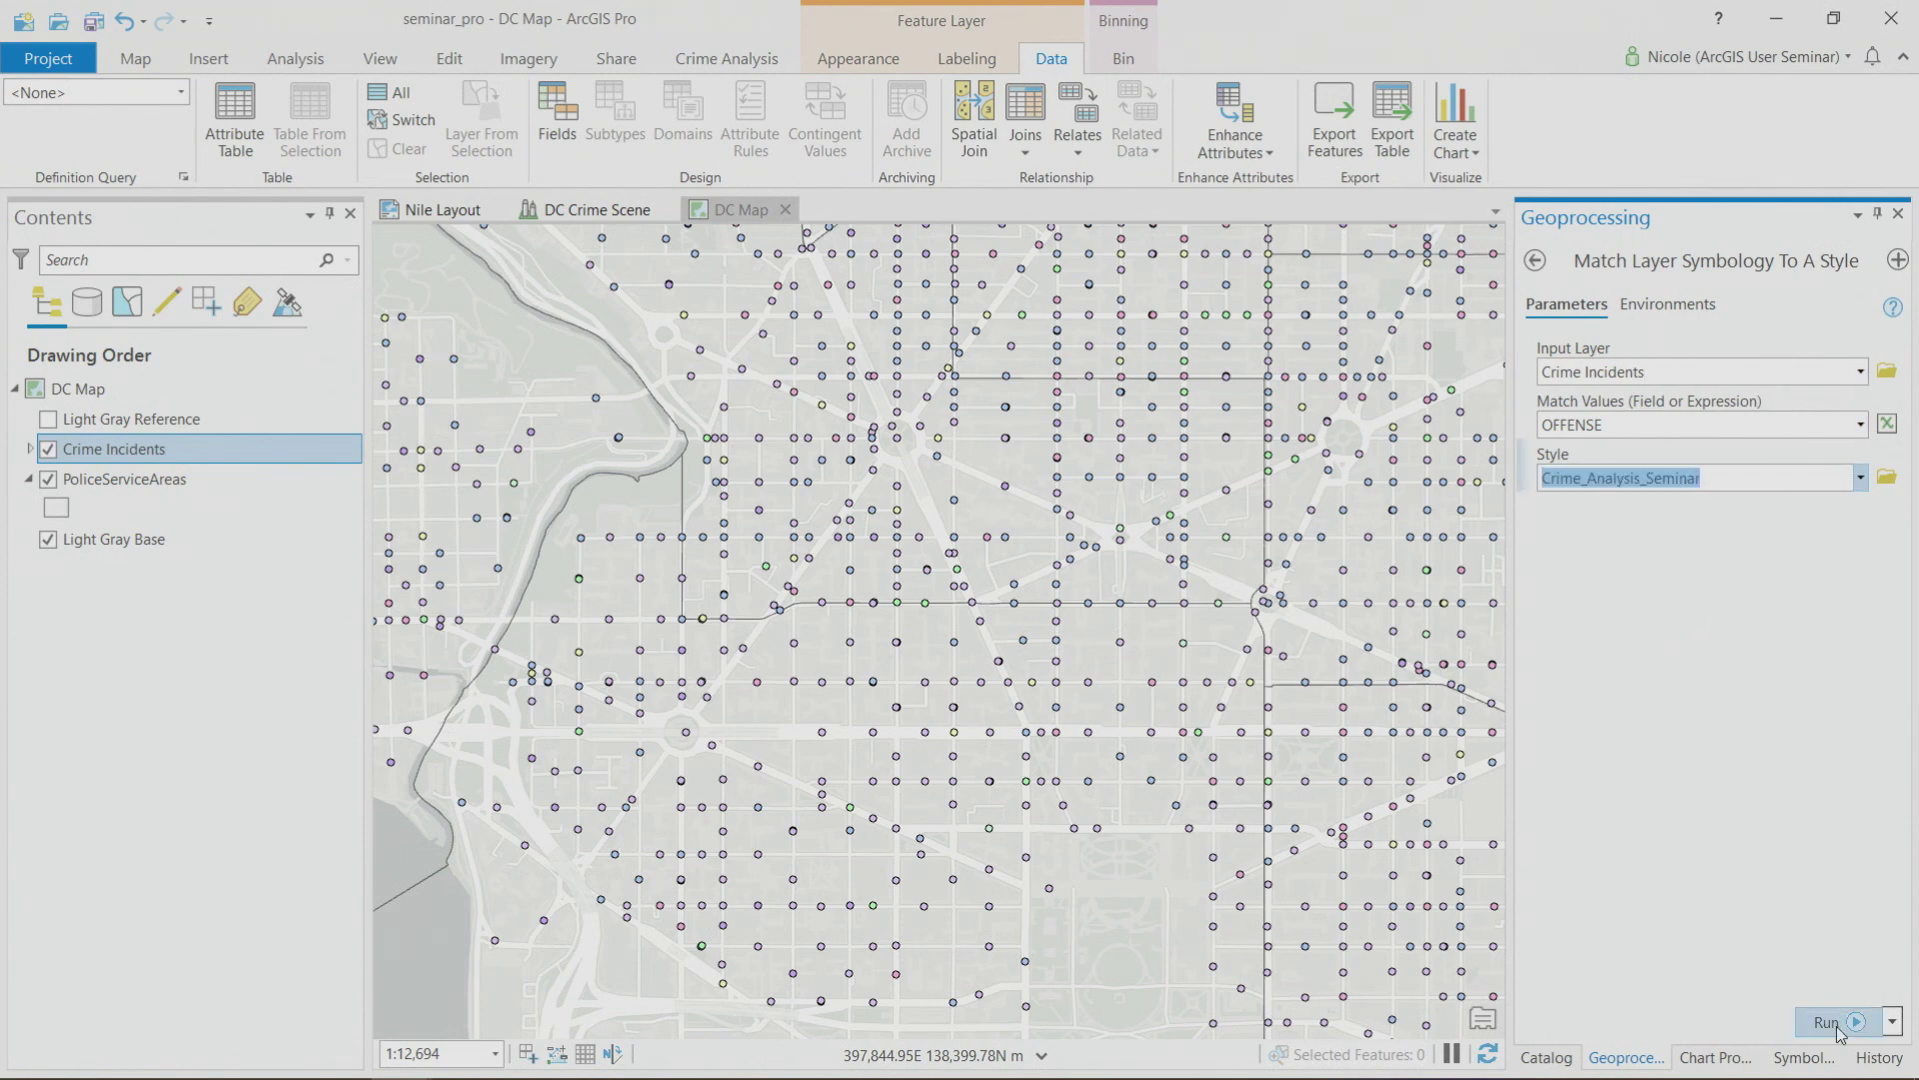
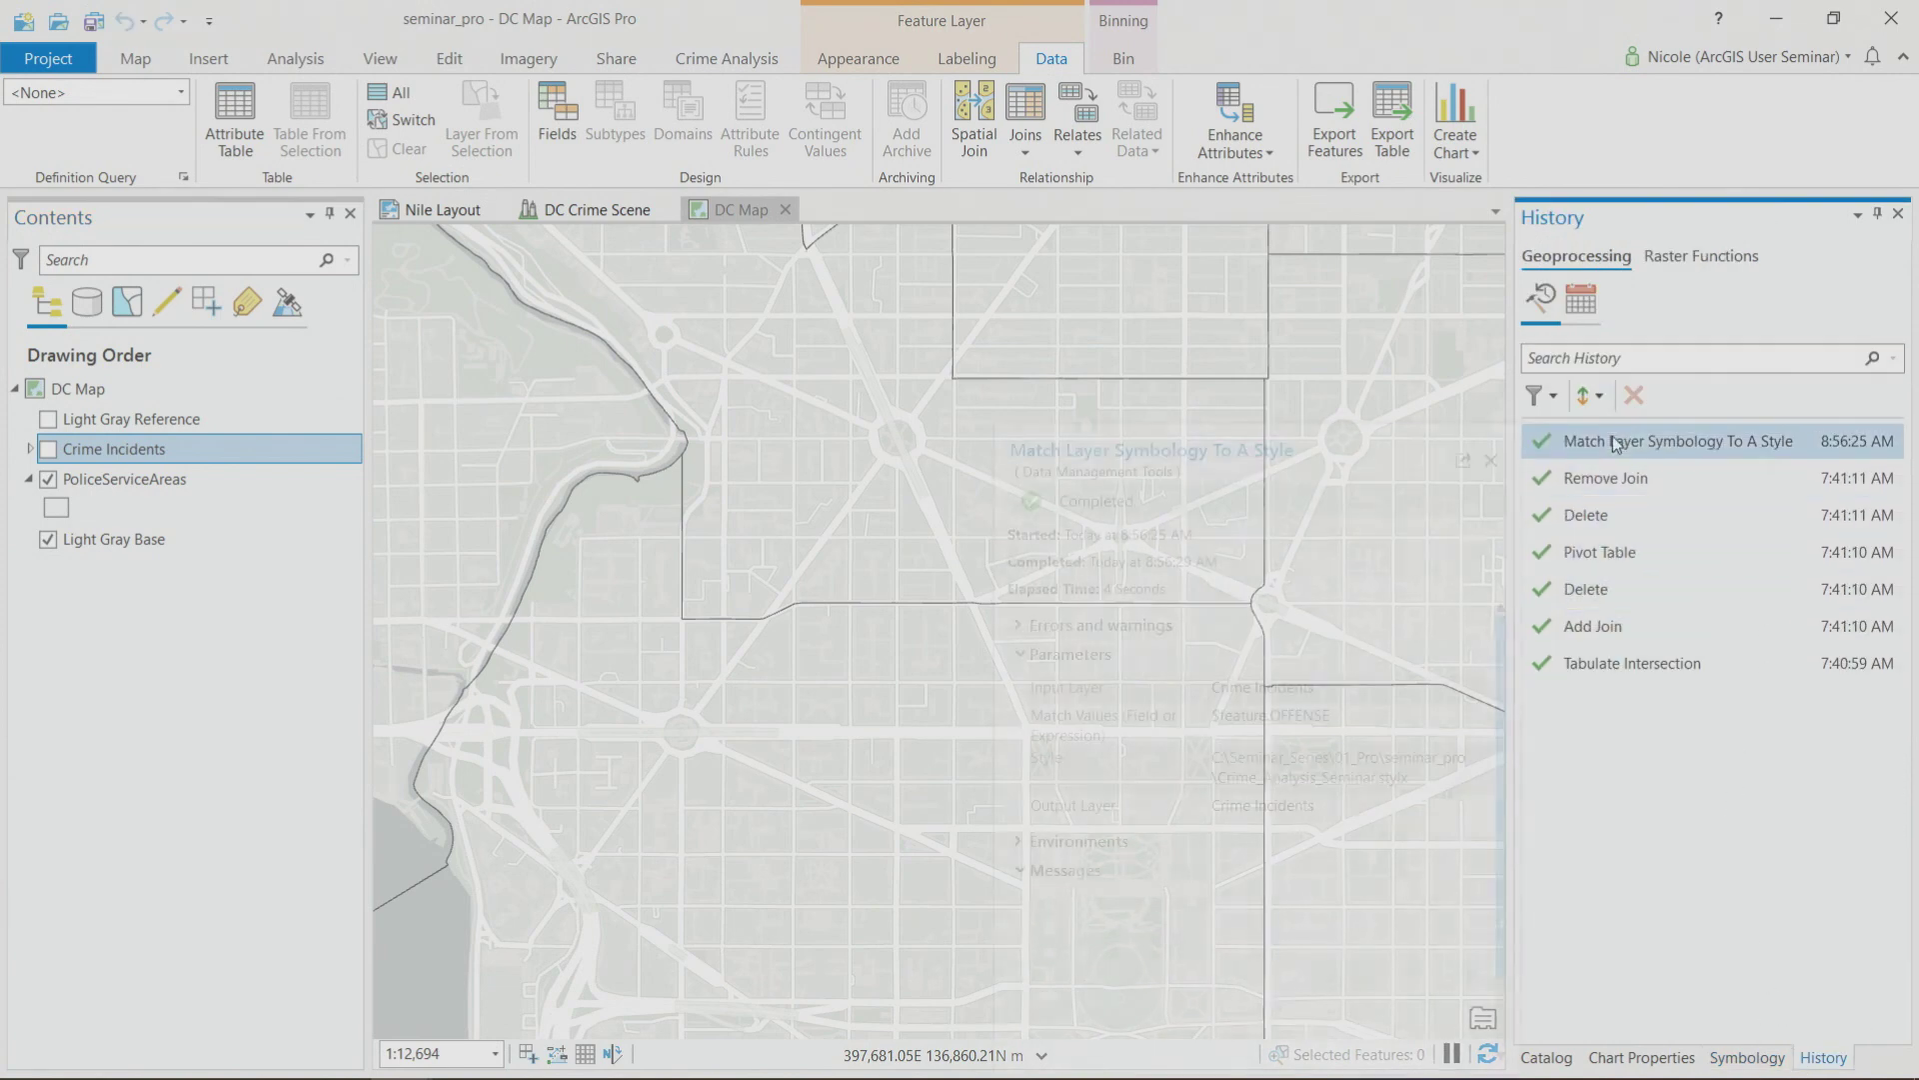
Add all geoprocessing history entries, from Match Layer Symbology To A Style through Tabulate Intersection, to a new model.
mouse_move(1620, 450)
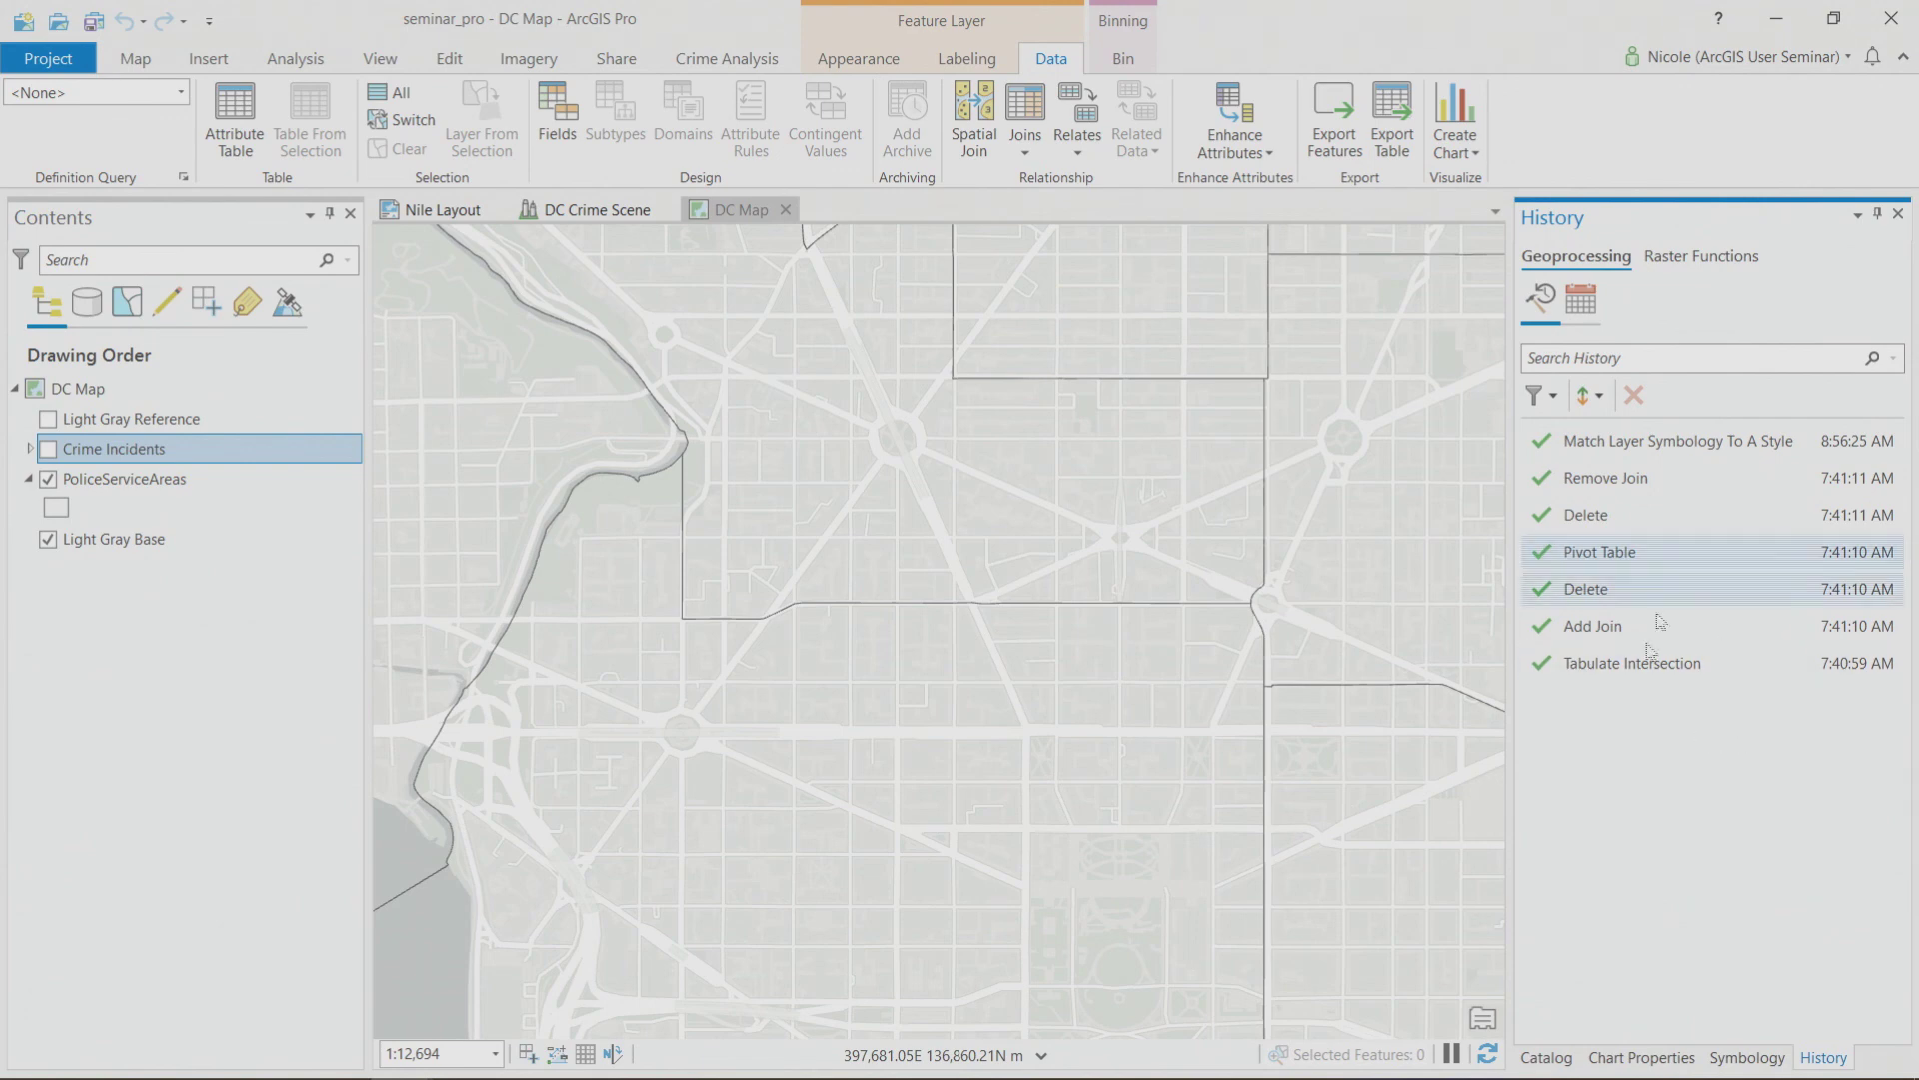
mouse_move(1626, 519)
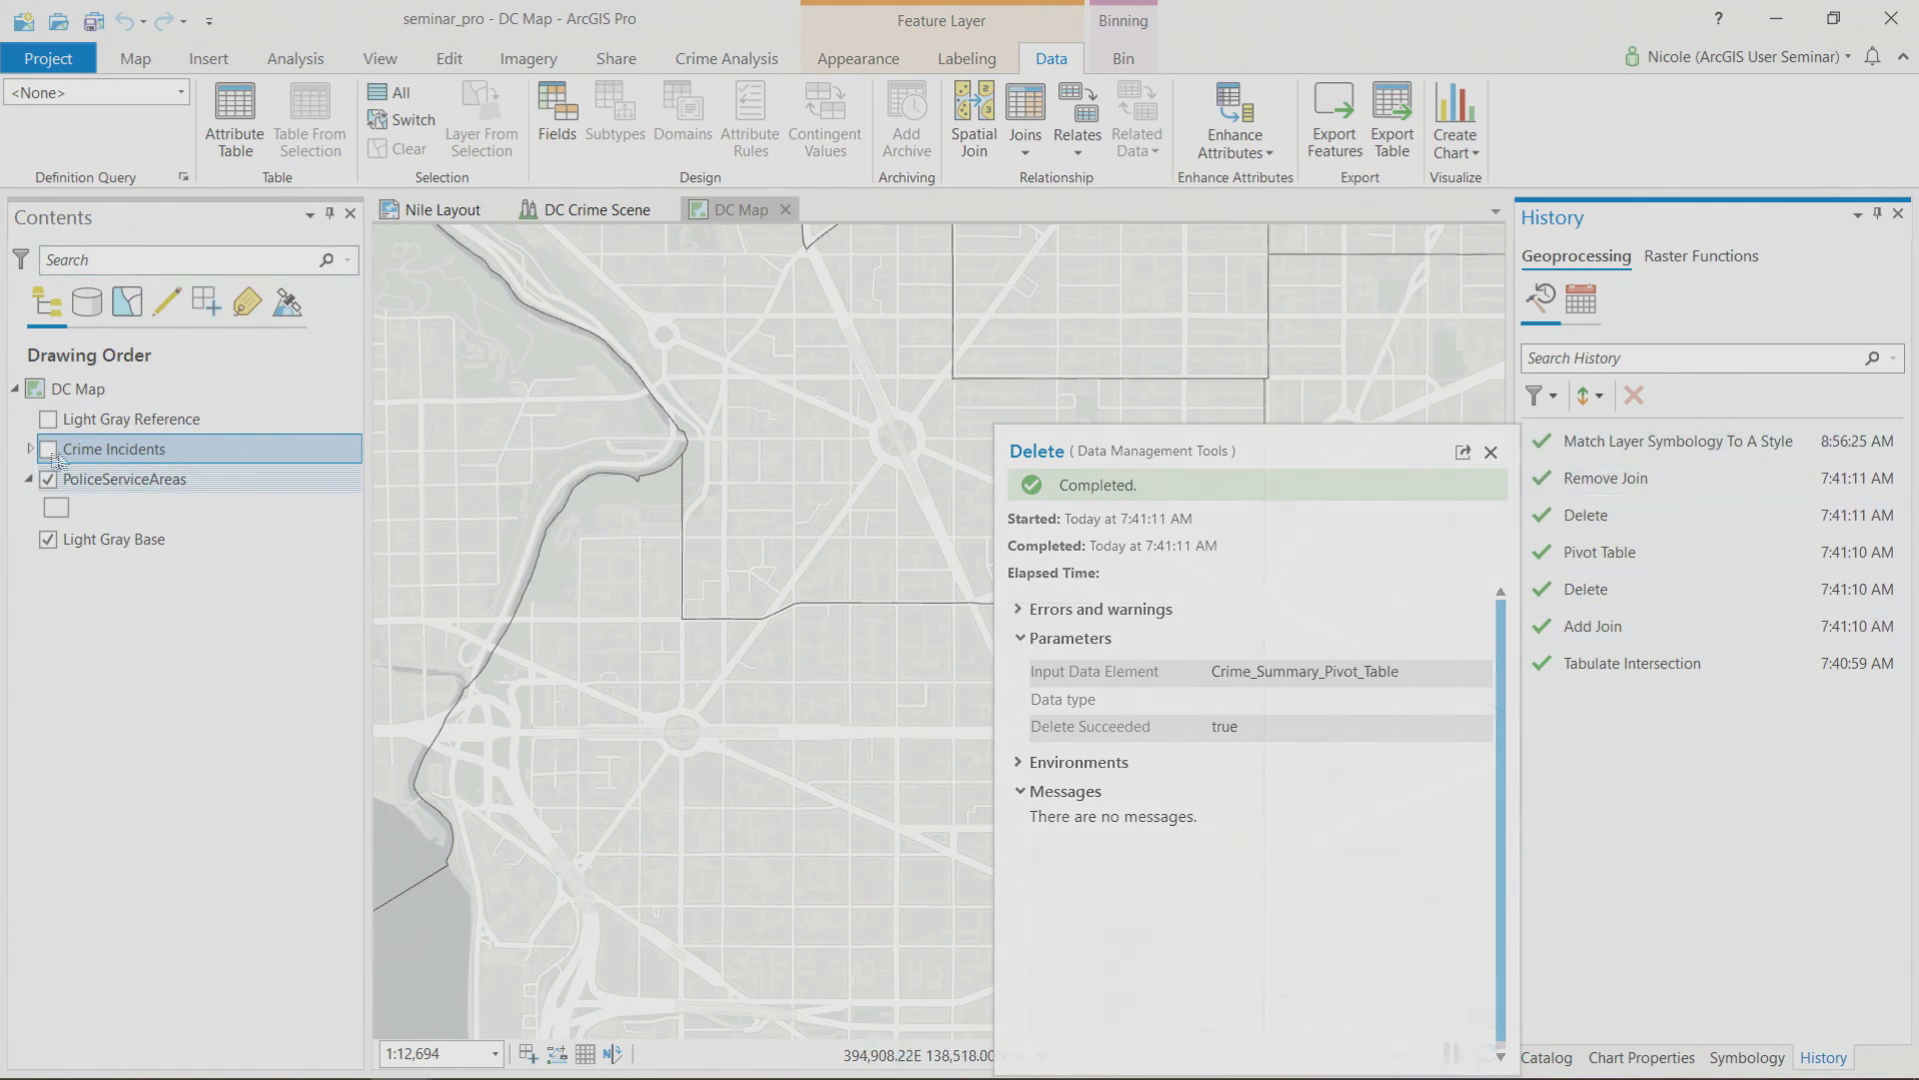
scroll(1202, 465, "down", 1)
scroll(1194, 458, "down", 2)
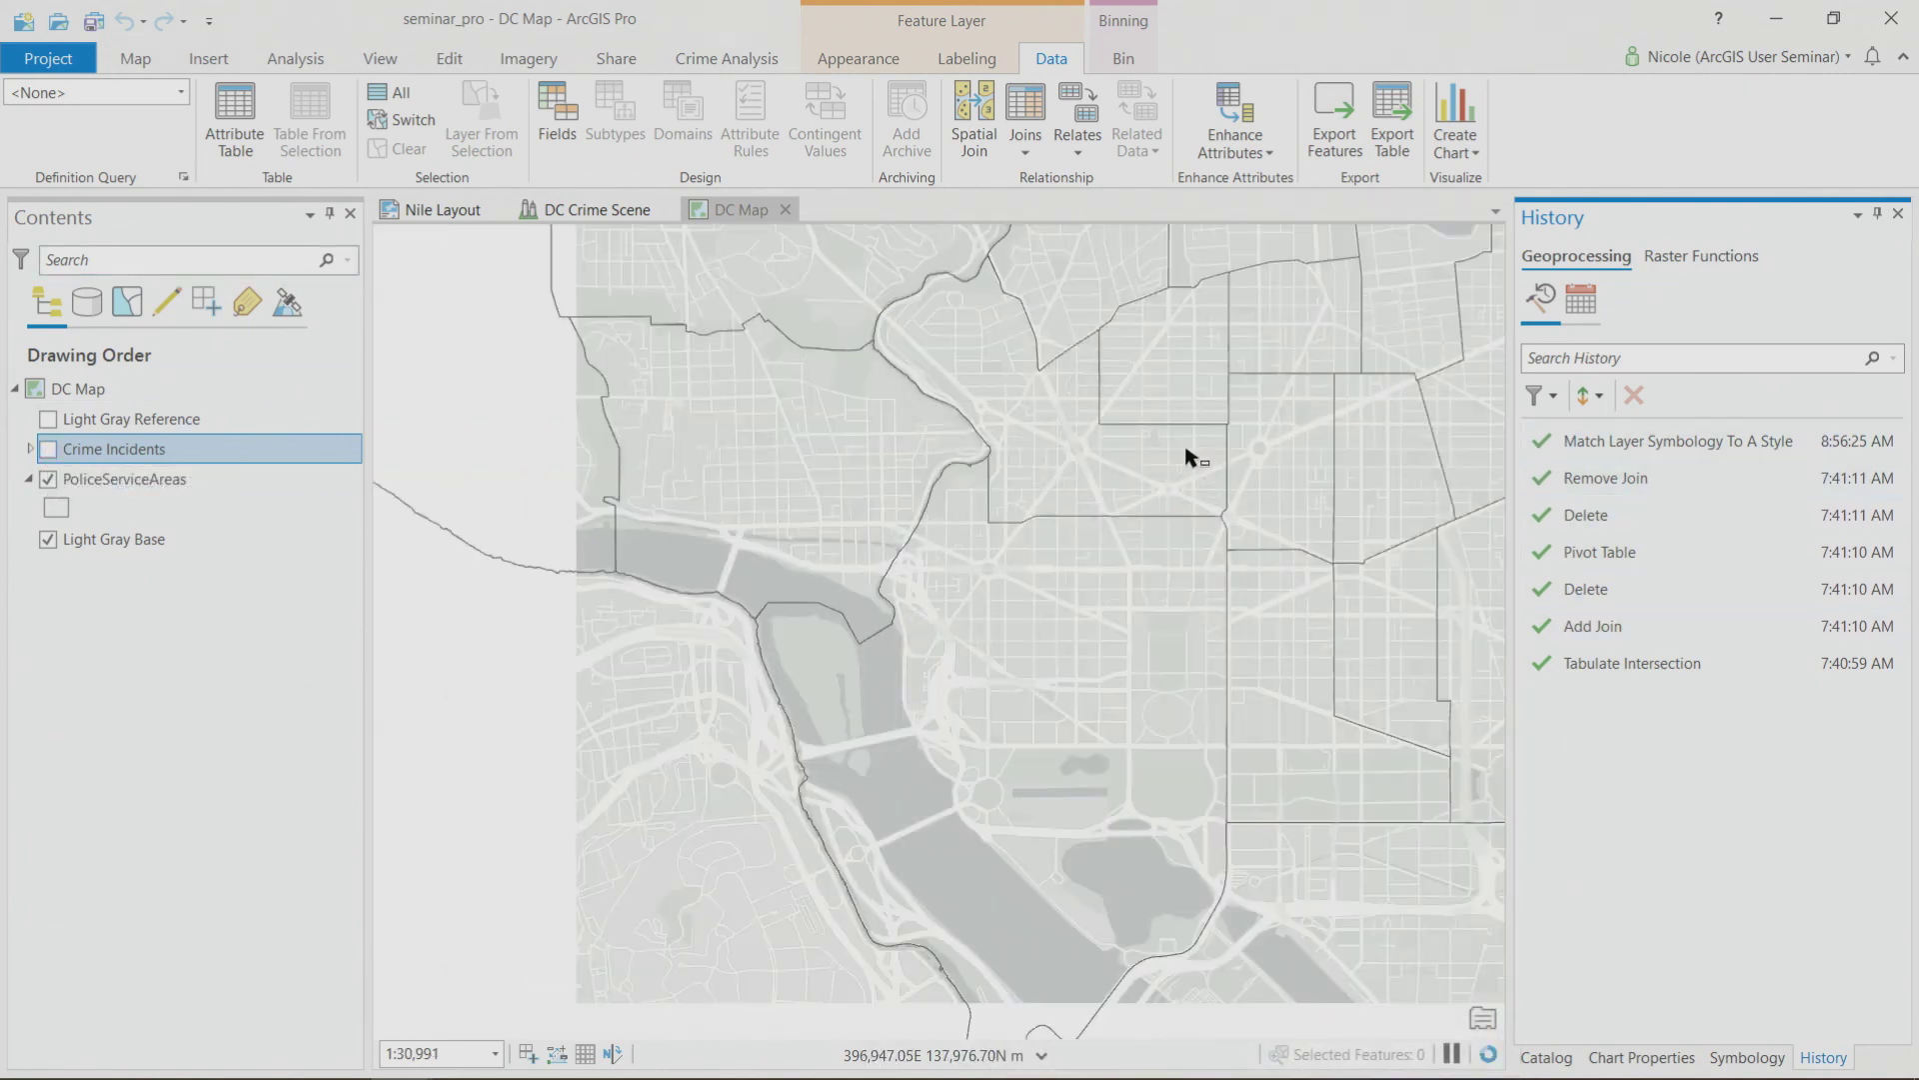
scroll(1224, 444, "down", 2)
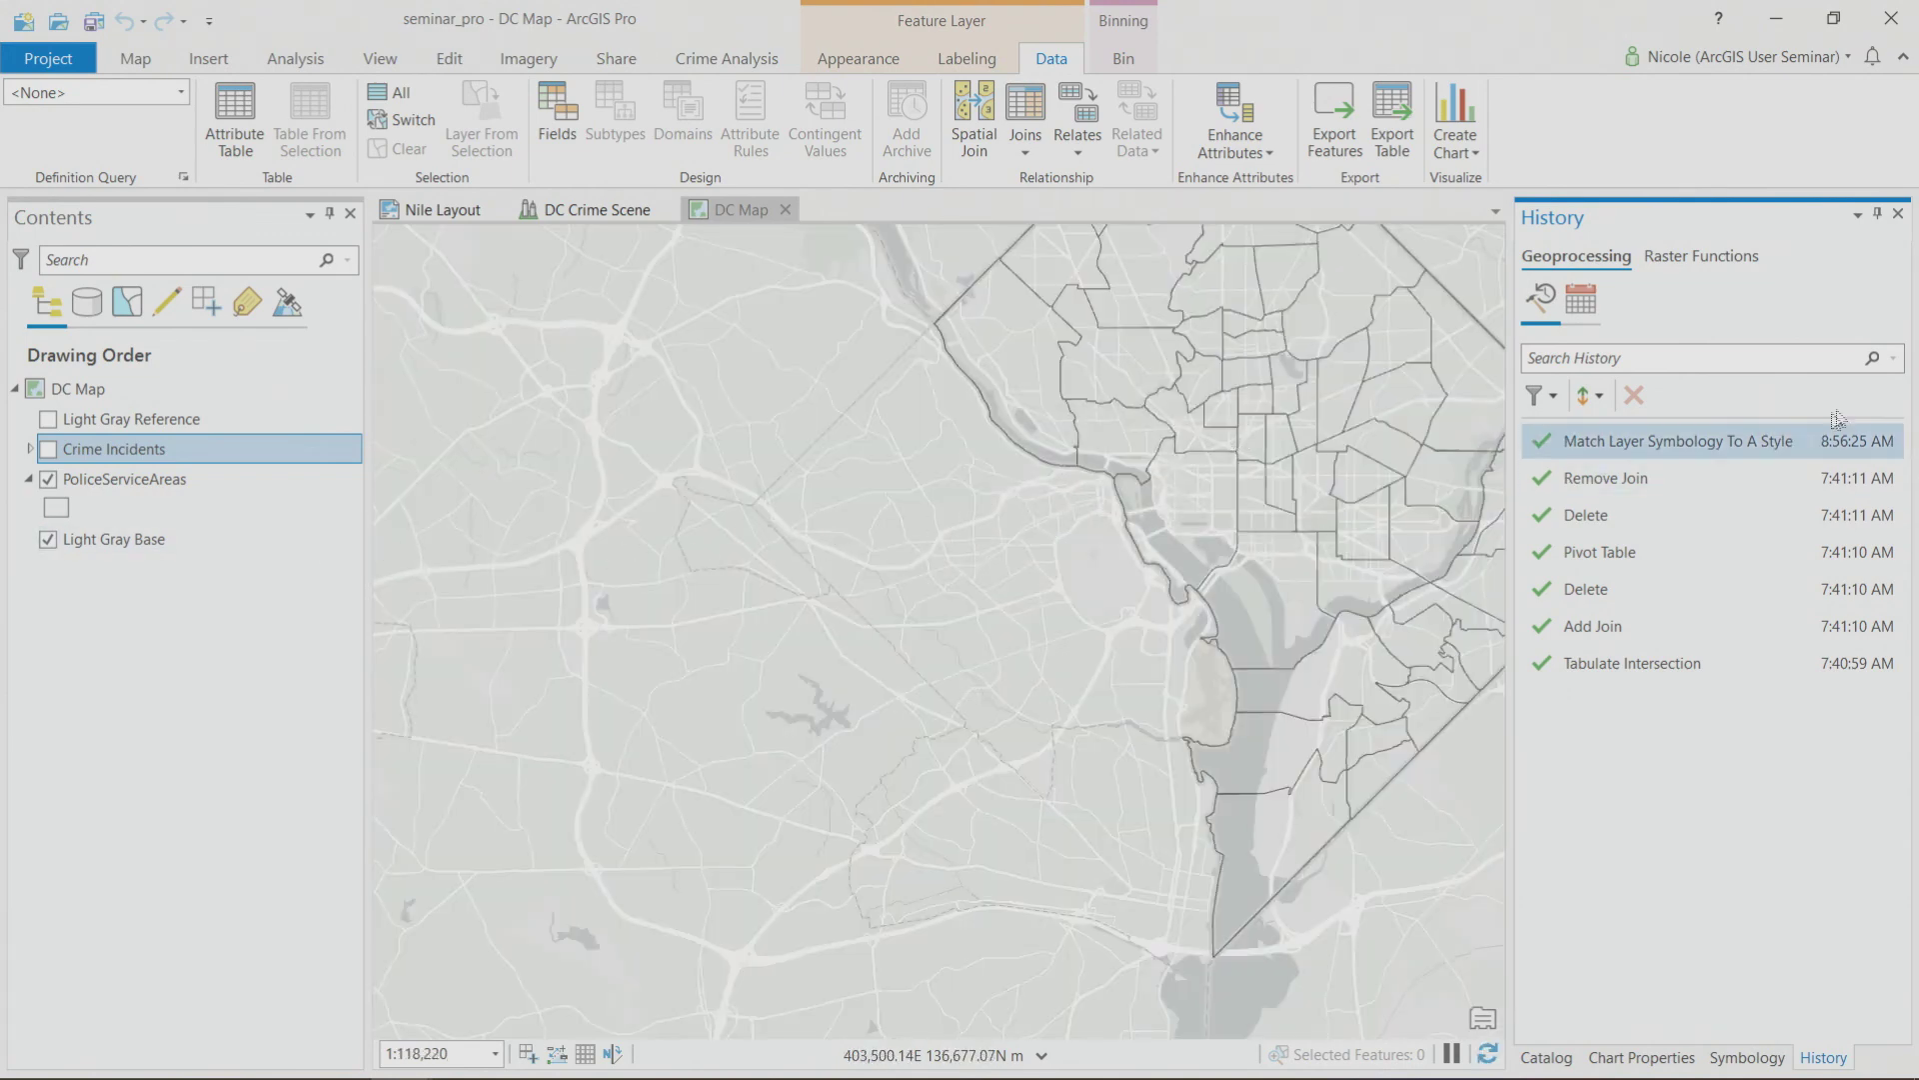
left_click(1754, 446)
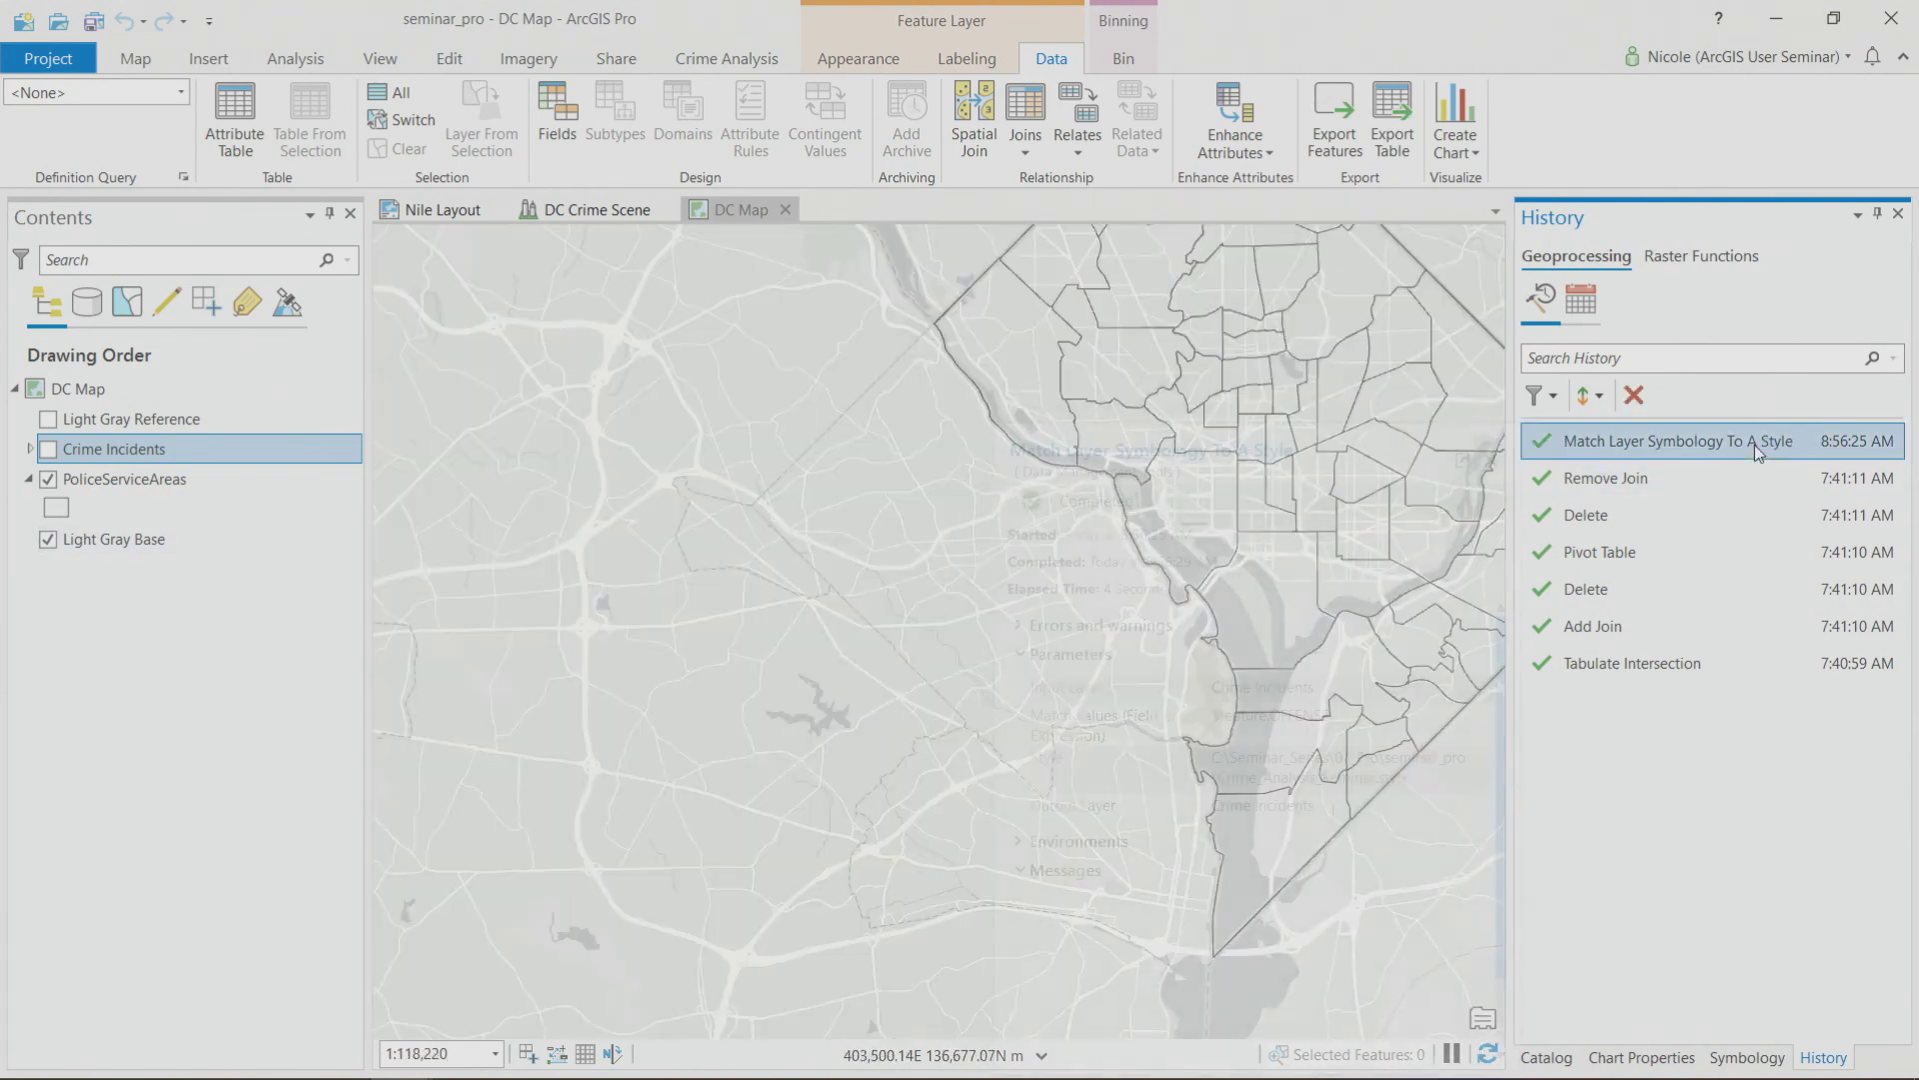
left_click(1711, 666, "shift")
right_click(1699, 486)
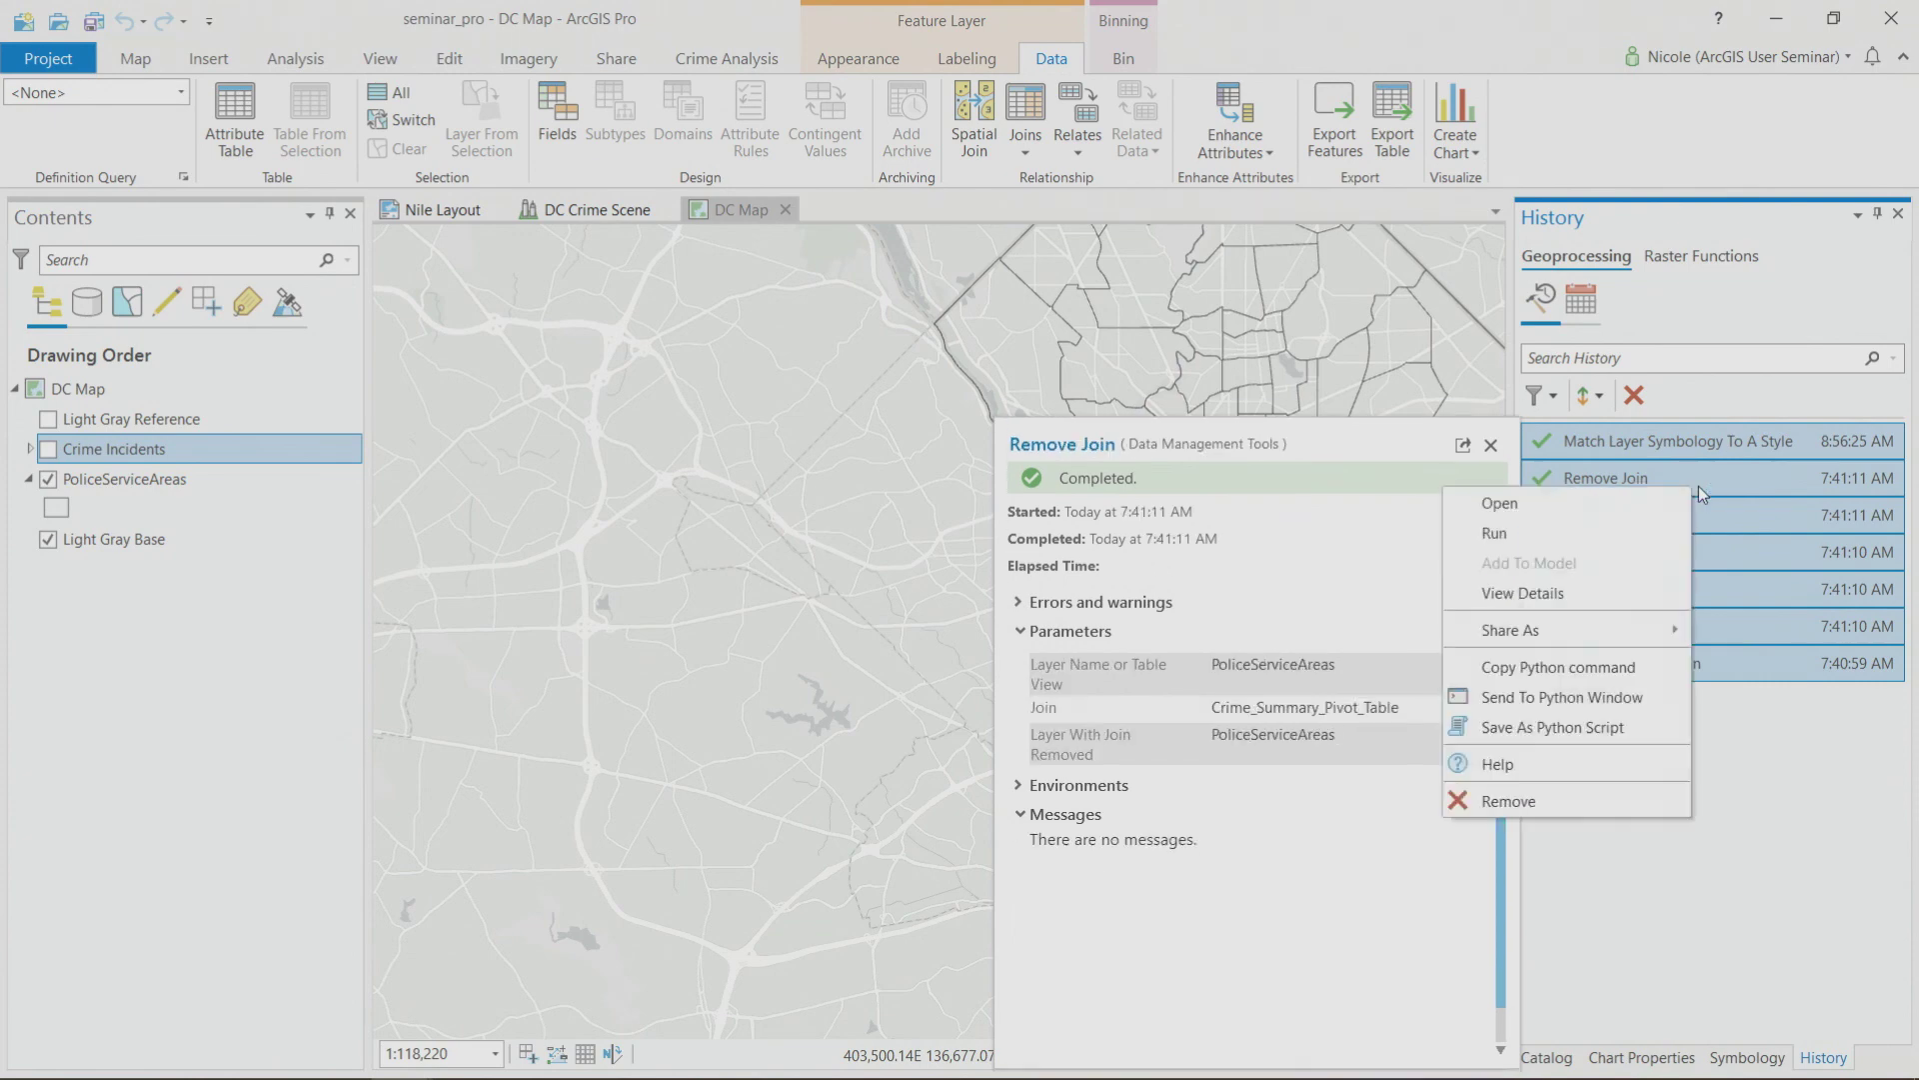
left_click(1529, 563)
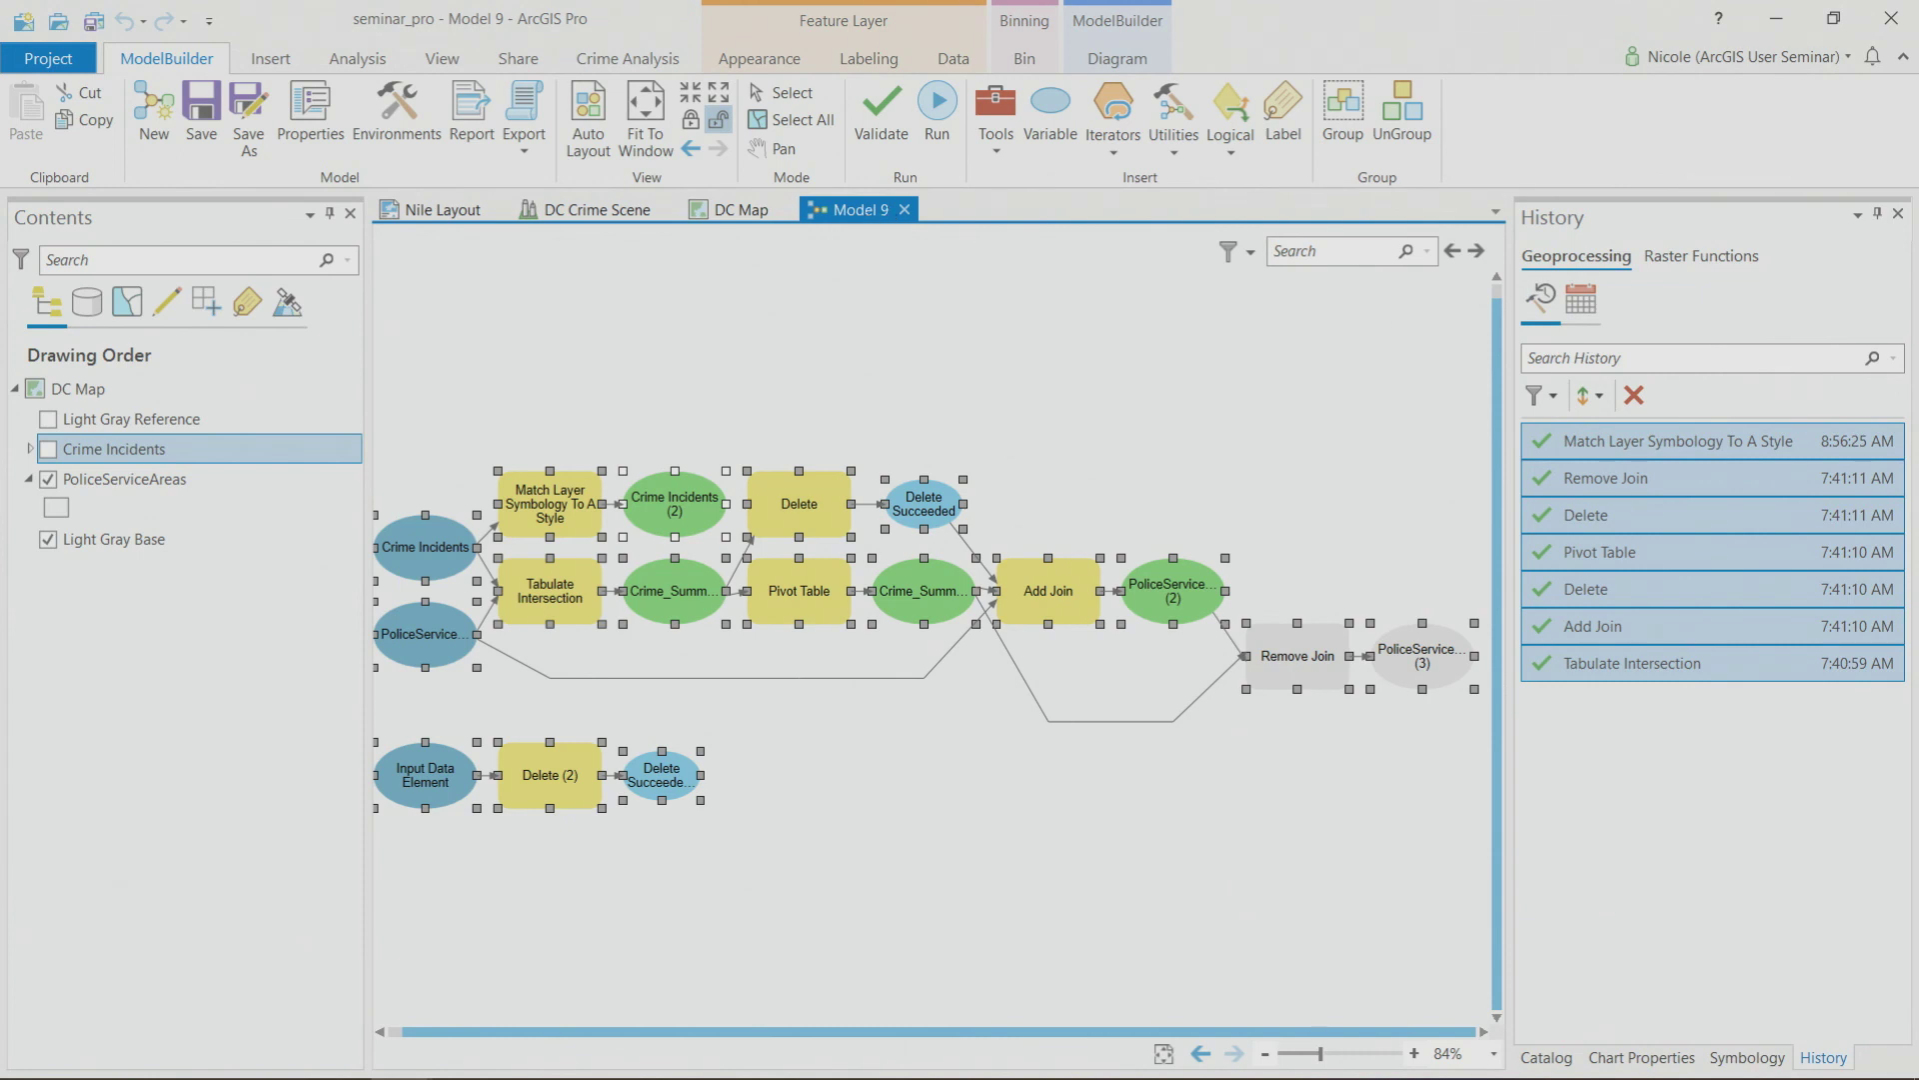
Open the project's project_notebook.ipynb and read through its cells for cleaning up and summarizing crime data.
right_click(1699, 512)
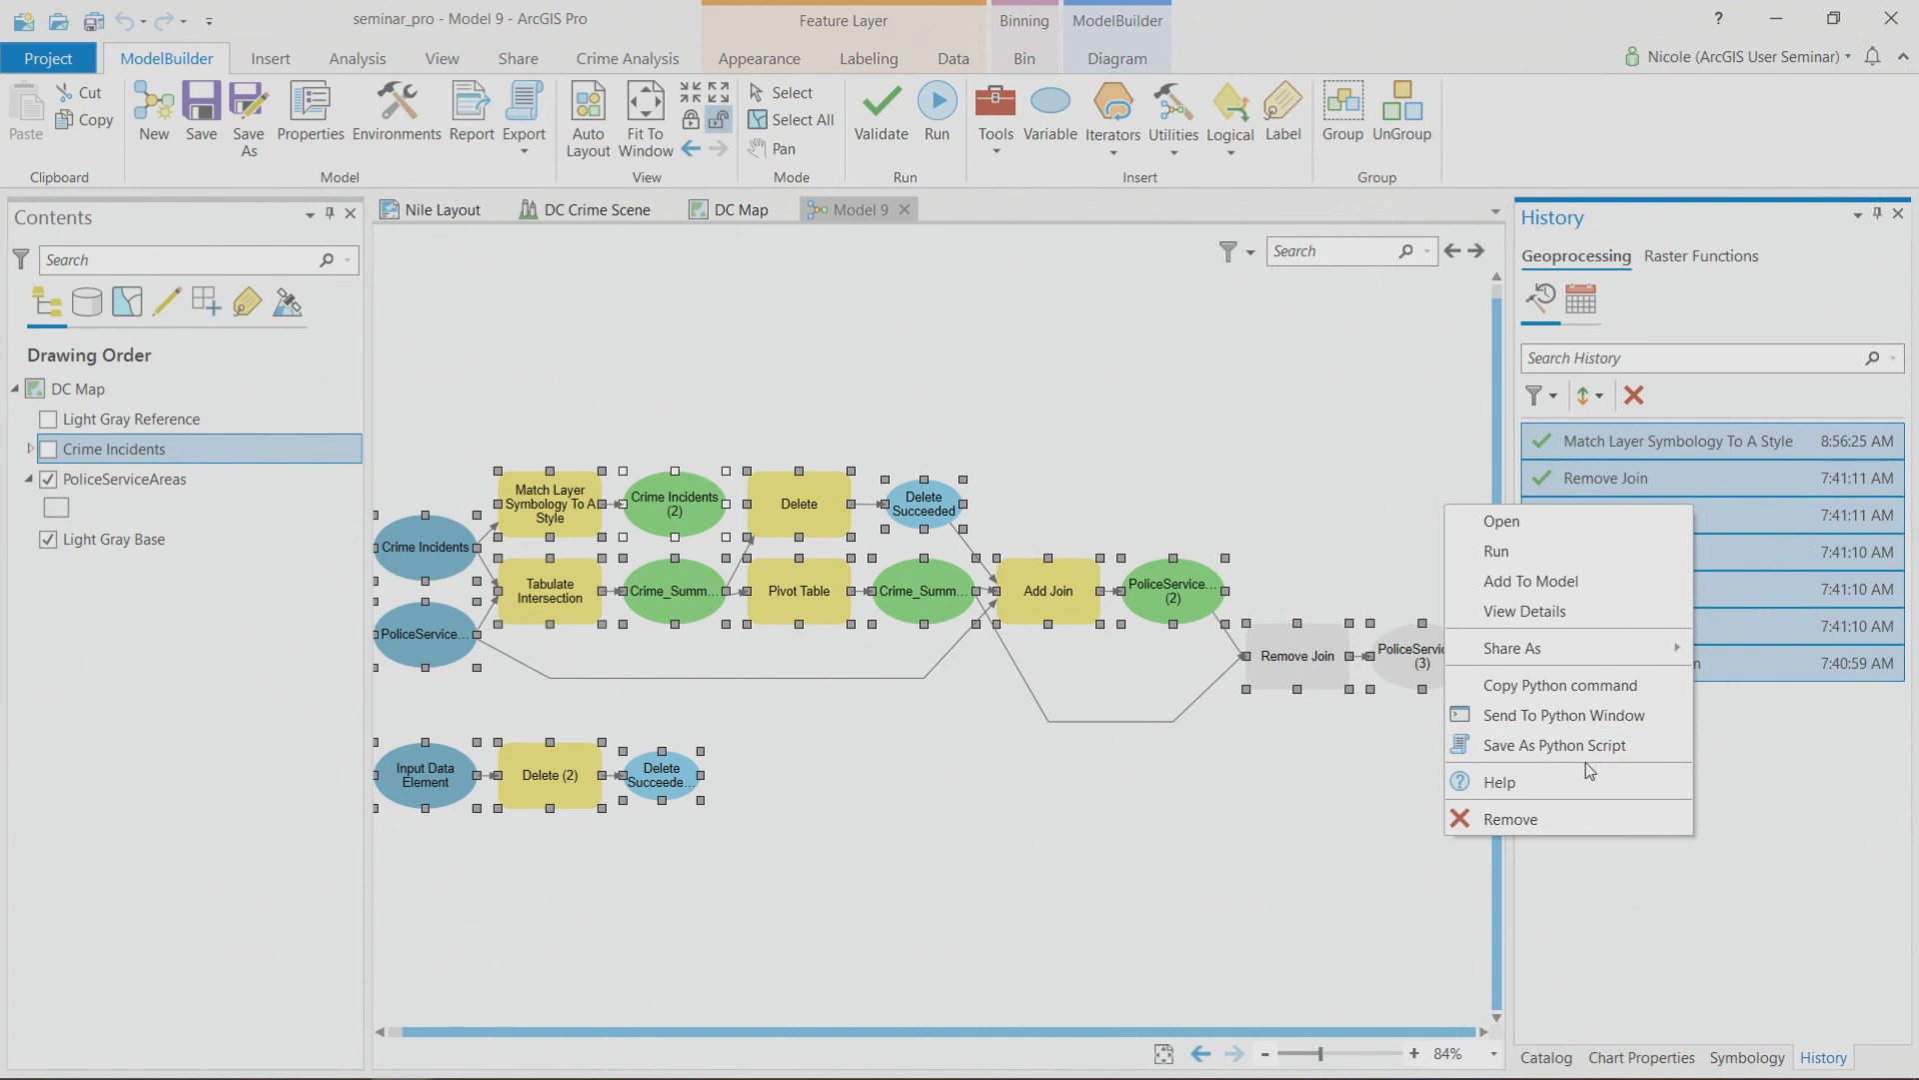
mouse_move(1554, 1070)
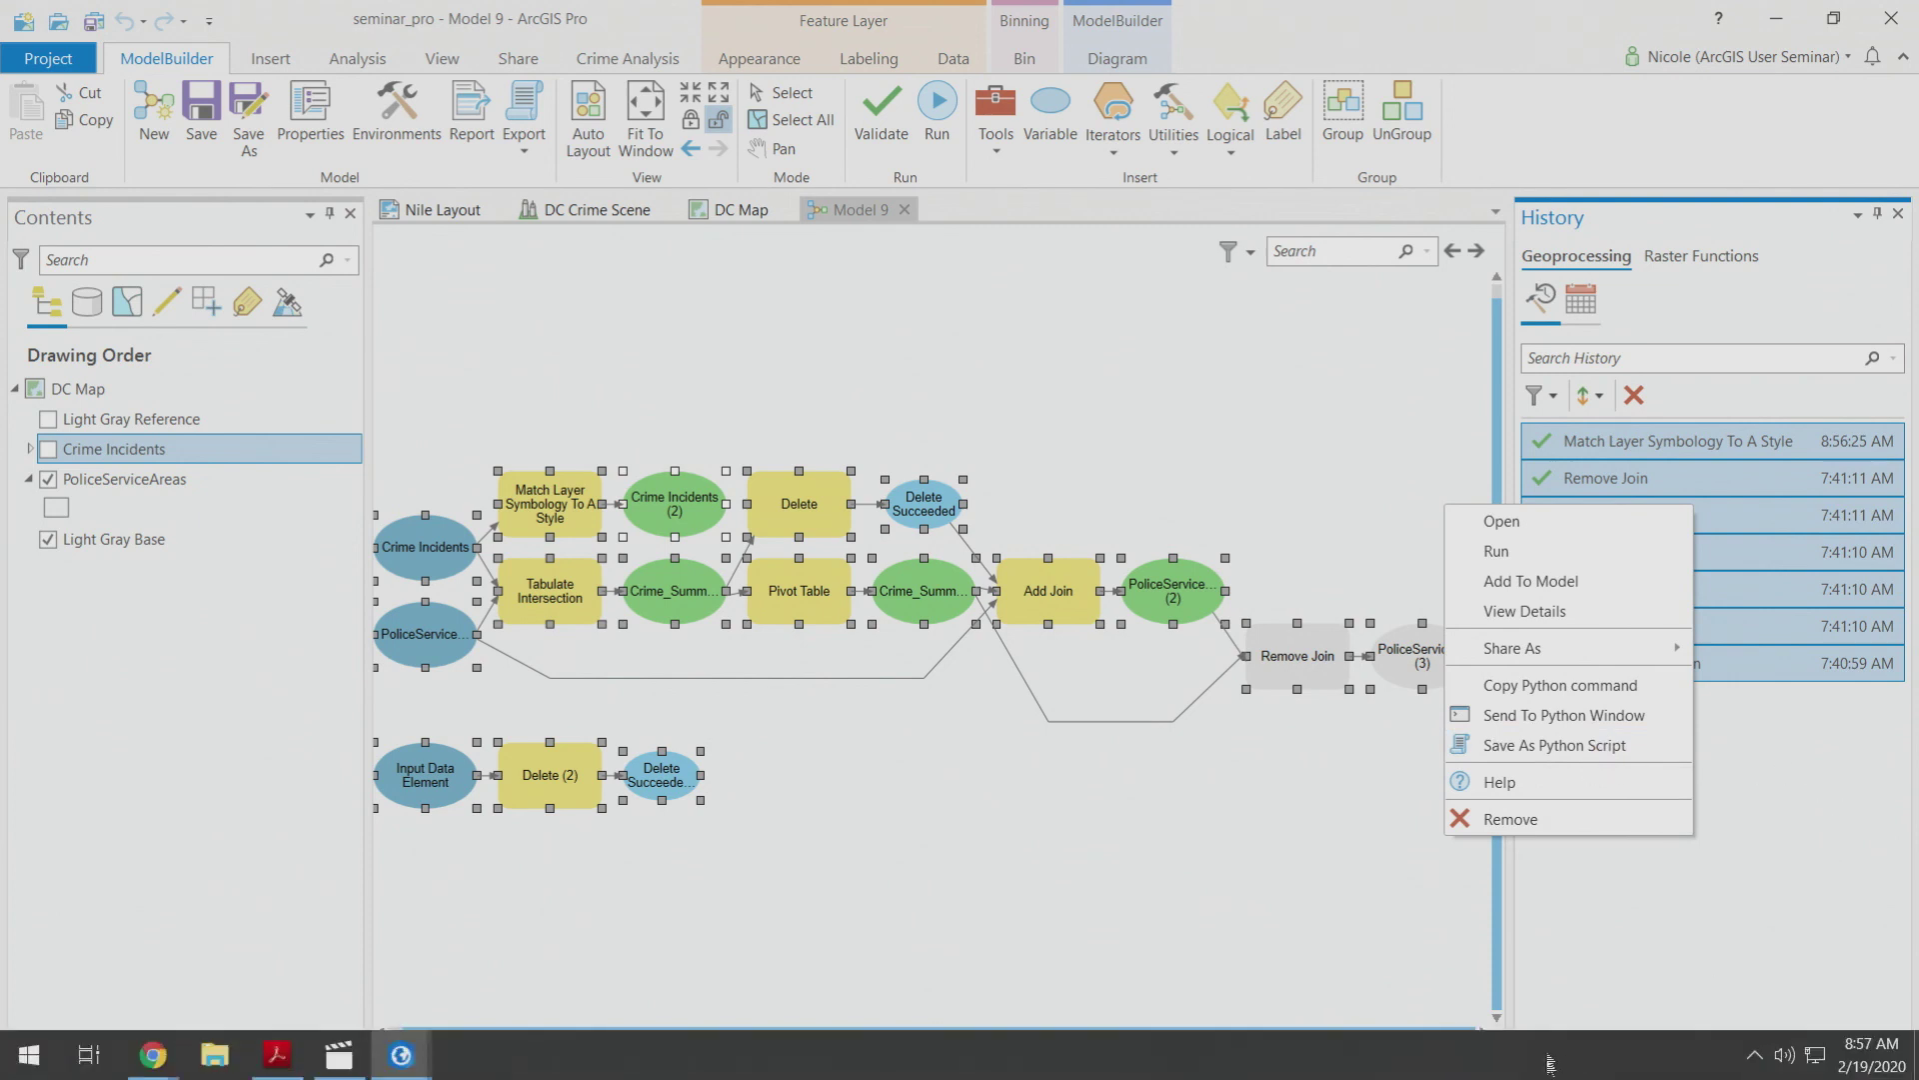
left_click(1547, 1057)
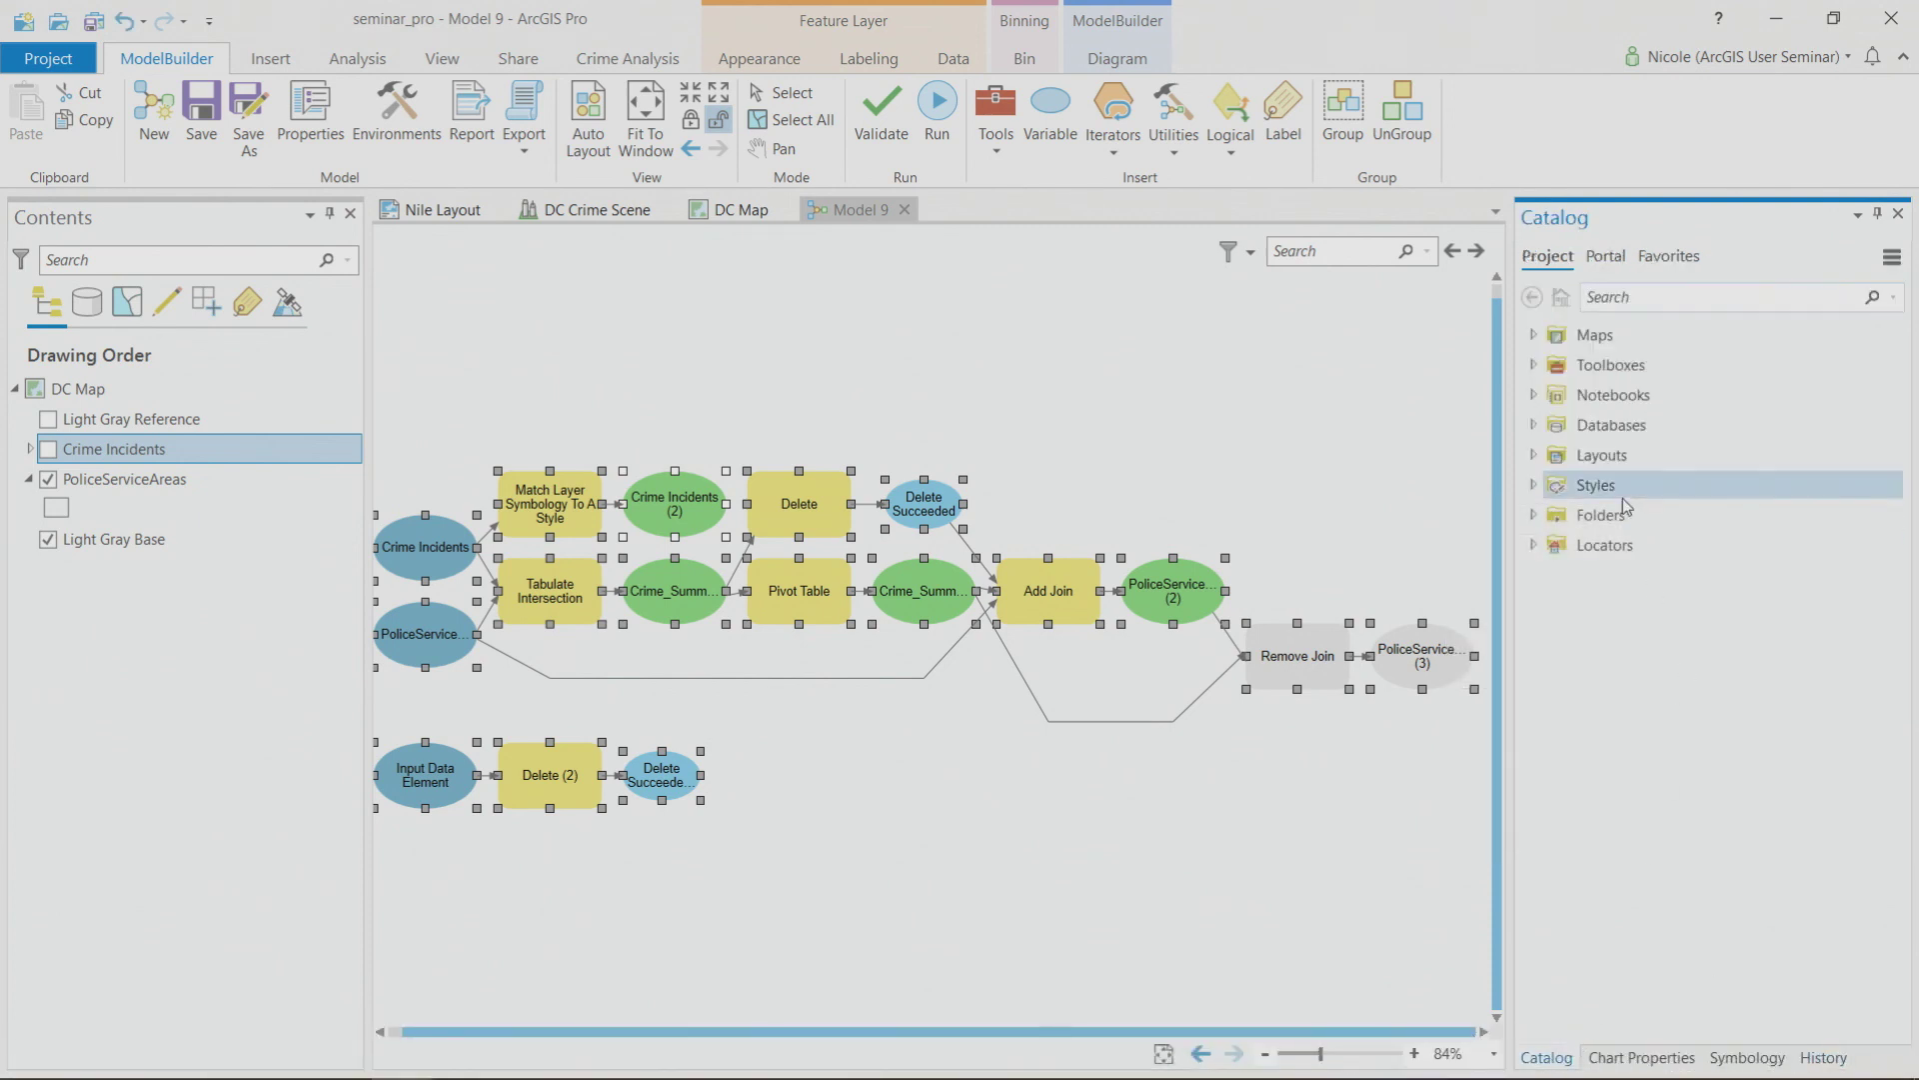
left_click(1533, 395)
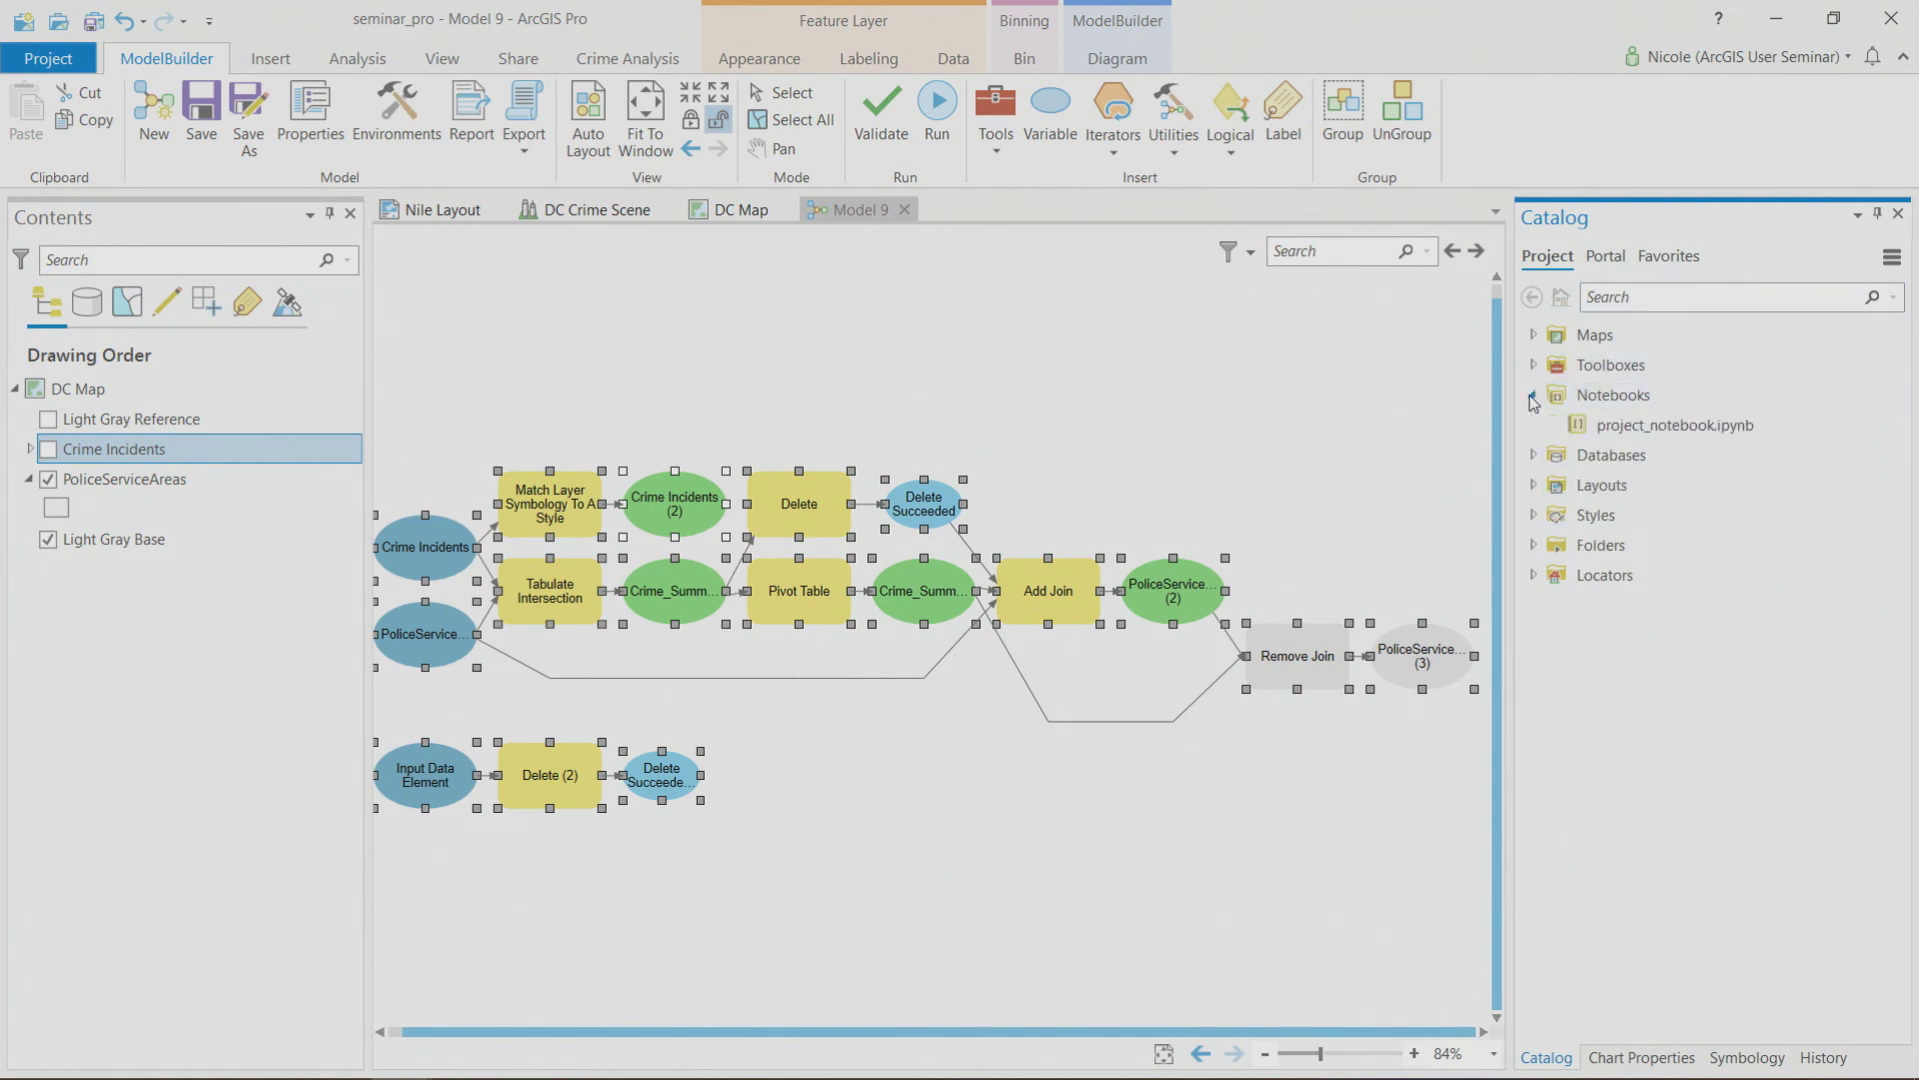
double_click(1658, 429)
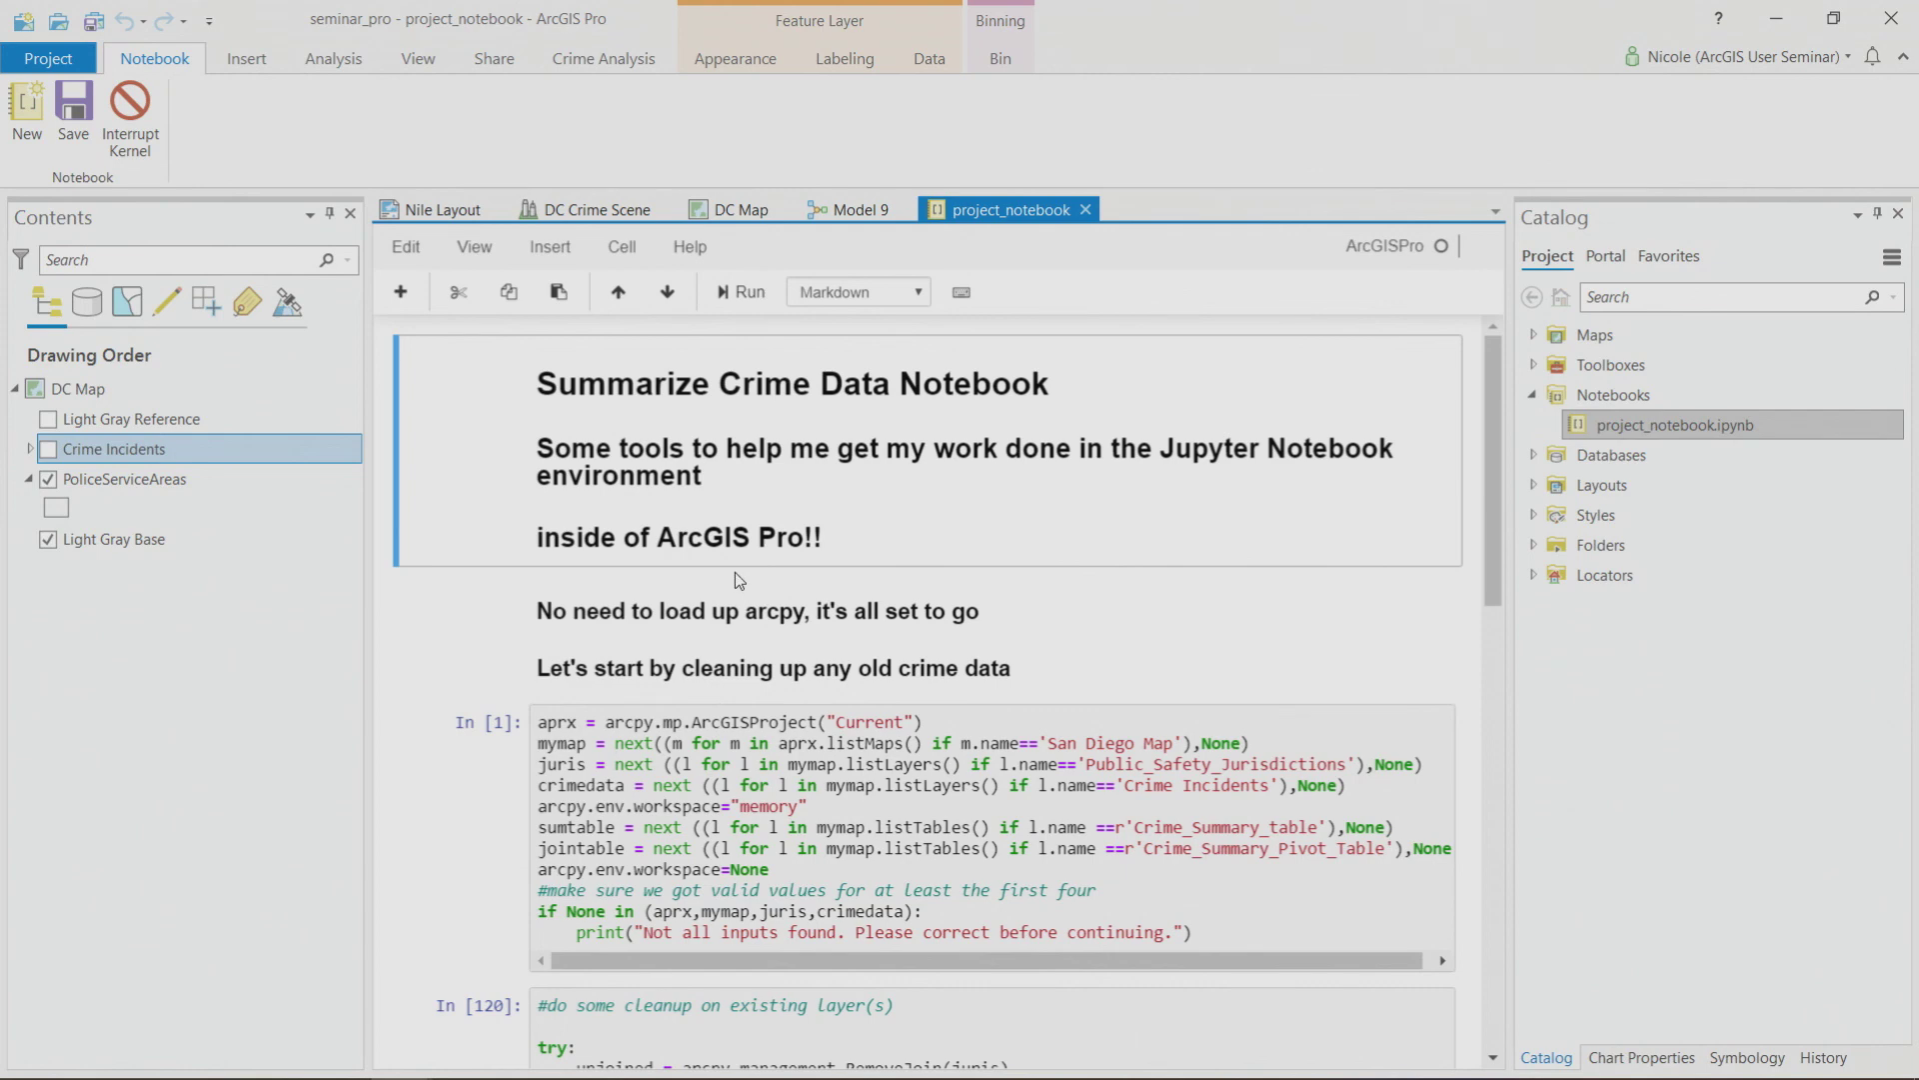
scroll(736, 572, "down", 1)
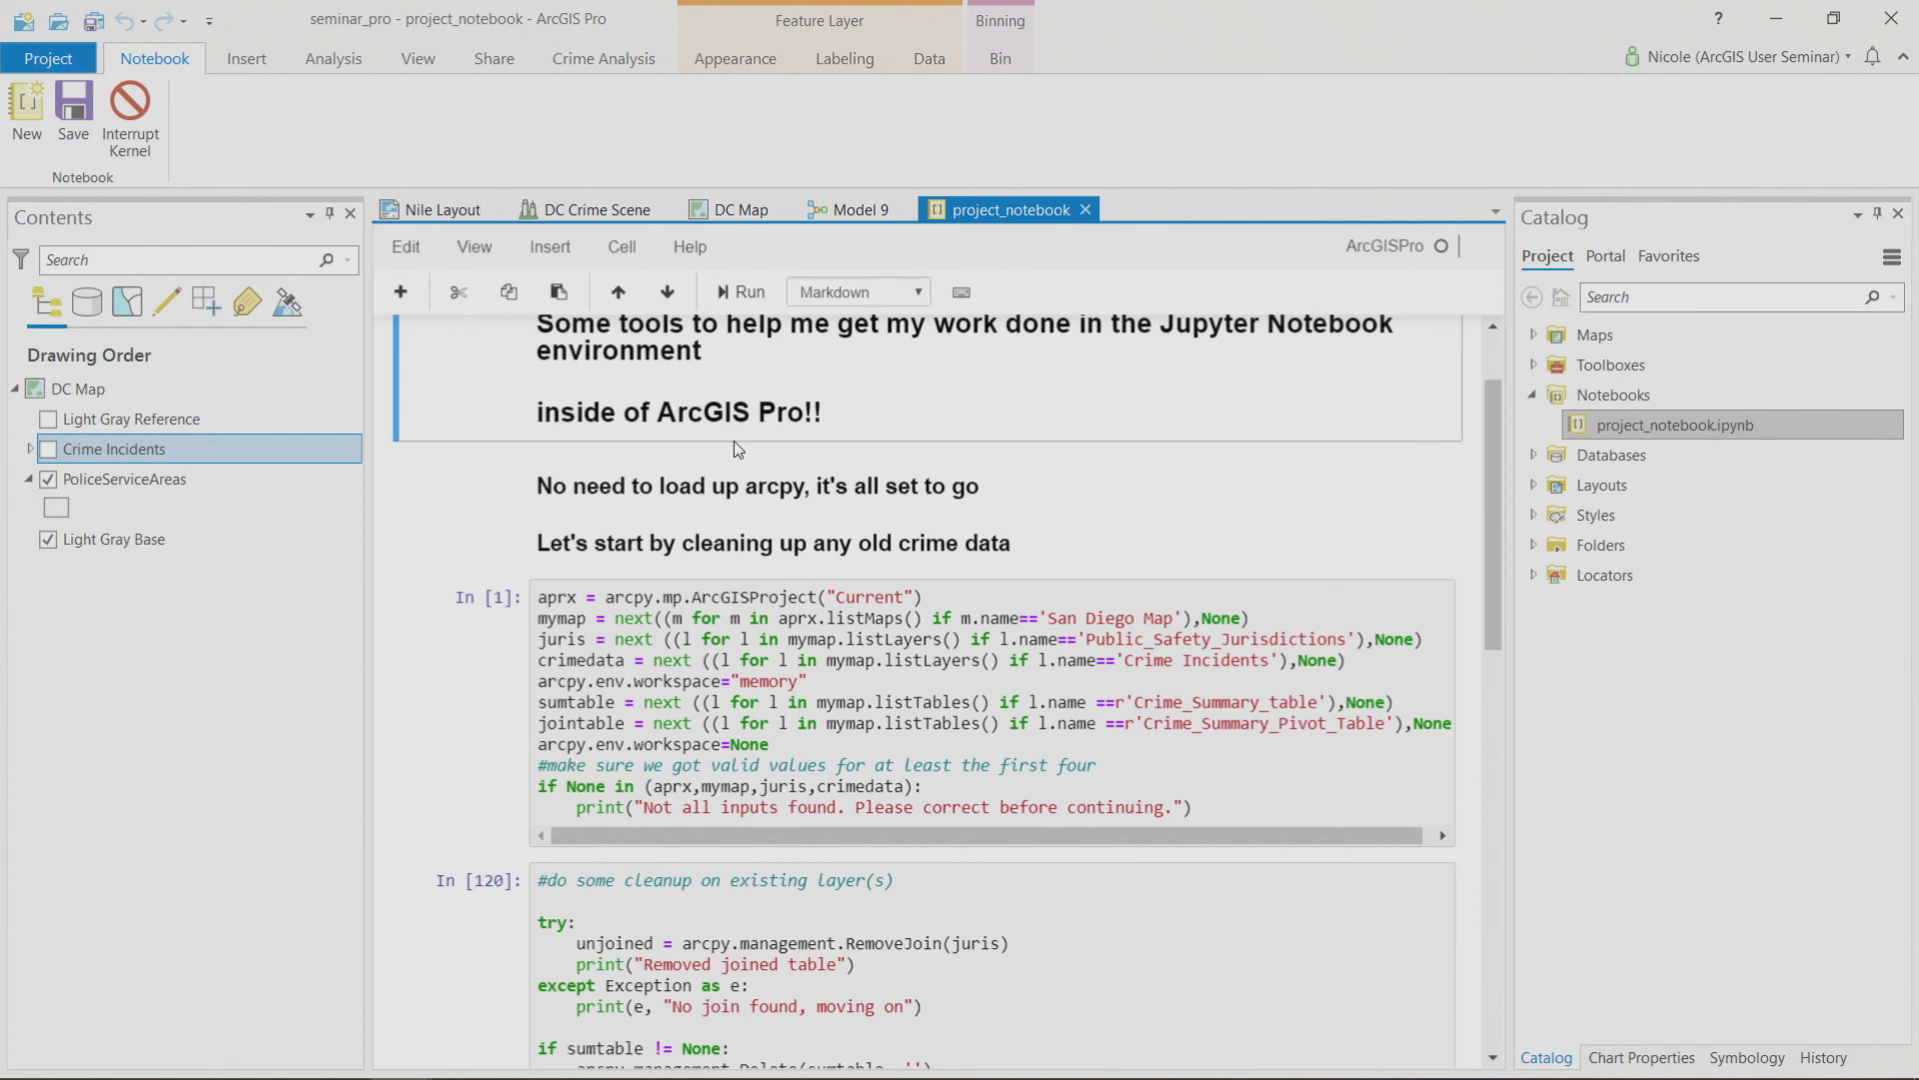
scroll(1436, 531, "down", 2)
left_click(1376, 496)
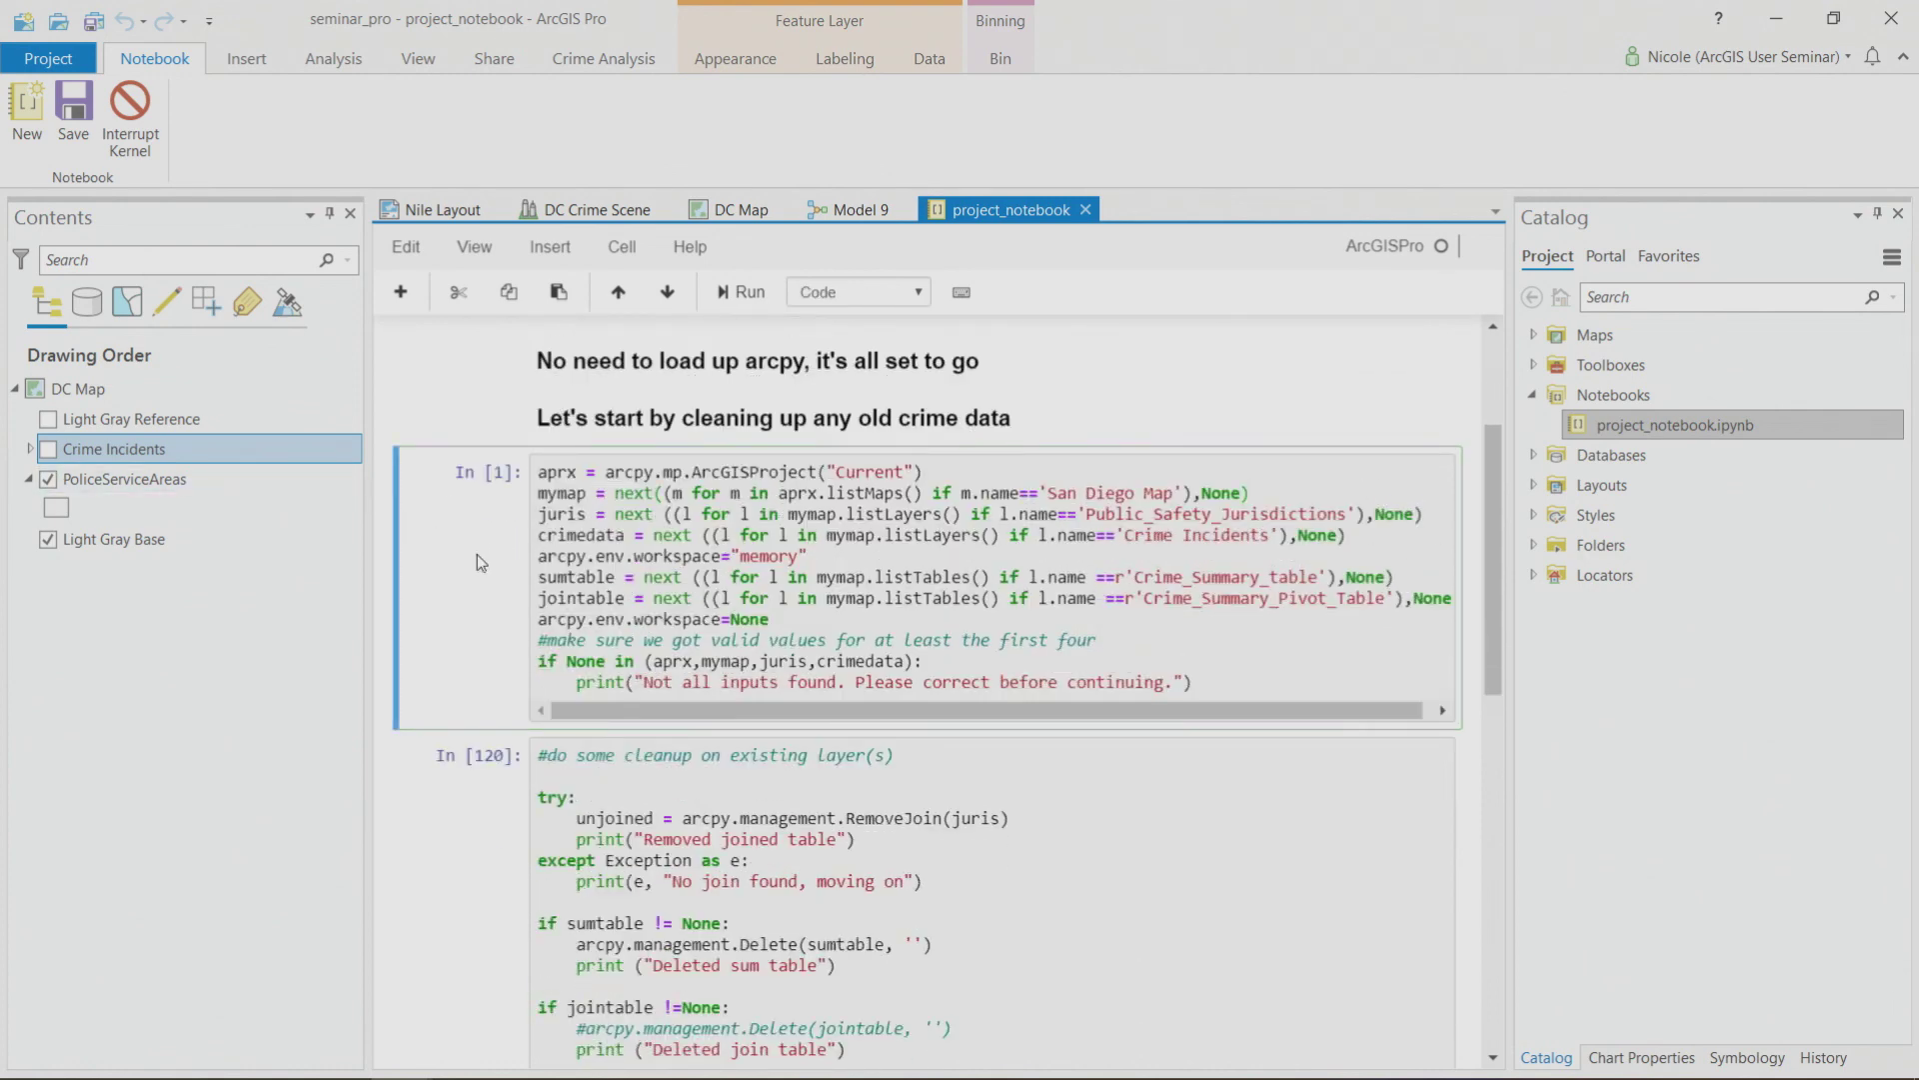
scroll(511, 556, "down", 3)
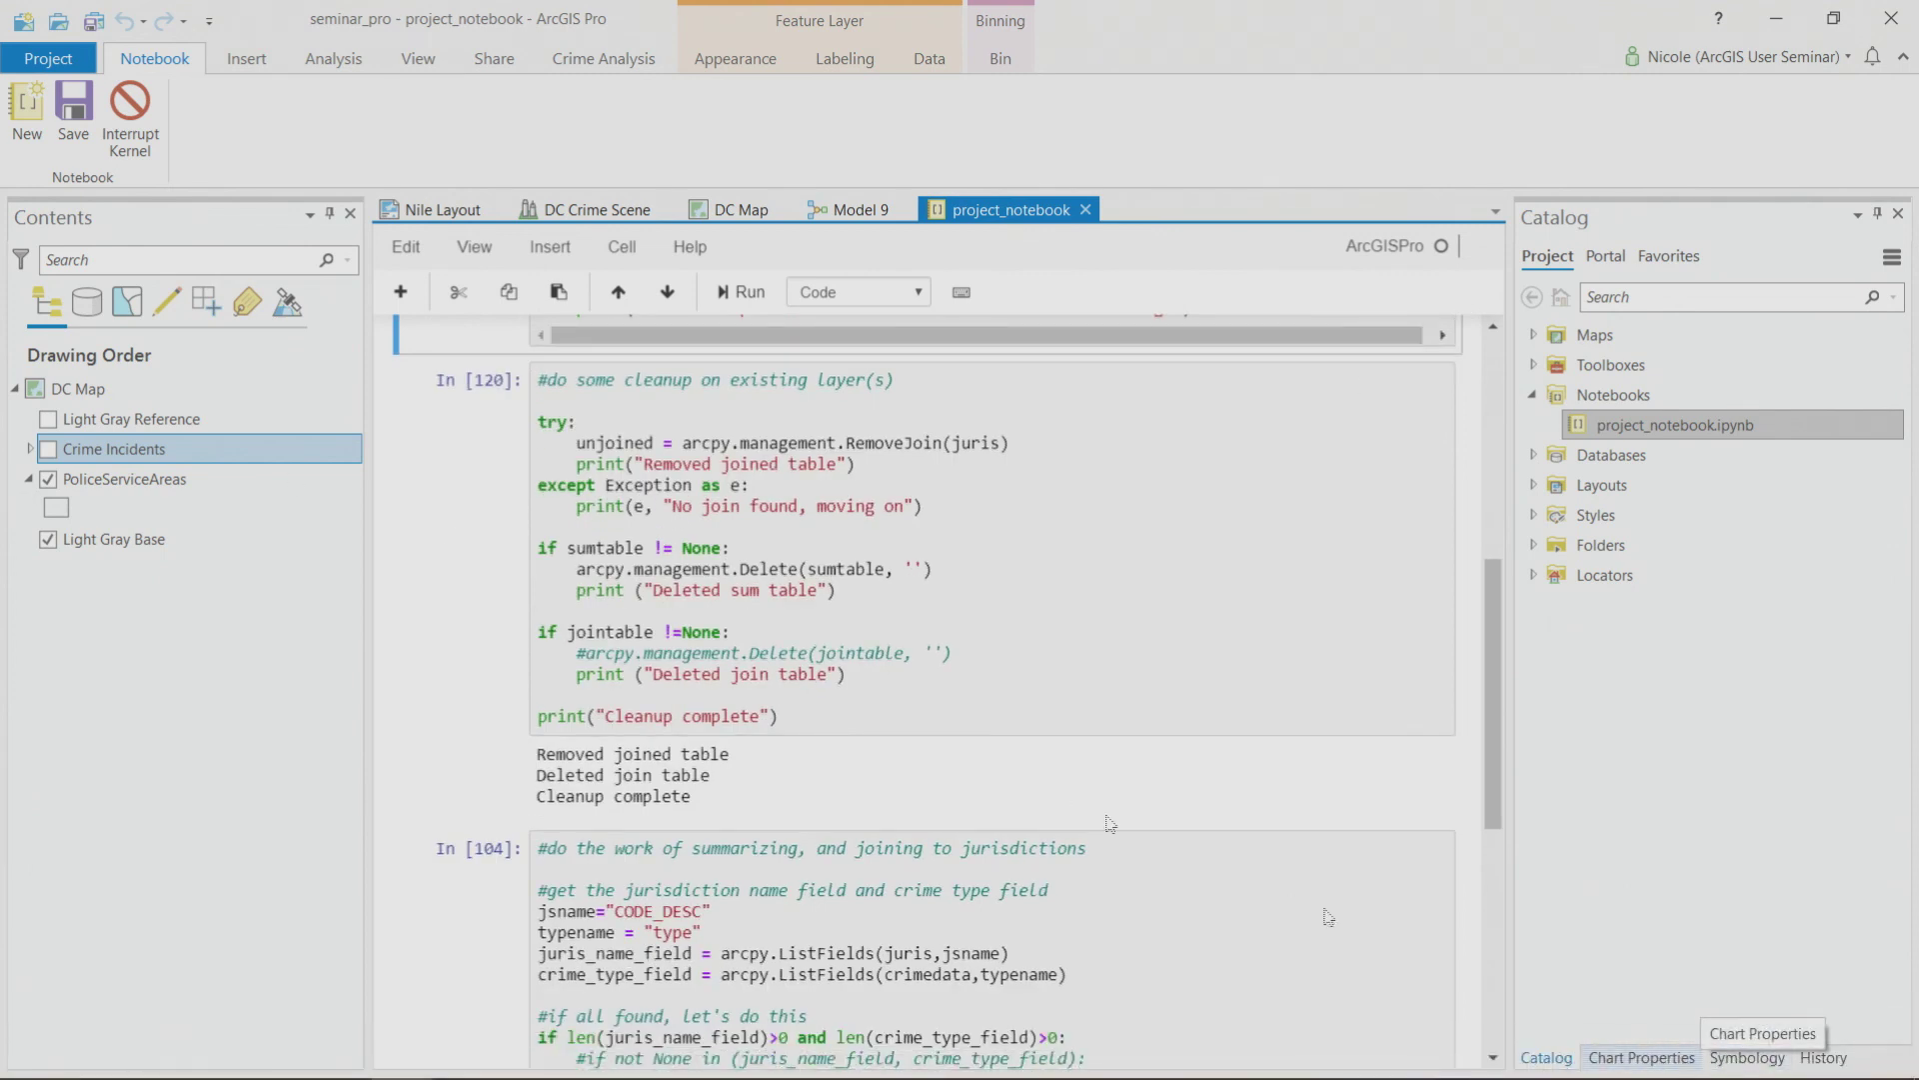
In DC Crime Scene, advance the time slider by three weekly intervals to 1/22/2013–1/29/2013.
left_click(745, 210)
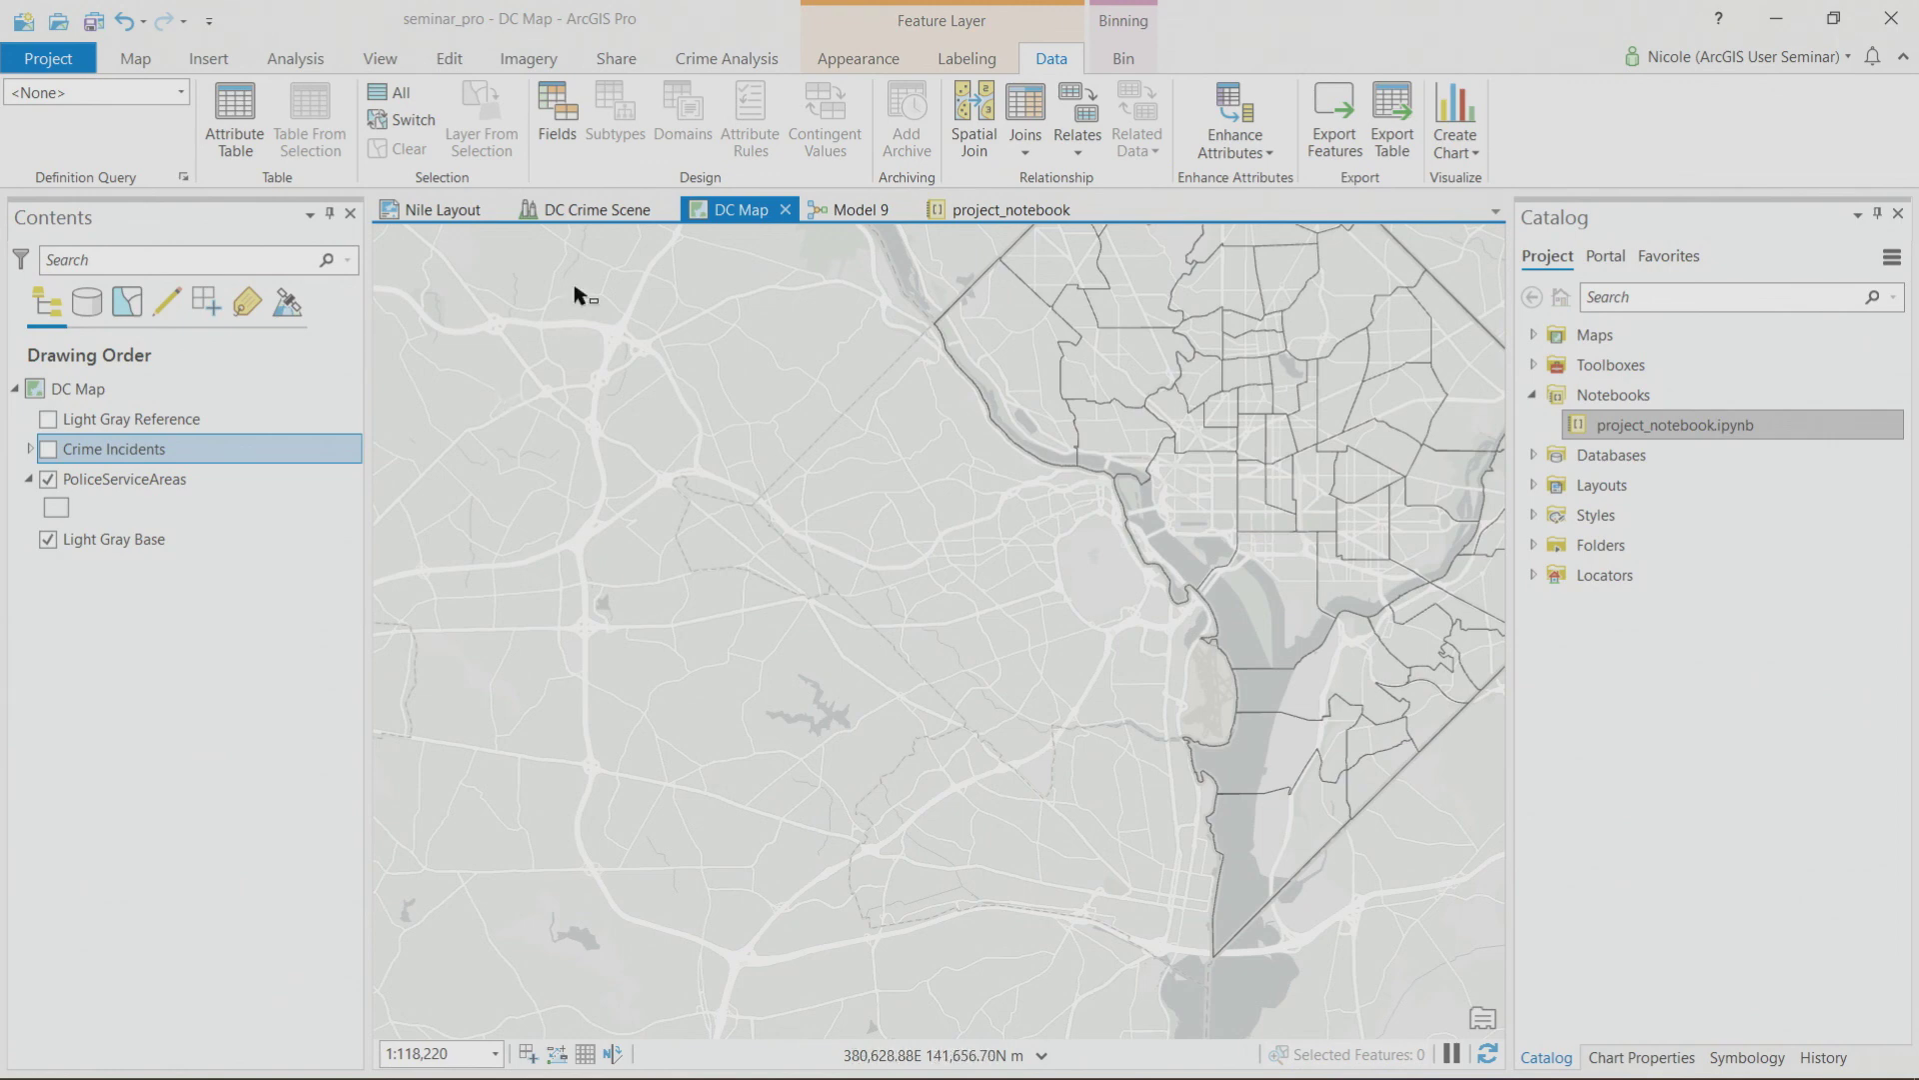
left_click(581, 210)
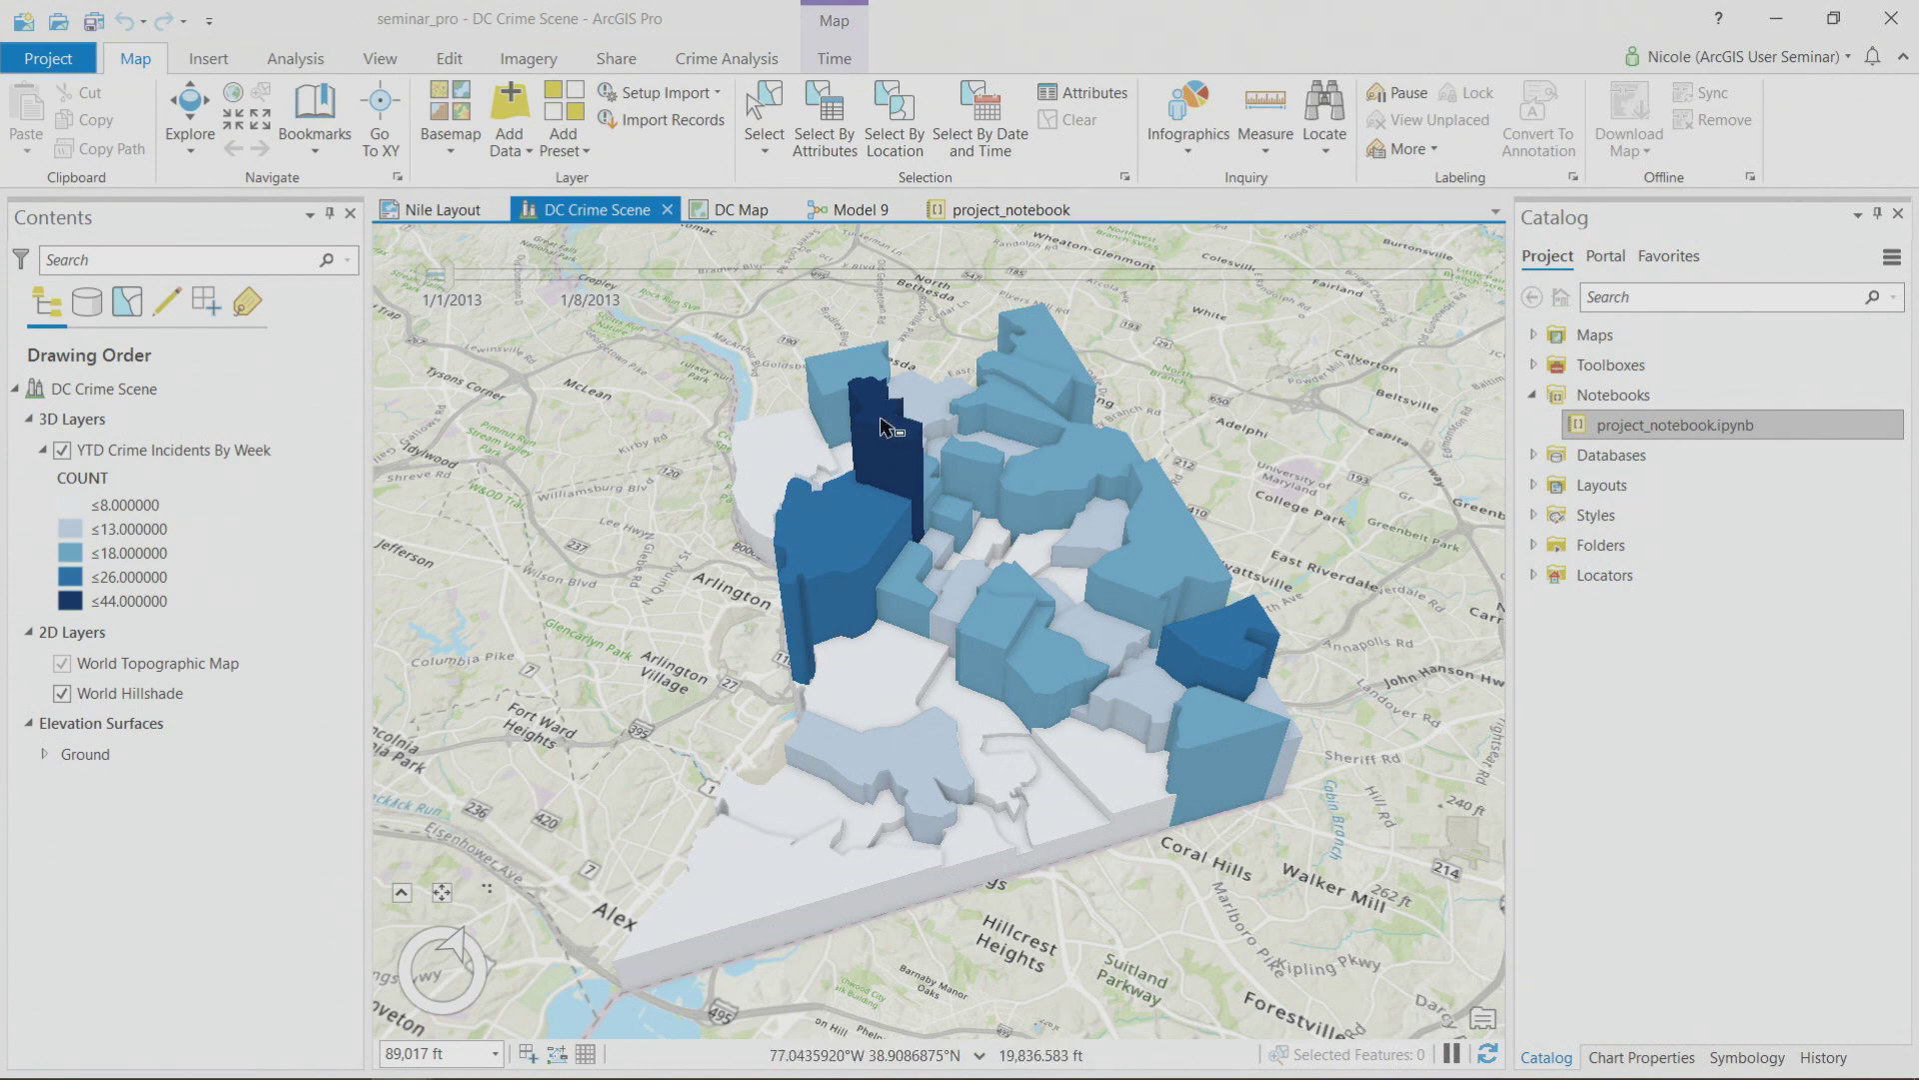
mouse_move(492, 322)
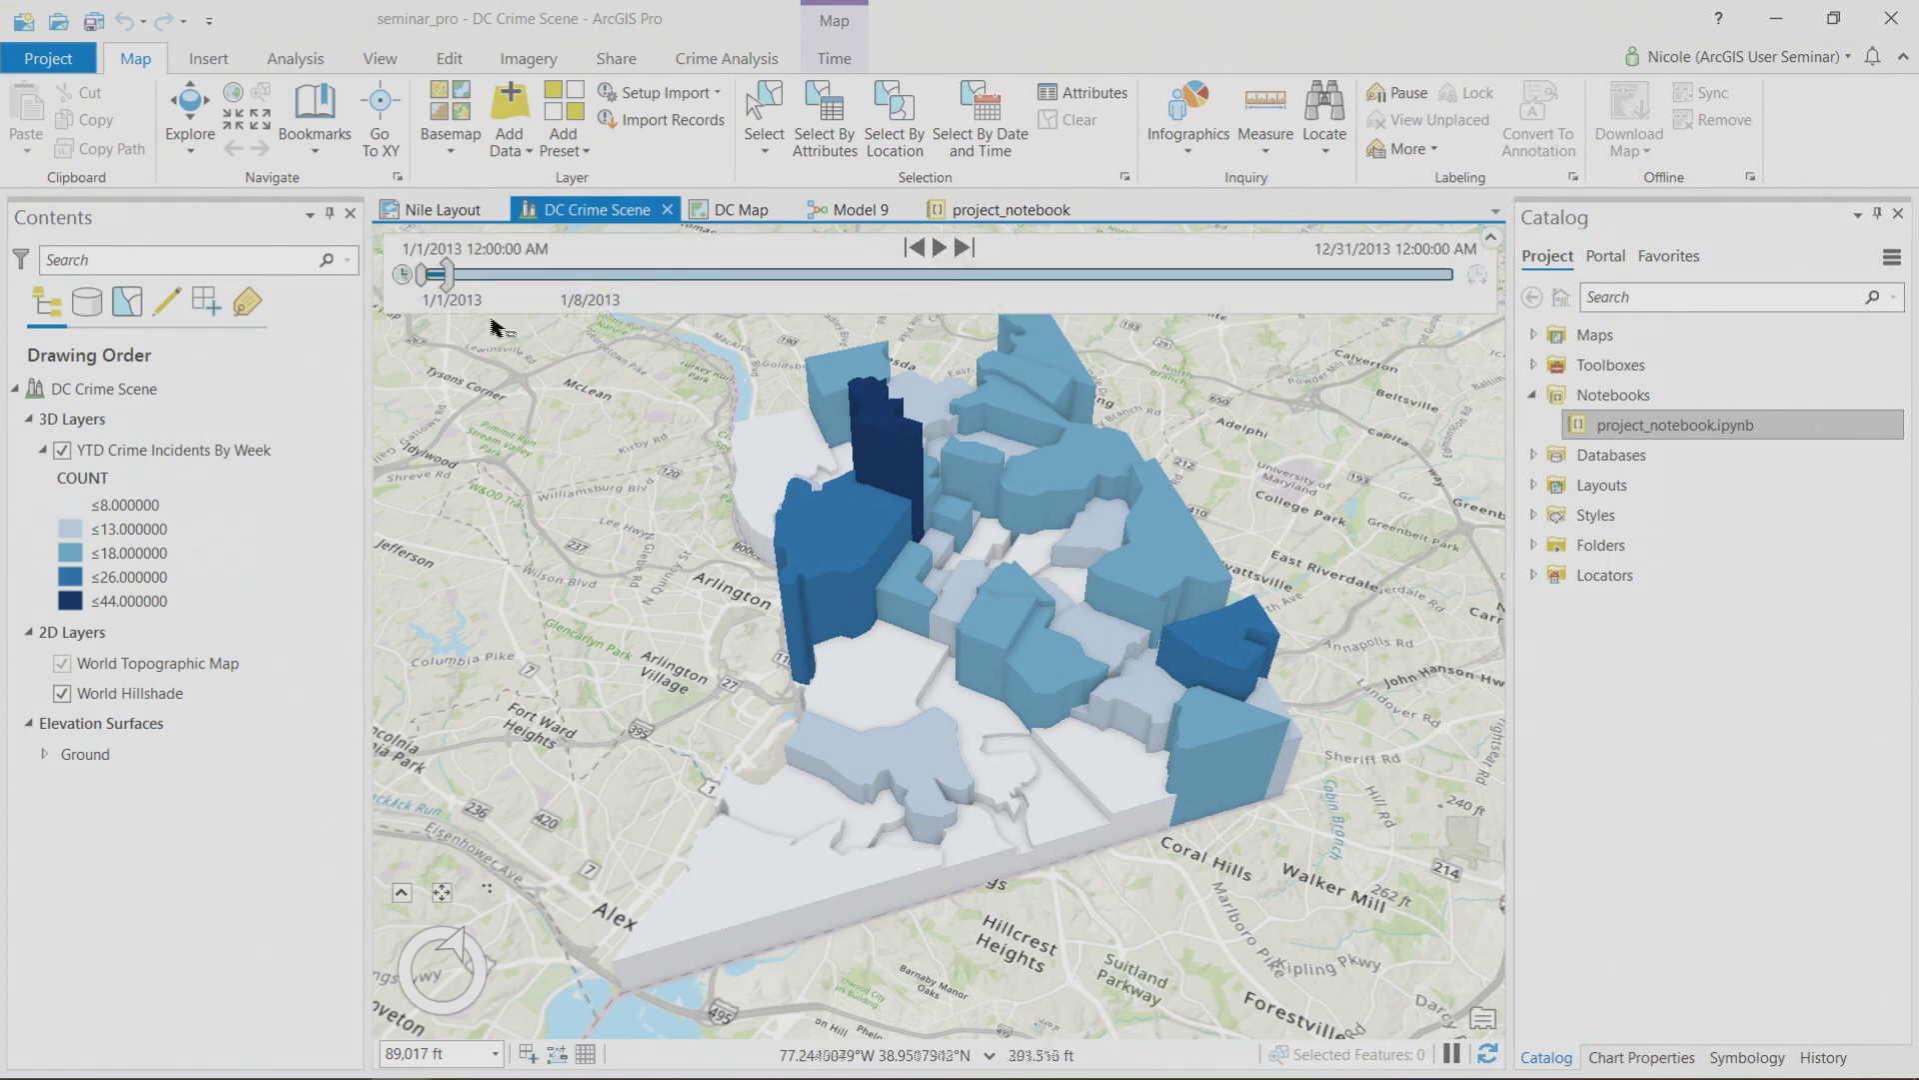
left_click(963, 255)
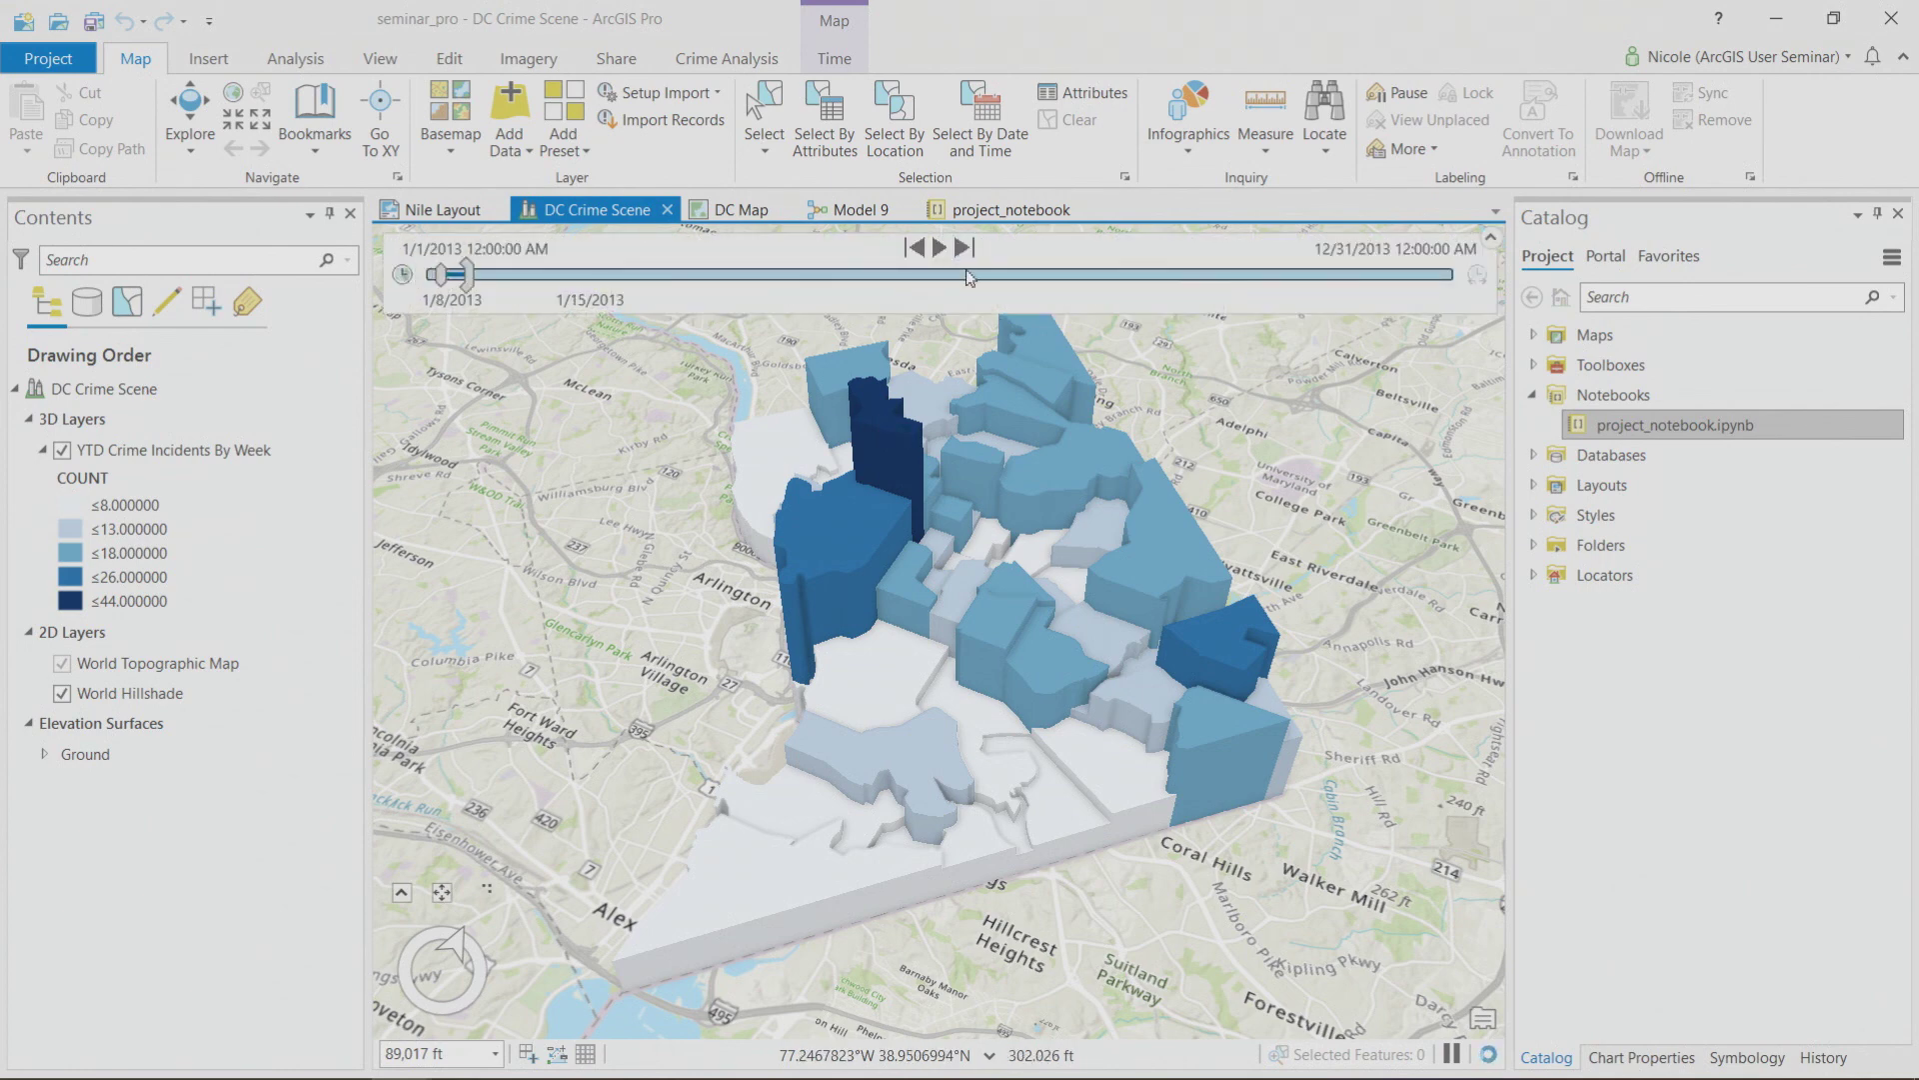
left_click(962, 255)
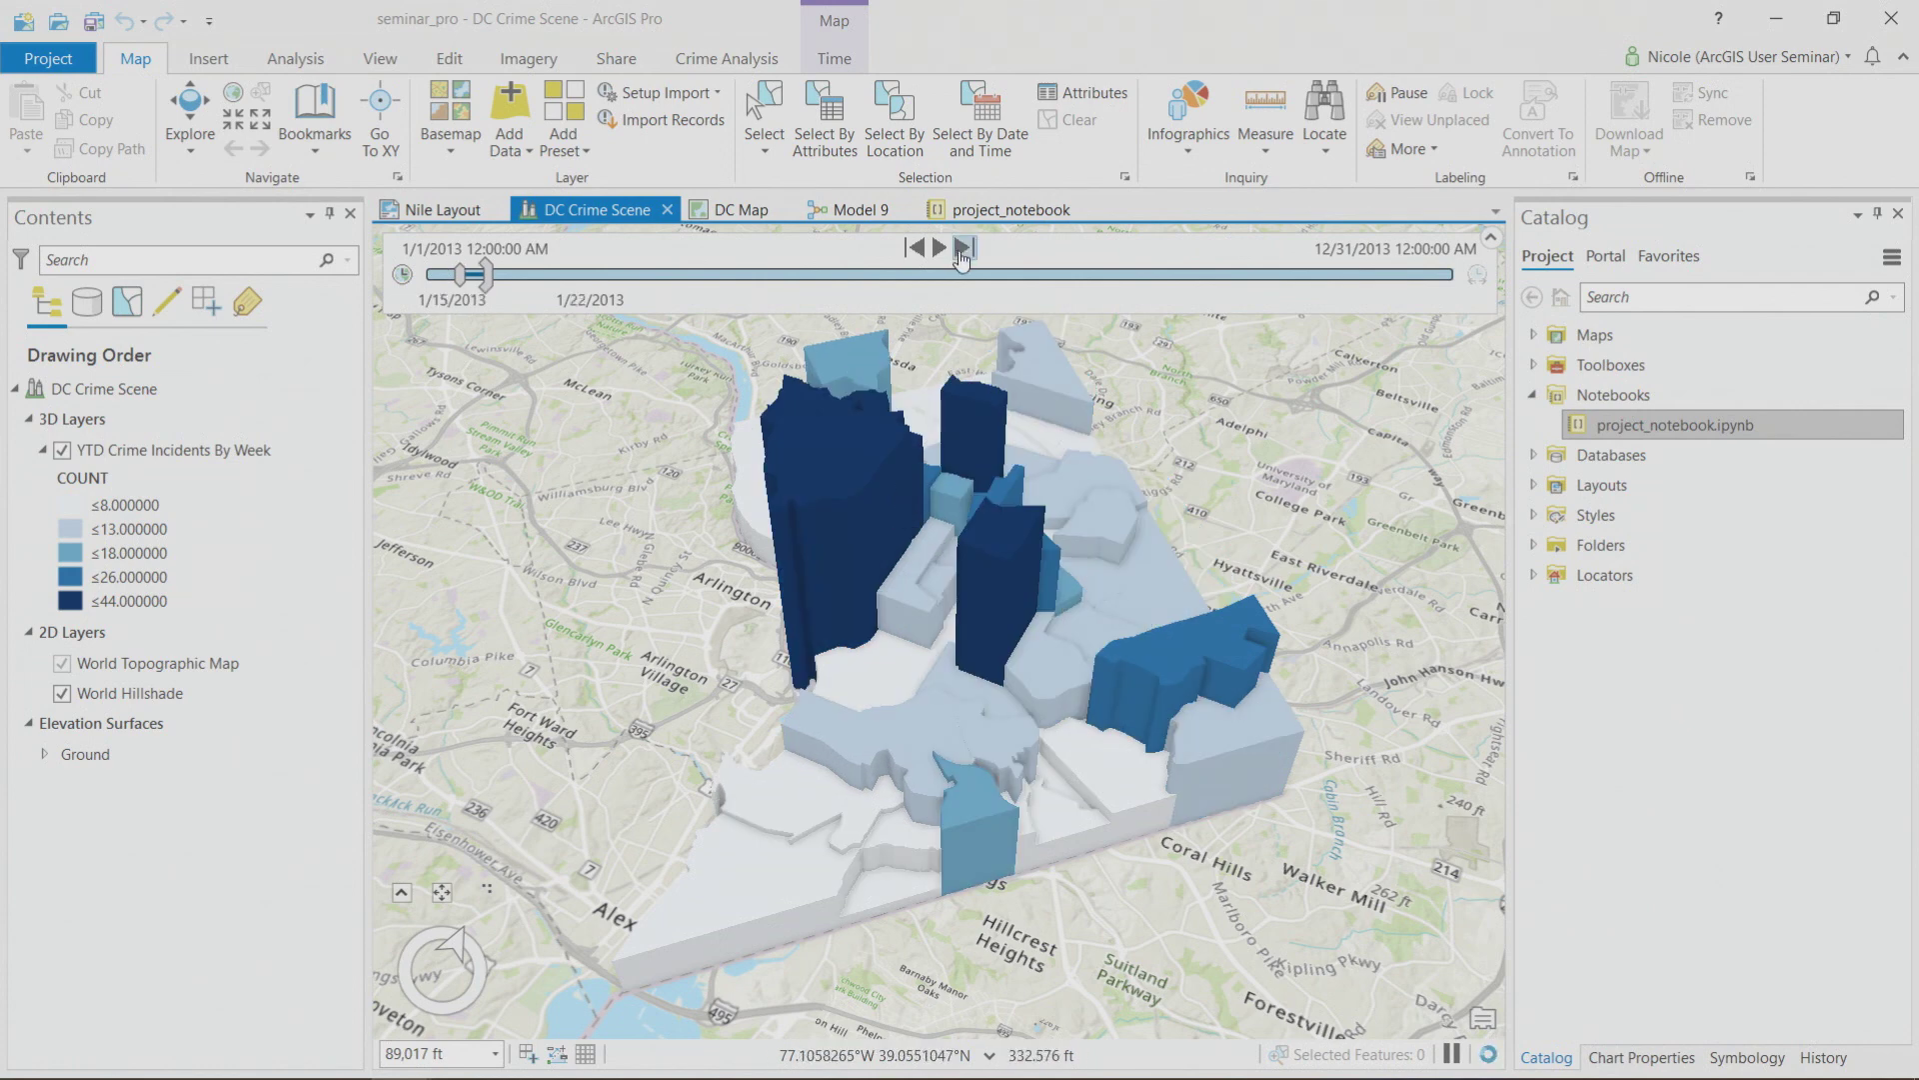
left_click(962, 255)
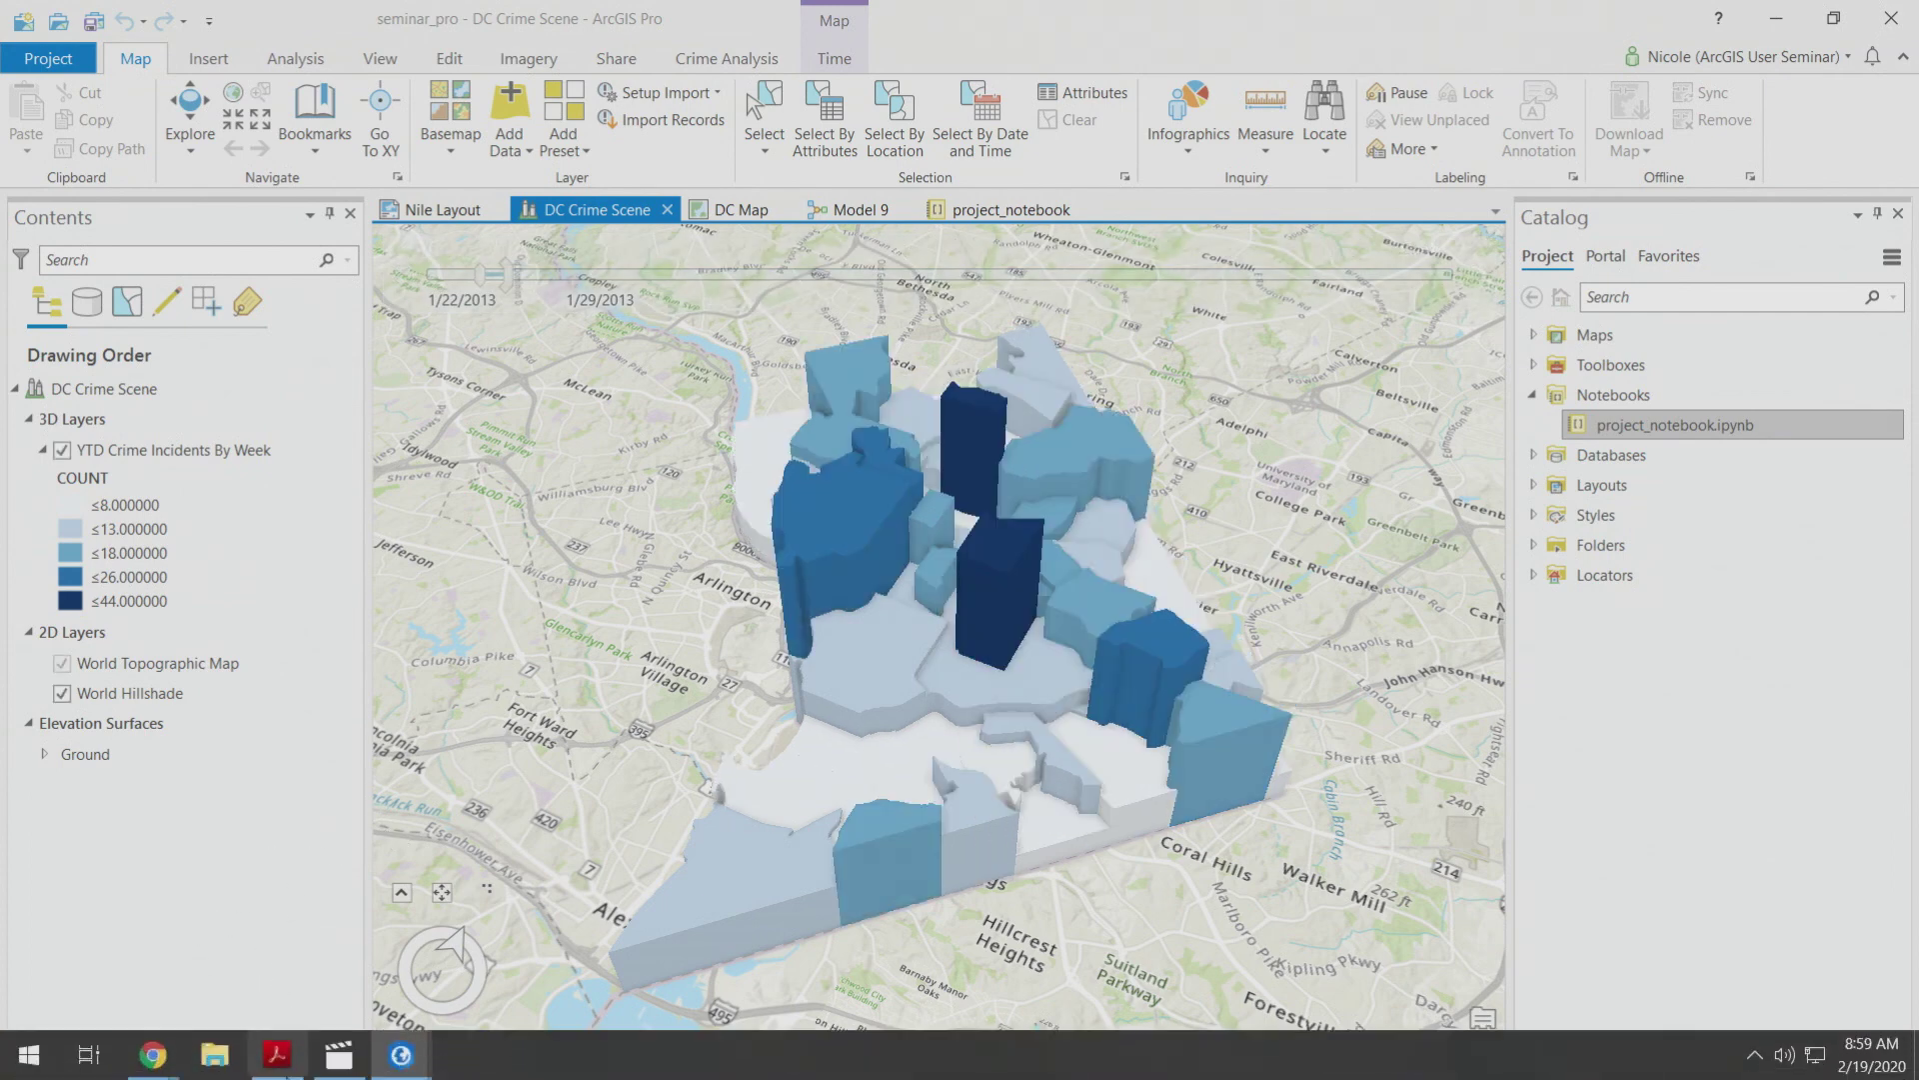
Switch to the video player, watch the DC_CrimePointsShort animation to its end, and return to ArcGIS Pro.
left_click(339, 1055)
left_click(960, 1011)
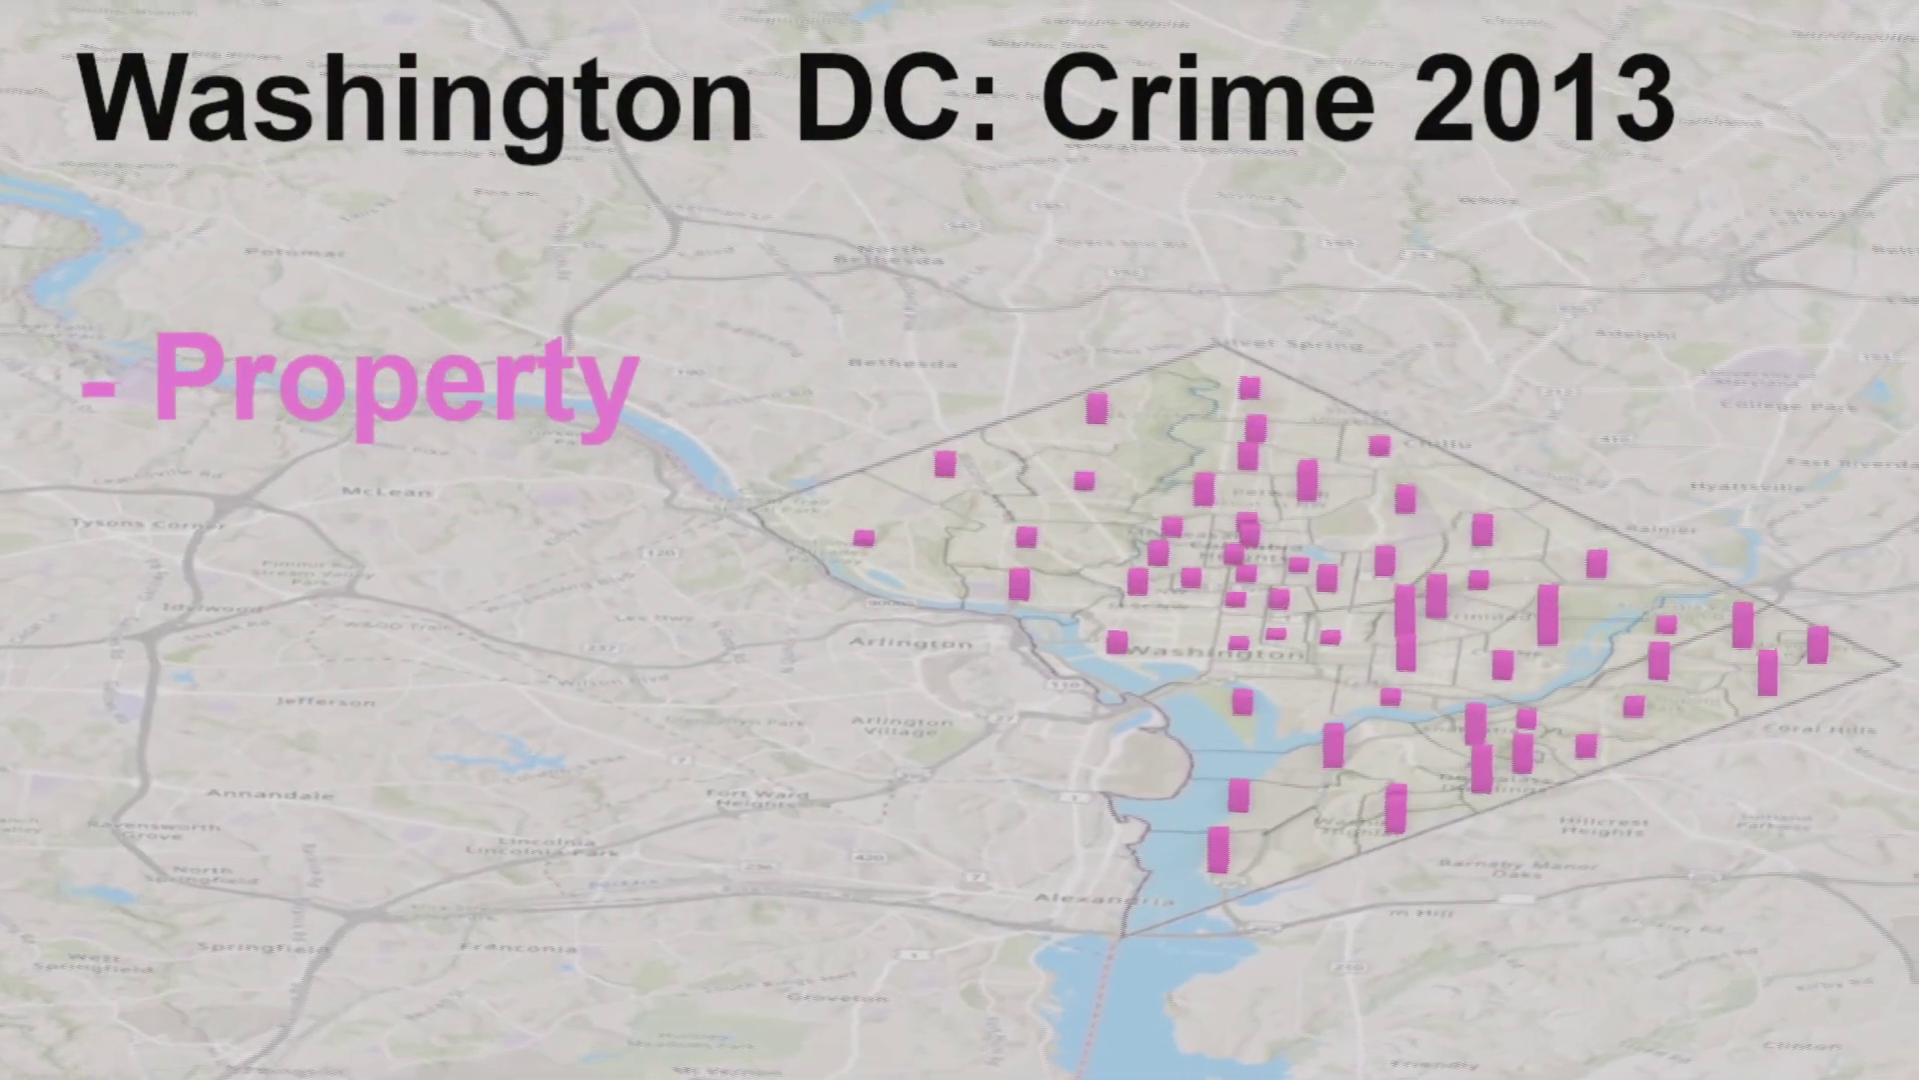
mouse_move(455, 692)
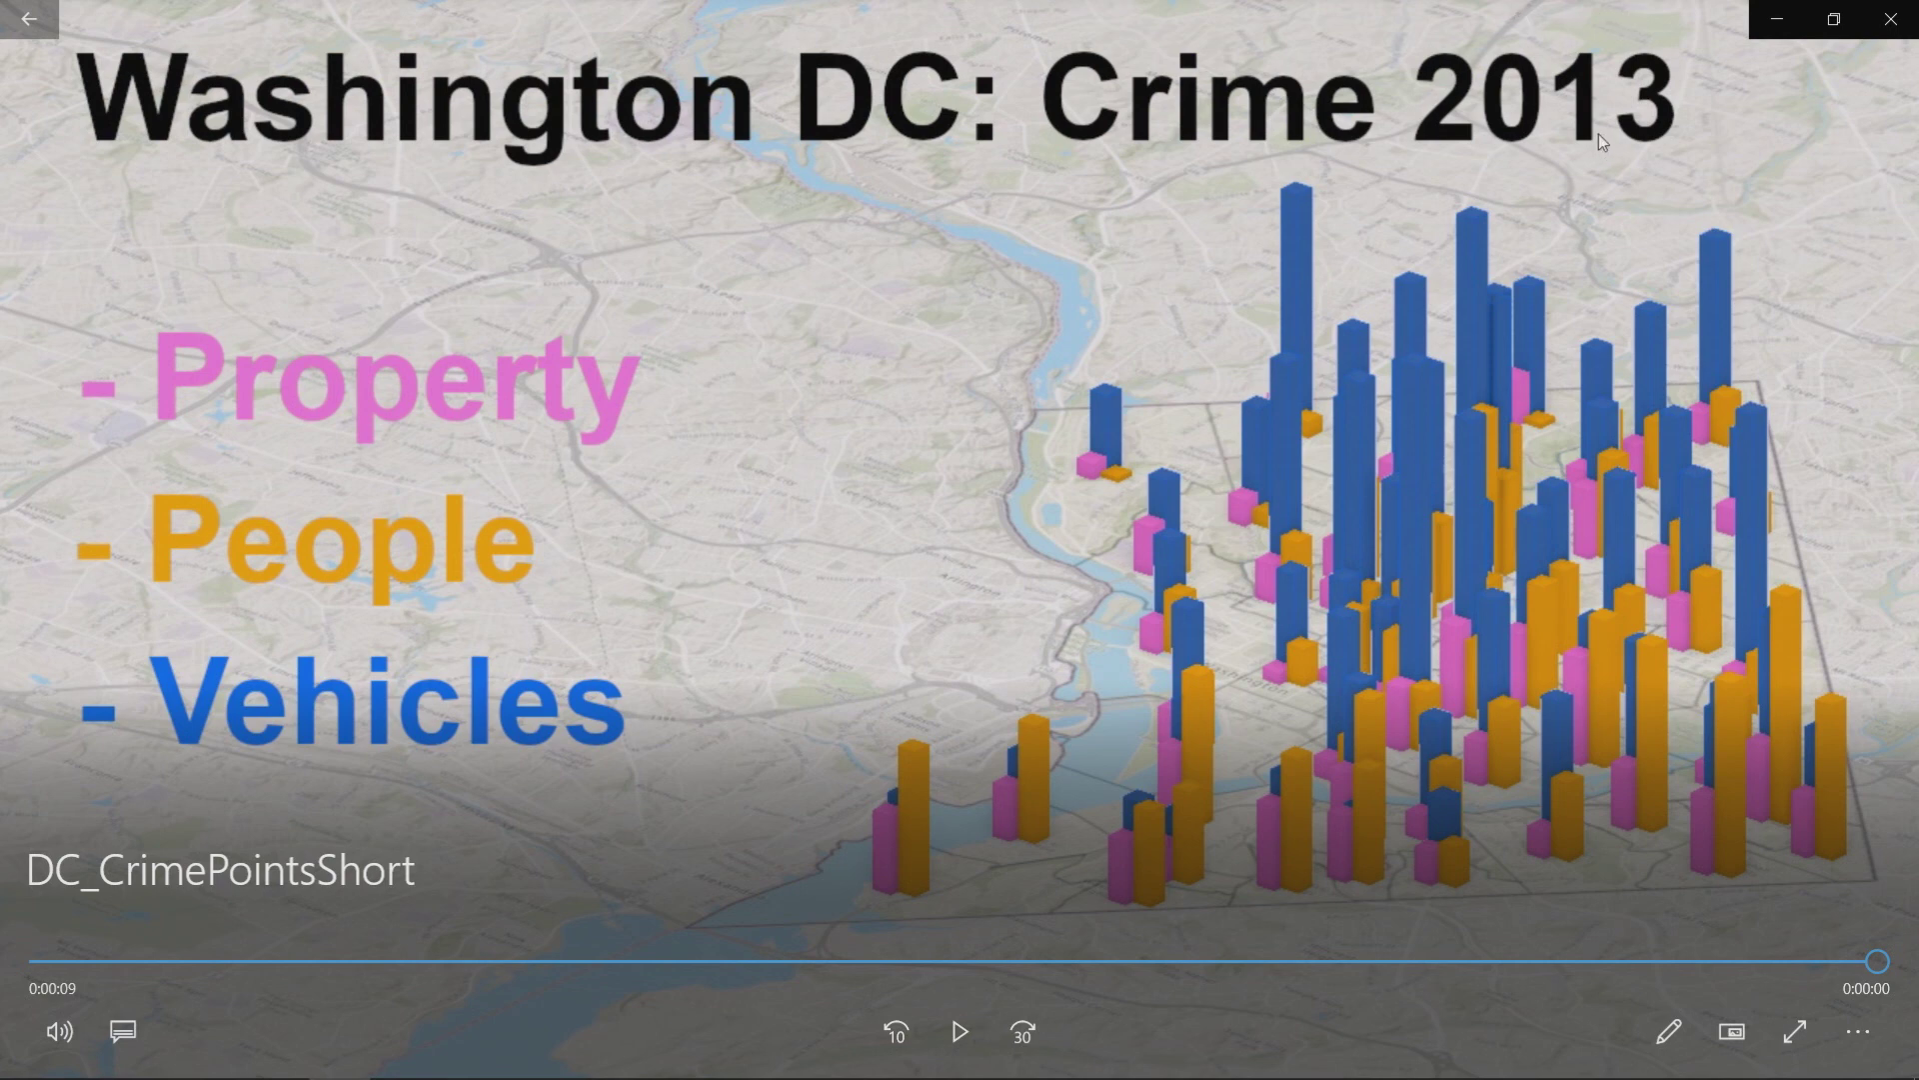
left_click(1777, 19)
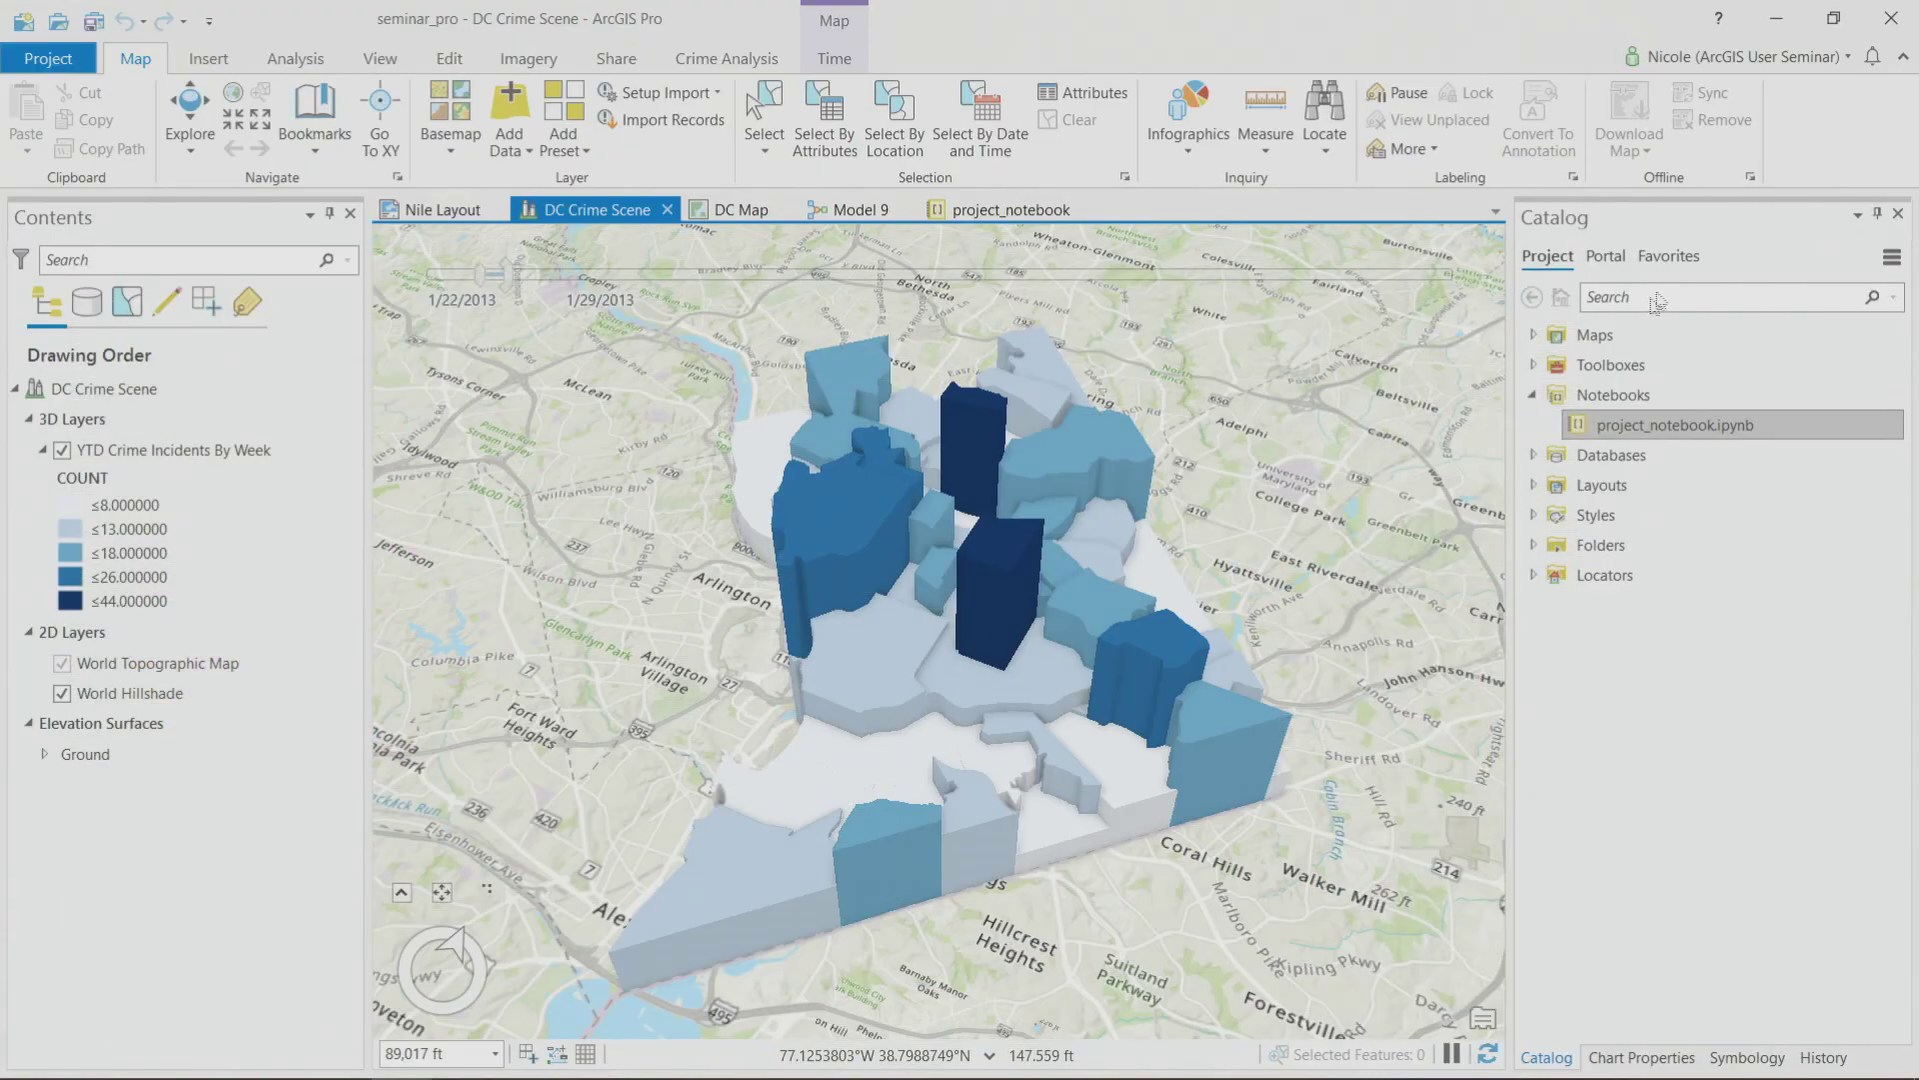
In DC Map, symbolize the PoliceServiceAreas layer with charts, using the Pie Chart type.
left_click(718, 211)
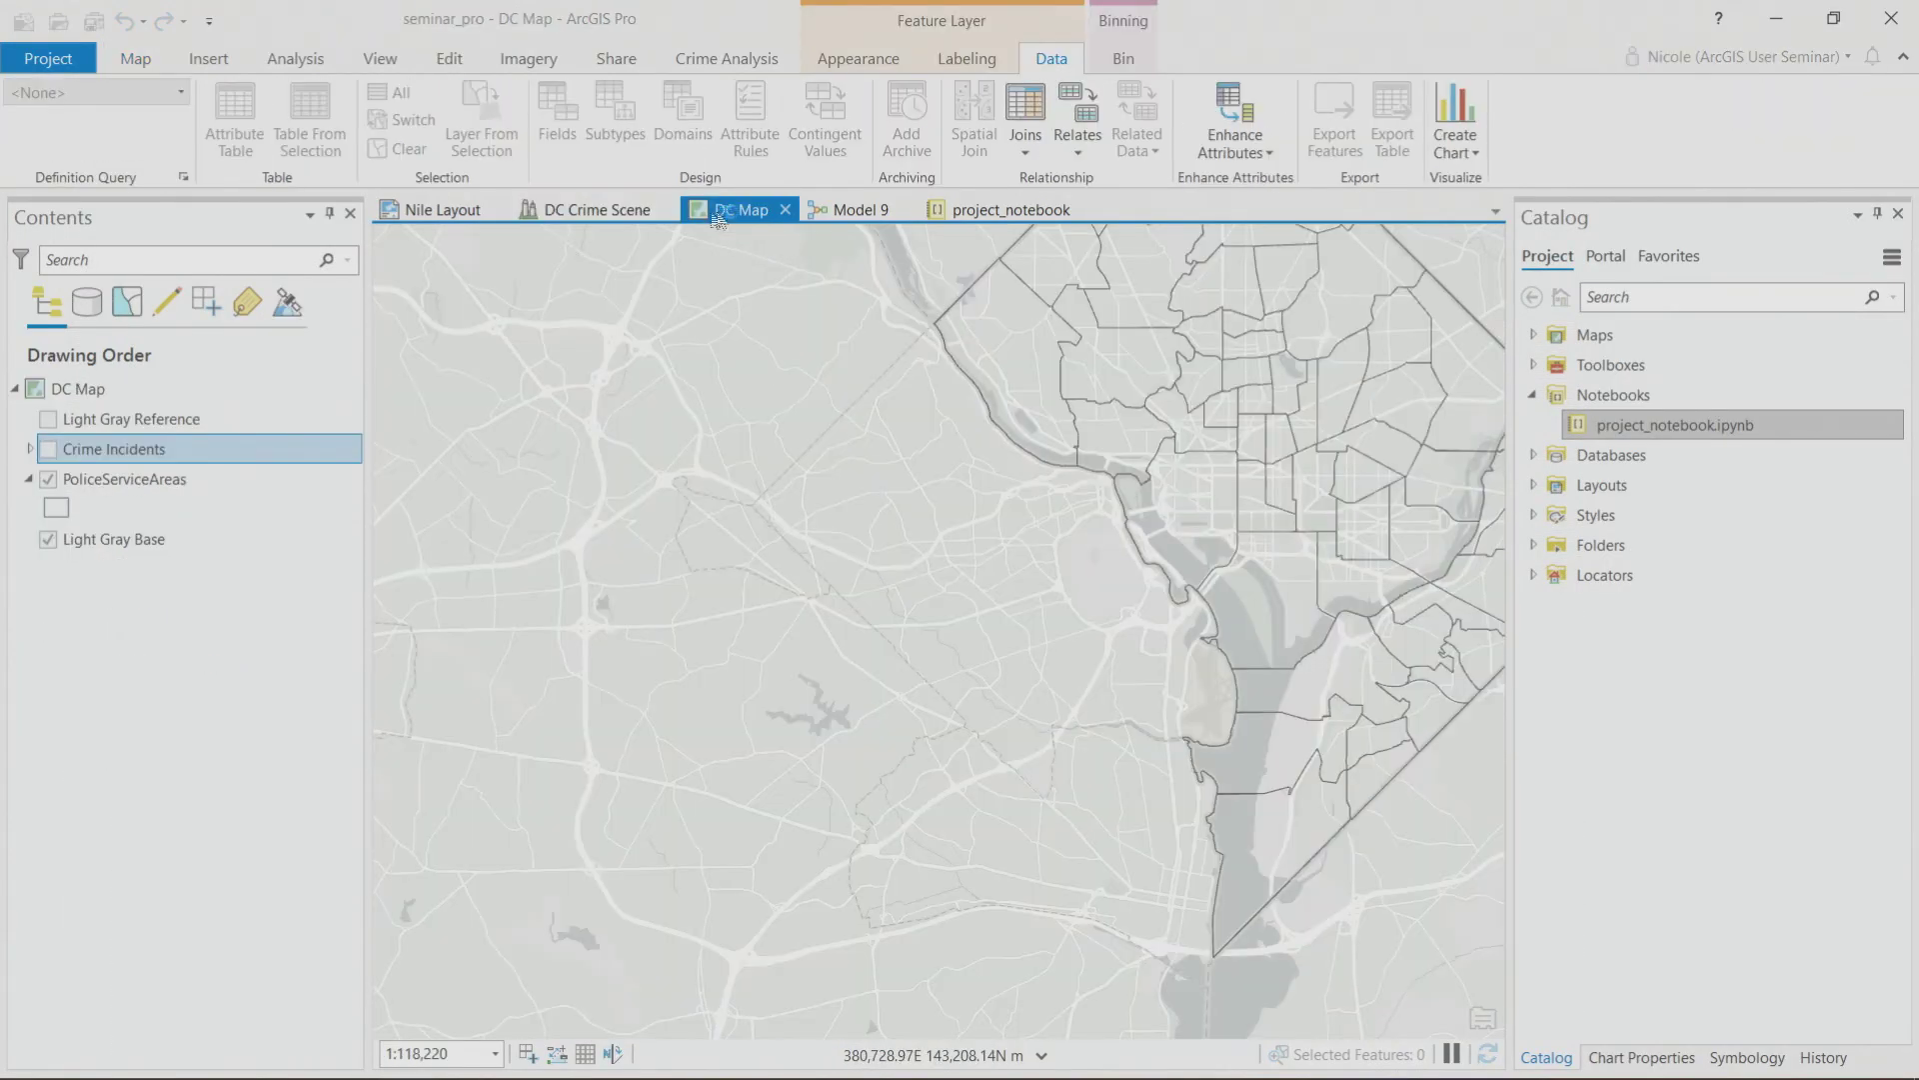
right_click(145, 486)
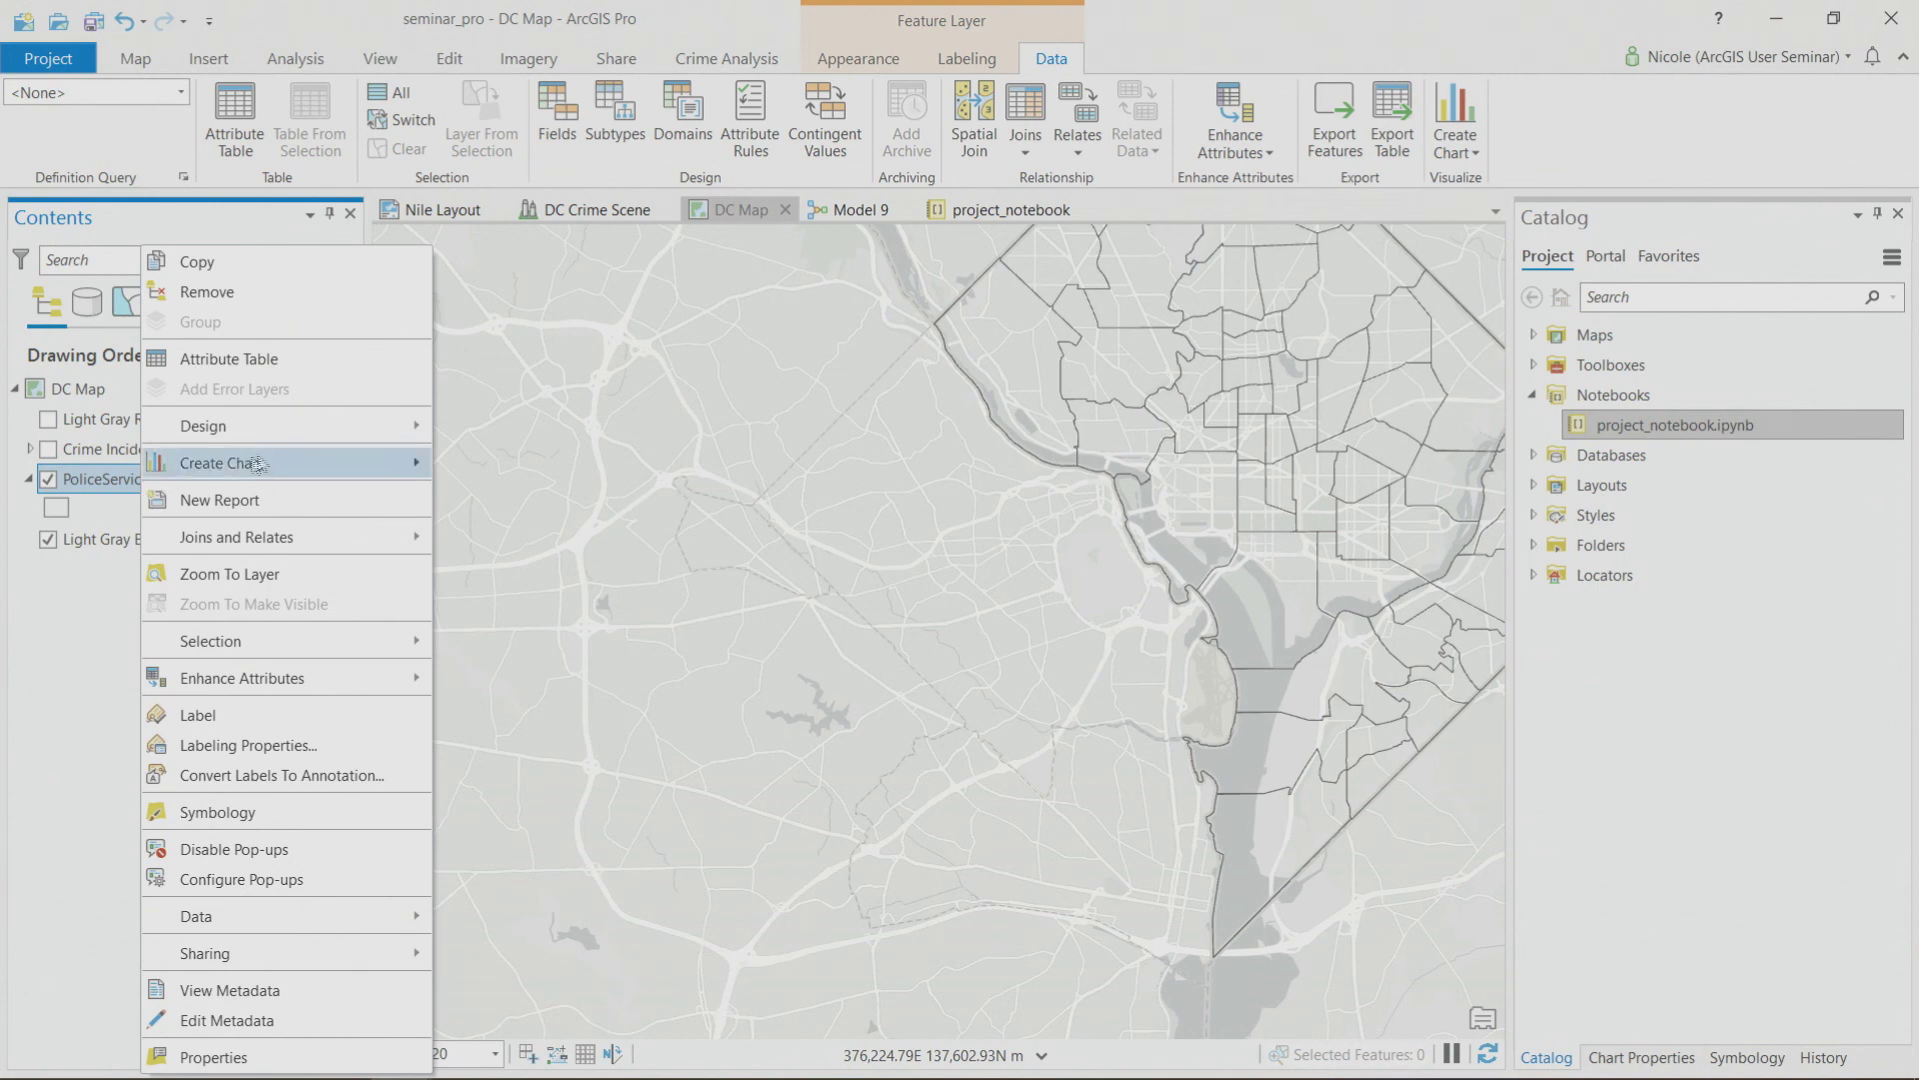
mouse_move(258, 468)
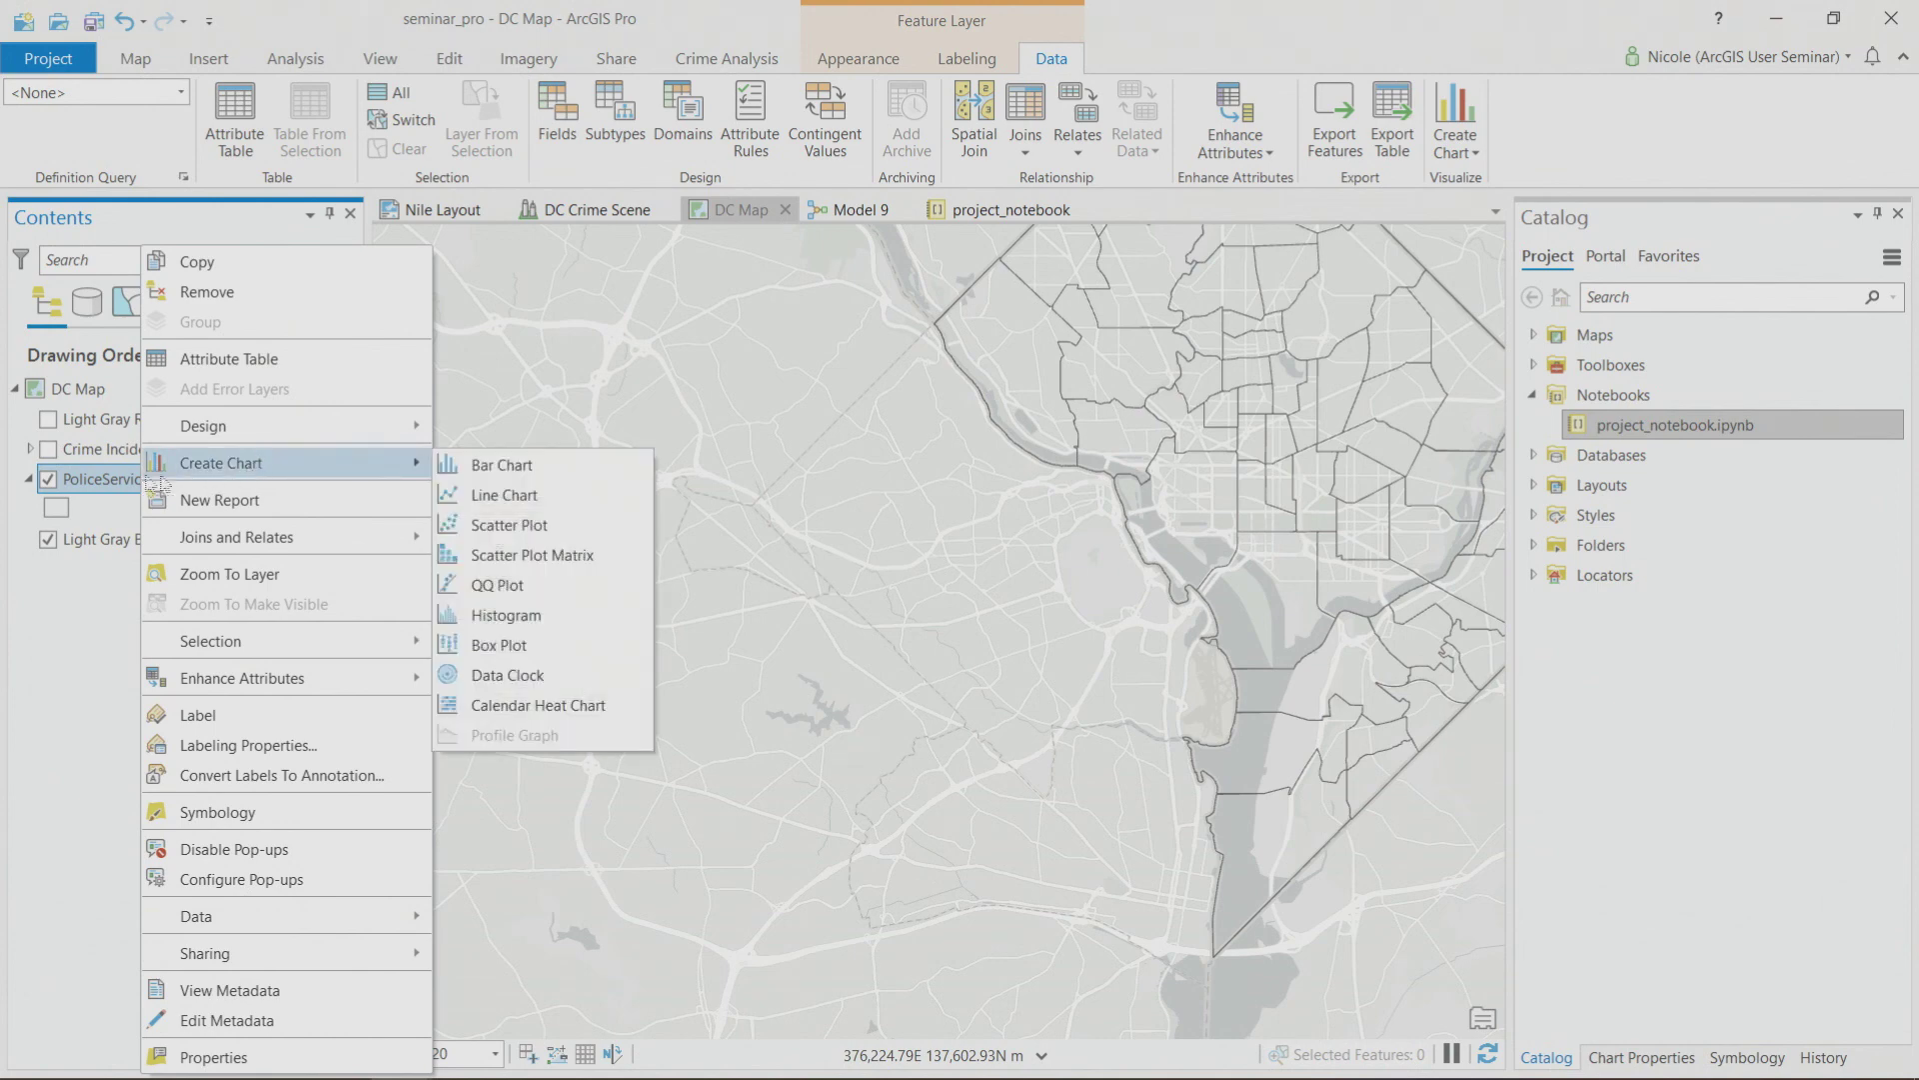
left_click(298, 813)
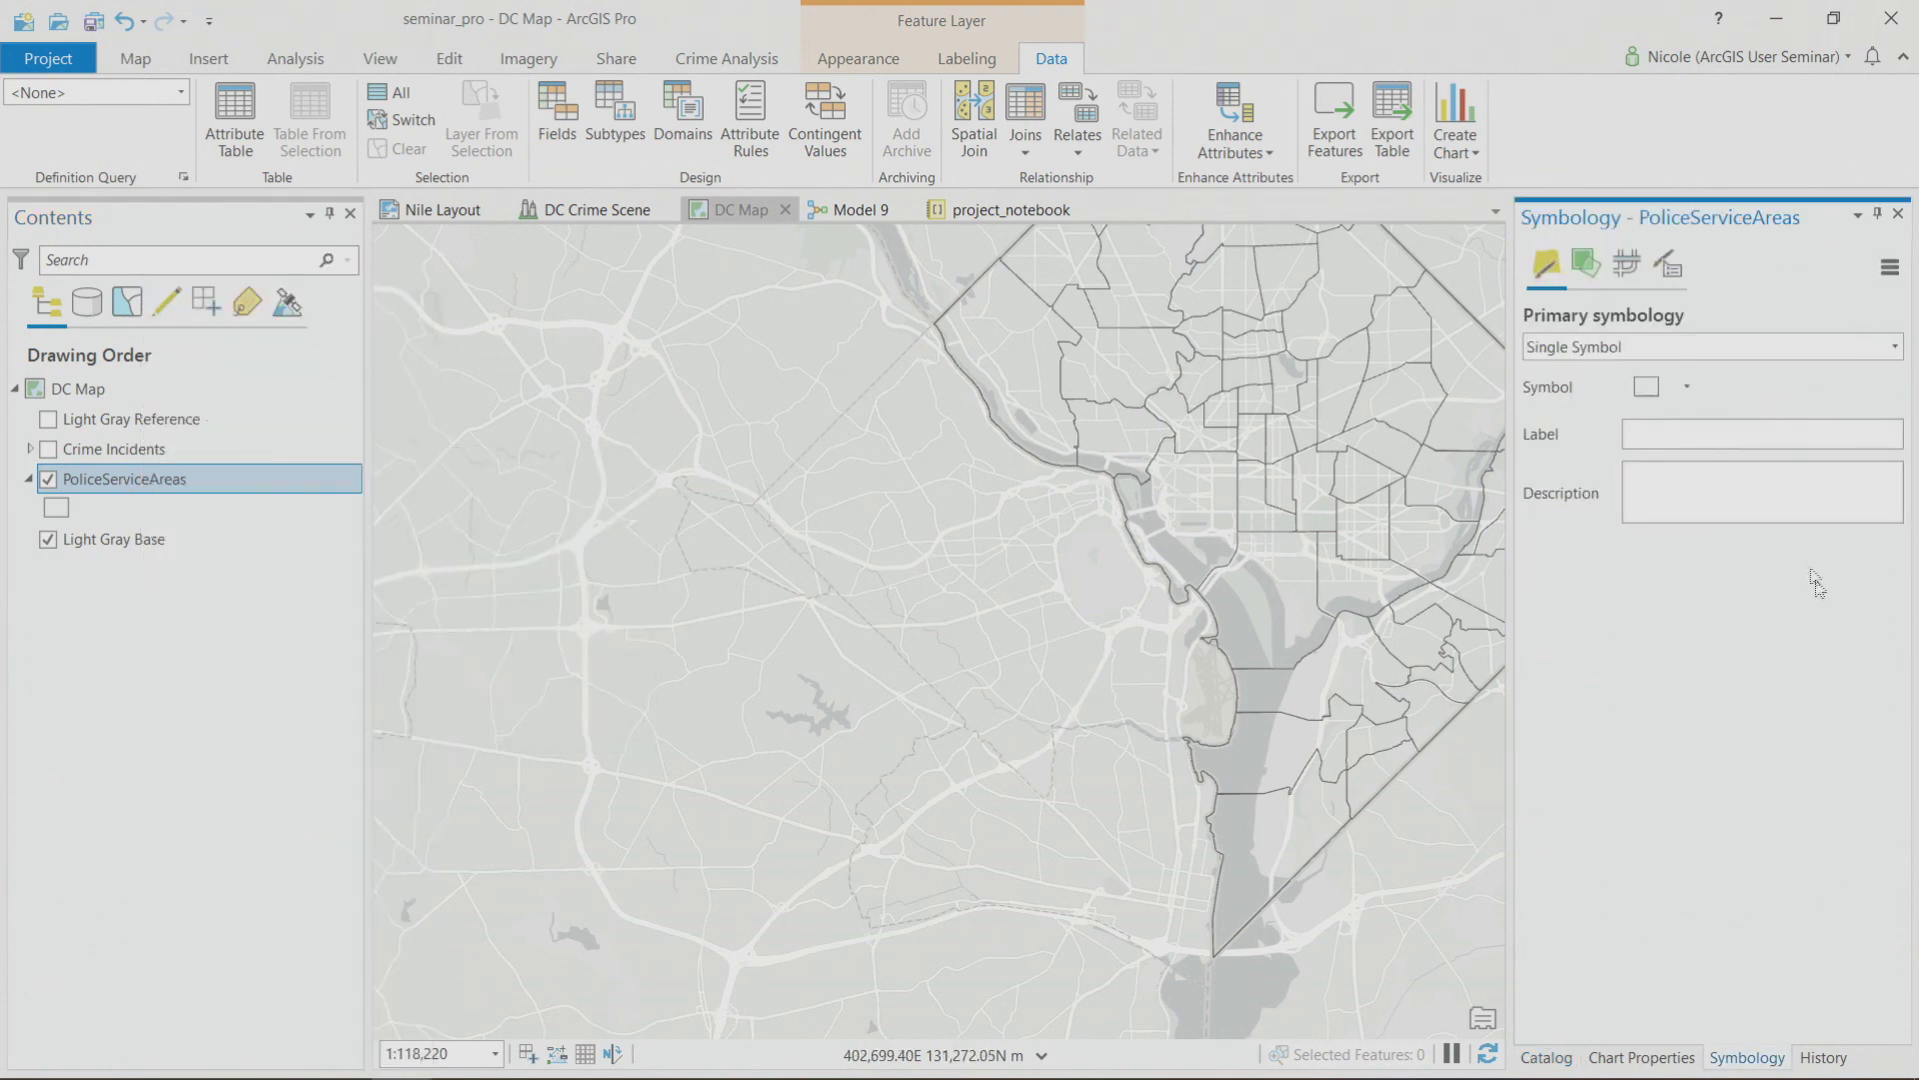
left_click(1889, 348)
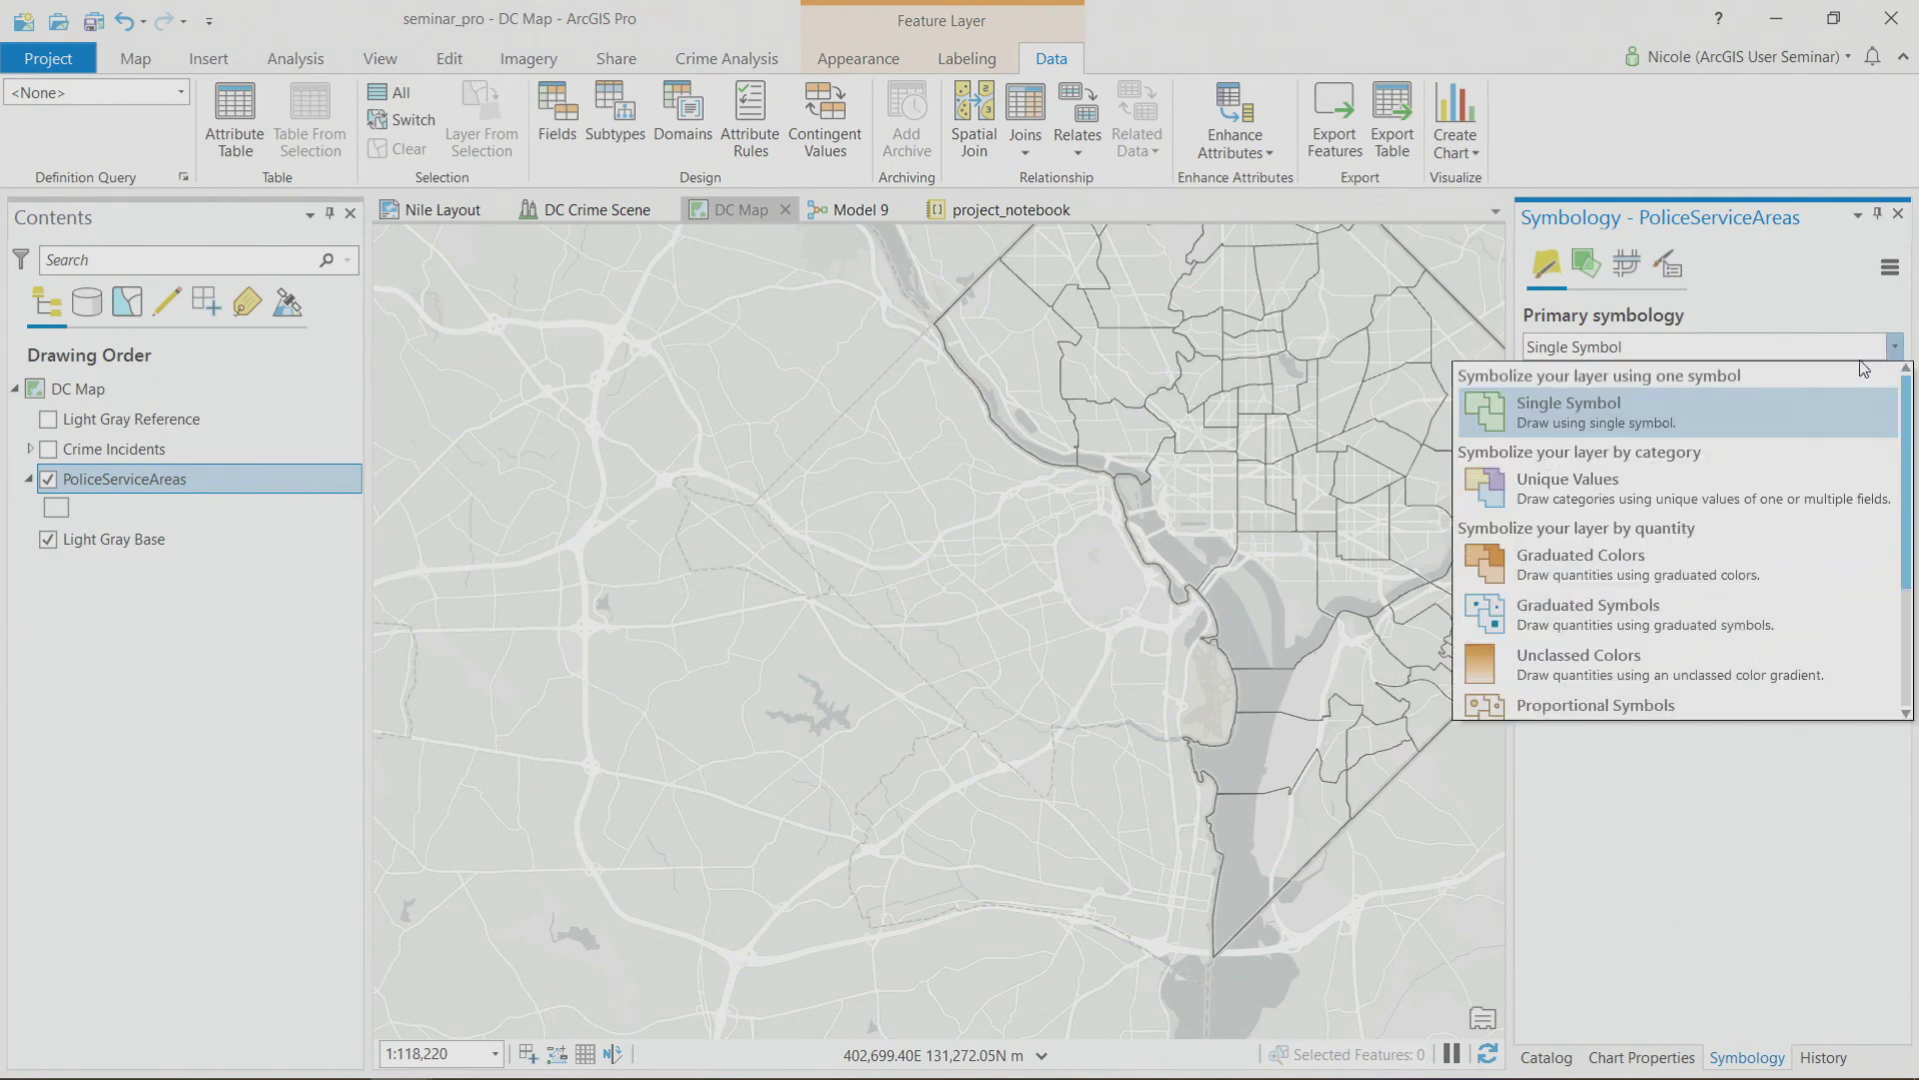
scroll(1869, 470, "down", 3)
key("Escape")
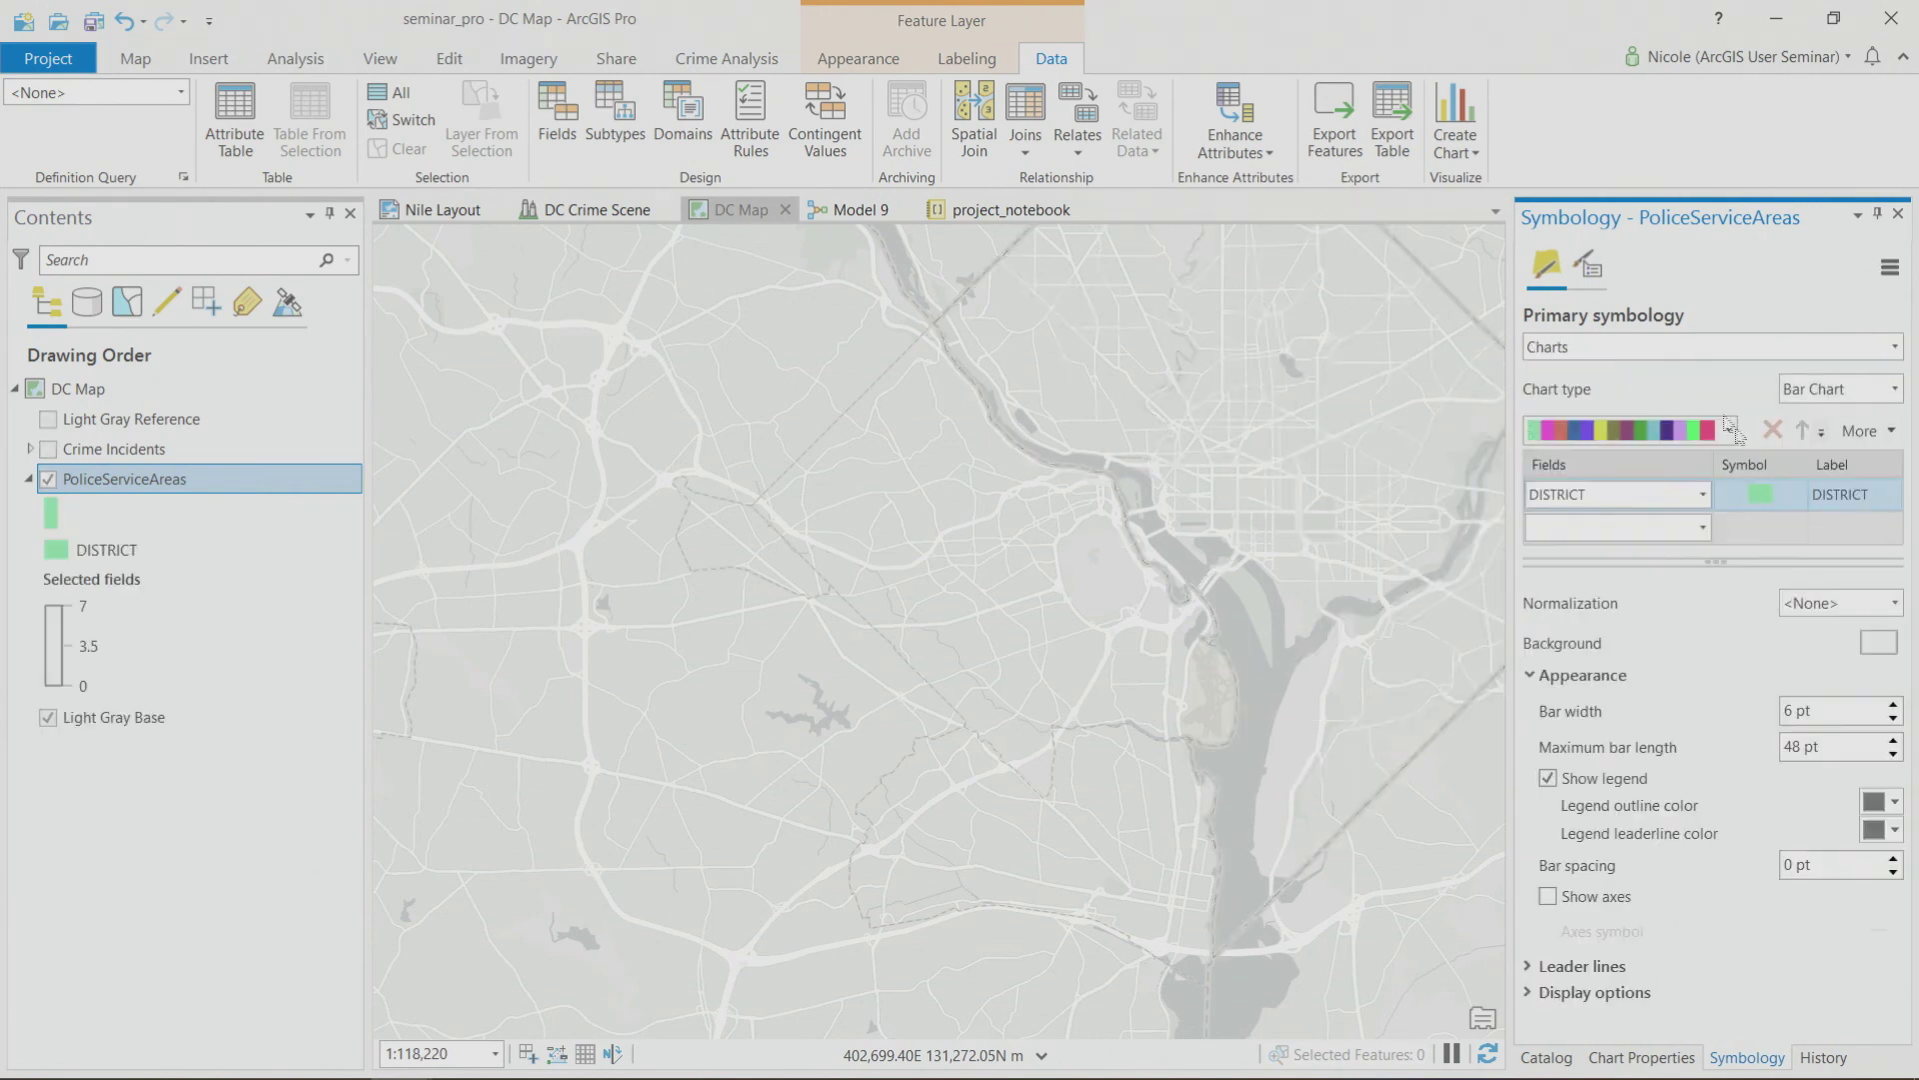
left_click(1891, 390)
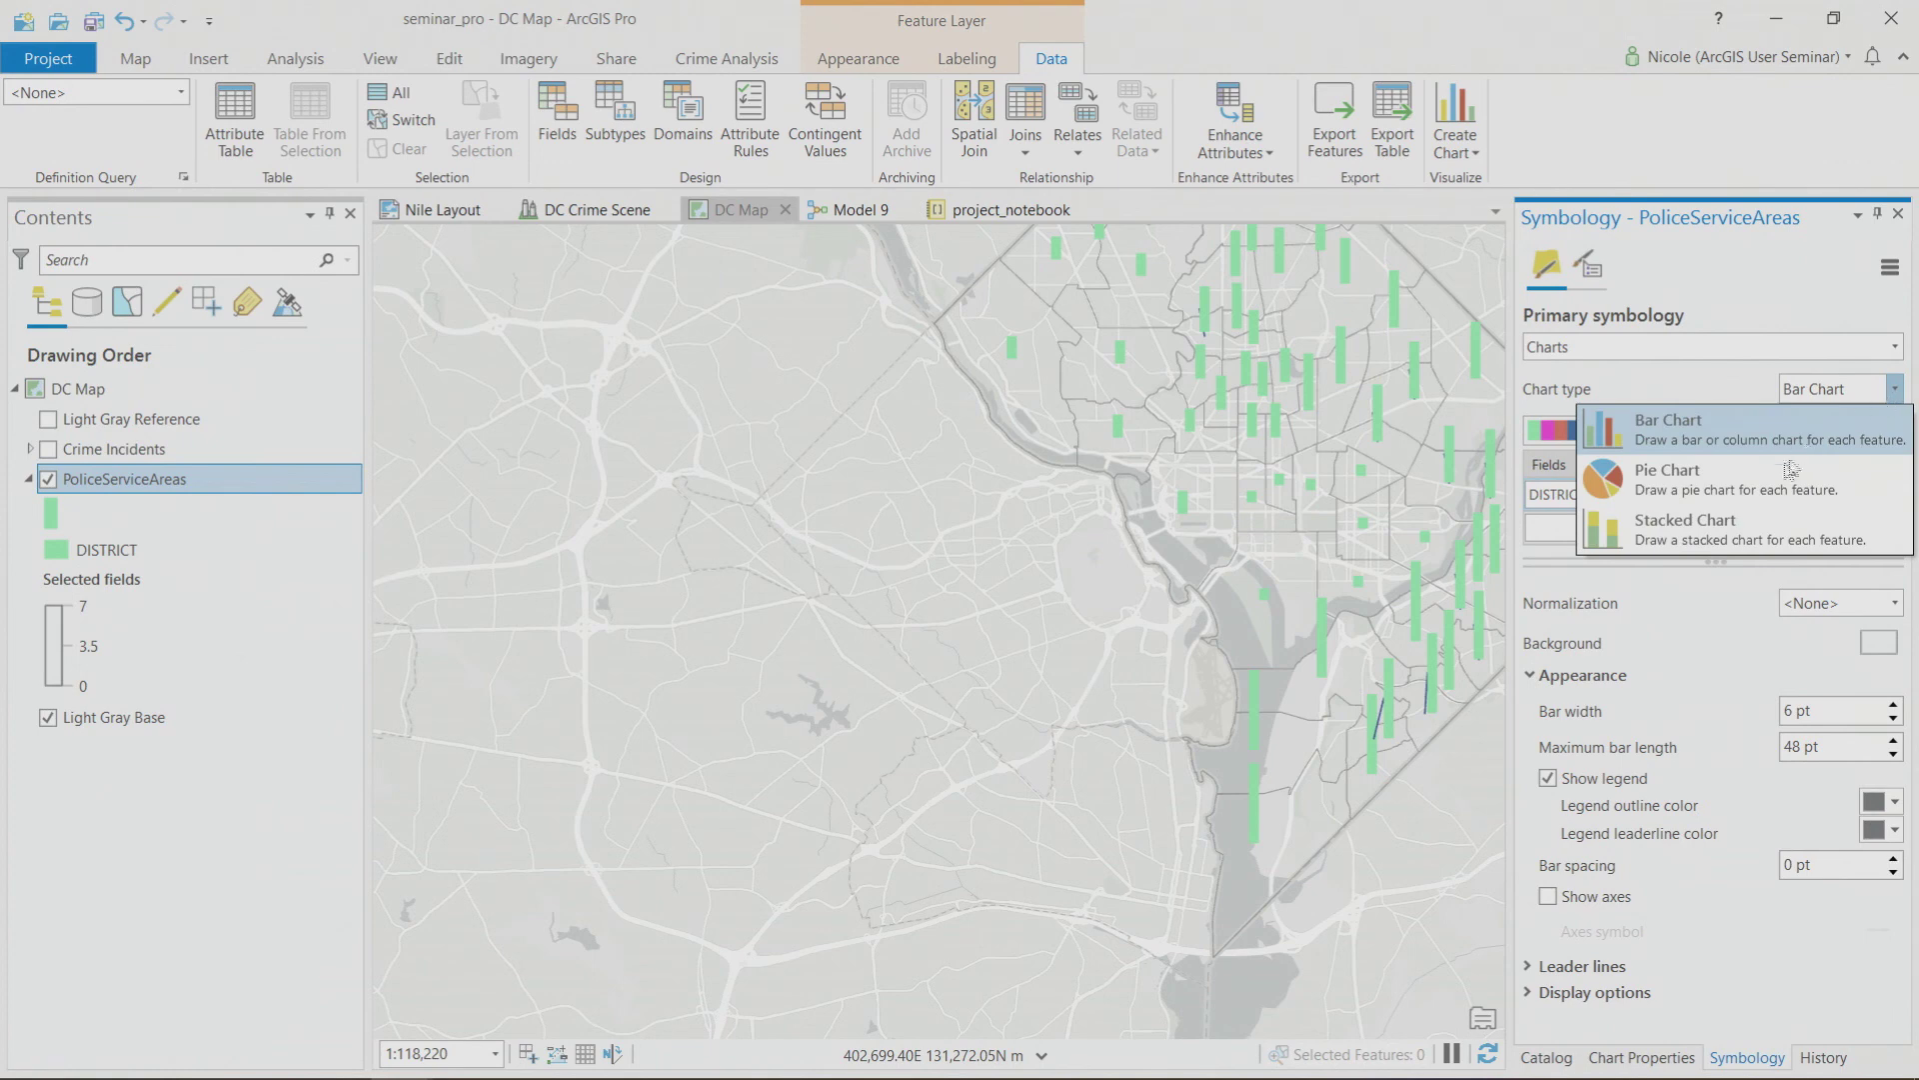
left_click(1773, 478)
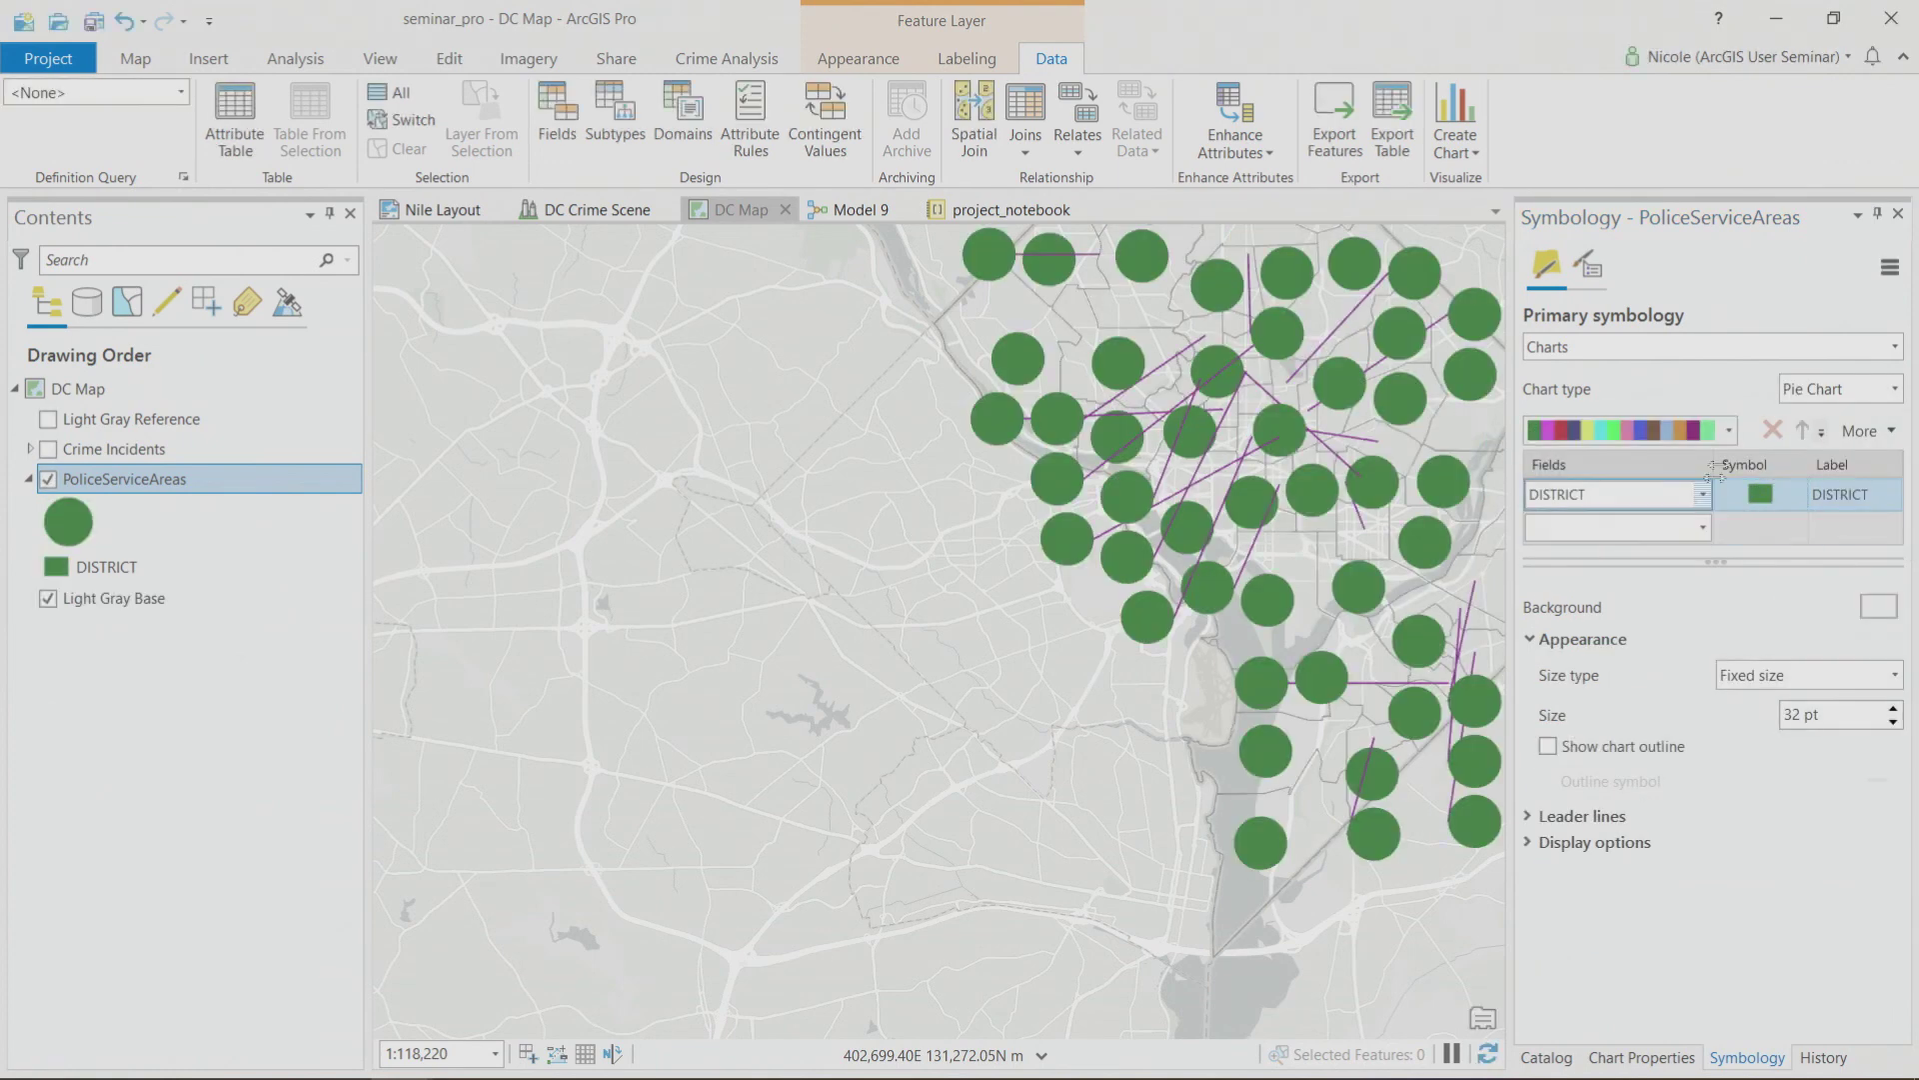
Set the pie chart fields of PoliceServiceAreas to BURGLARY, SEX ABUSE and ARSON.
left_click(1699, 503)
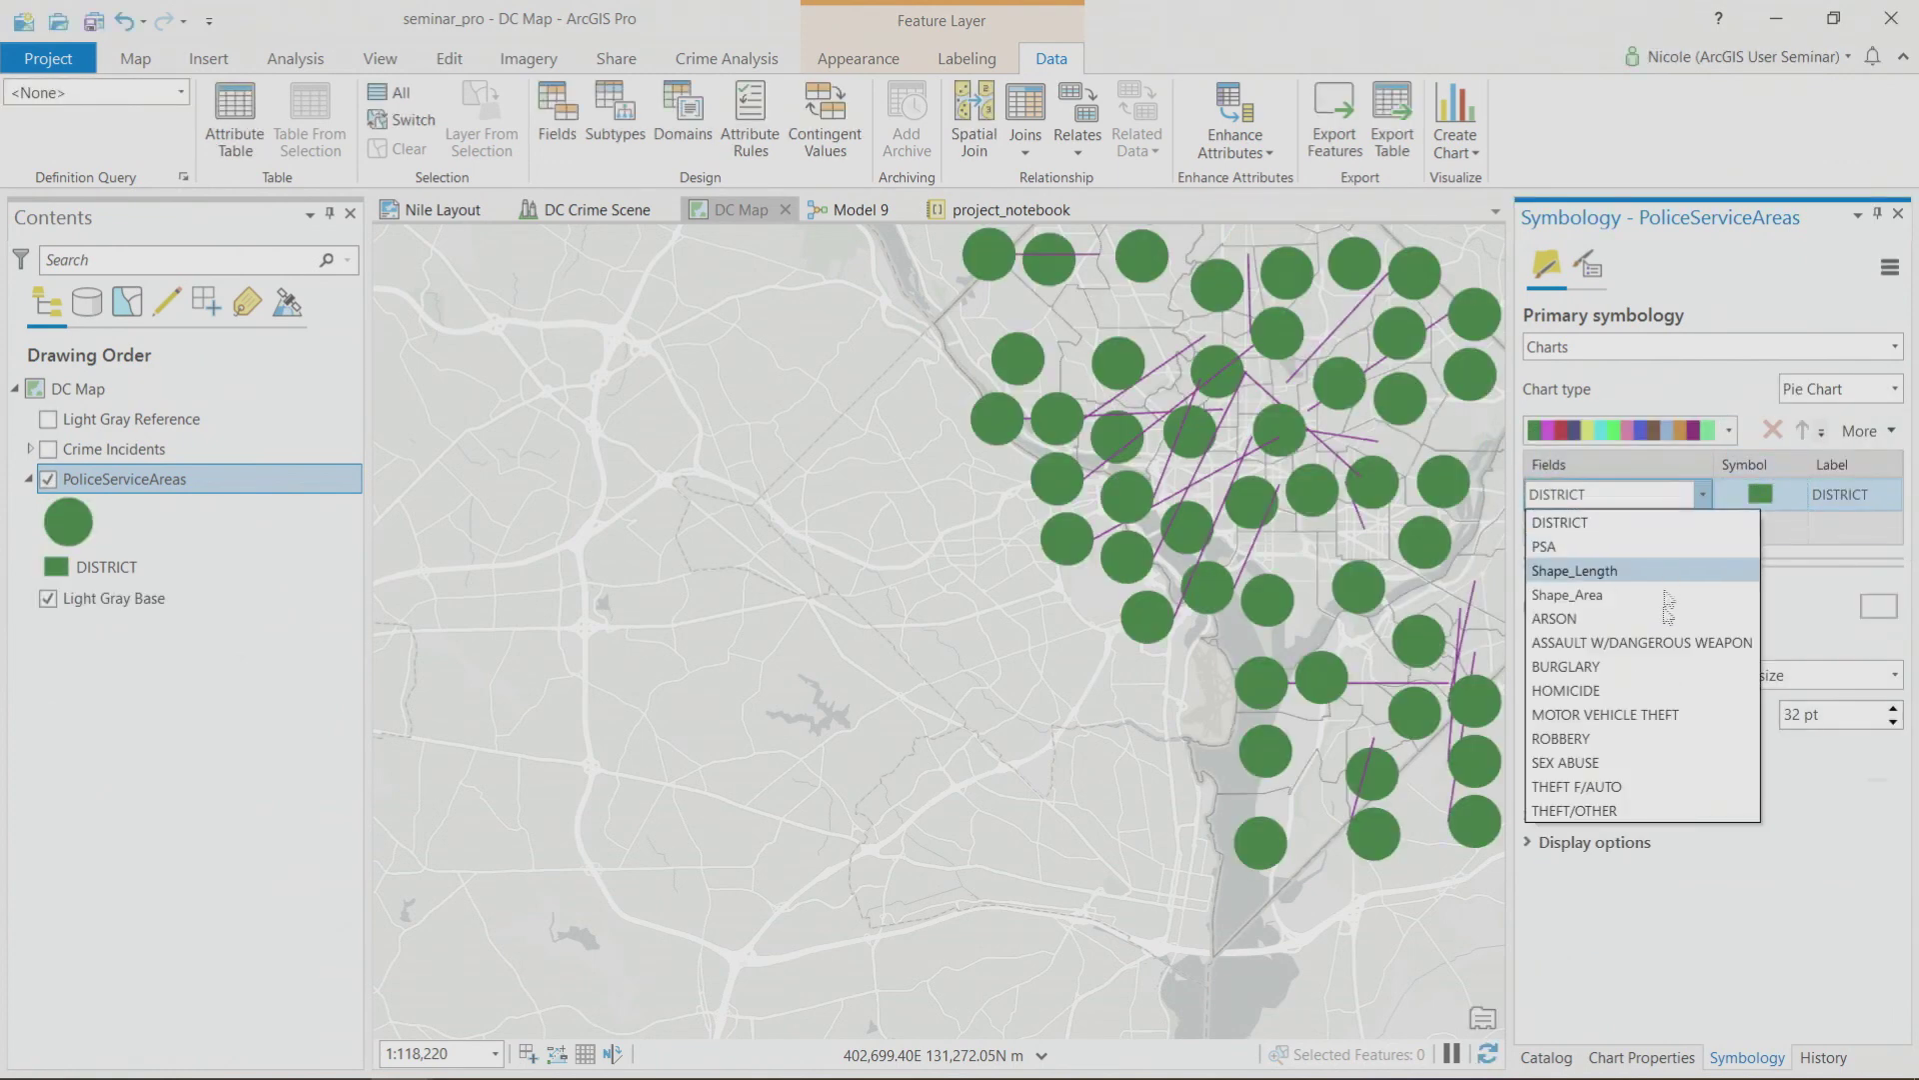
left_click(1657, 670)
left_click(1704, 534)
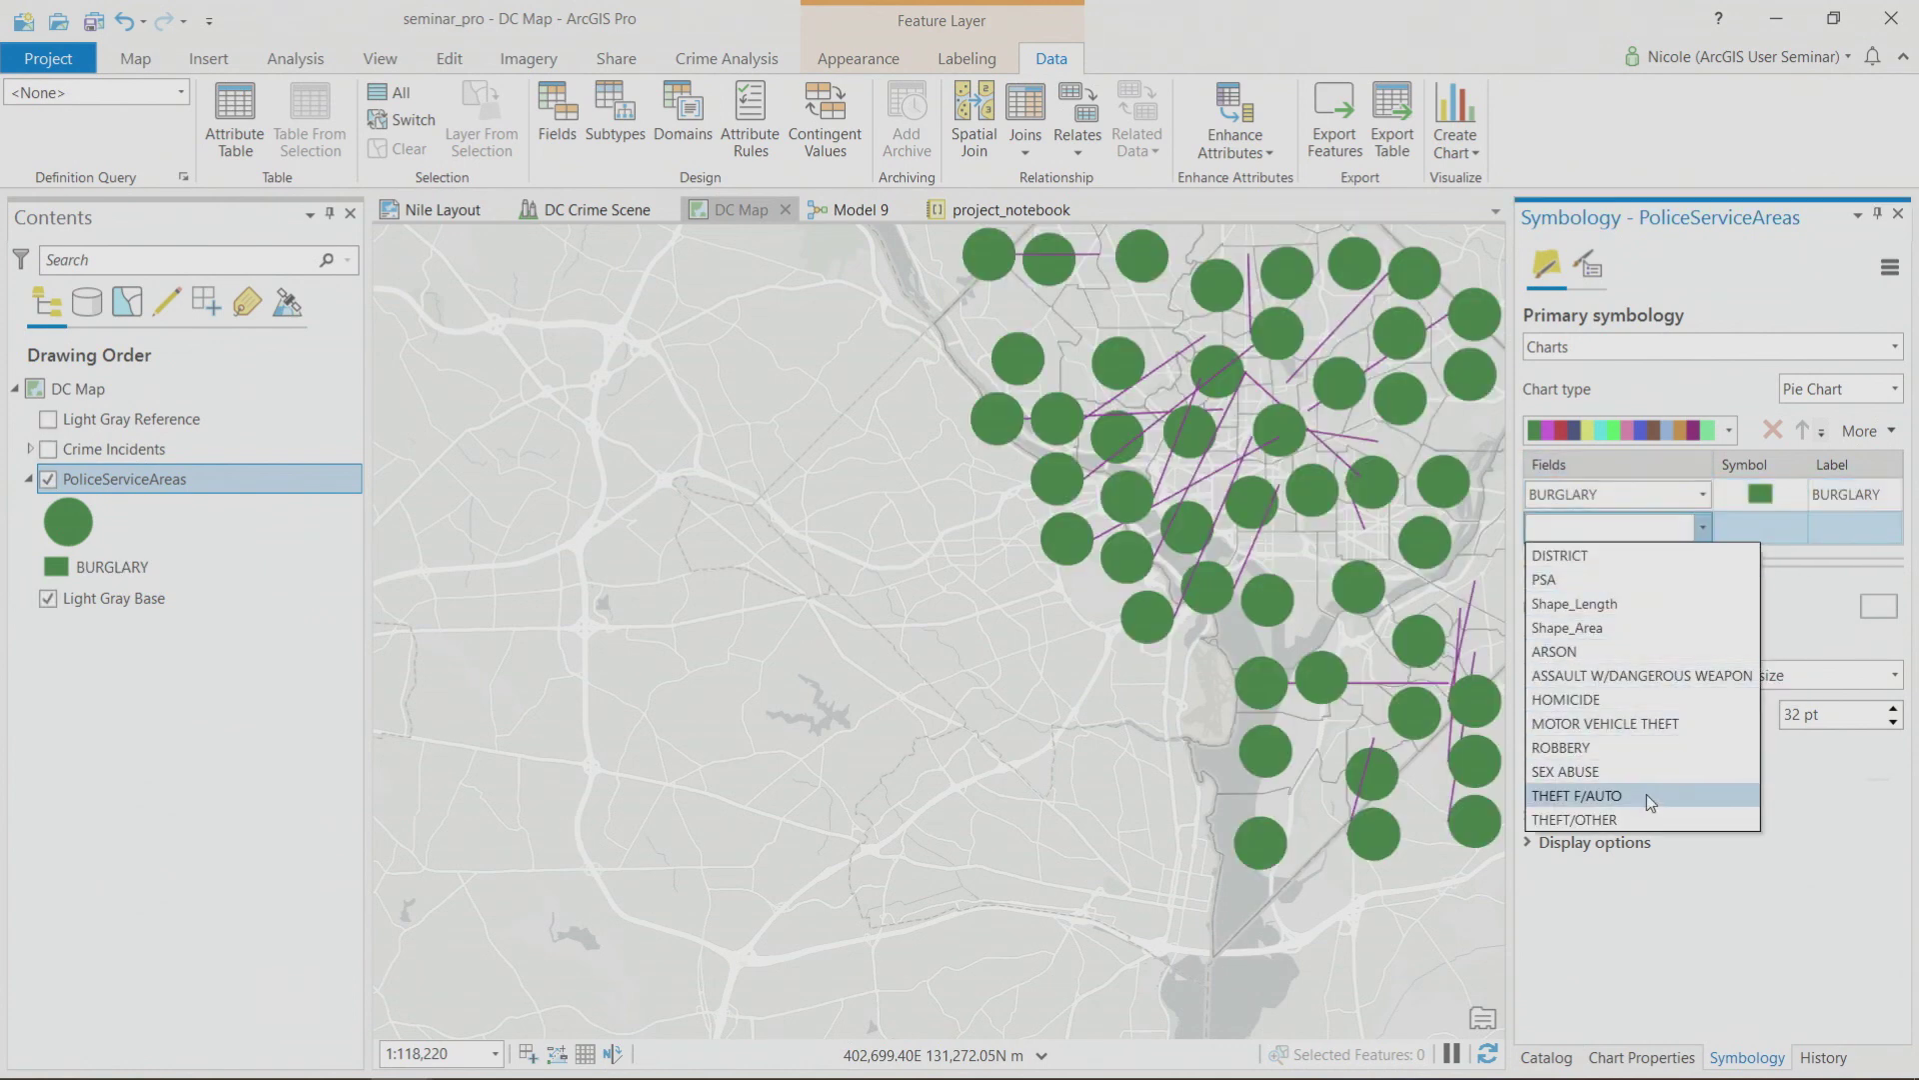
left_click(1641, 770)
left_click(1703, 560)
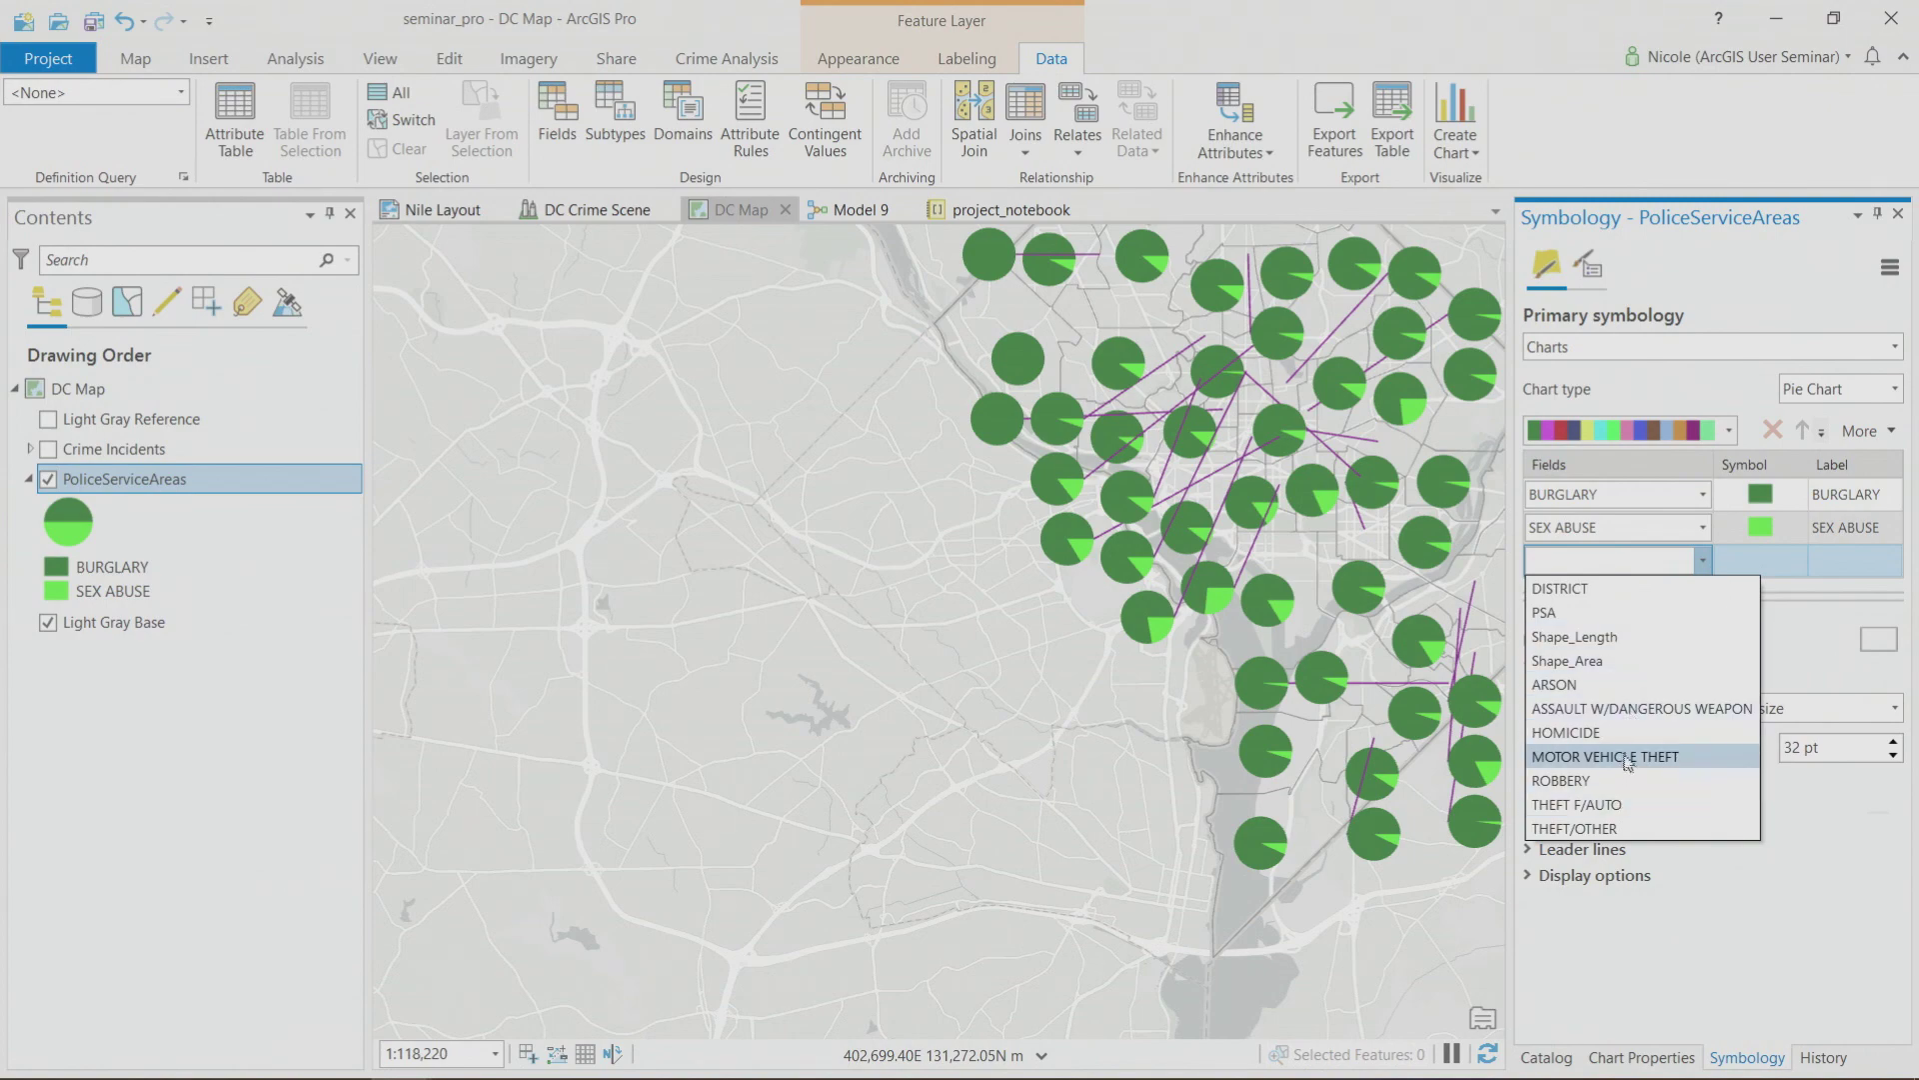
left_click(1555, 684)
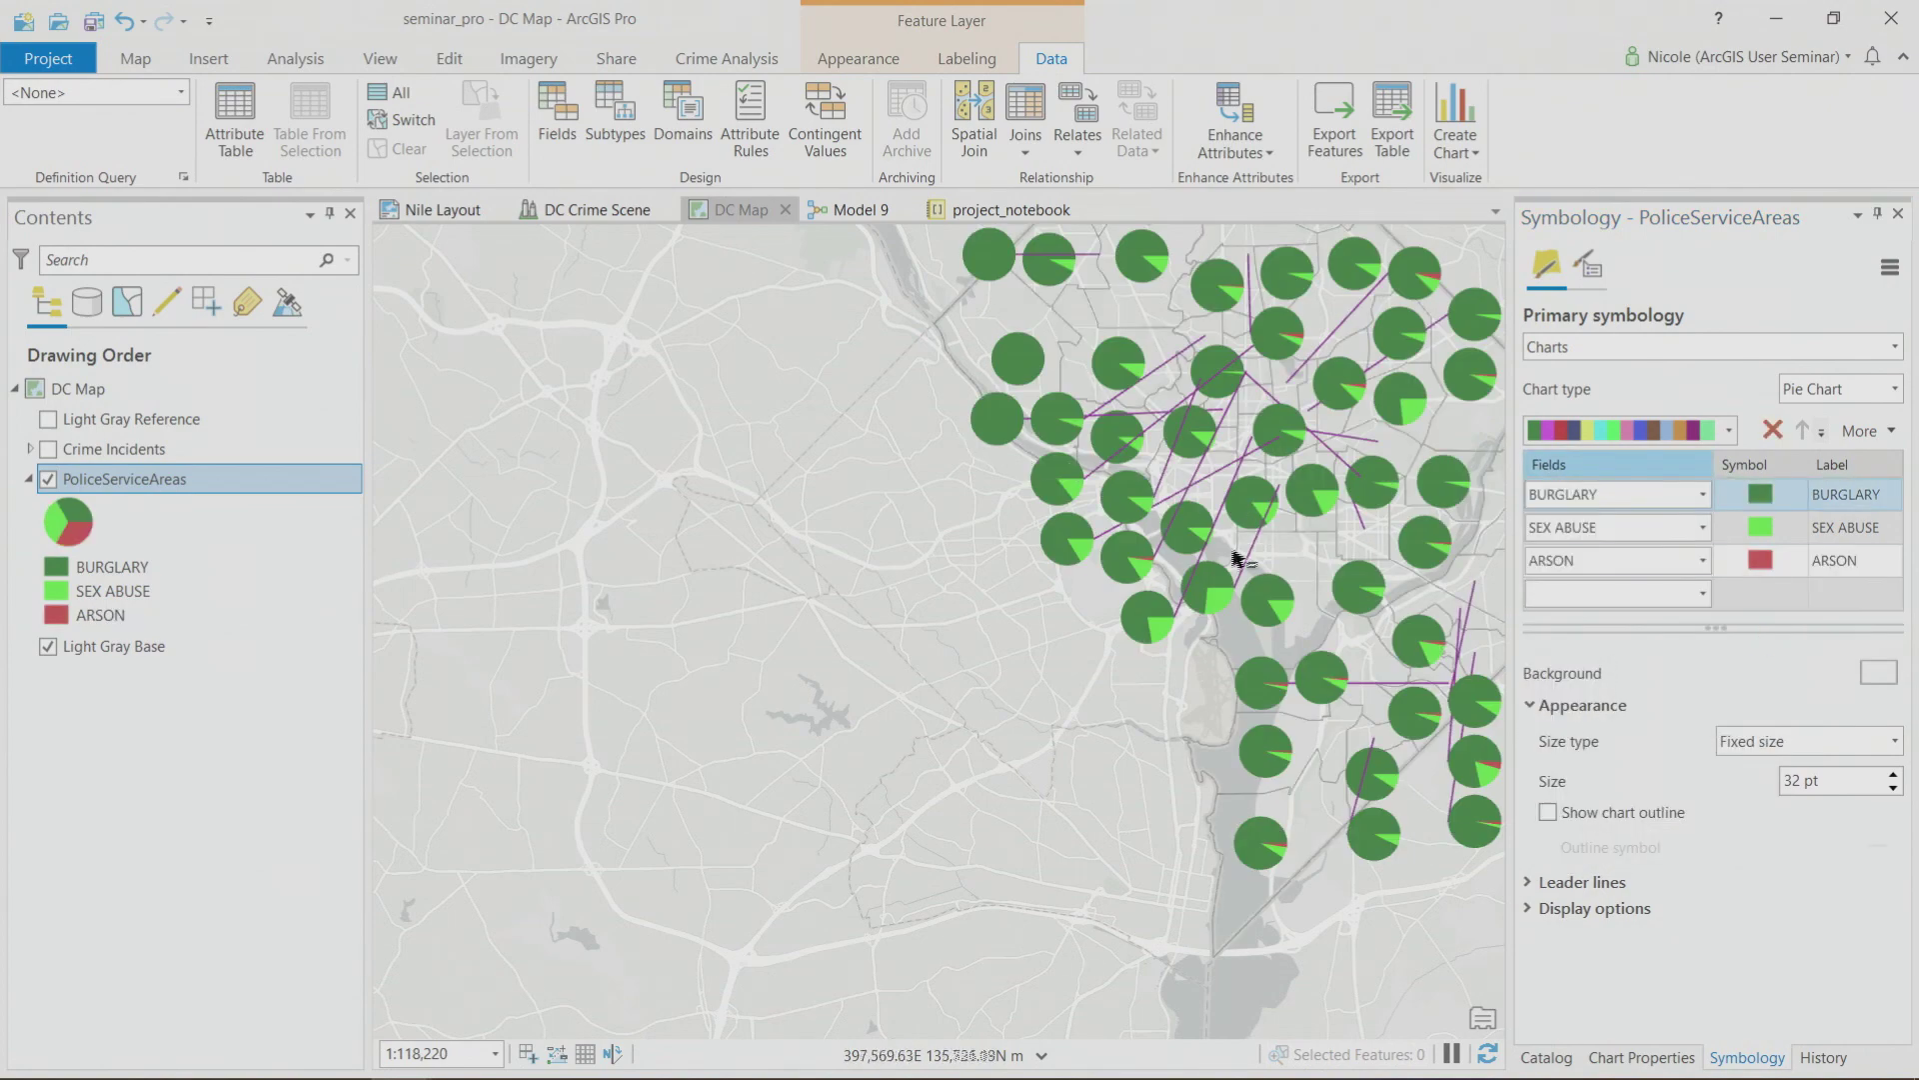
Turn off chart overlap prevention for the PoliceServiceAreas pie charts and display them in 3D.
left_click_drag(1318, 572, 1022, 621)
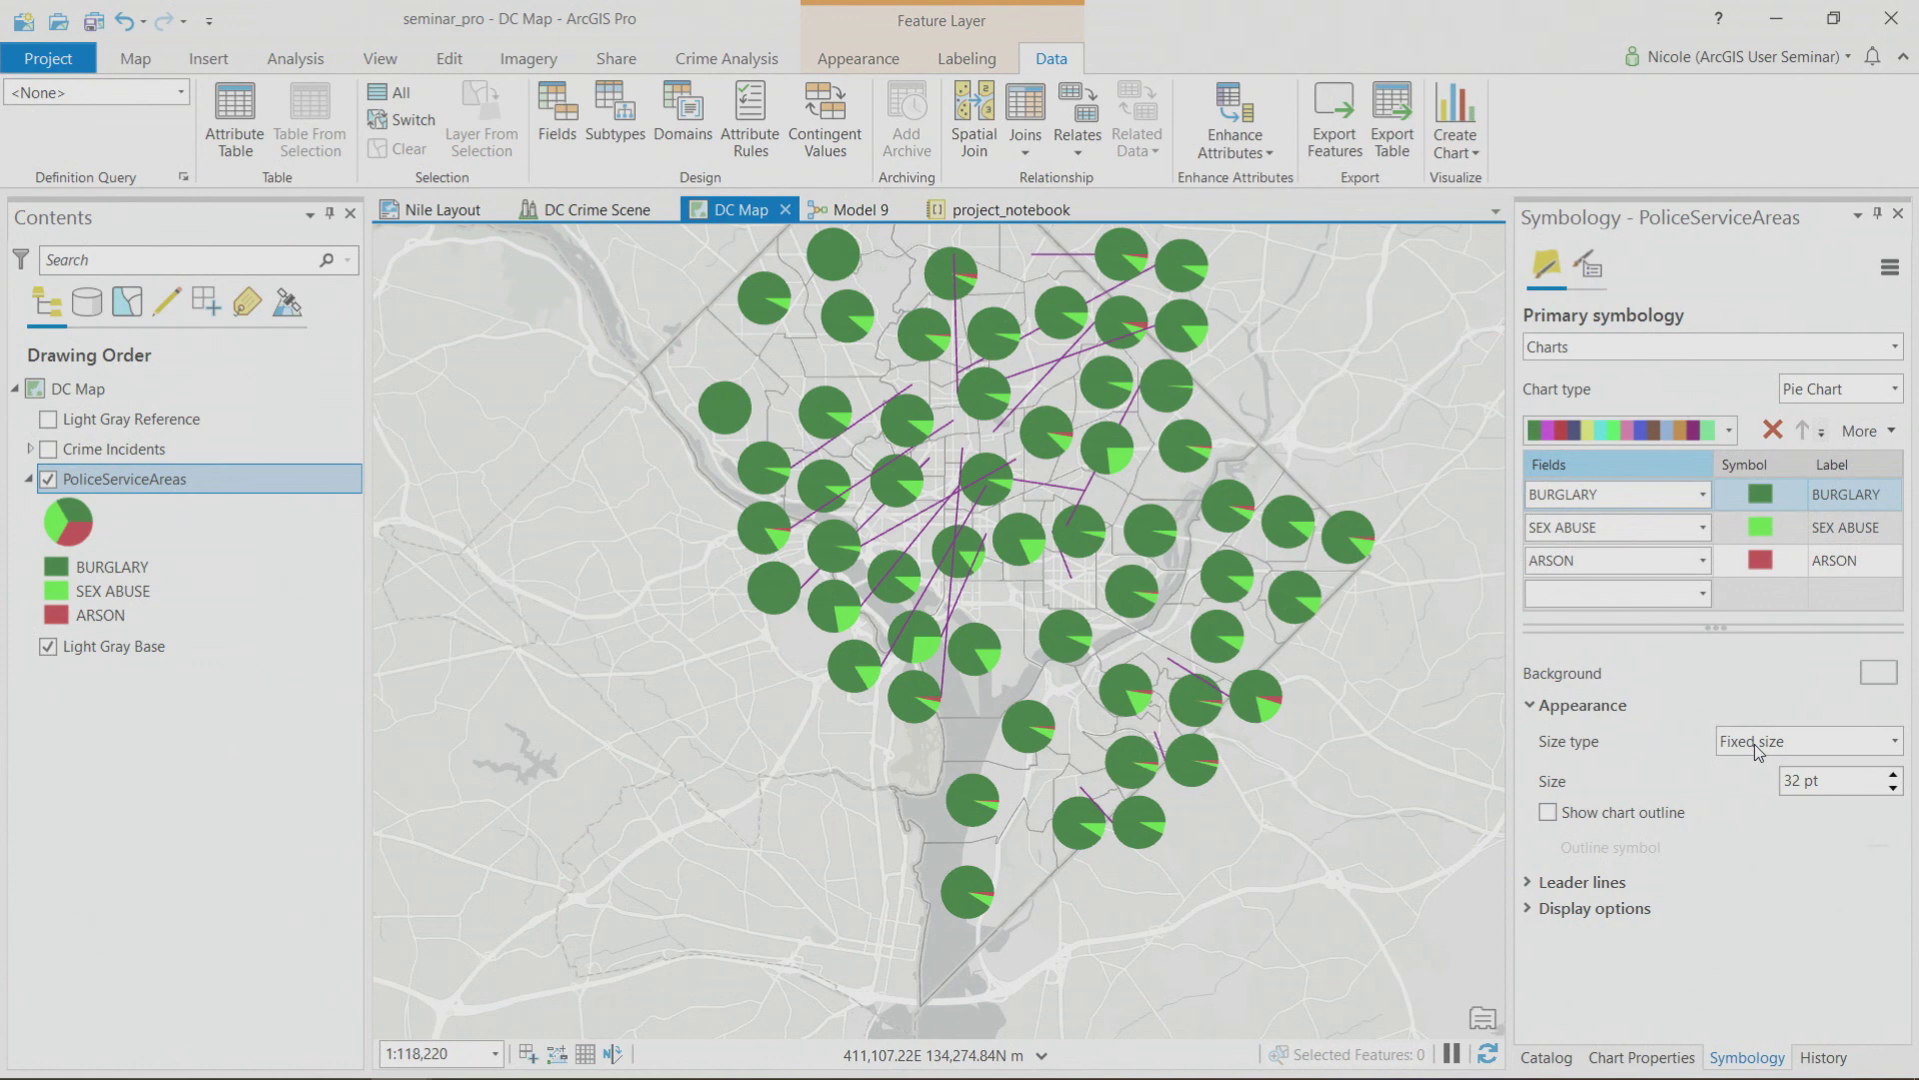
left_click(1543, 882)
left_click(1529, 885)
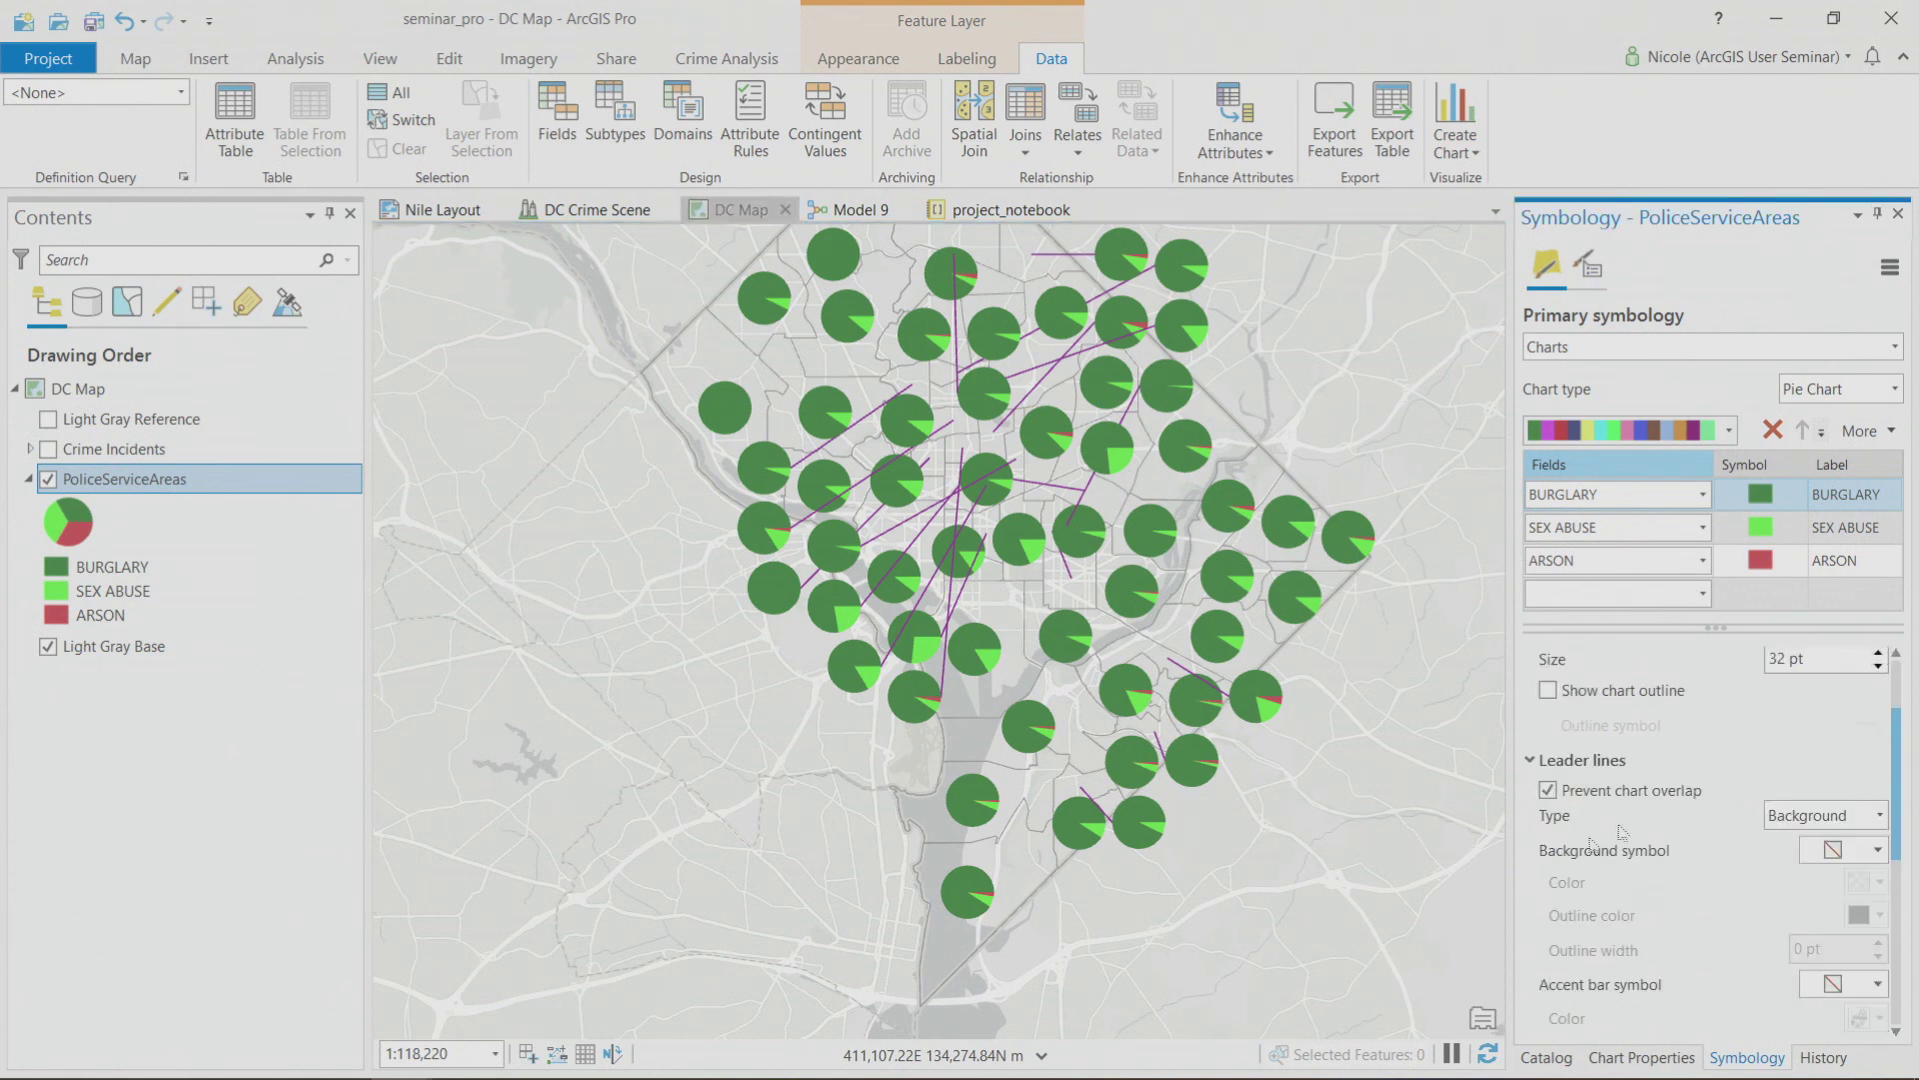
left_click(1547, 790)
left_click(1529, 760)
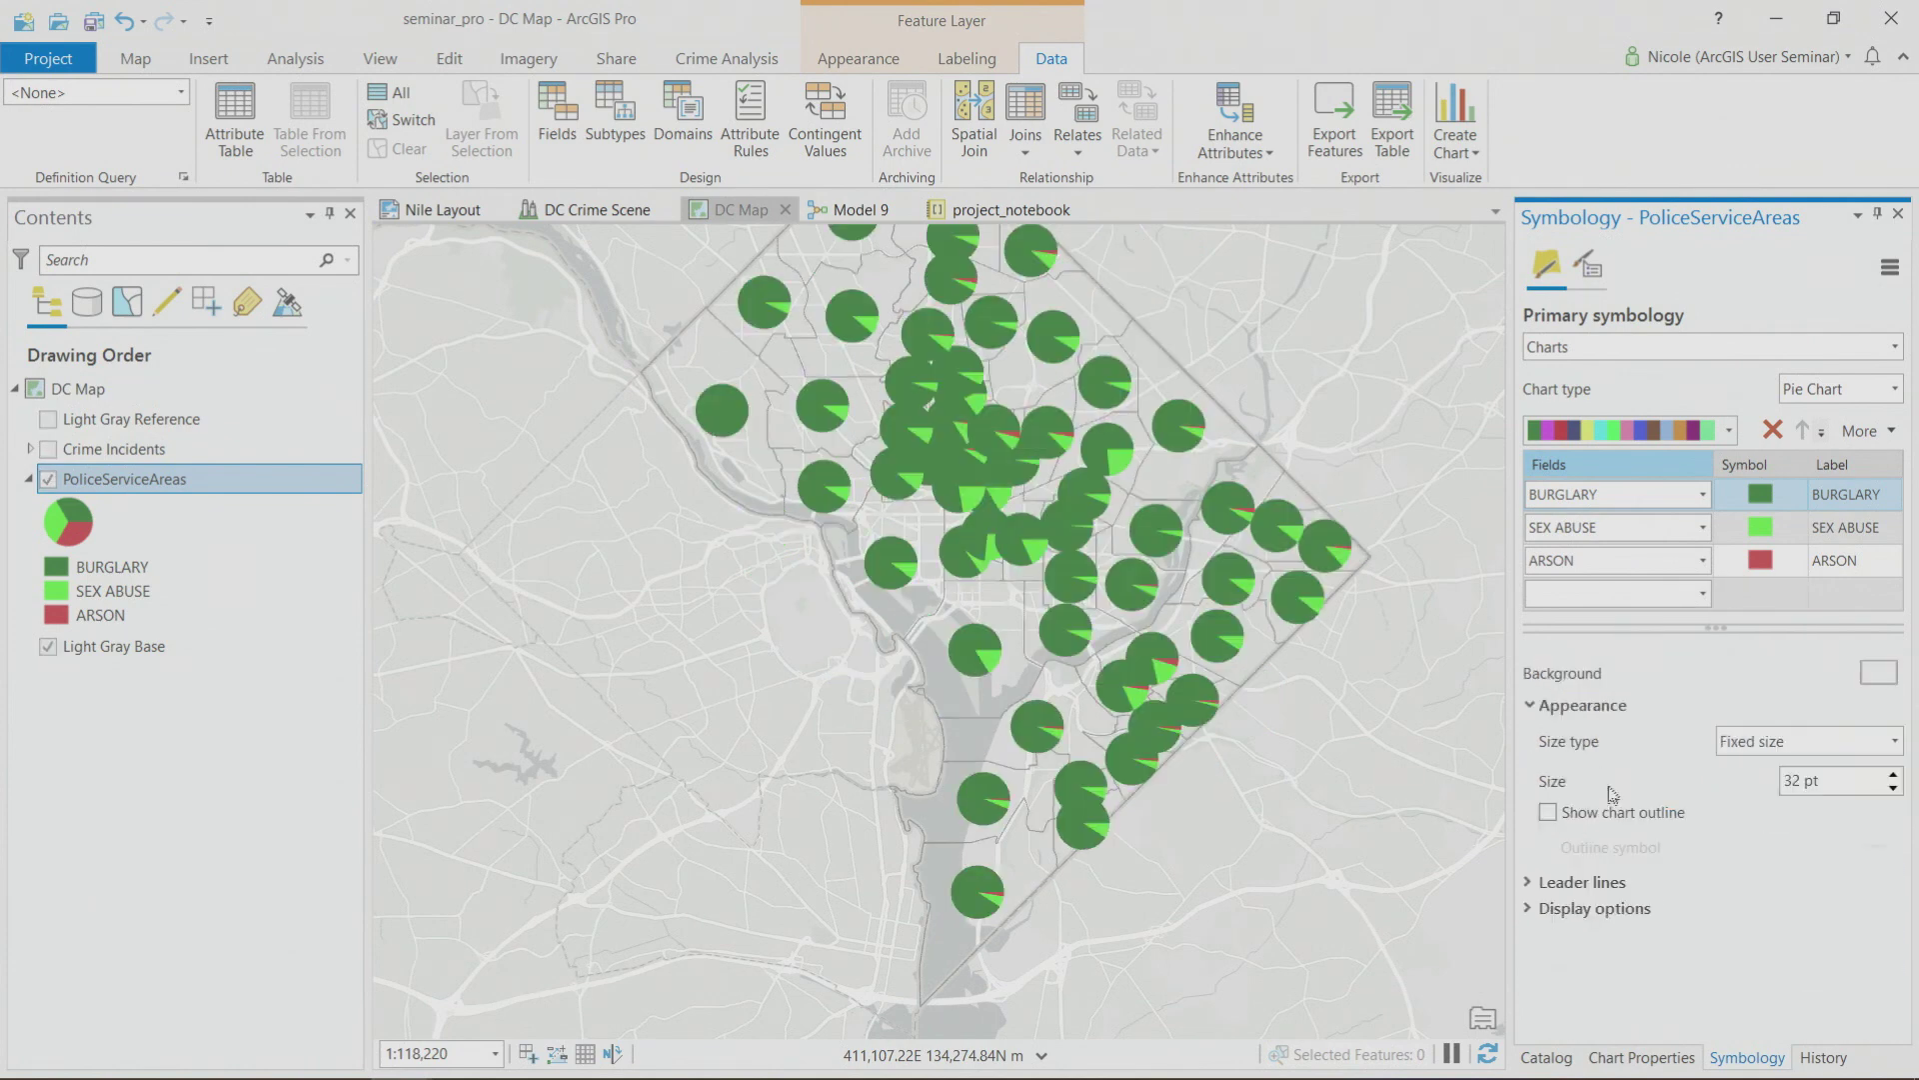
left_click(1532, 910)
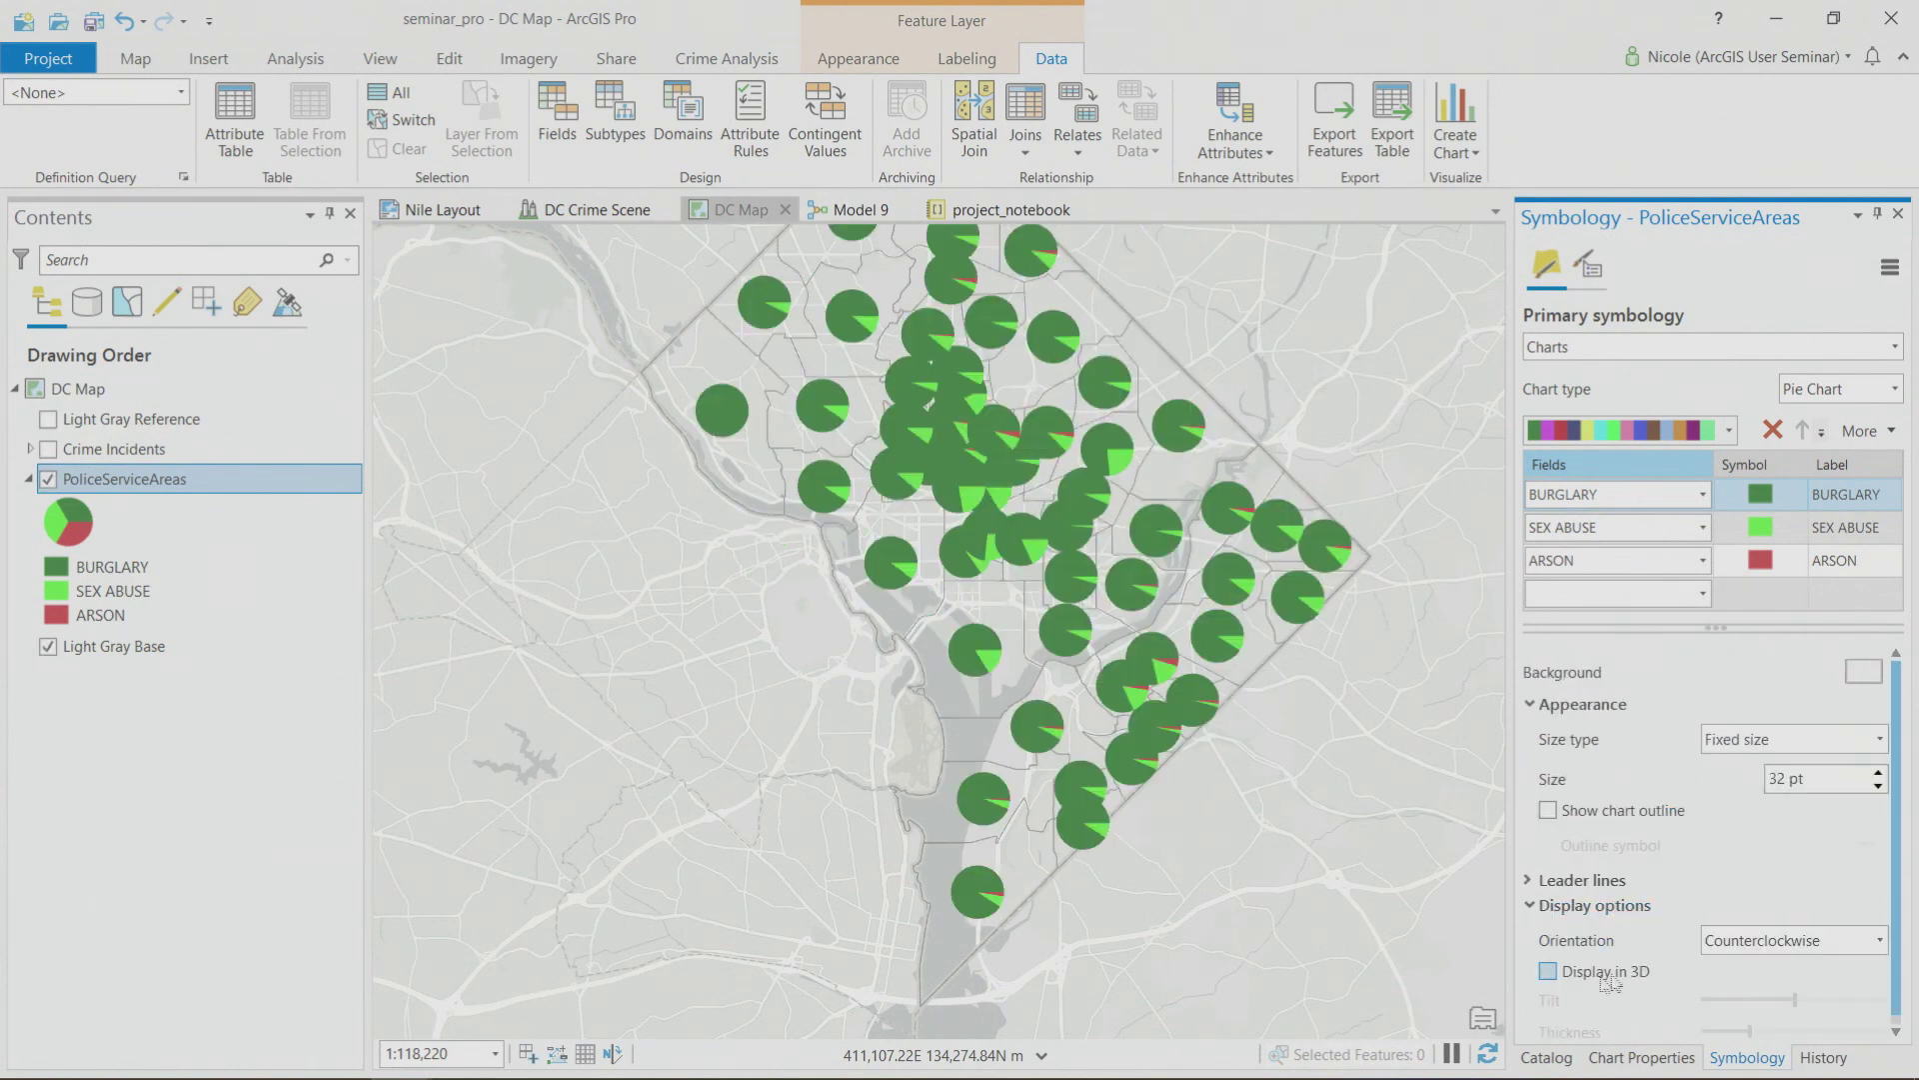
left_click(1548, 972)
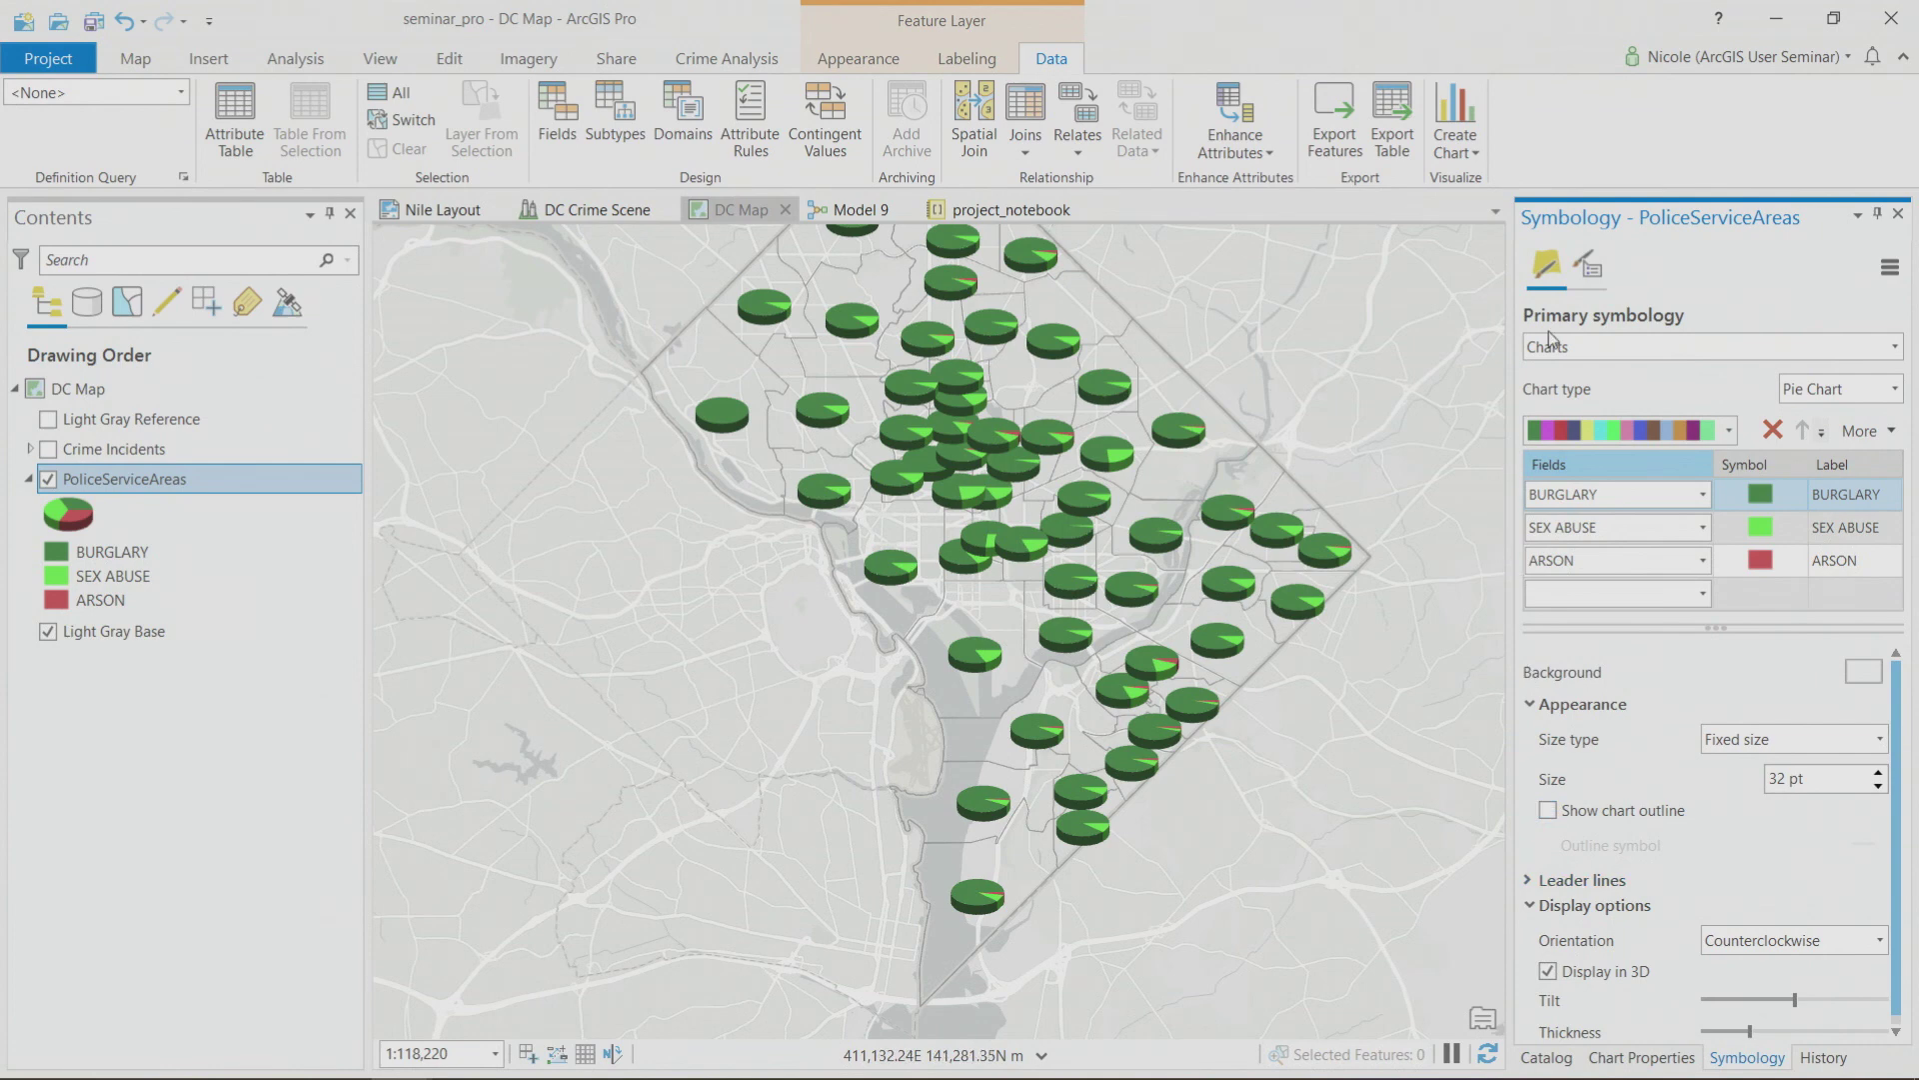
Replace the SEX ABUSE chart field with THEFT F/AUTO and the ARSON field with ROBBERY.
left_click(1699, 527)
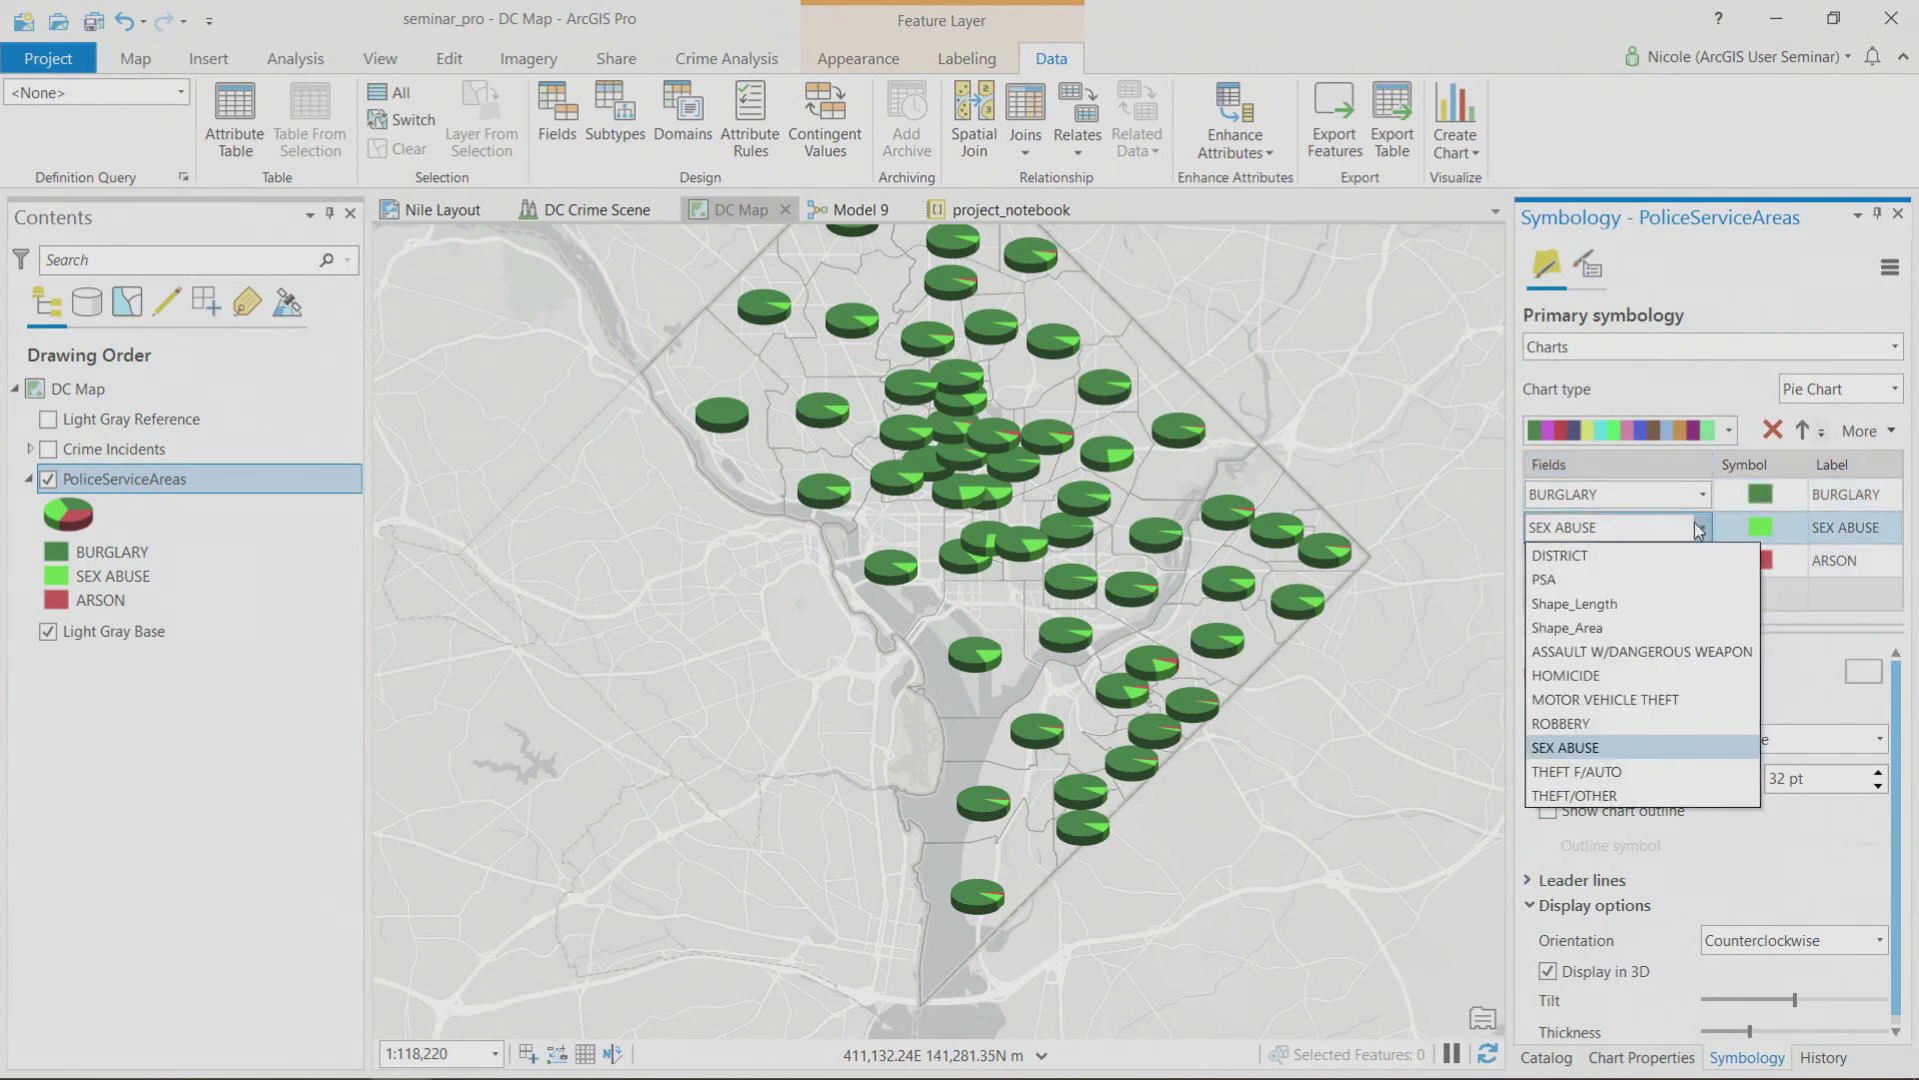
left_click(1597, 771)
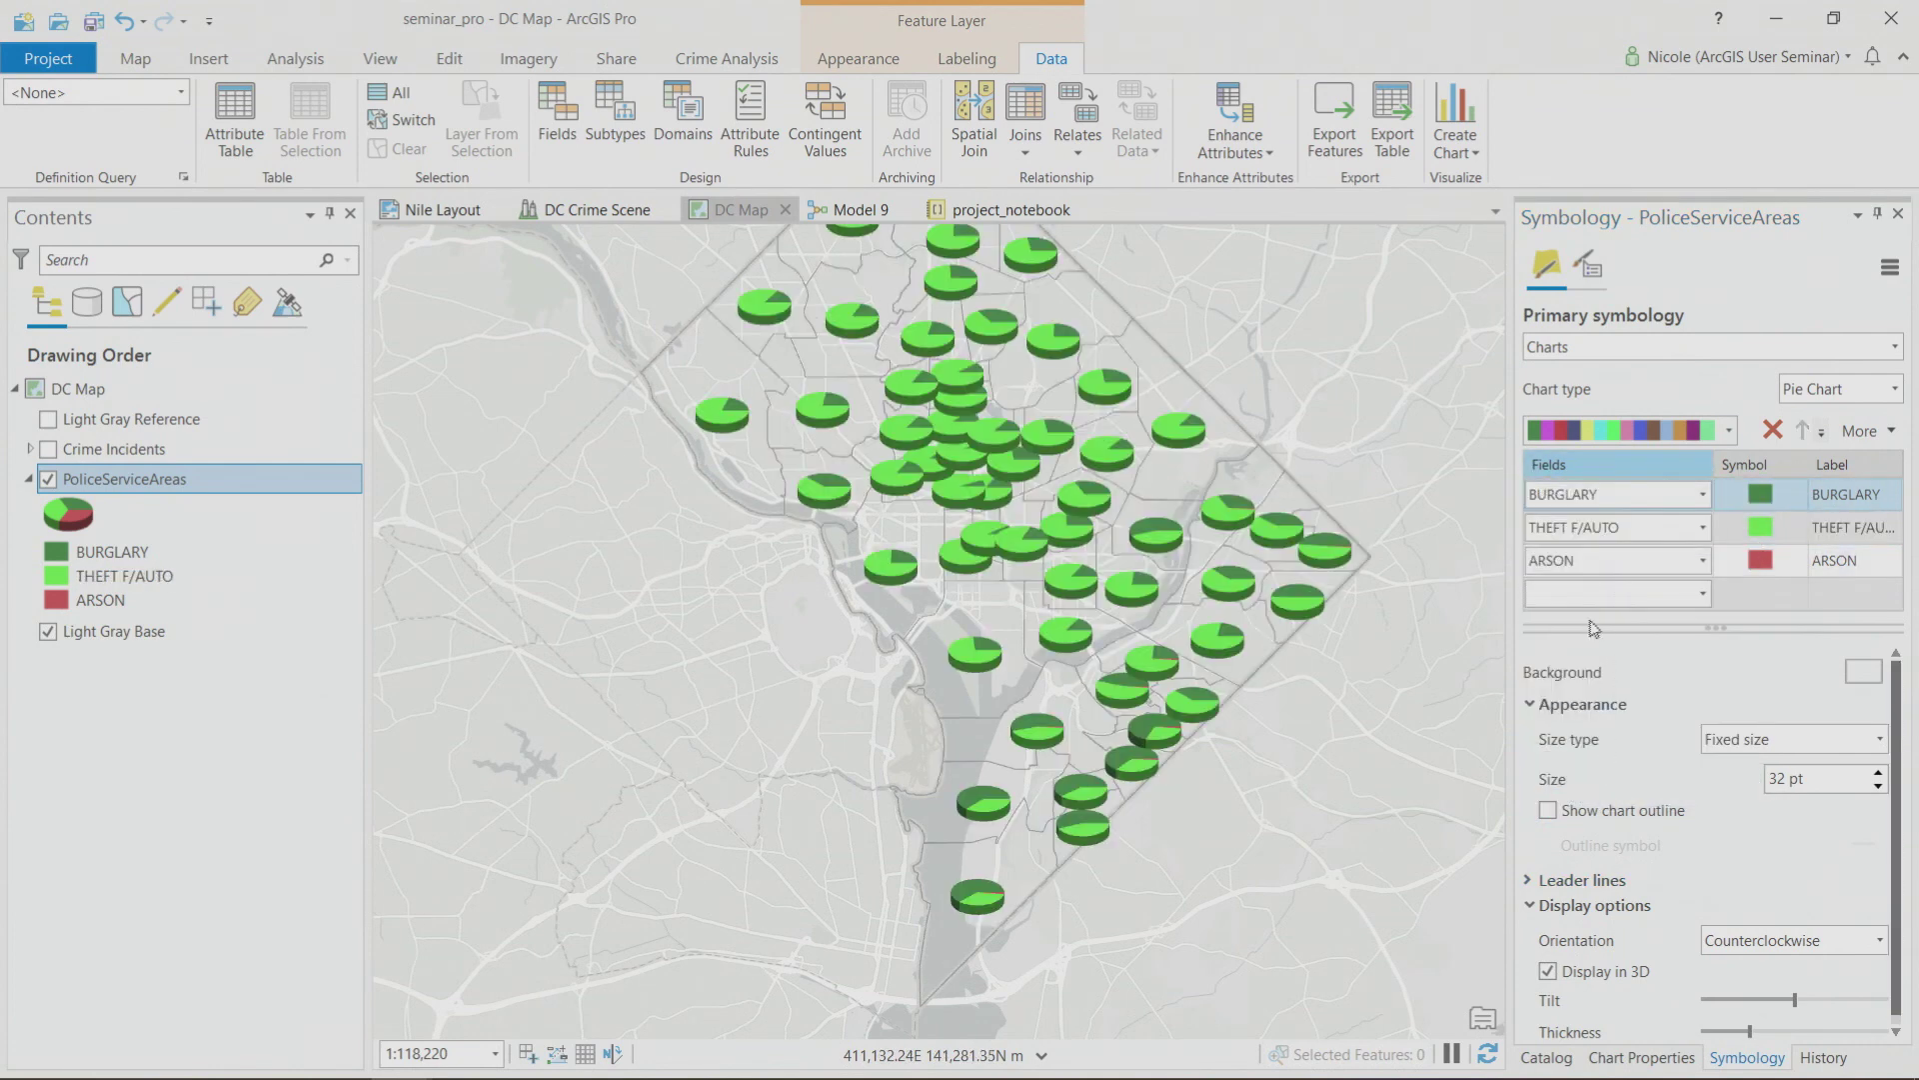
left_click(1705, 498)
left_click(1705, 498)
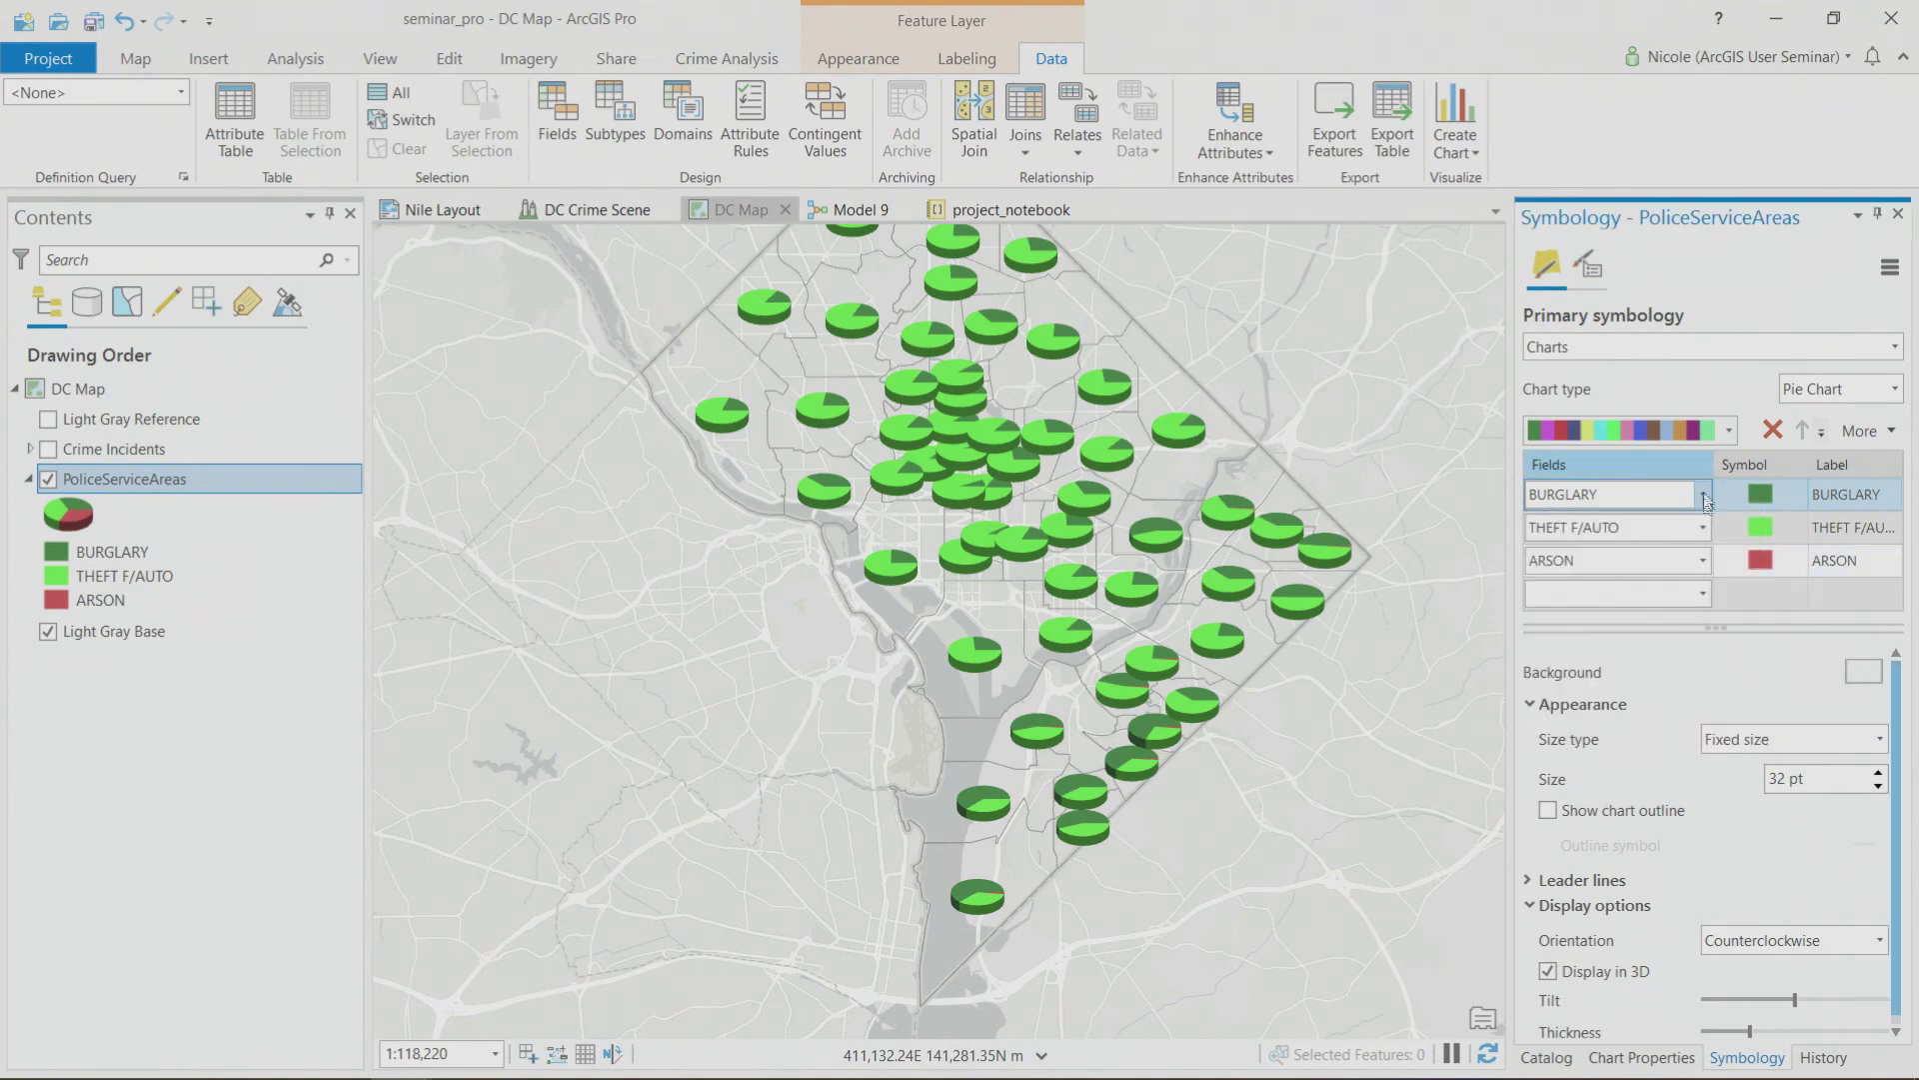
left_click(1705, 562)
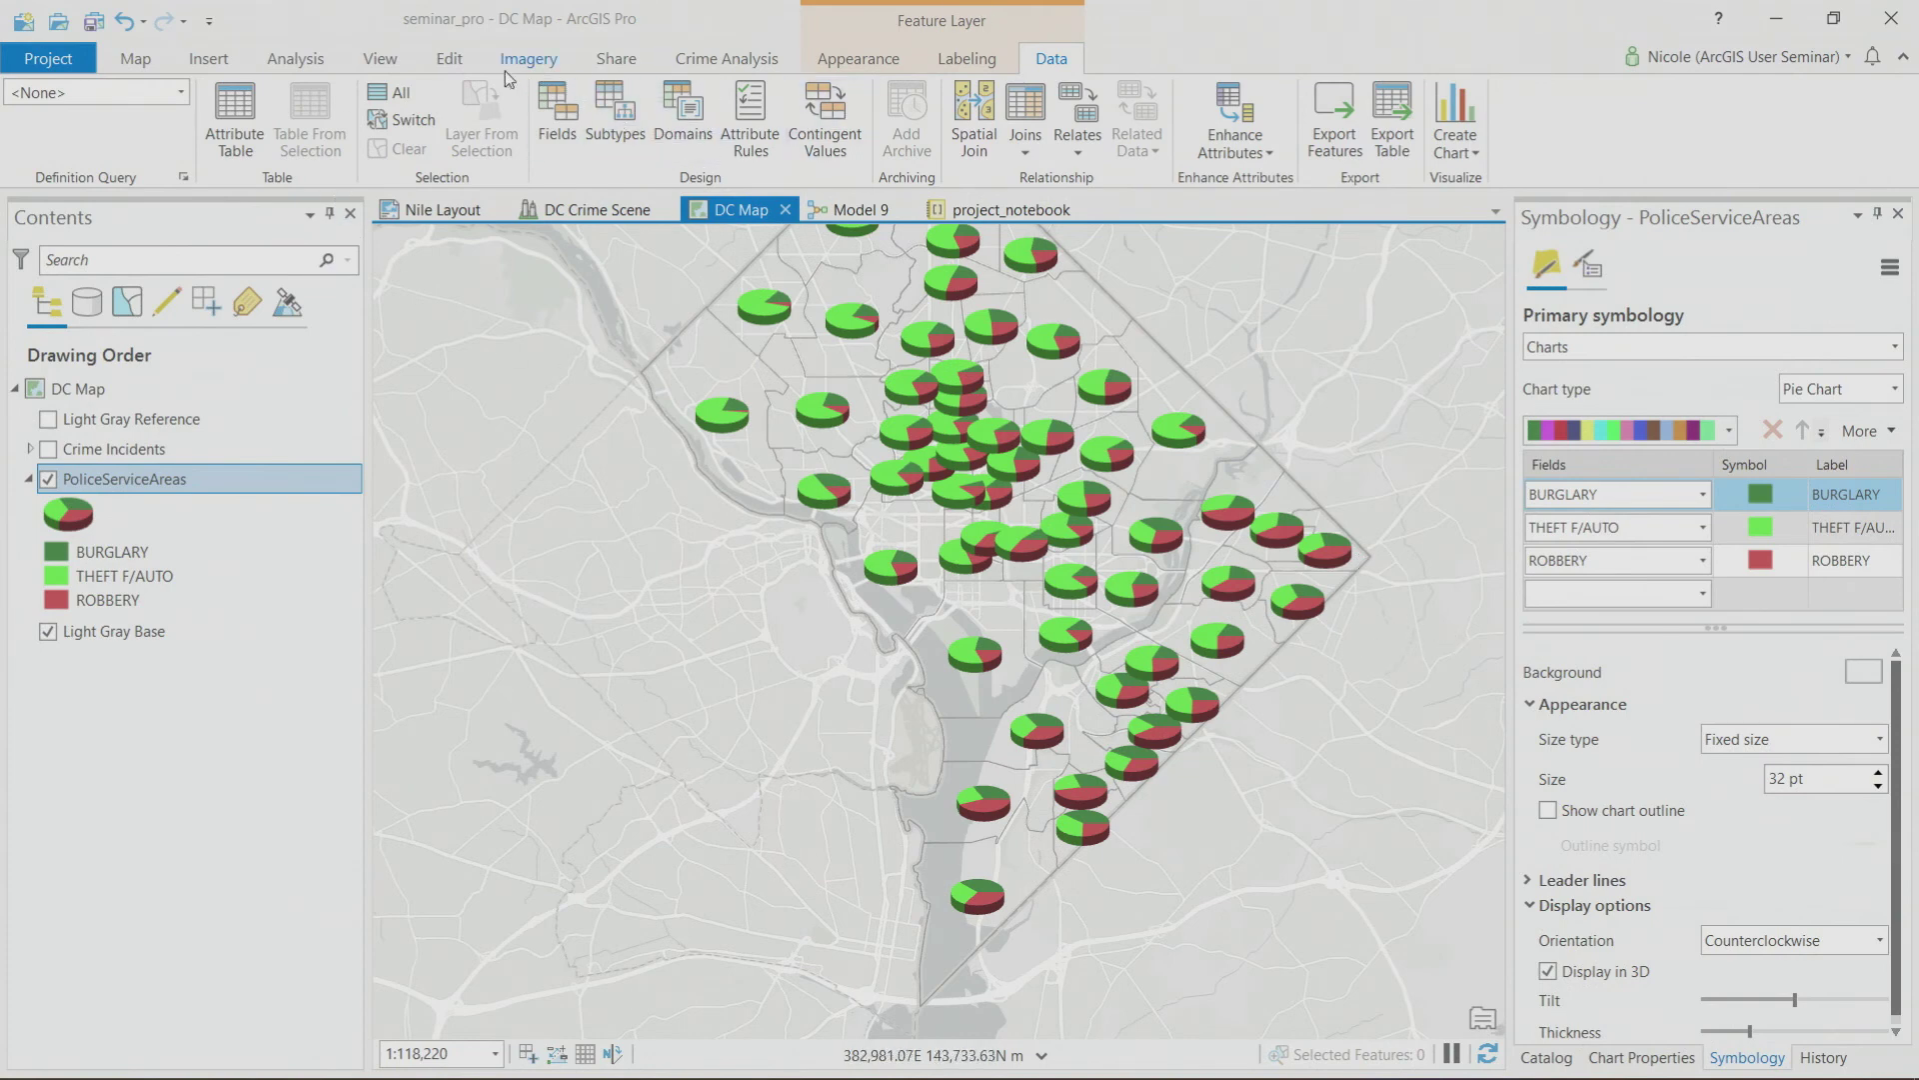
Import the custom User Seminar Layout template from the layout gallery into the project.
left_click(616, 62)
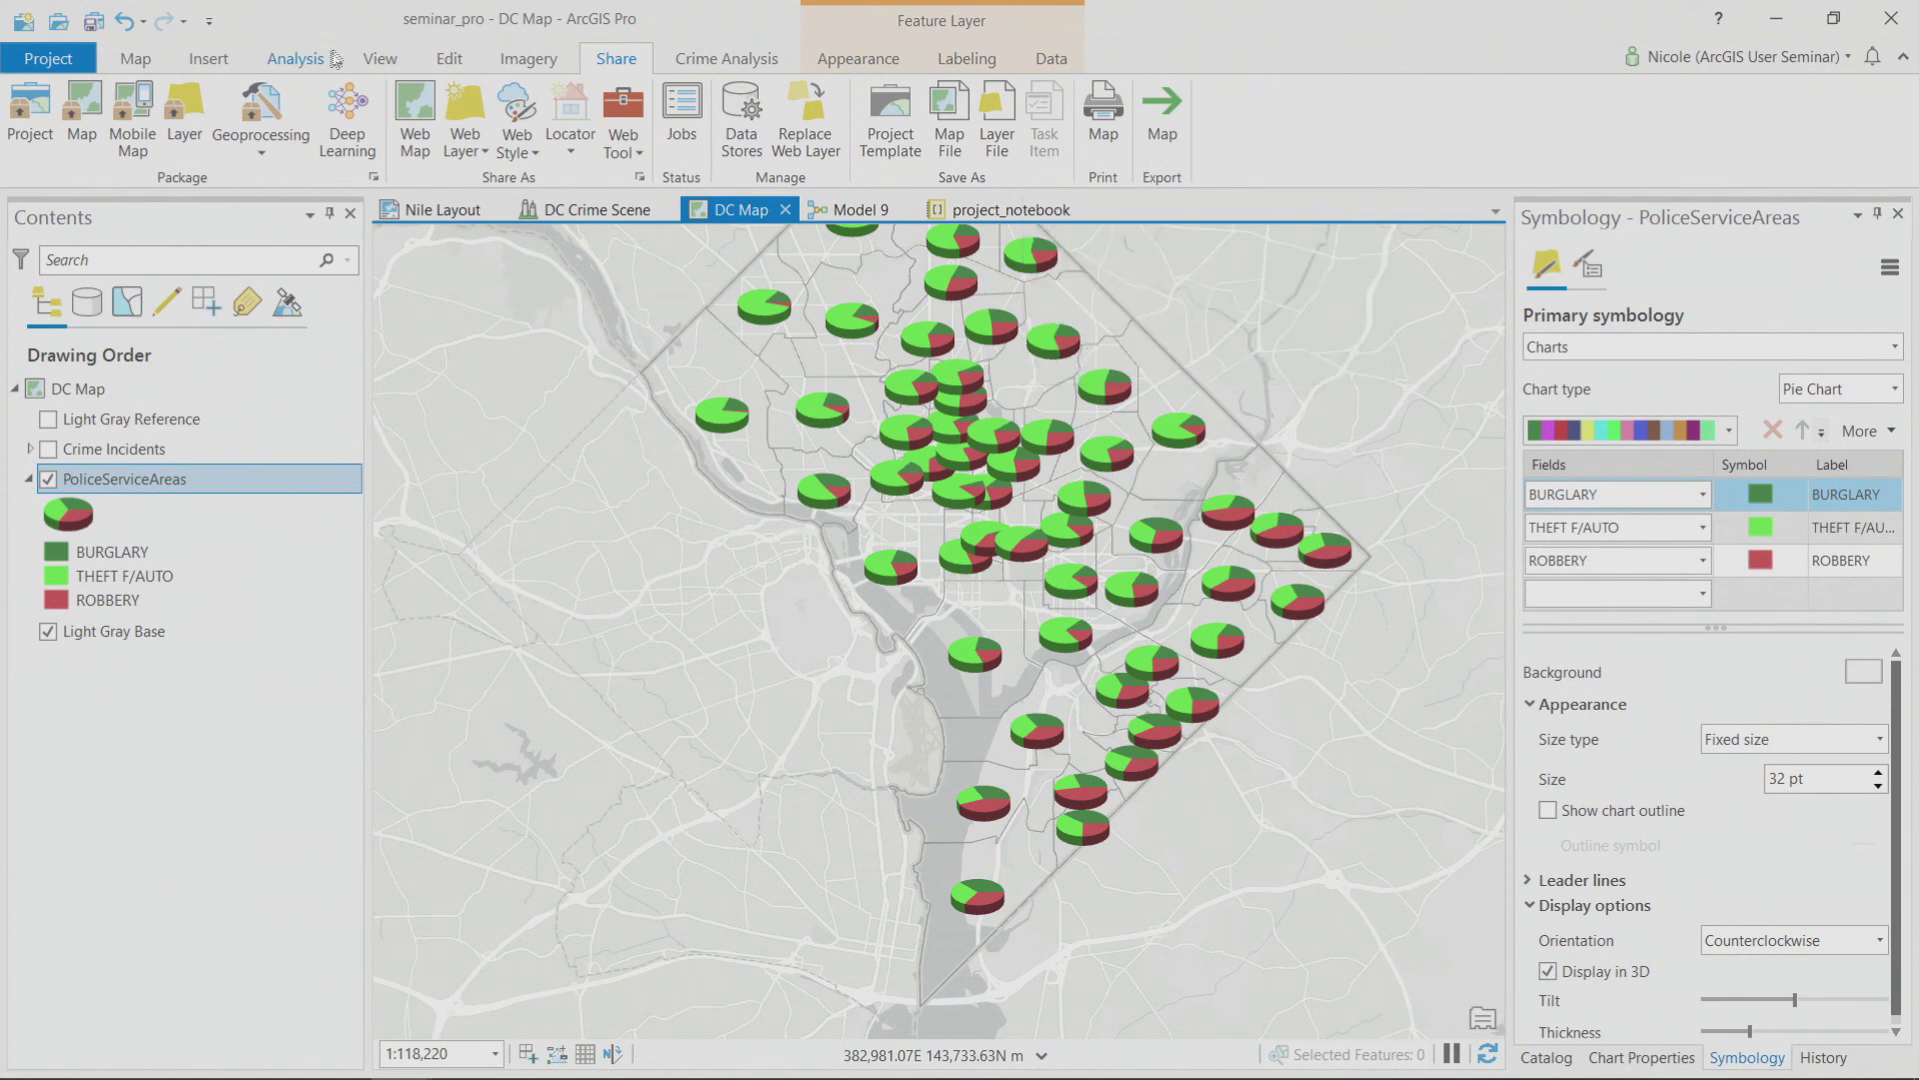
left_click(227, 66)
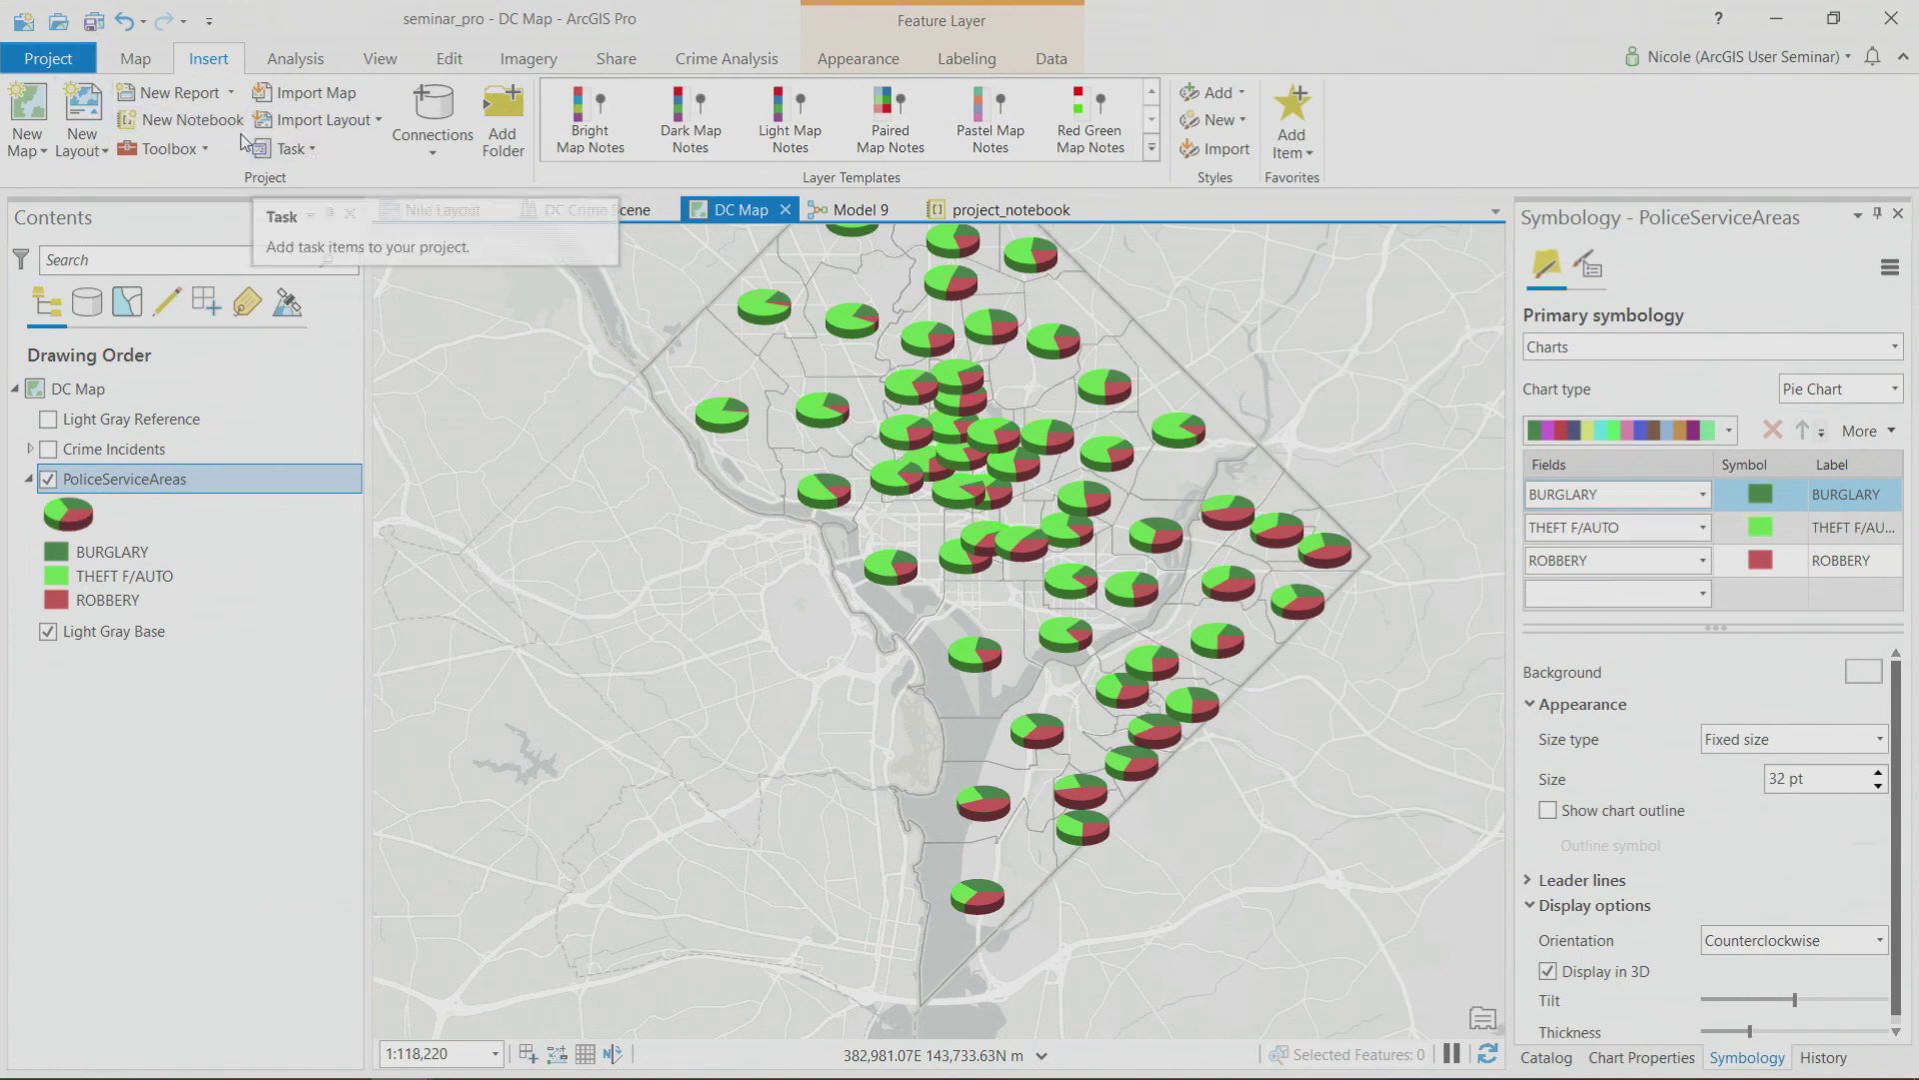
left_click(349, 116)
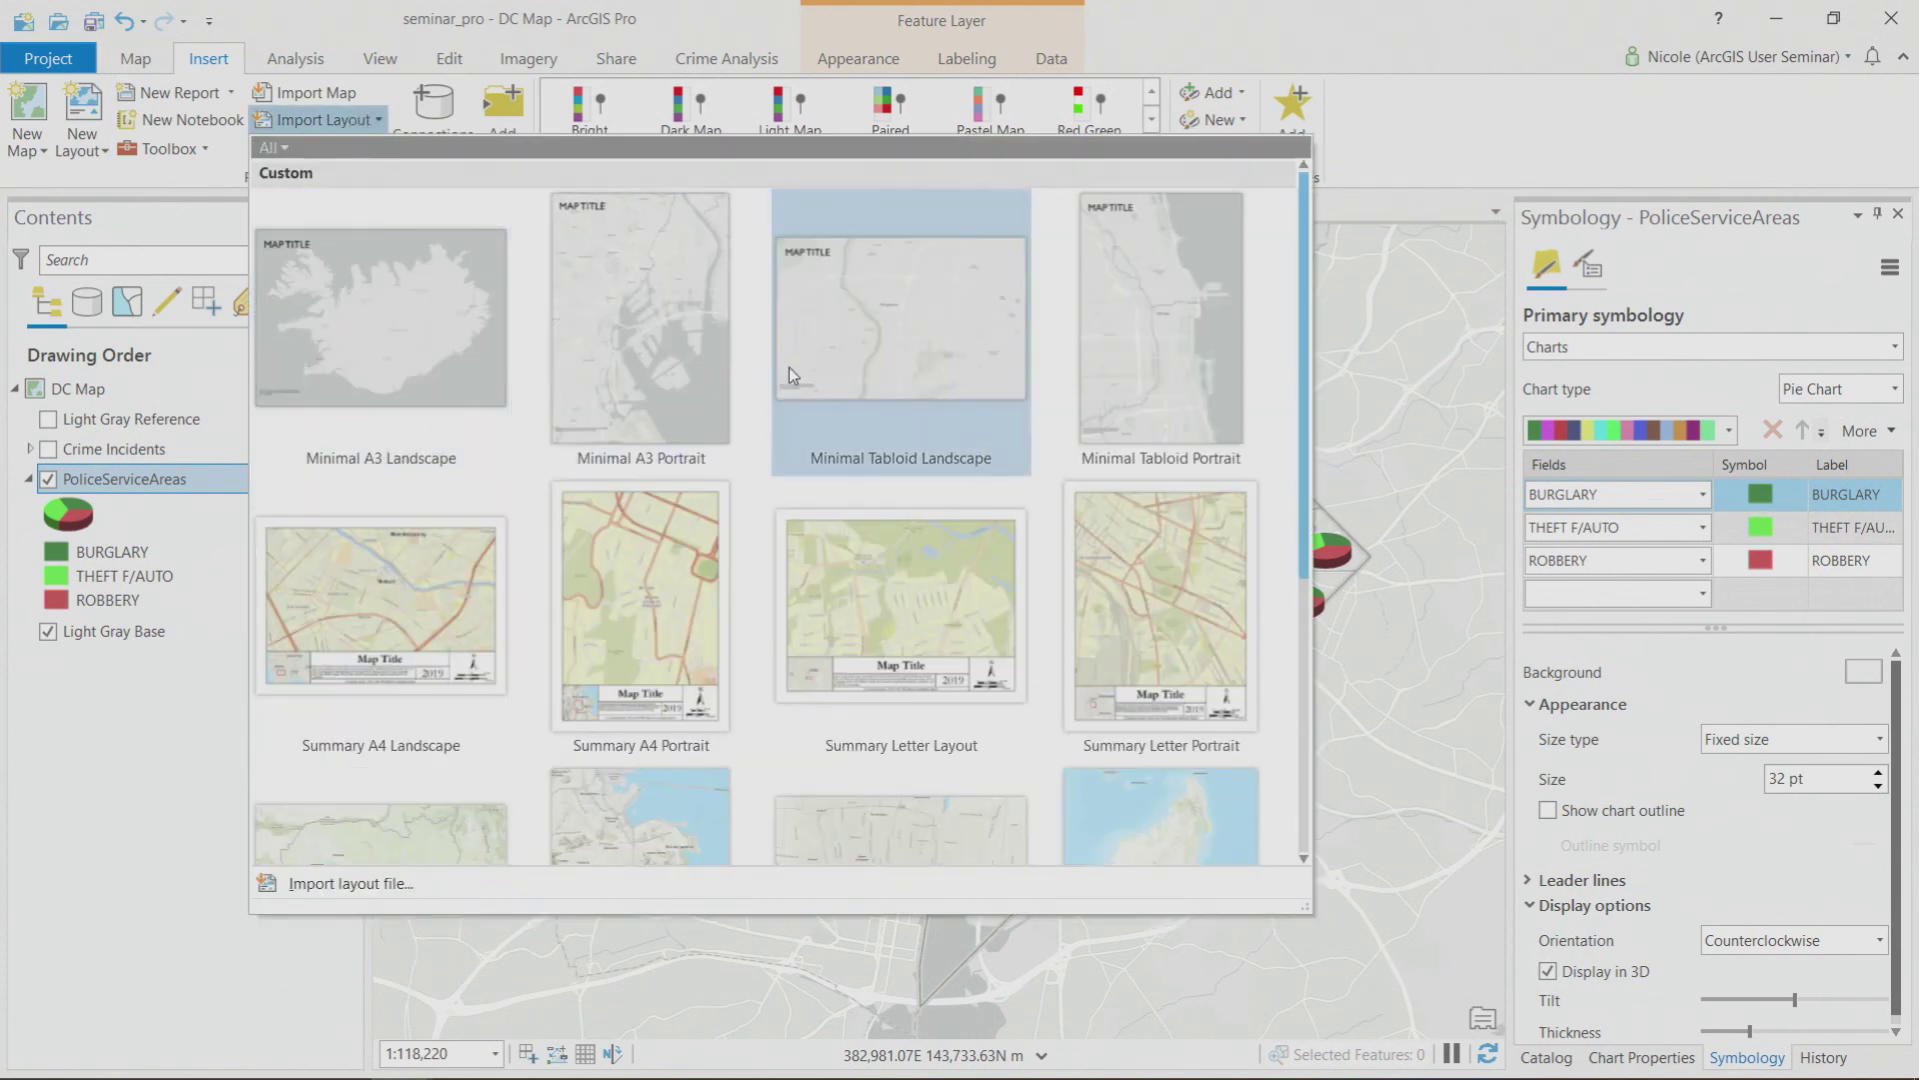
scroll(920, 366, "down", 2)
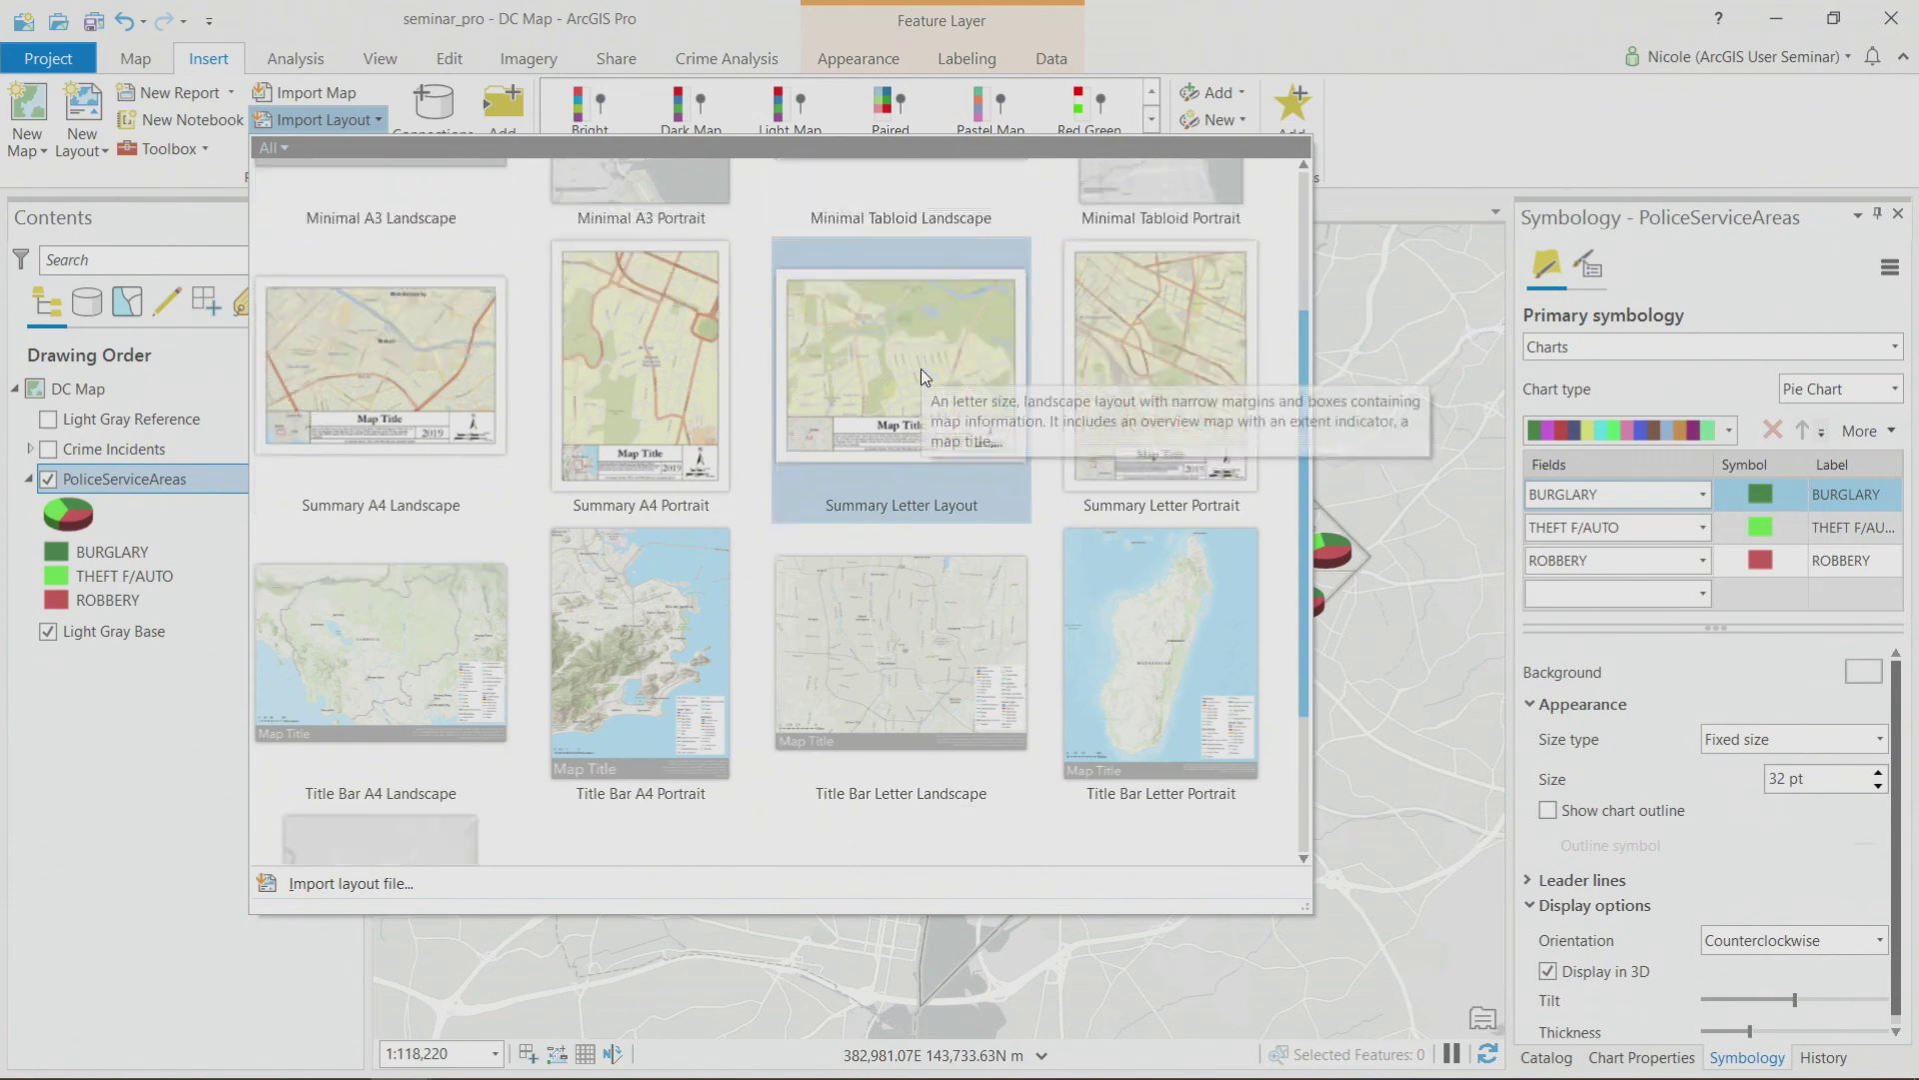
scroll(921, 370, "down", 3)
left_click(404, 677)
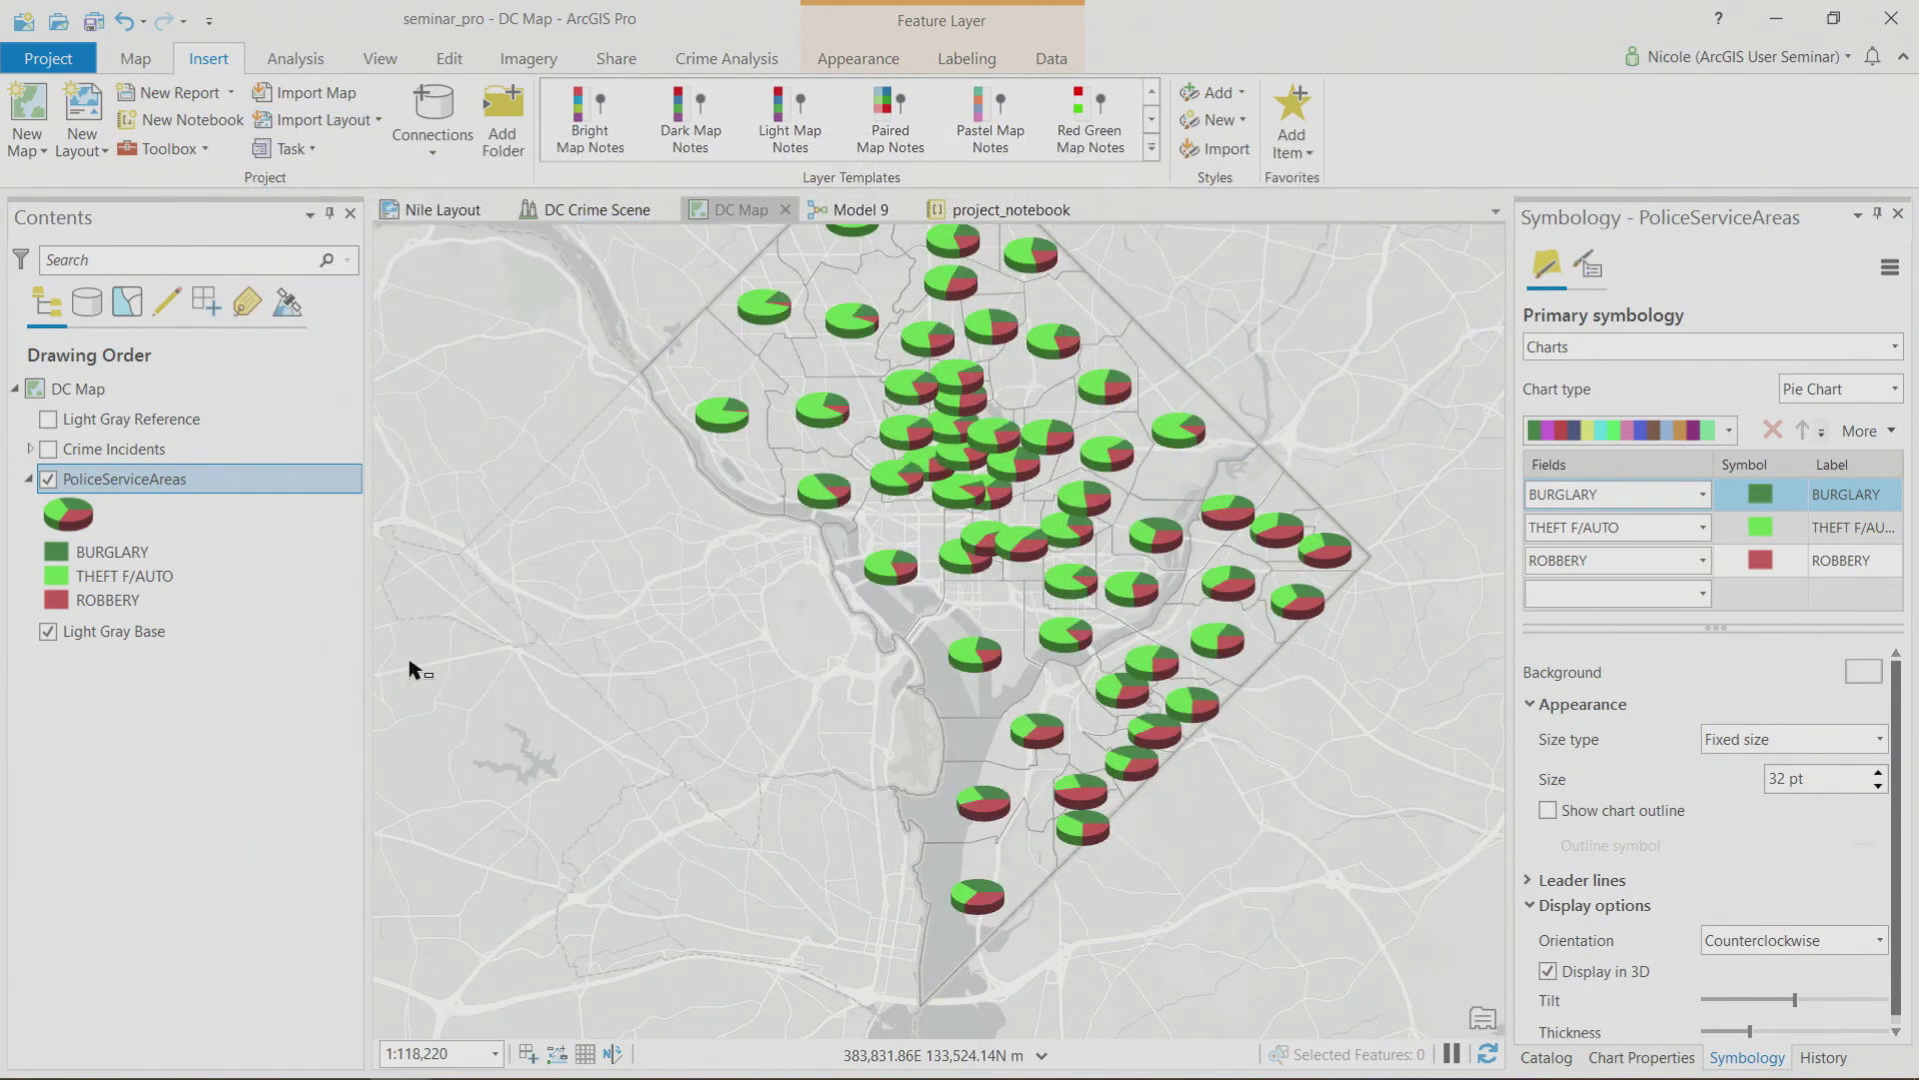
Assign DC Map to the Map Frame of User Seminar Layout.
left_click(163, 576)
right_click(163, 576)
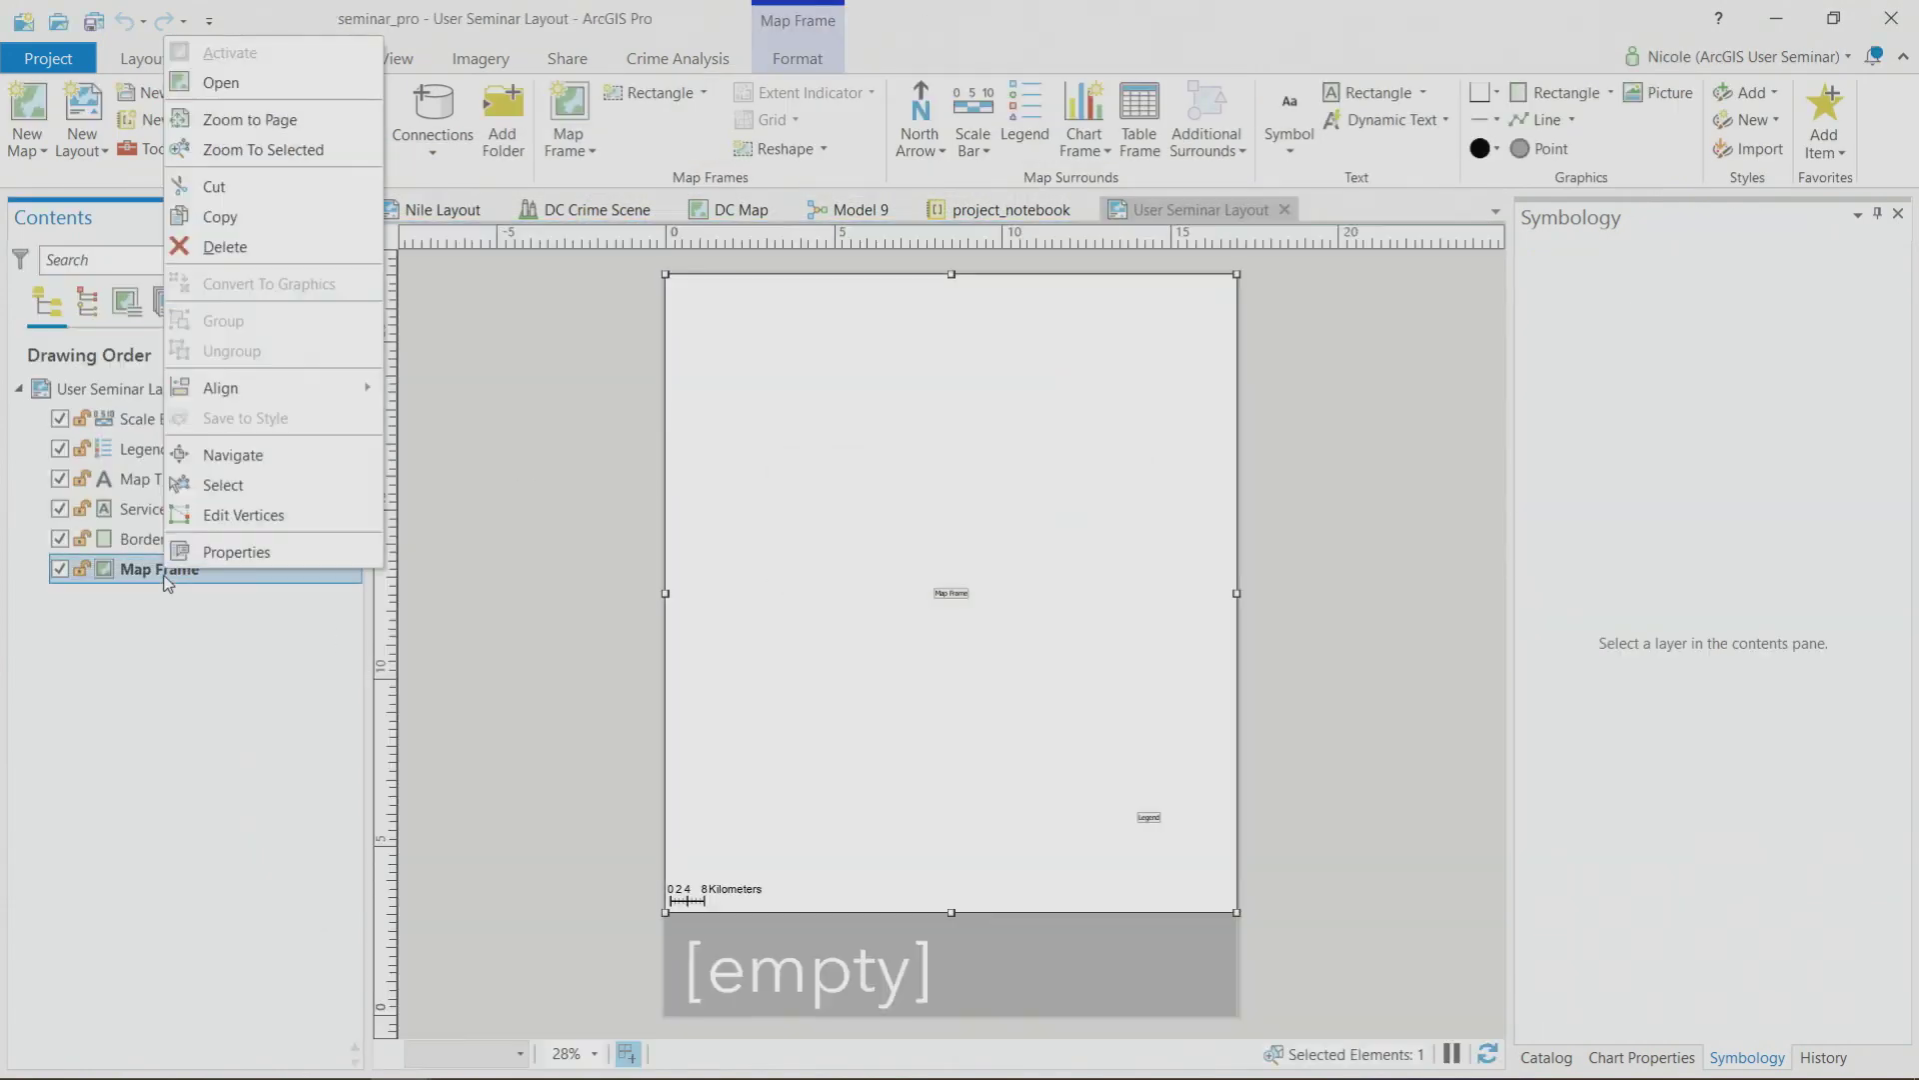
key("Return")
left_click(1857, 567)
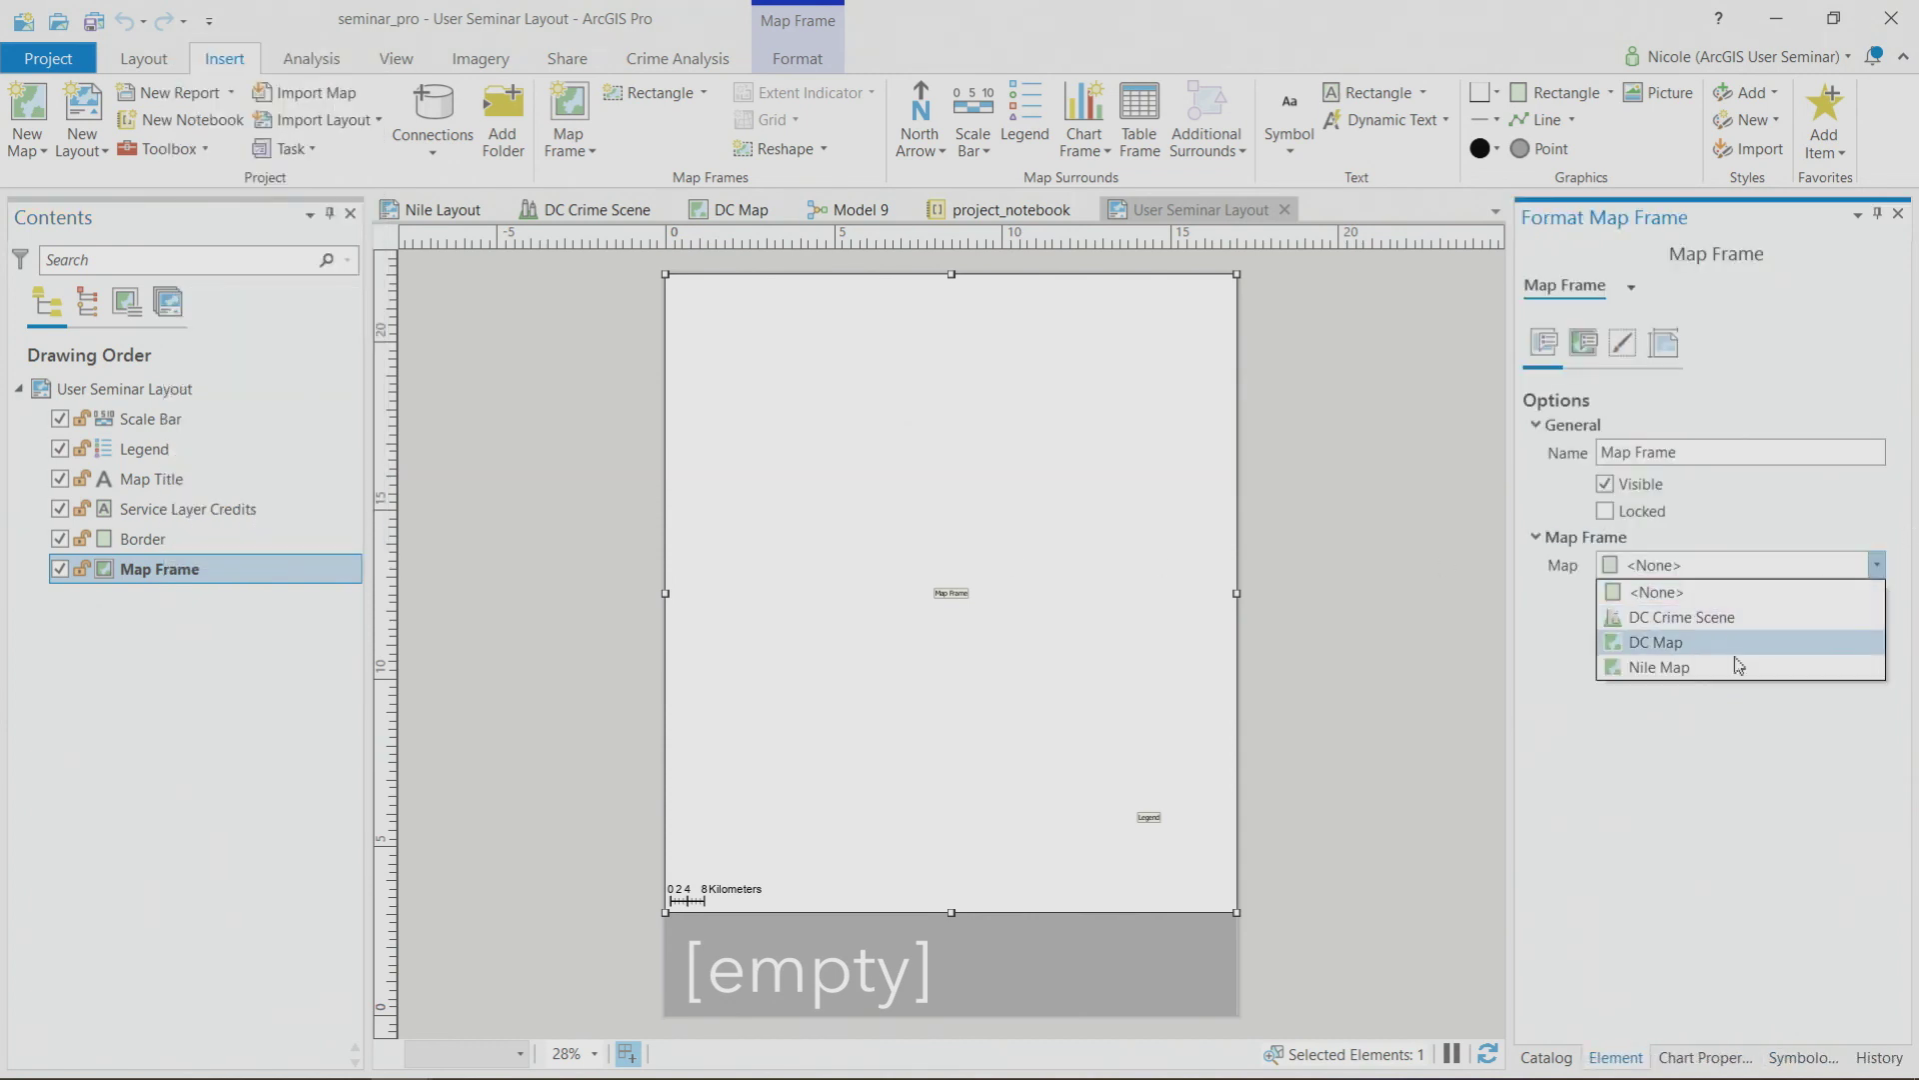
left_click(1700, 640)
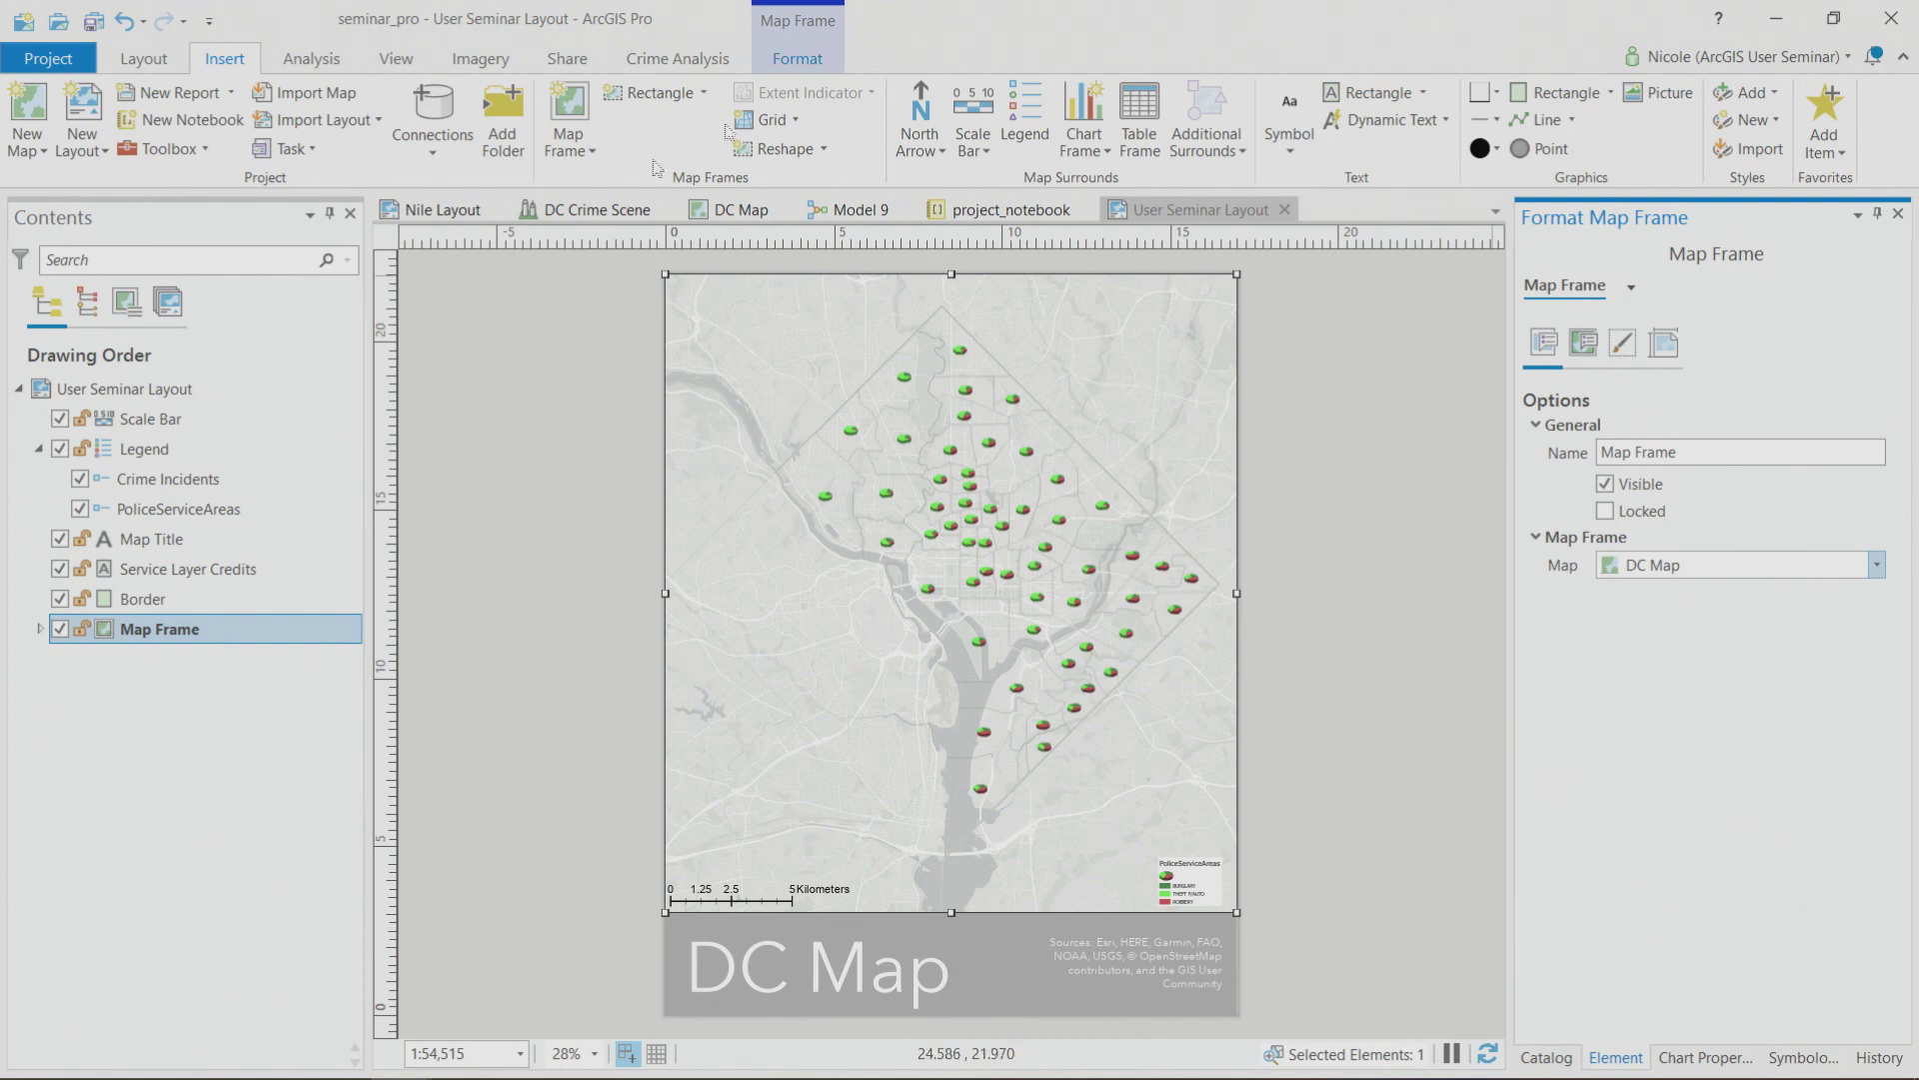
Review the print settings of User Seminar Layout, including paper and tiling options, and close them.
left_click(567, 58)
left_click(583, 115)
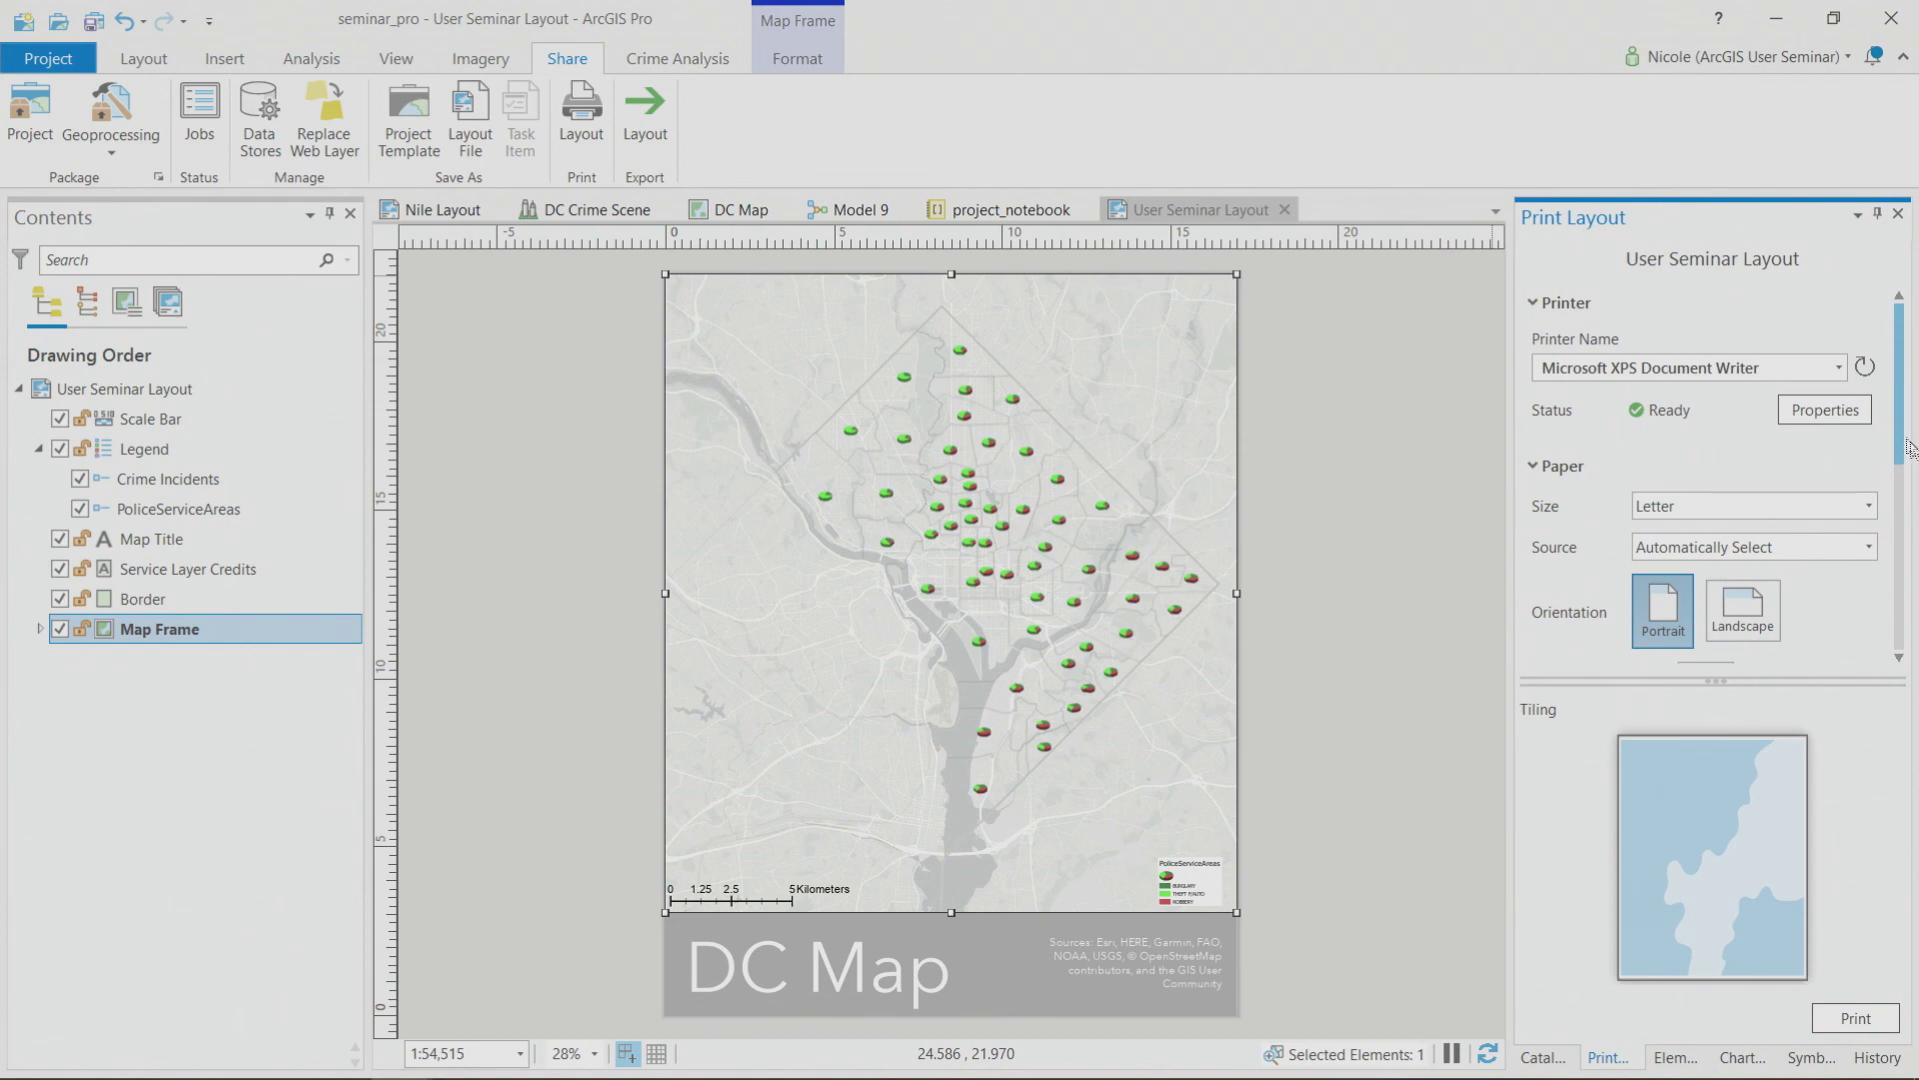
left_click_drag(1902, 433, 1909, 599)
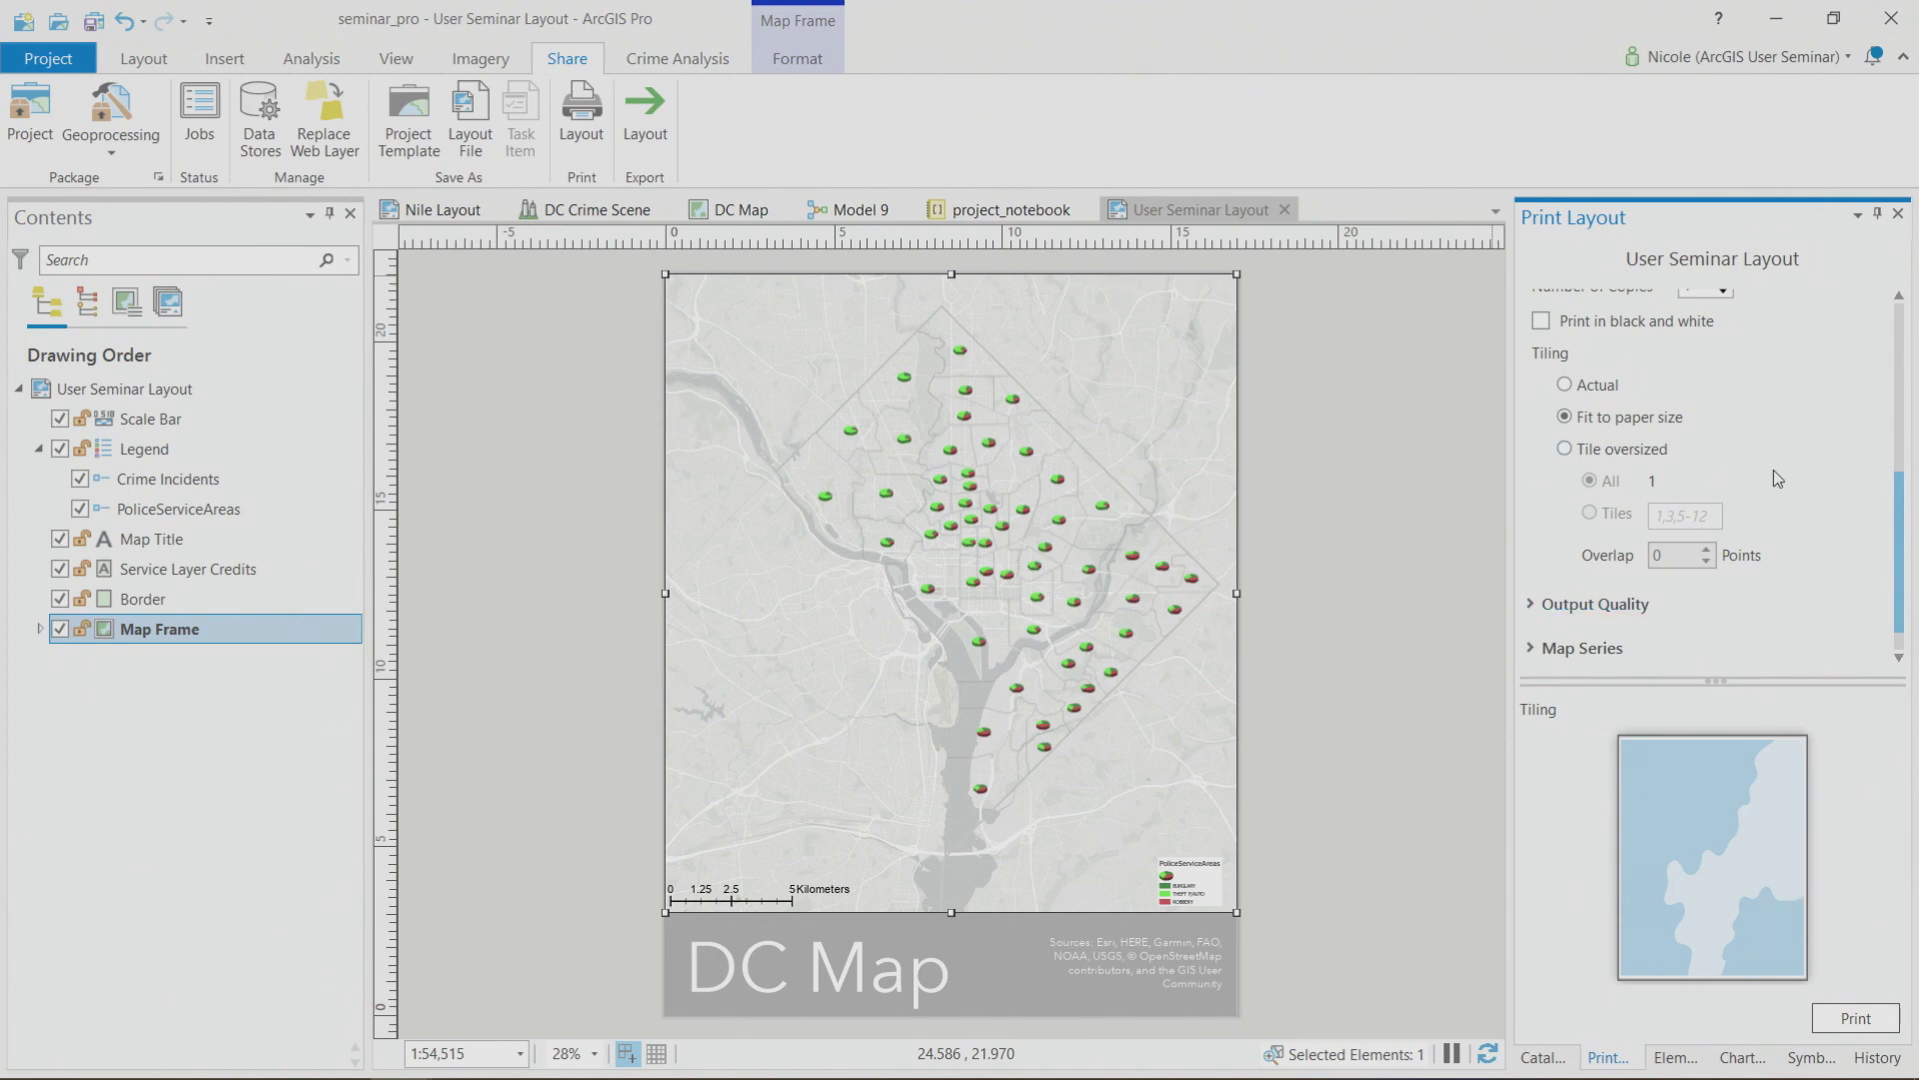
left_click(1899, 216)
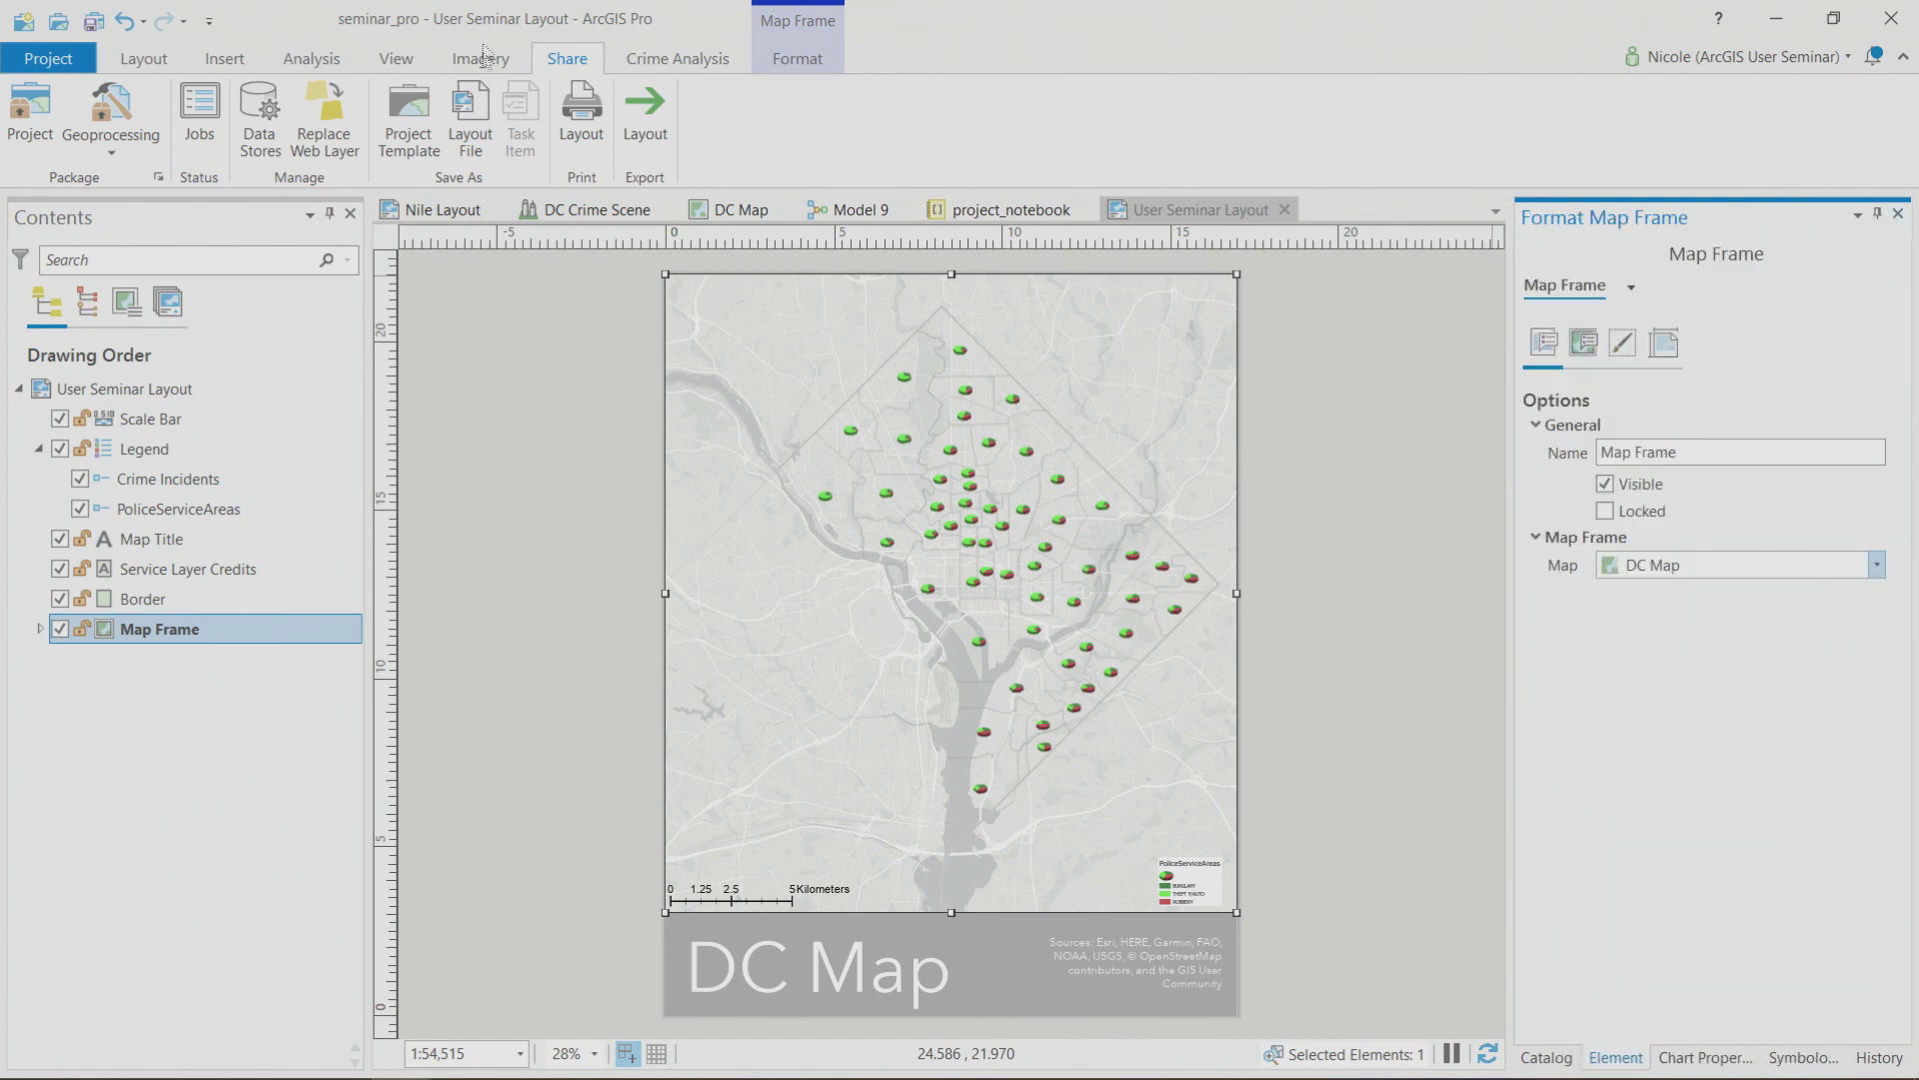
Set the export file type of User Seminar Layout to AIX, and switch to Nile Layout.
left_click(648, 120)
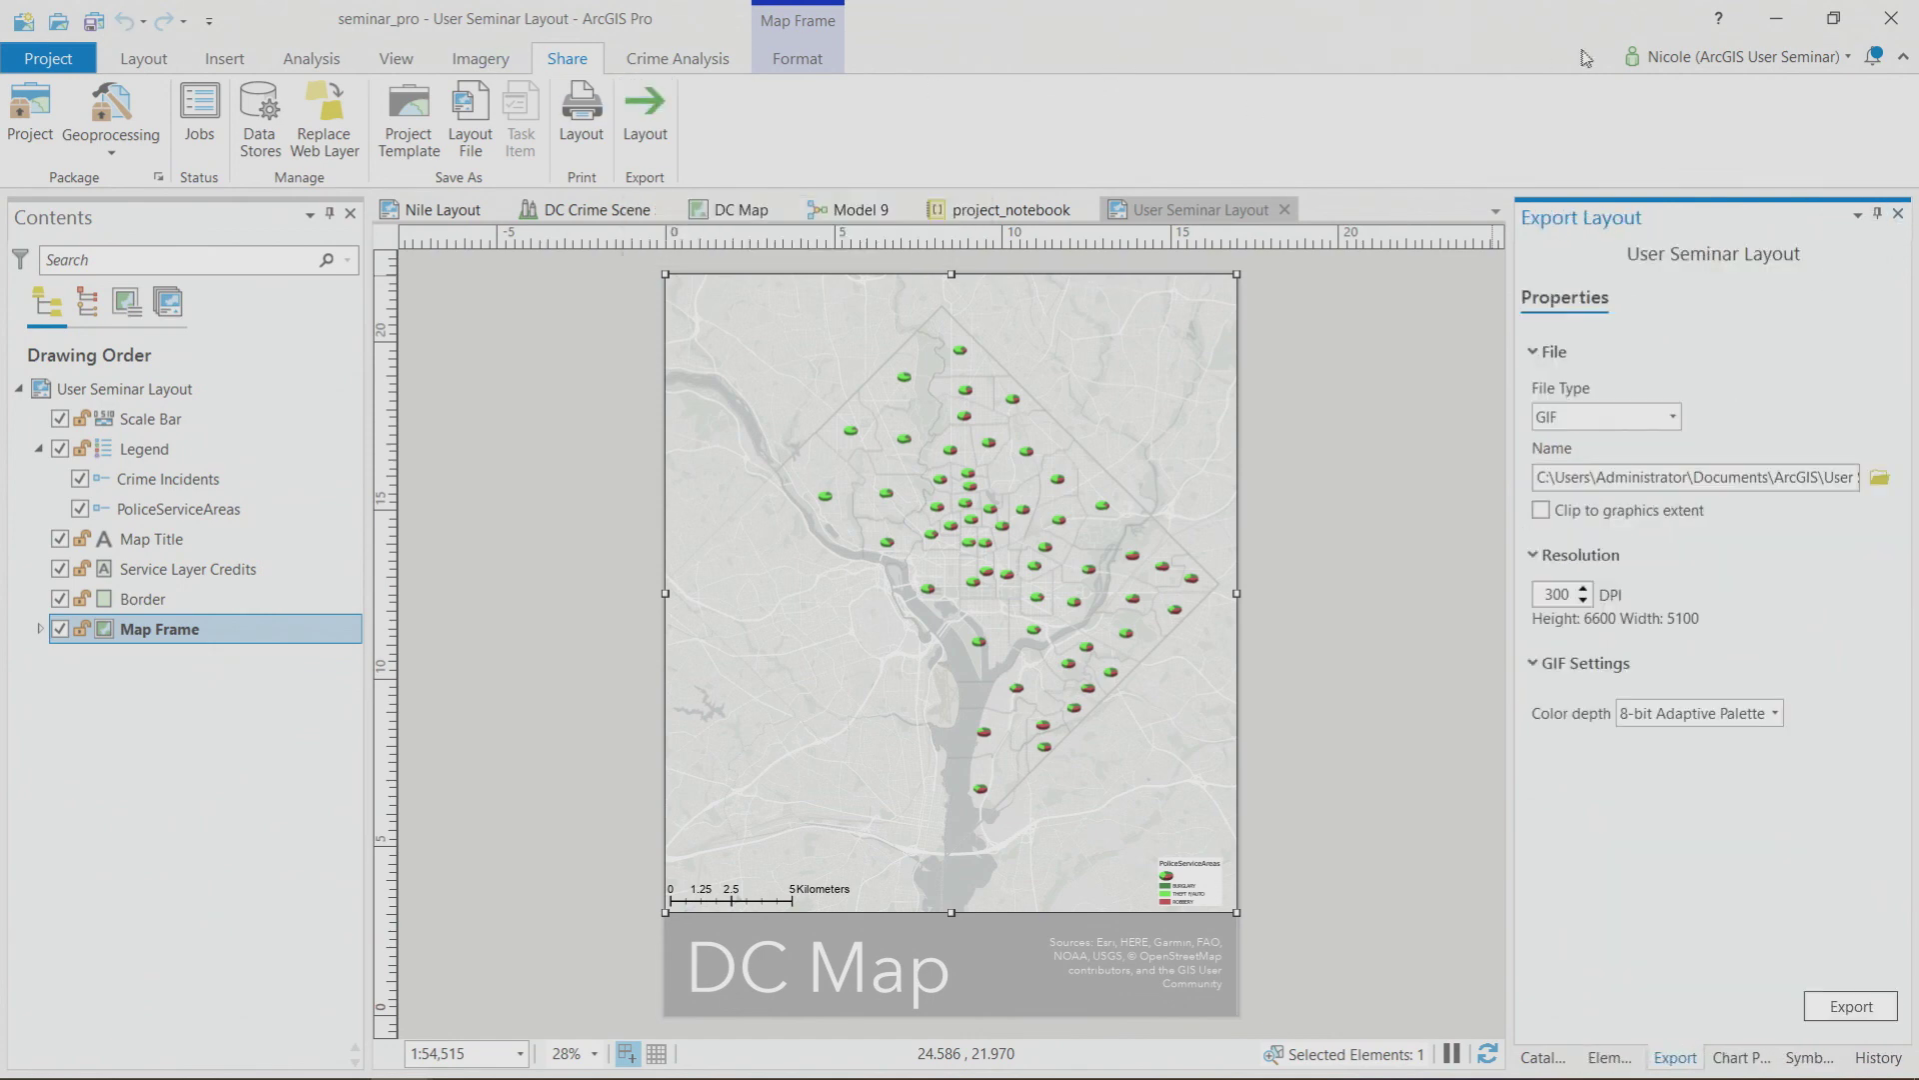
left_click(1597, 416)
left_click(1595, 445)
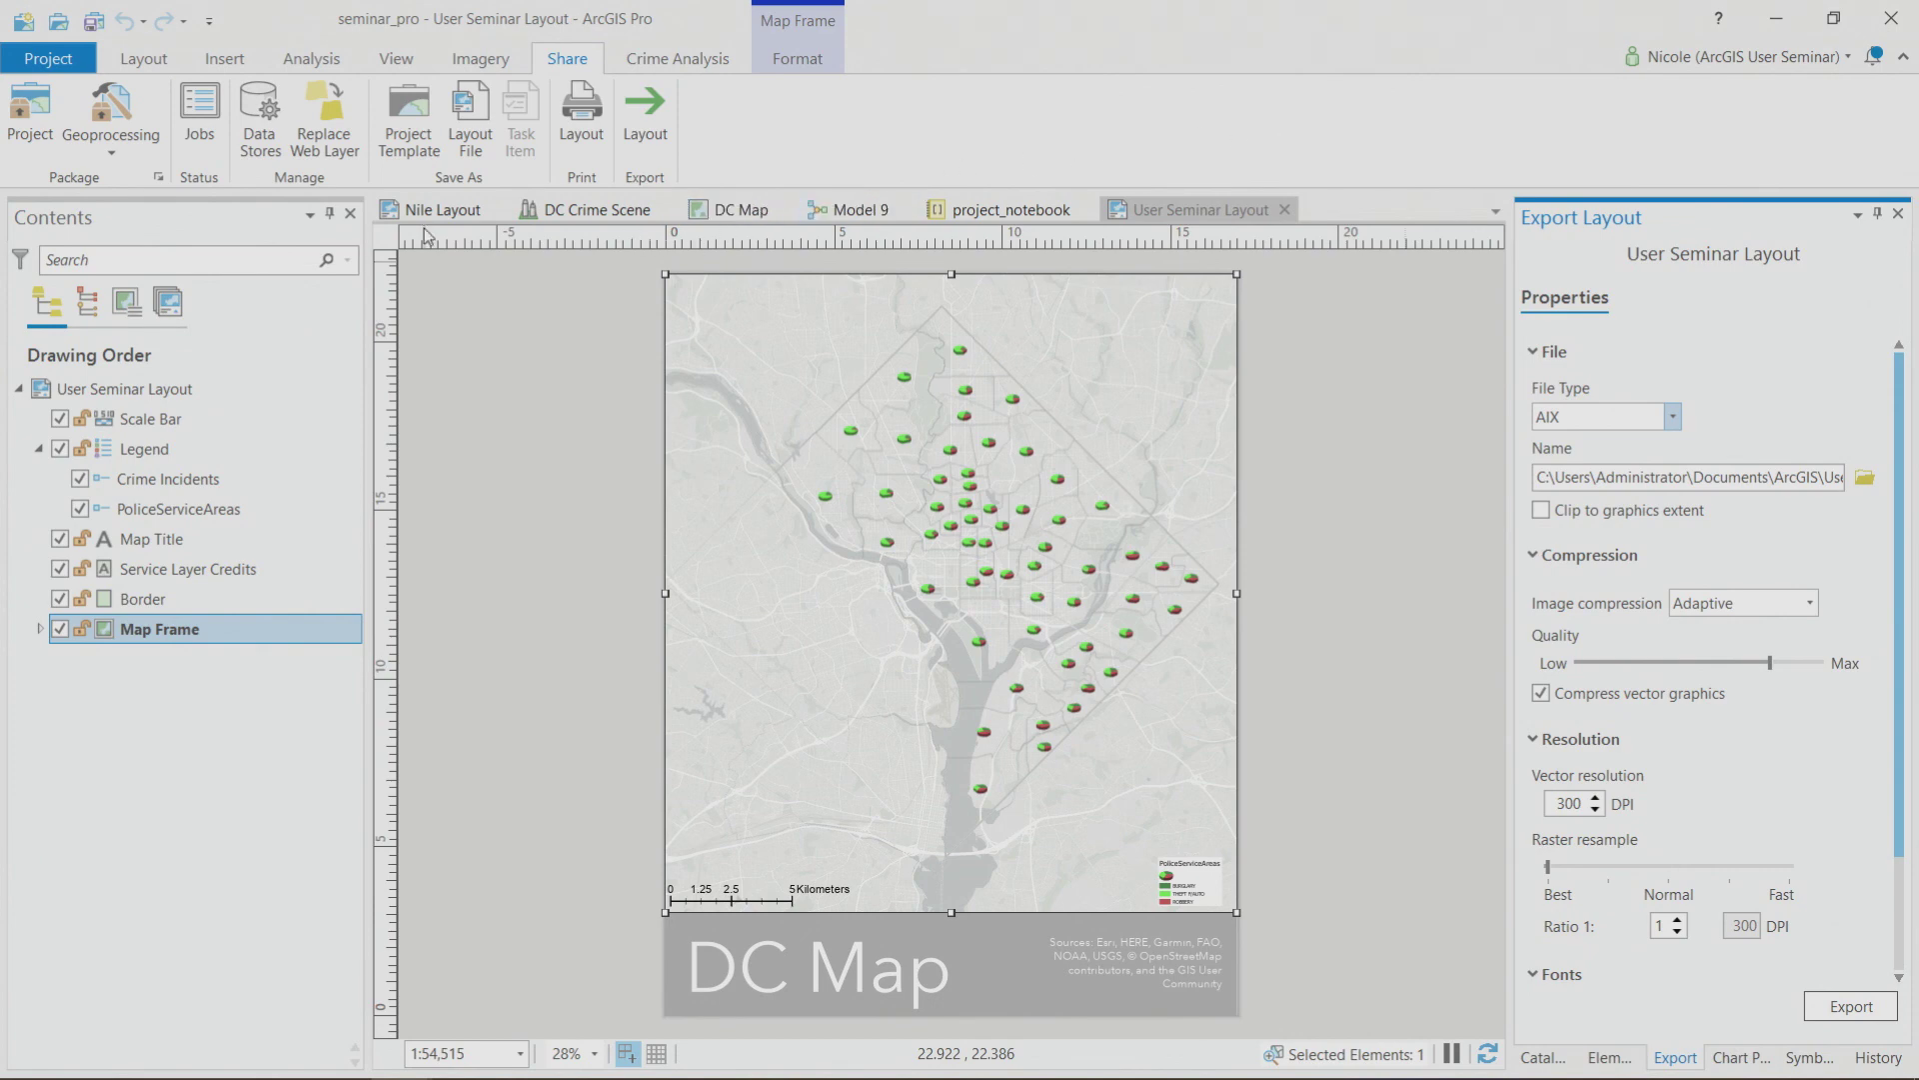
left_click(452, 209)
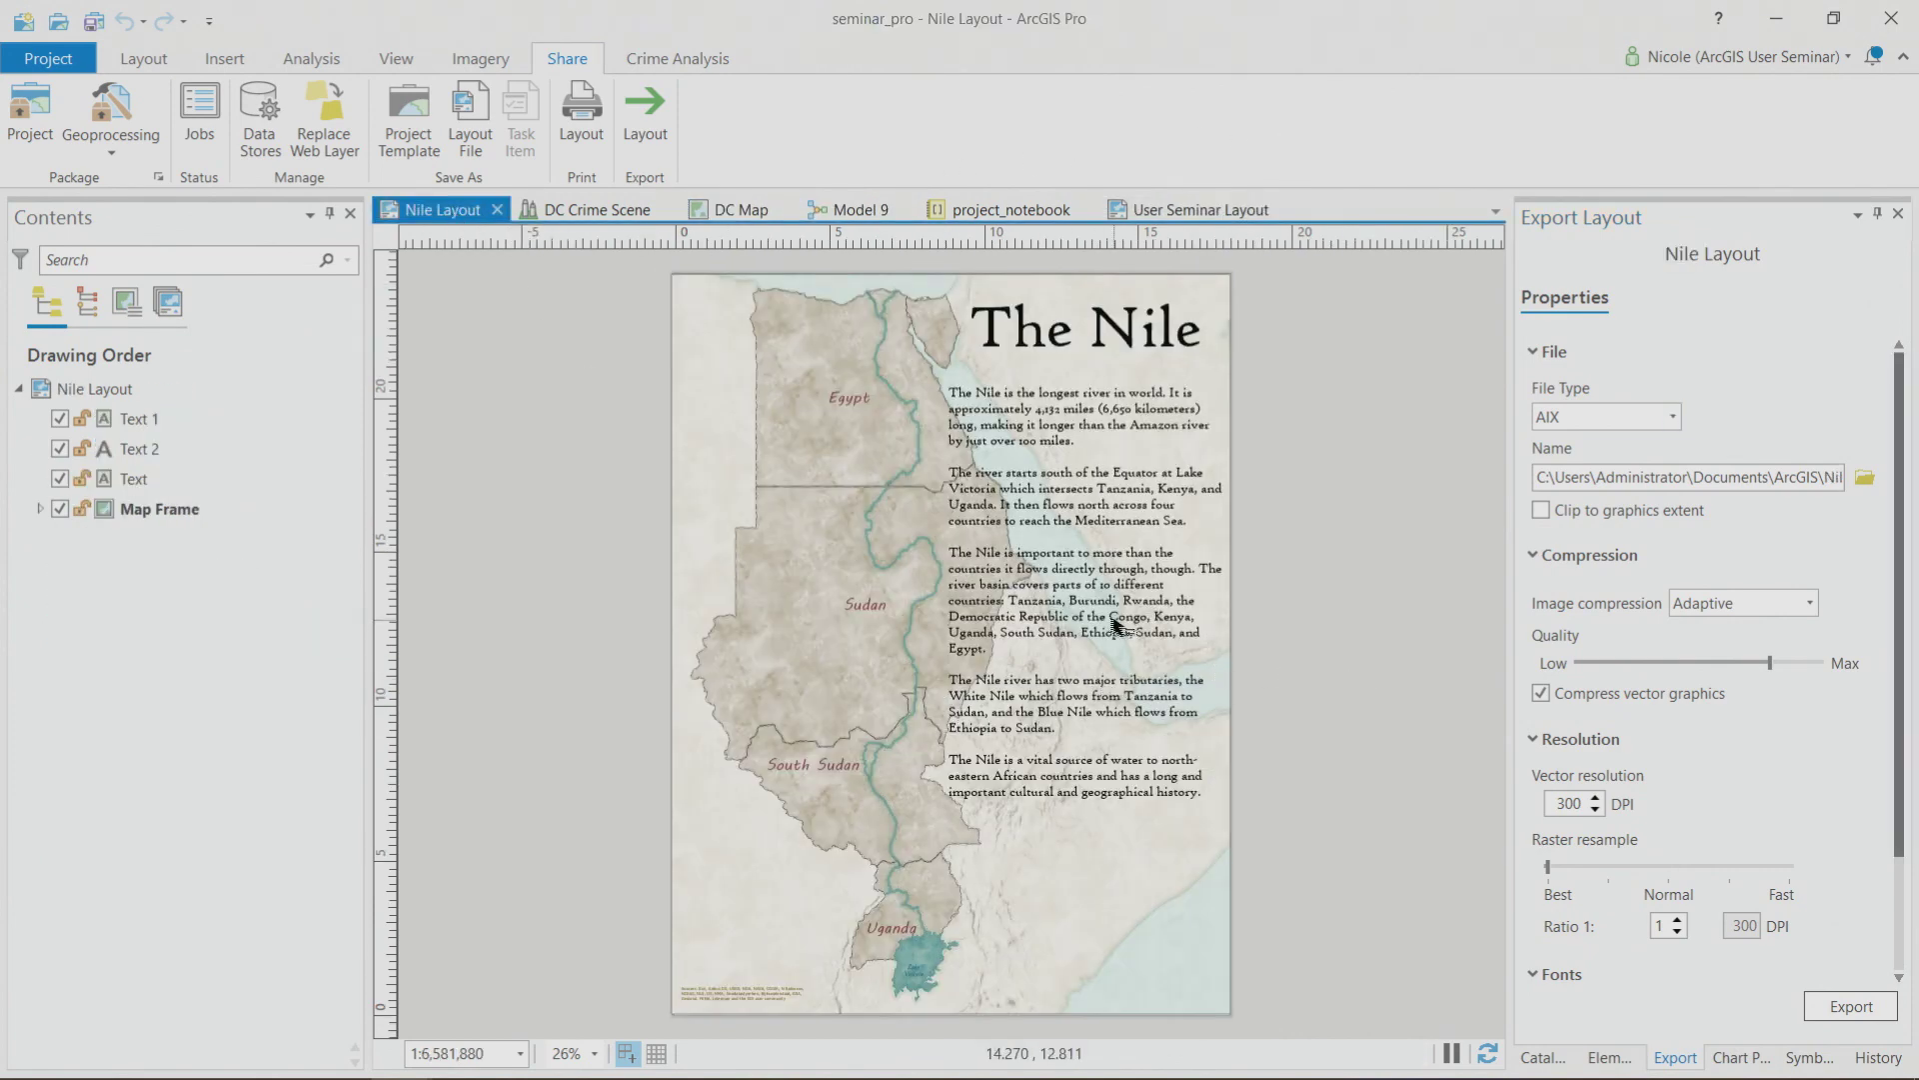
Edit the vertices of the Nile description paragraph text, adding five new vertices along the left edge of its frame.
left_click(1079, 518)
right_click(1080, 518)
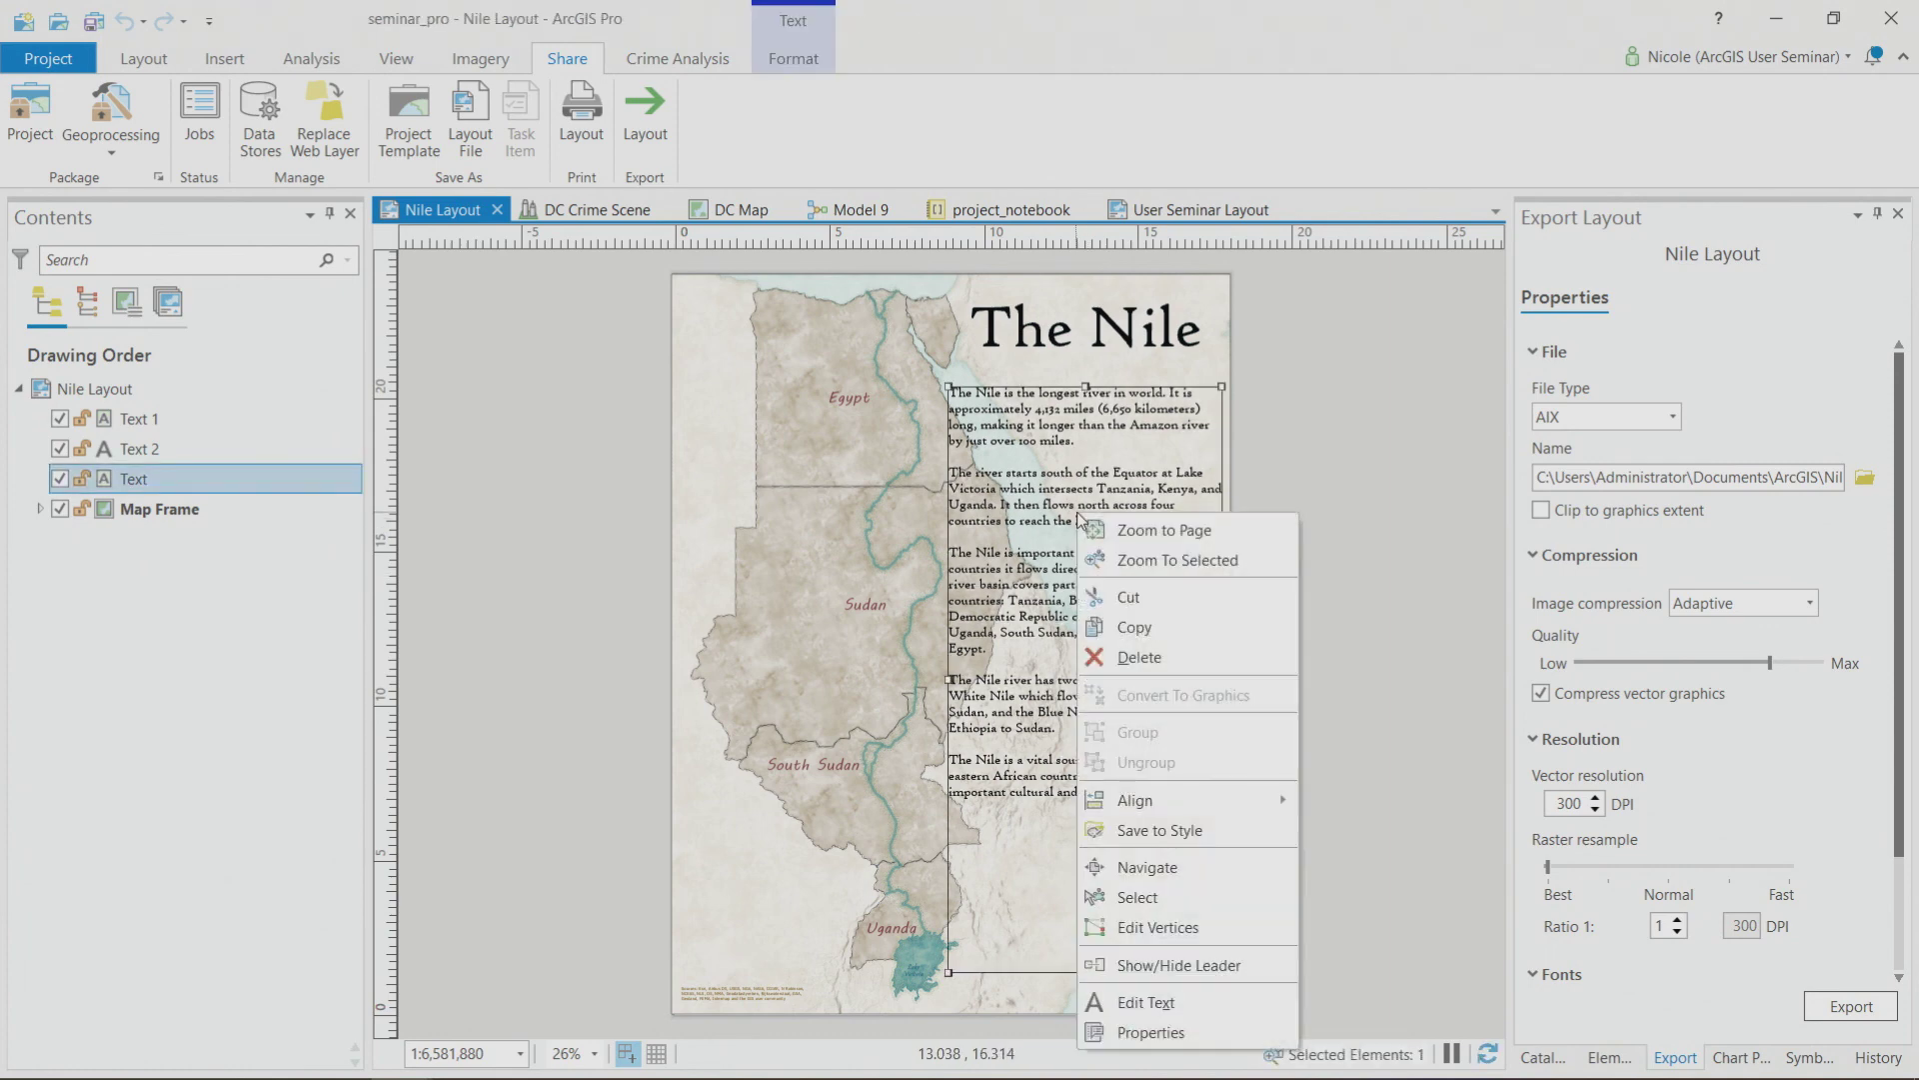
left_click(1160, 927)
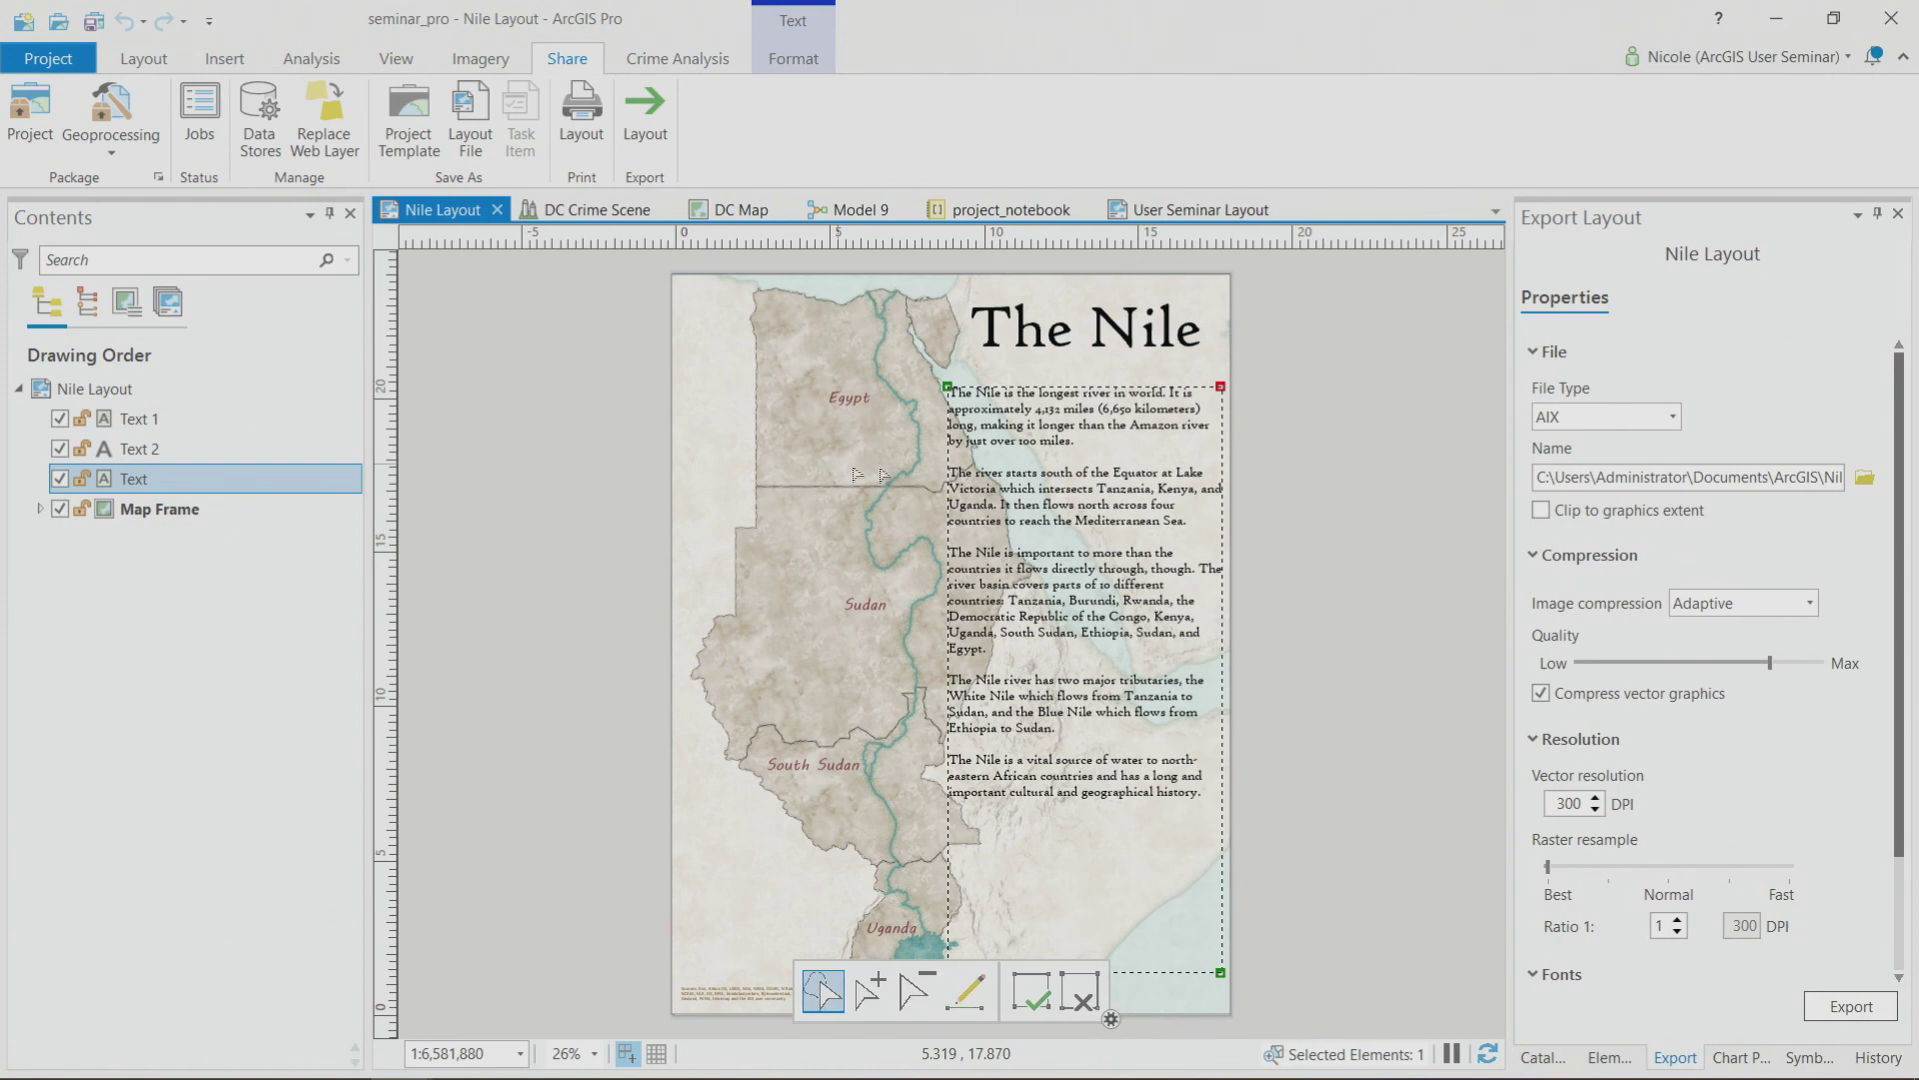
left_click(870, 989)
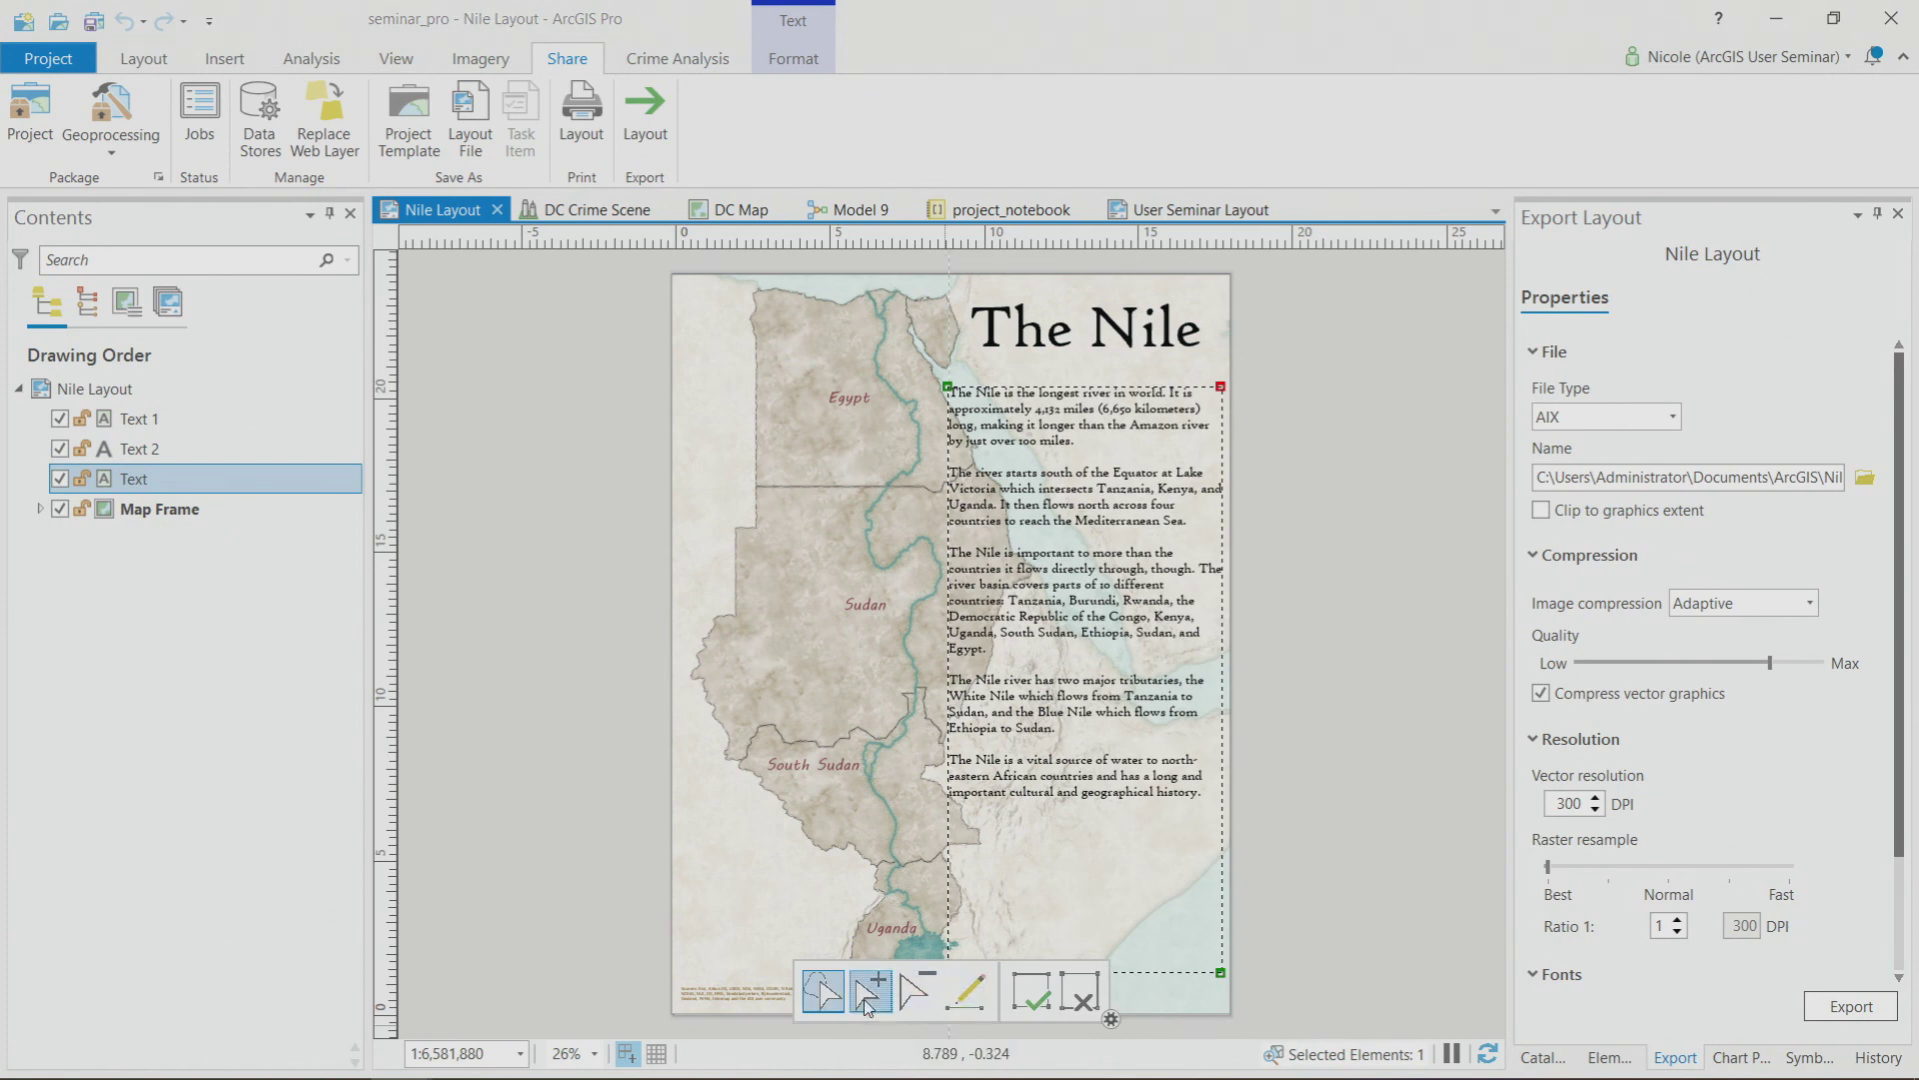
left_click(946, 496)
left_click(948, 553)
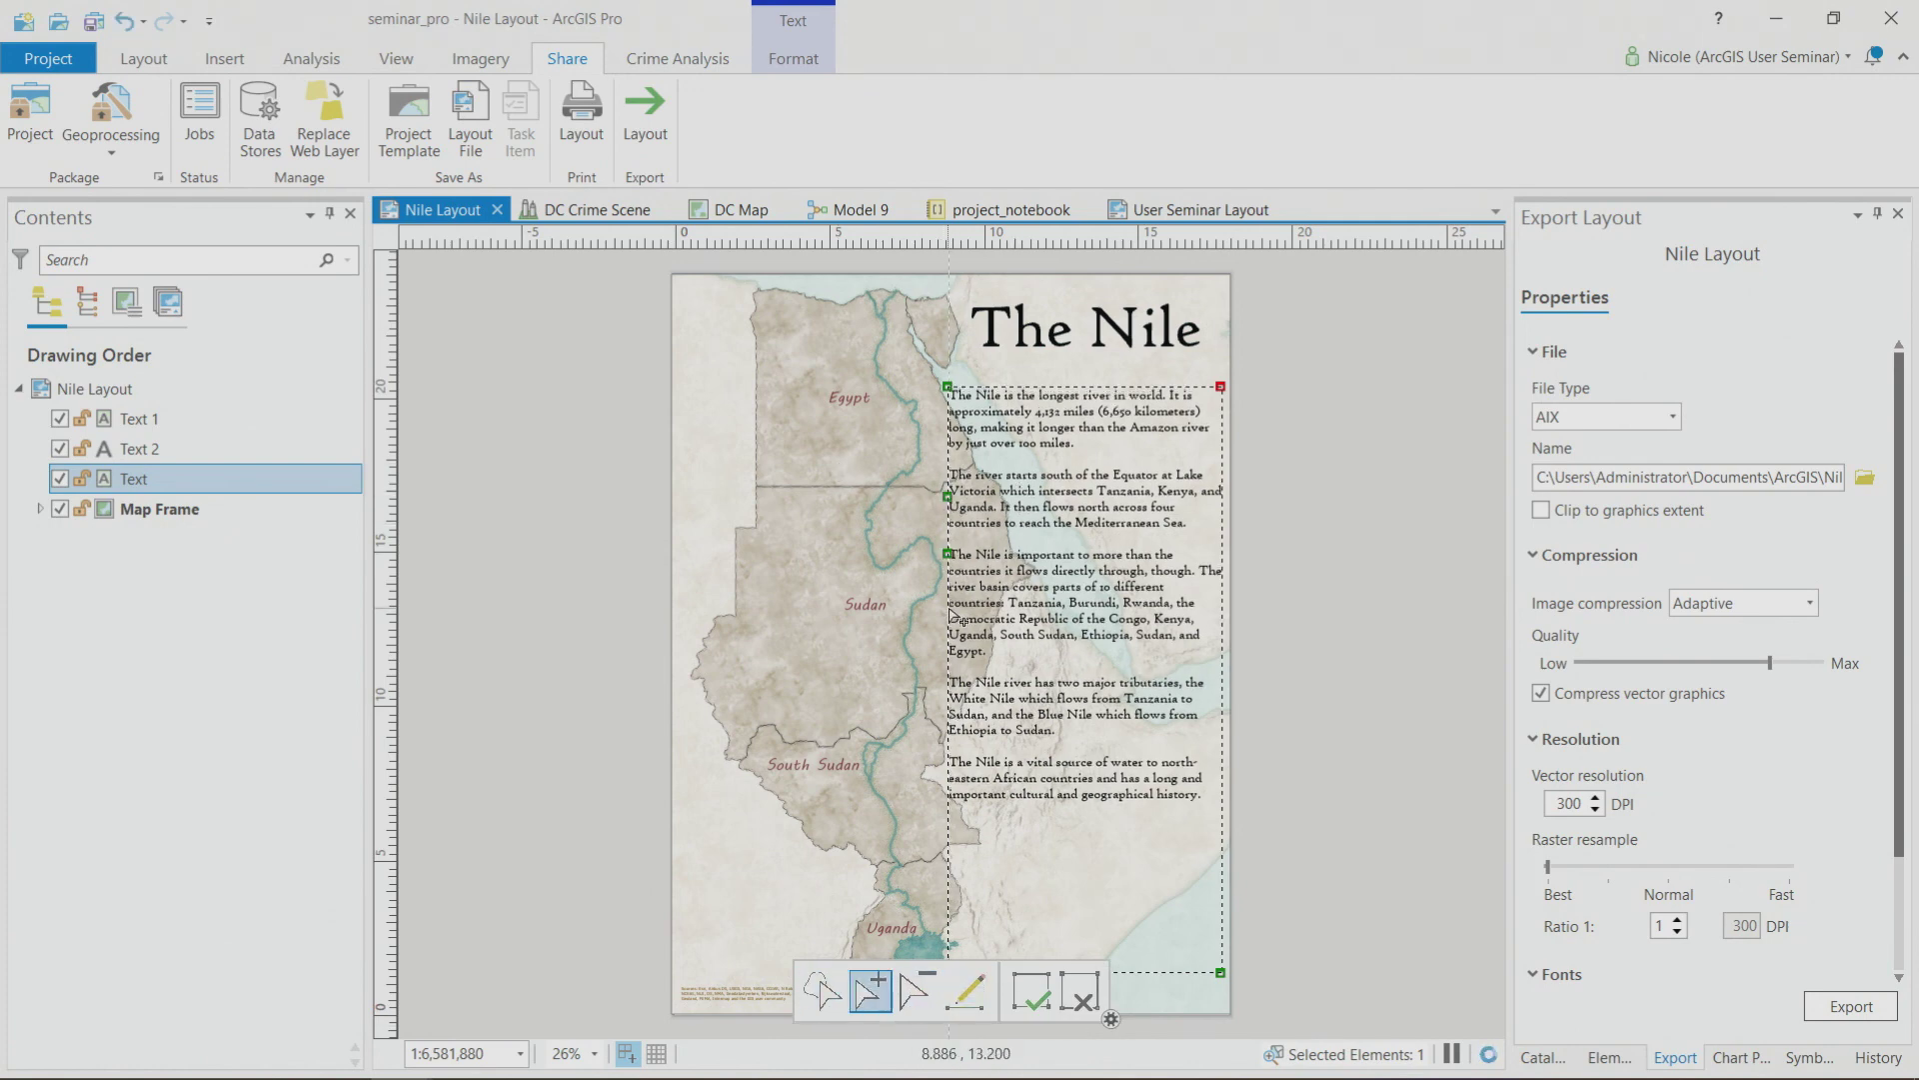
left_click(947, 679)
left_click(947, 741)
Reshape the paragraph frame's left edge by moving the new vertices inward to follow Sudan's eastern border, and finish the vertex edit.
left_click_drag(948, 493, 988, 448)
left_click_drag(949, 550, 1011, 532)
left_click_drag(951, 605, 1041, 581)
left_click_drag(945, 678, 1011, 634)
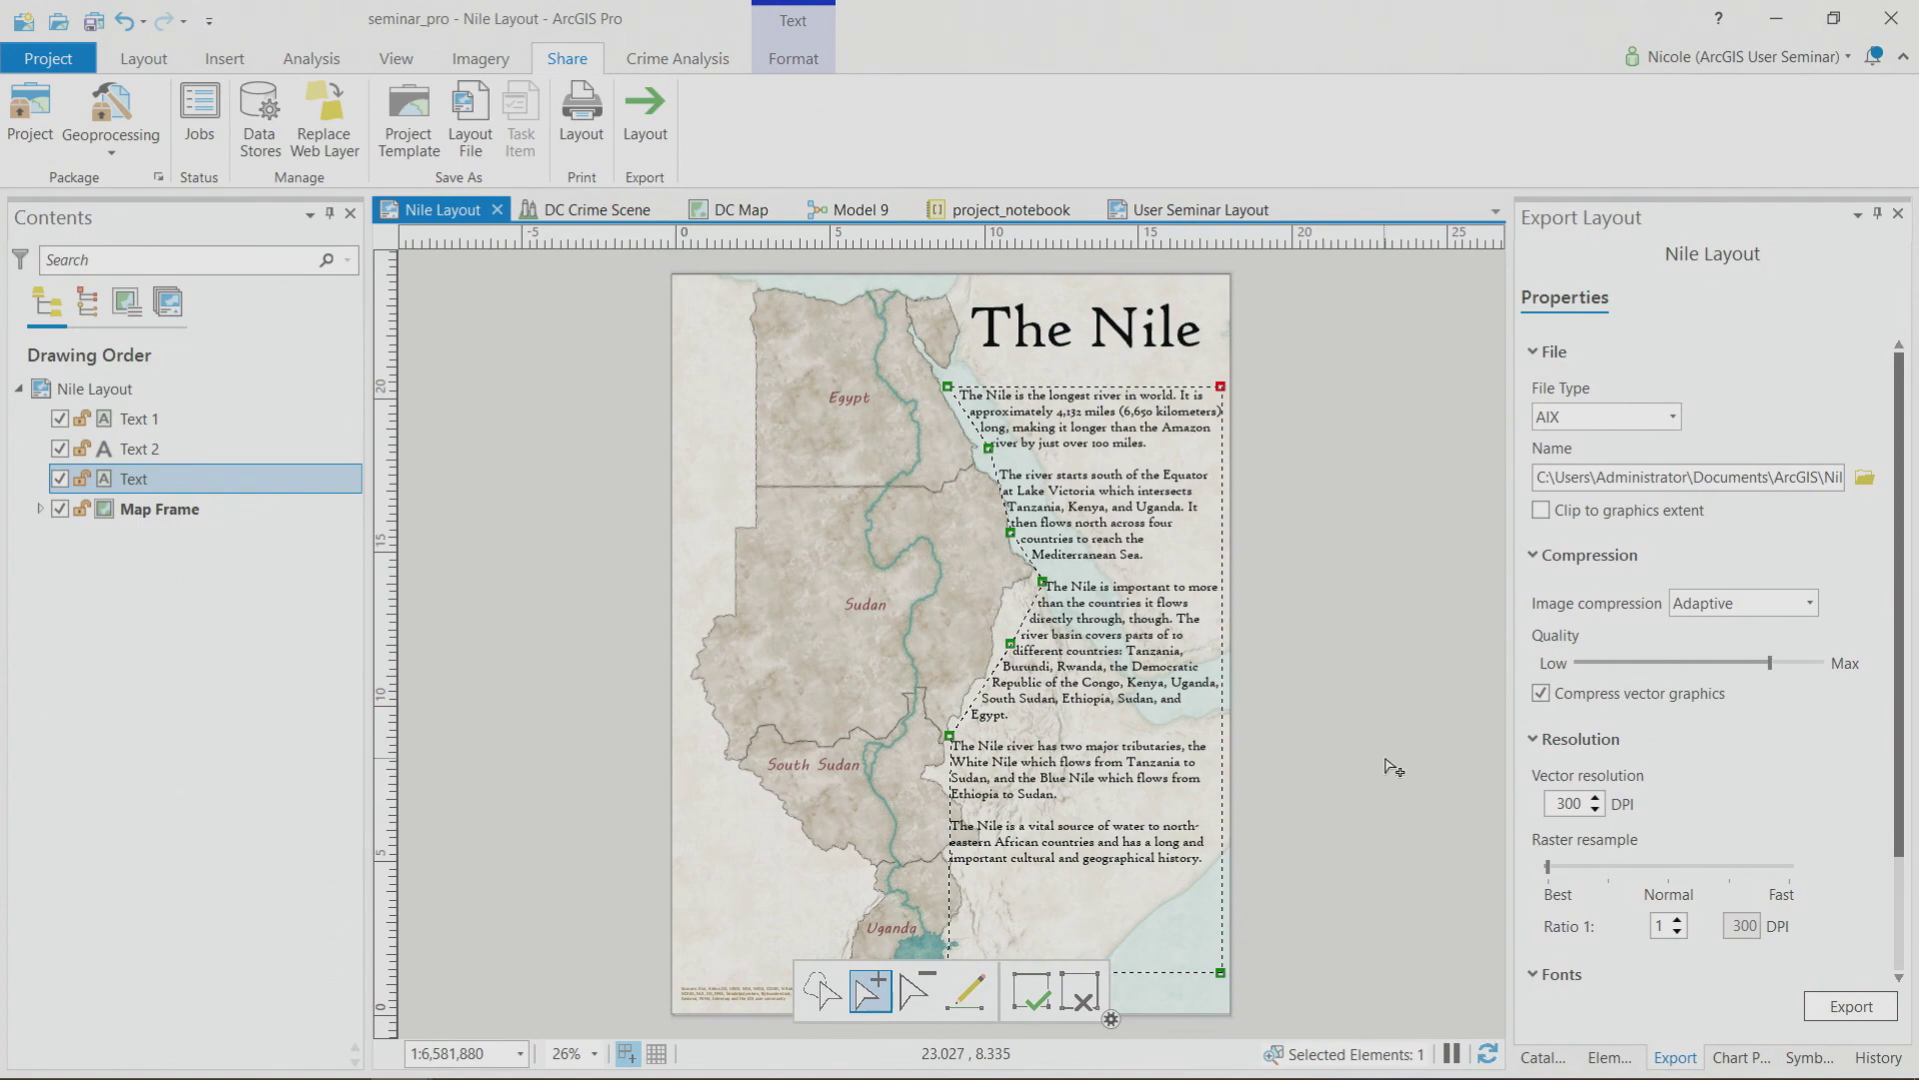
key("F2")
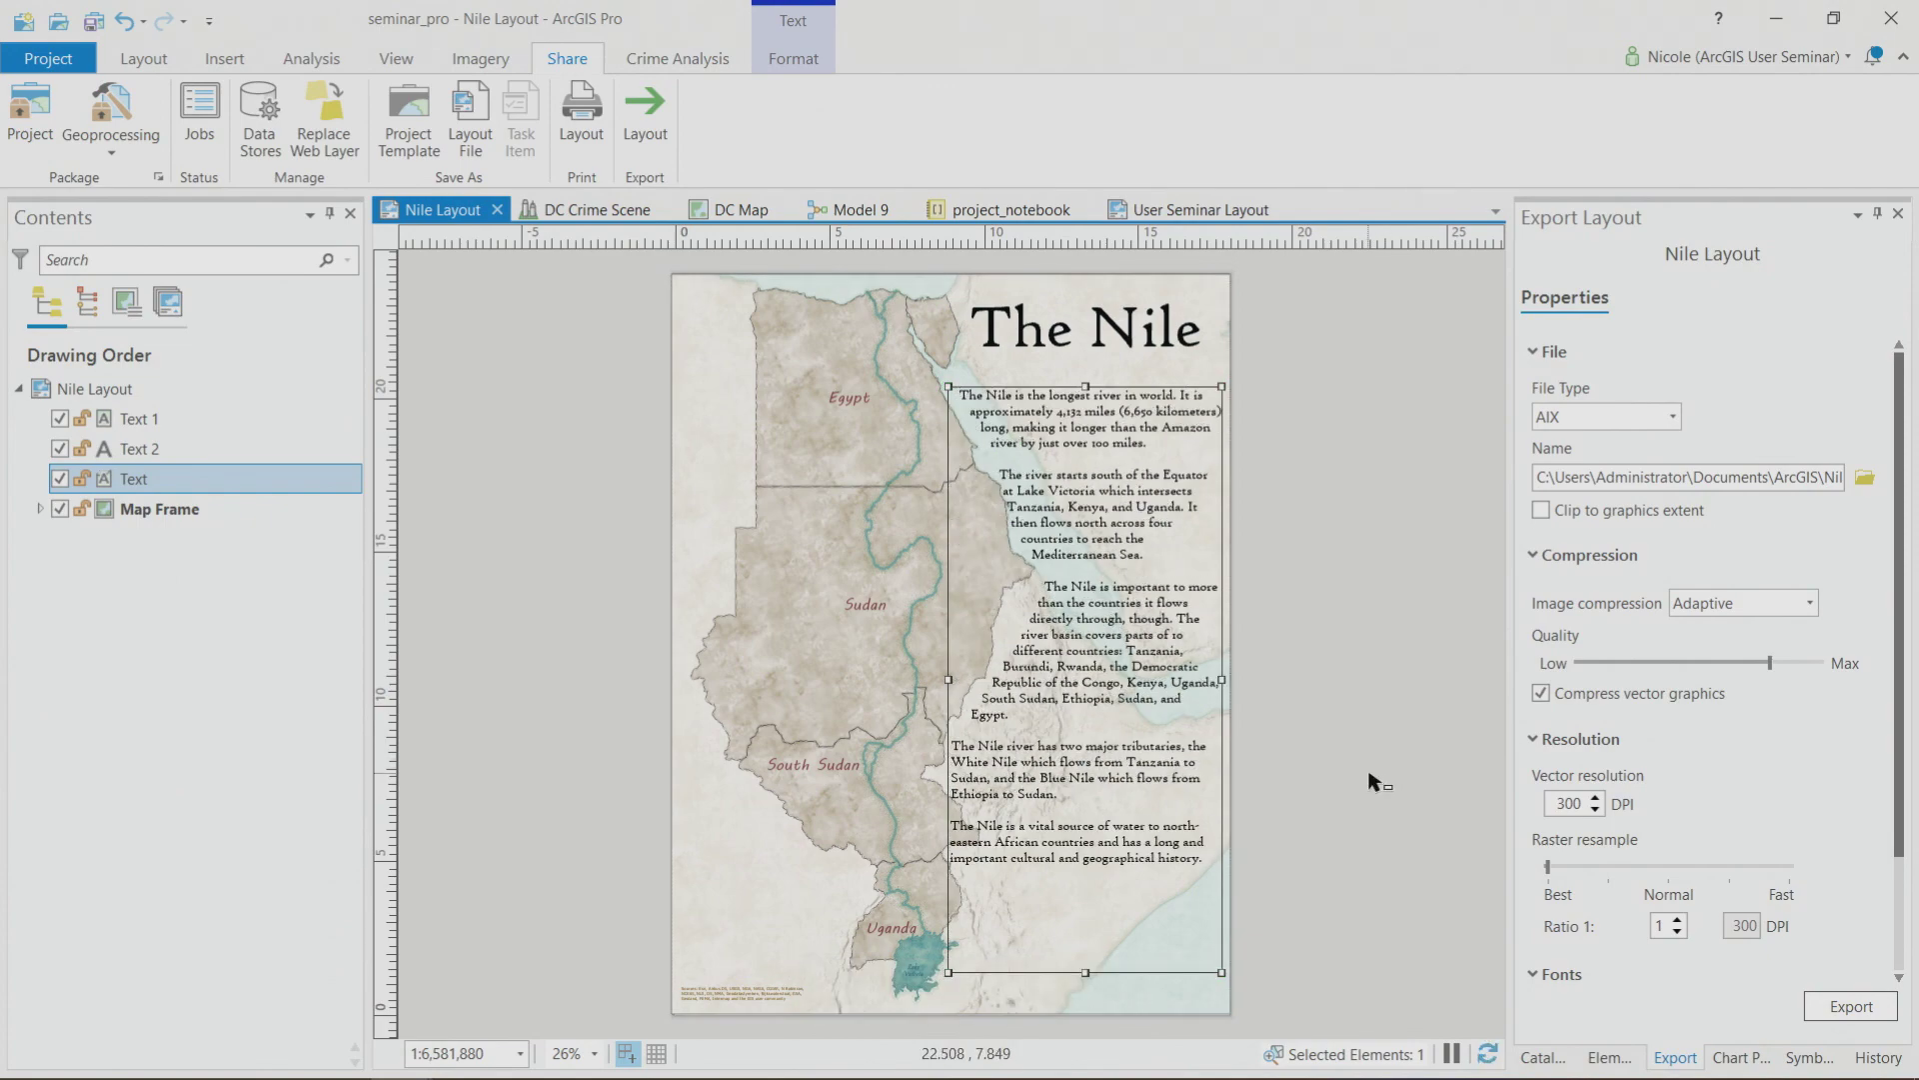